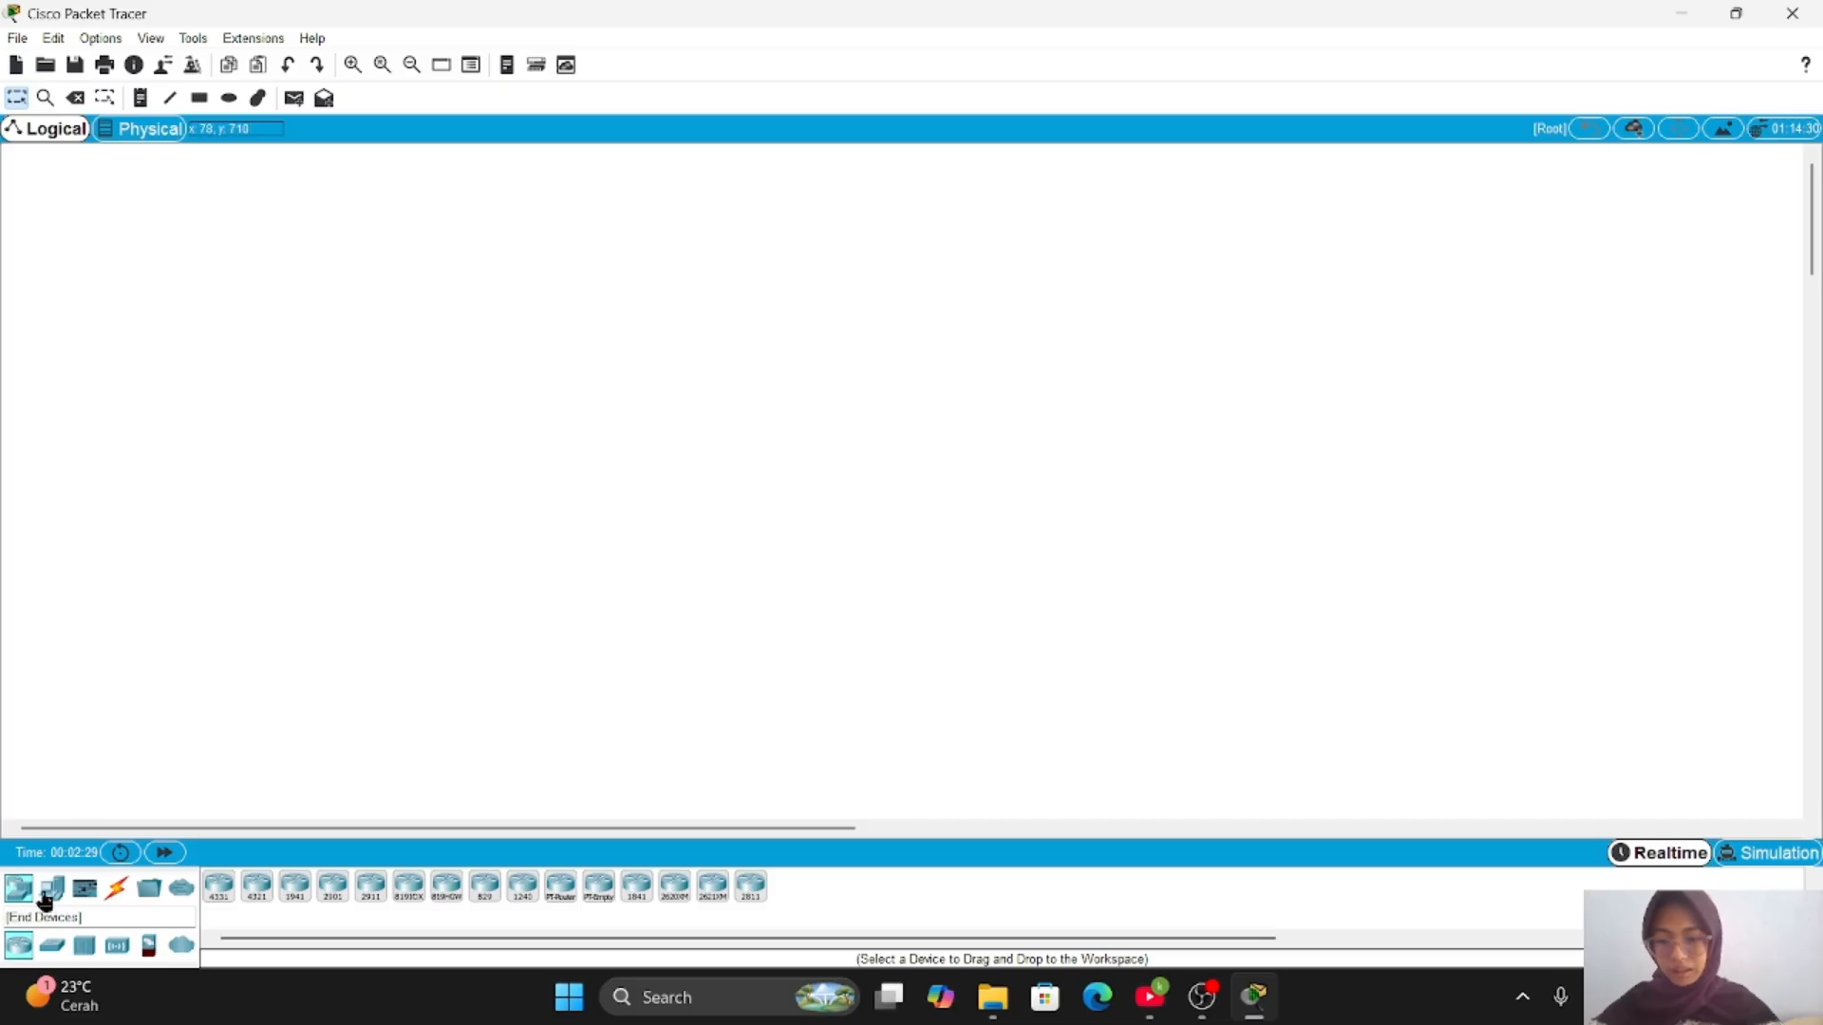
# - Place a 2960-24TT switch near the top centre of the empty workspace
pyautogui.click(52, 946)
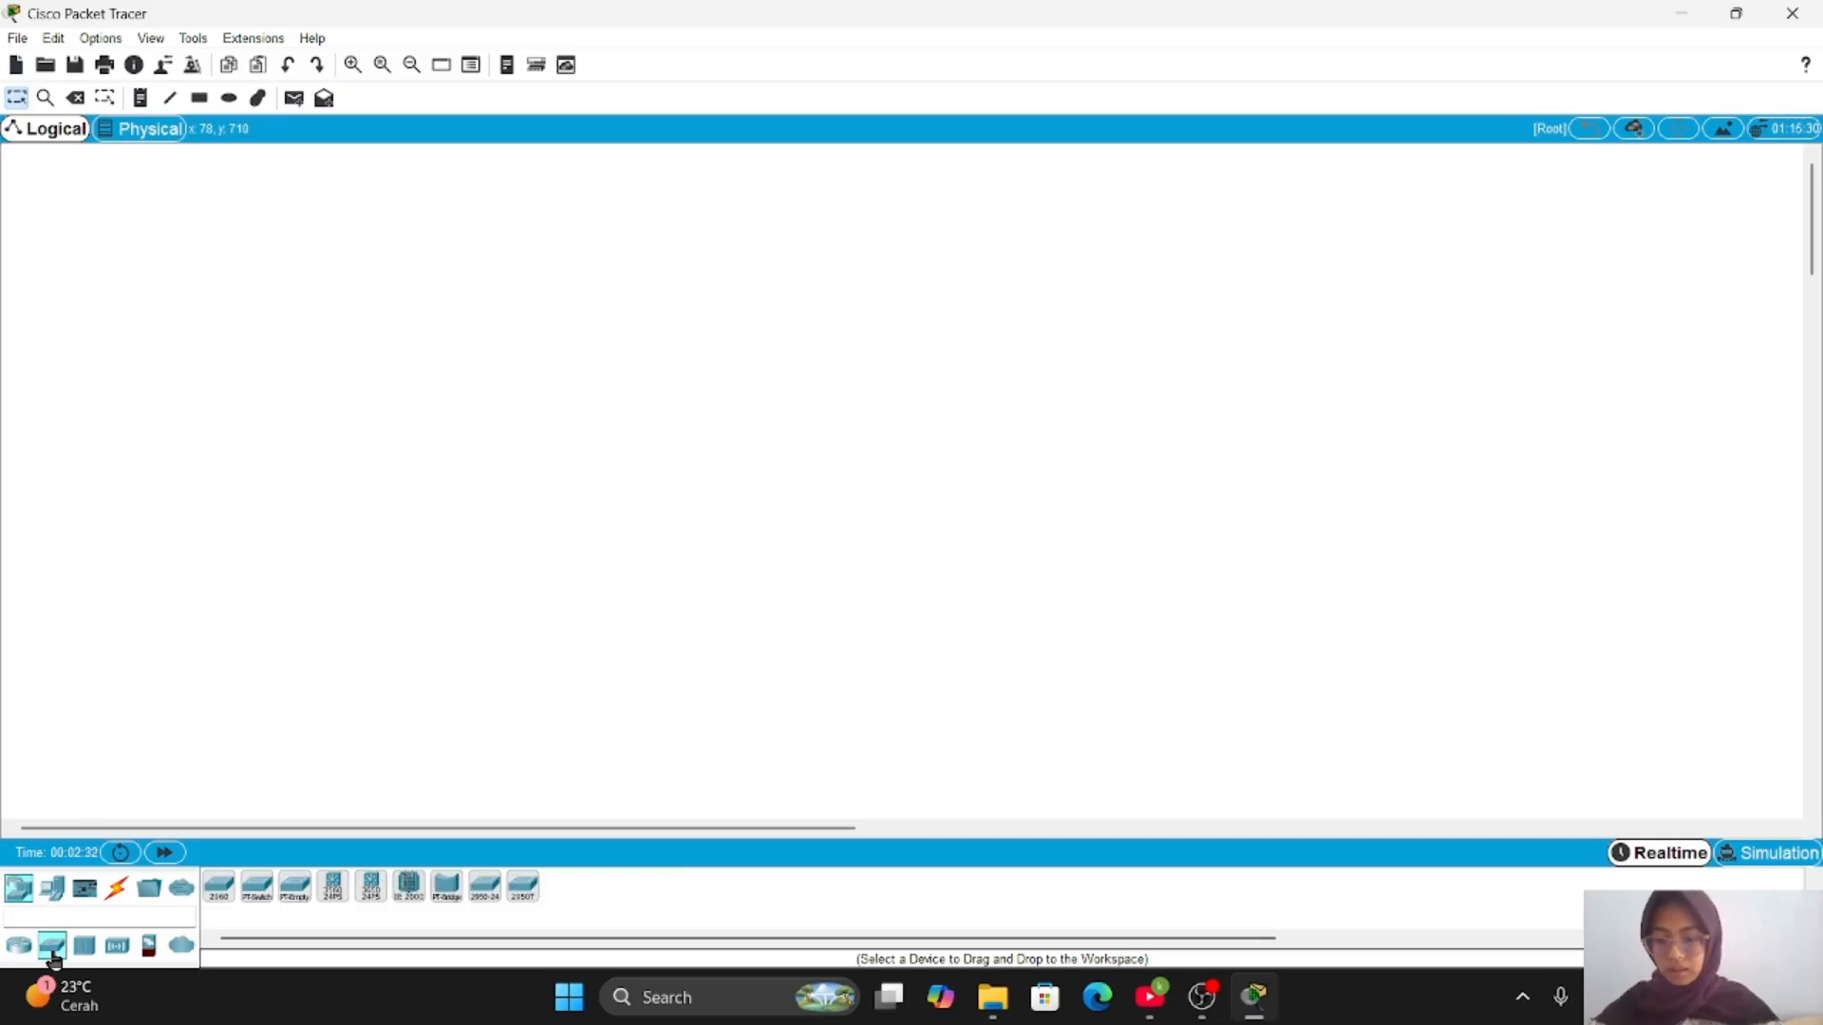
pyautogui.click(220, 898)
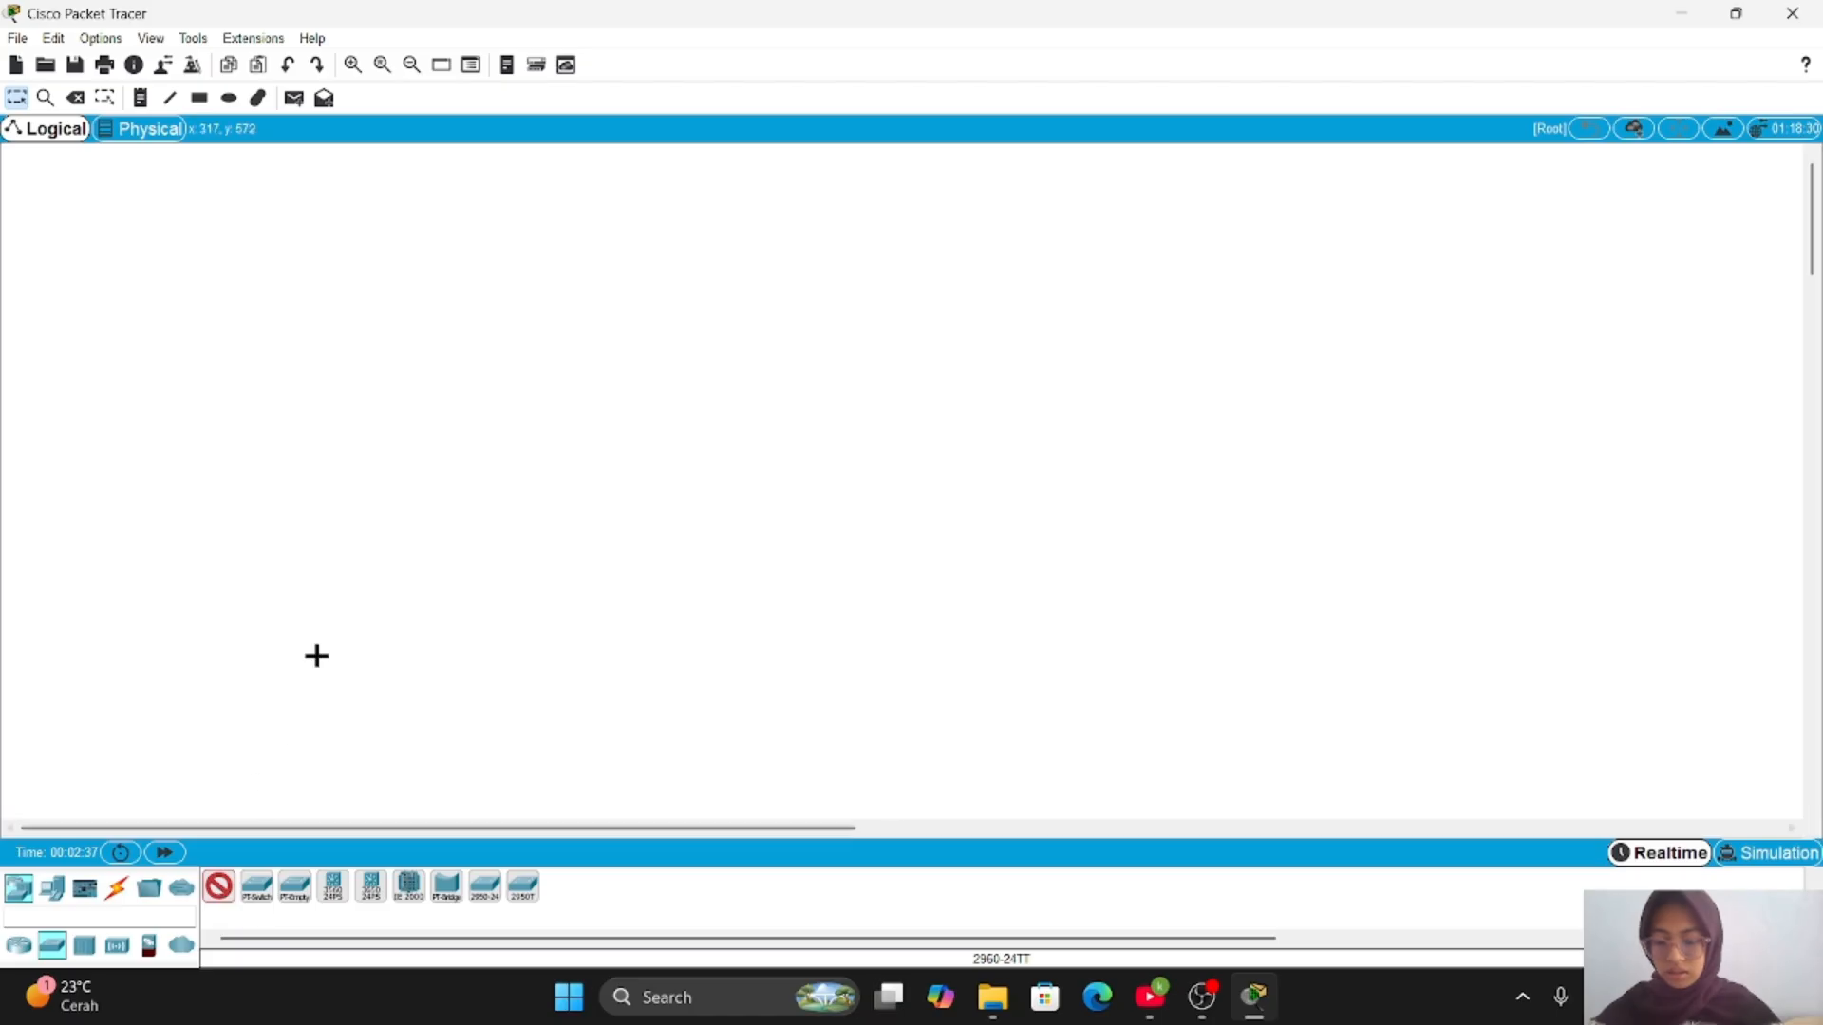
pyautogui.click(751, 216)
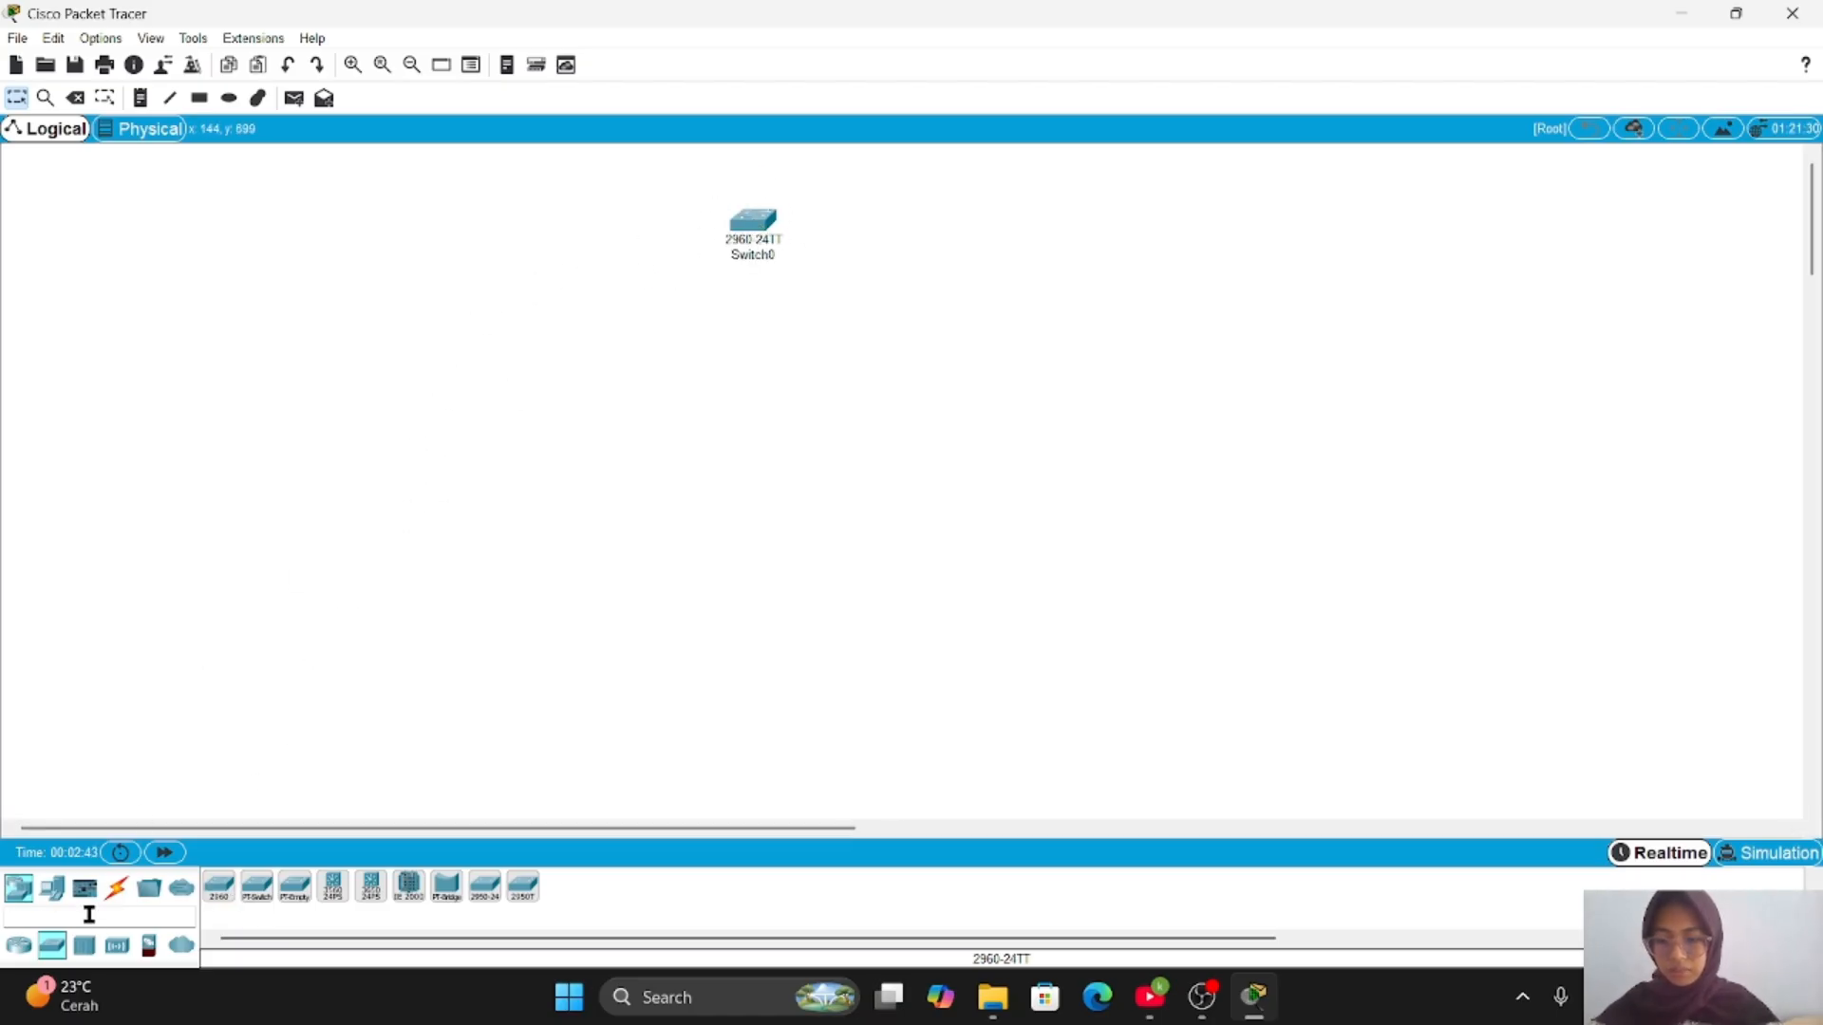
# - Add four generic PCs to the workspace below and on both sides of the switch
pyautogui.click(53, 888)
pyautogui.click(219, 888)
pyautogui.click(577, 342)
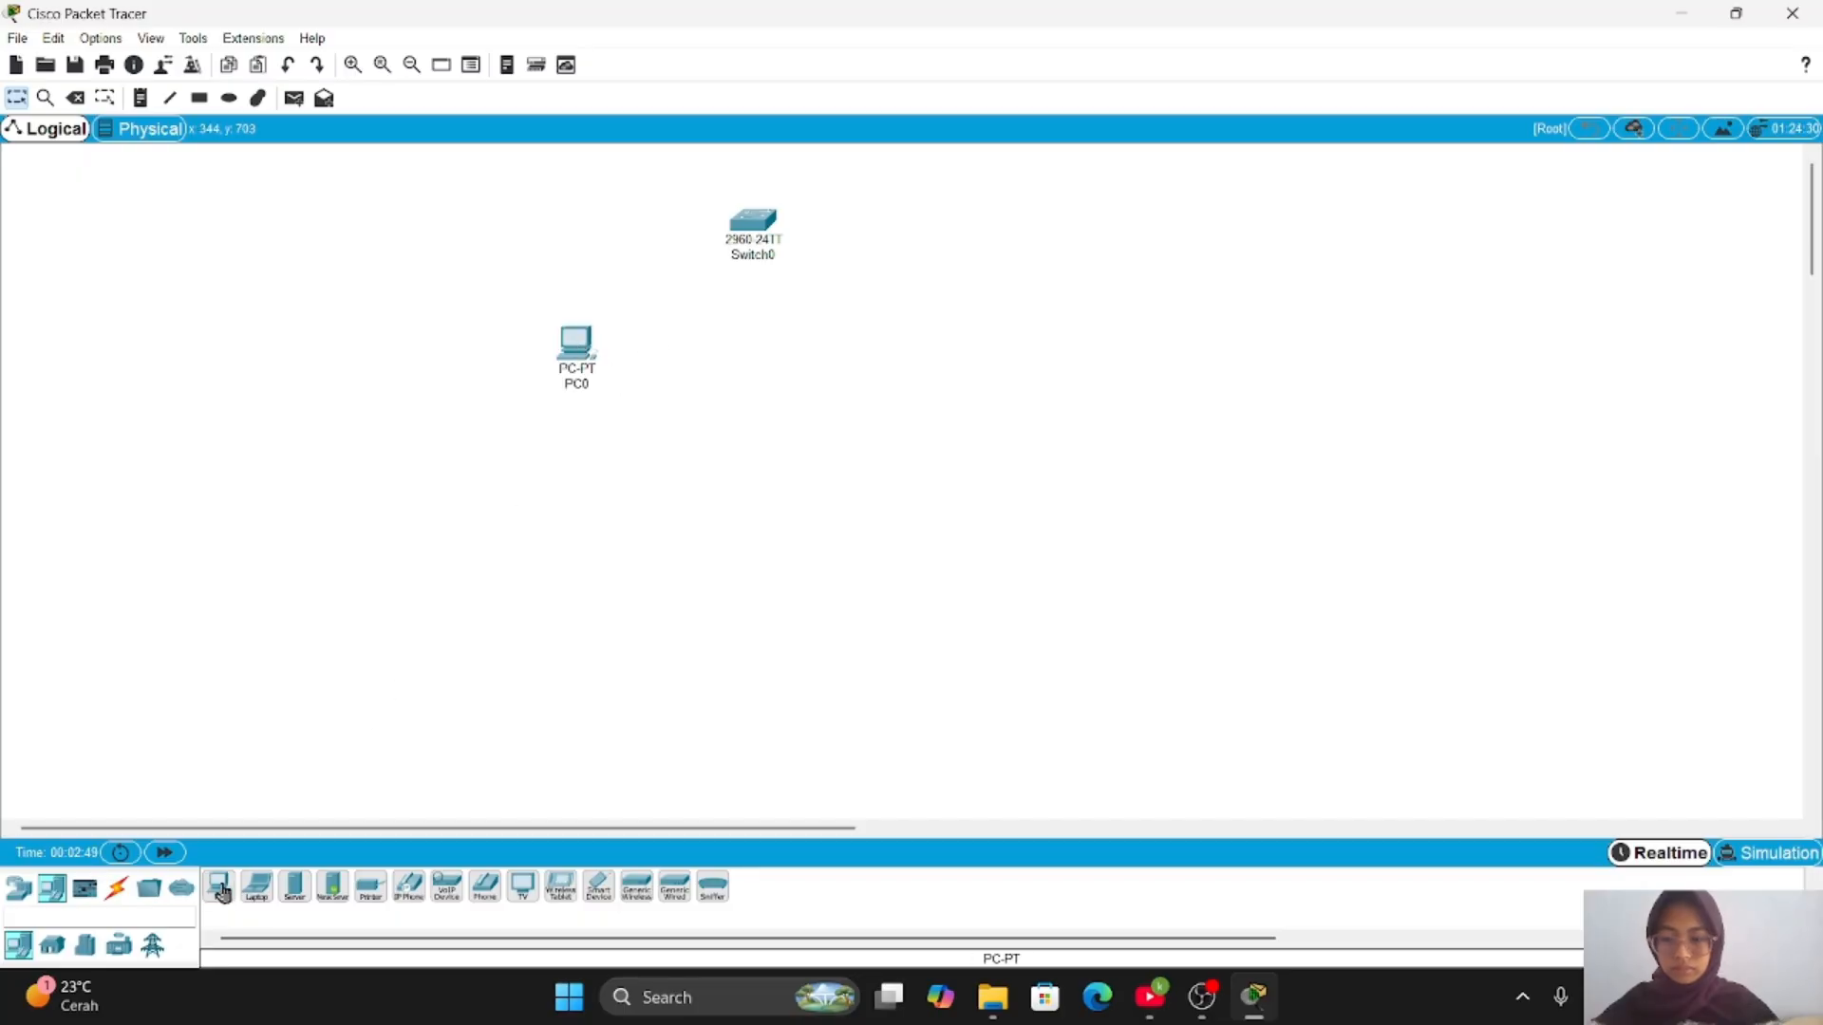
pyautogui.click(222, 888)
pyautogui.click(739, 399)
pyautogui.click(213, 898)
pyautogui.click(717, 624)
pyautogui.moveTo(716, 627); pyautogui.dragTo(860, 388)
pyautogui.click(218, 887)
pyautogui.click(925, 290)
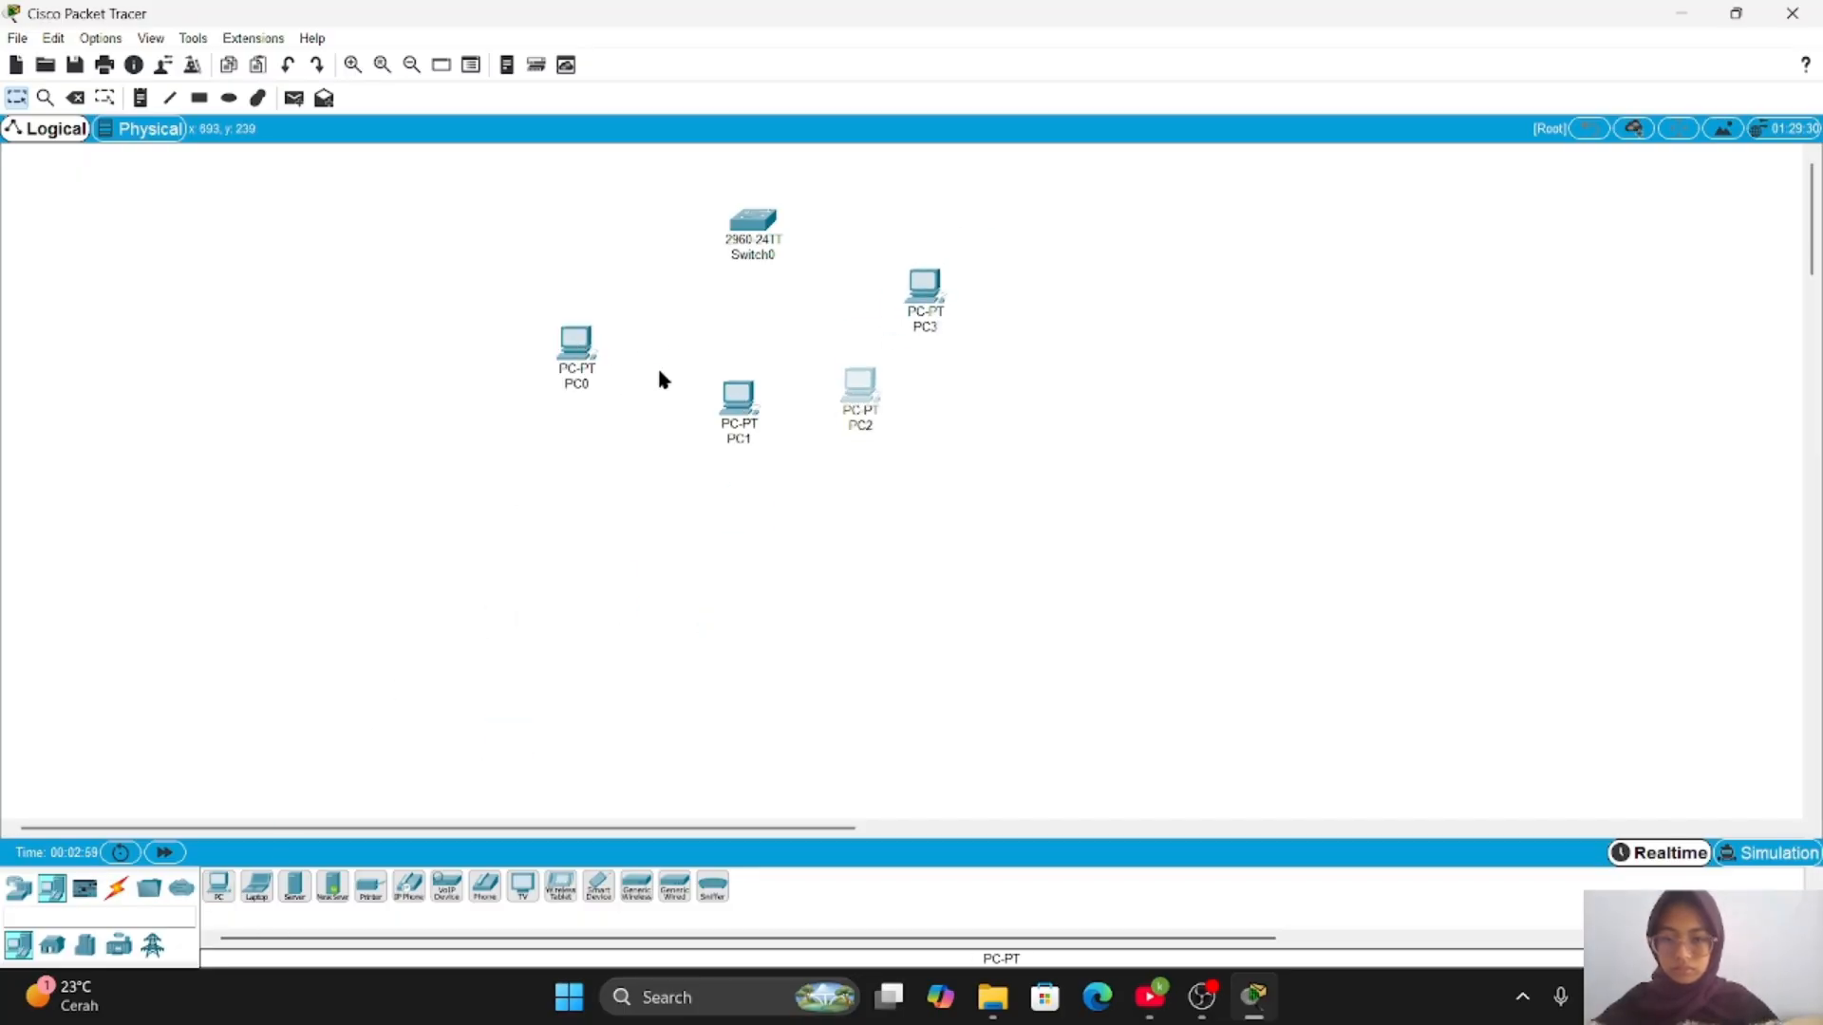
# - Reposition PC0, PC1 and PC2 so the four PCs form an even arc beneath the switch
pyautogui.moveTo(576, 344); pyautogui.dragTo(575, 295)
pyautogui.moveTo(739, 399); pyautogui.dragTo(679, 397)
pyautogui.moveTo(860, 391); pyautogui.dragTo(840, 403)
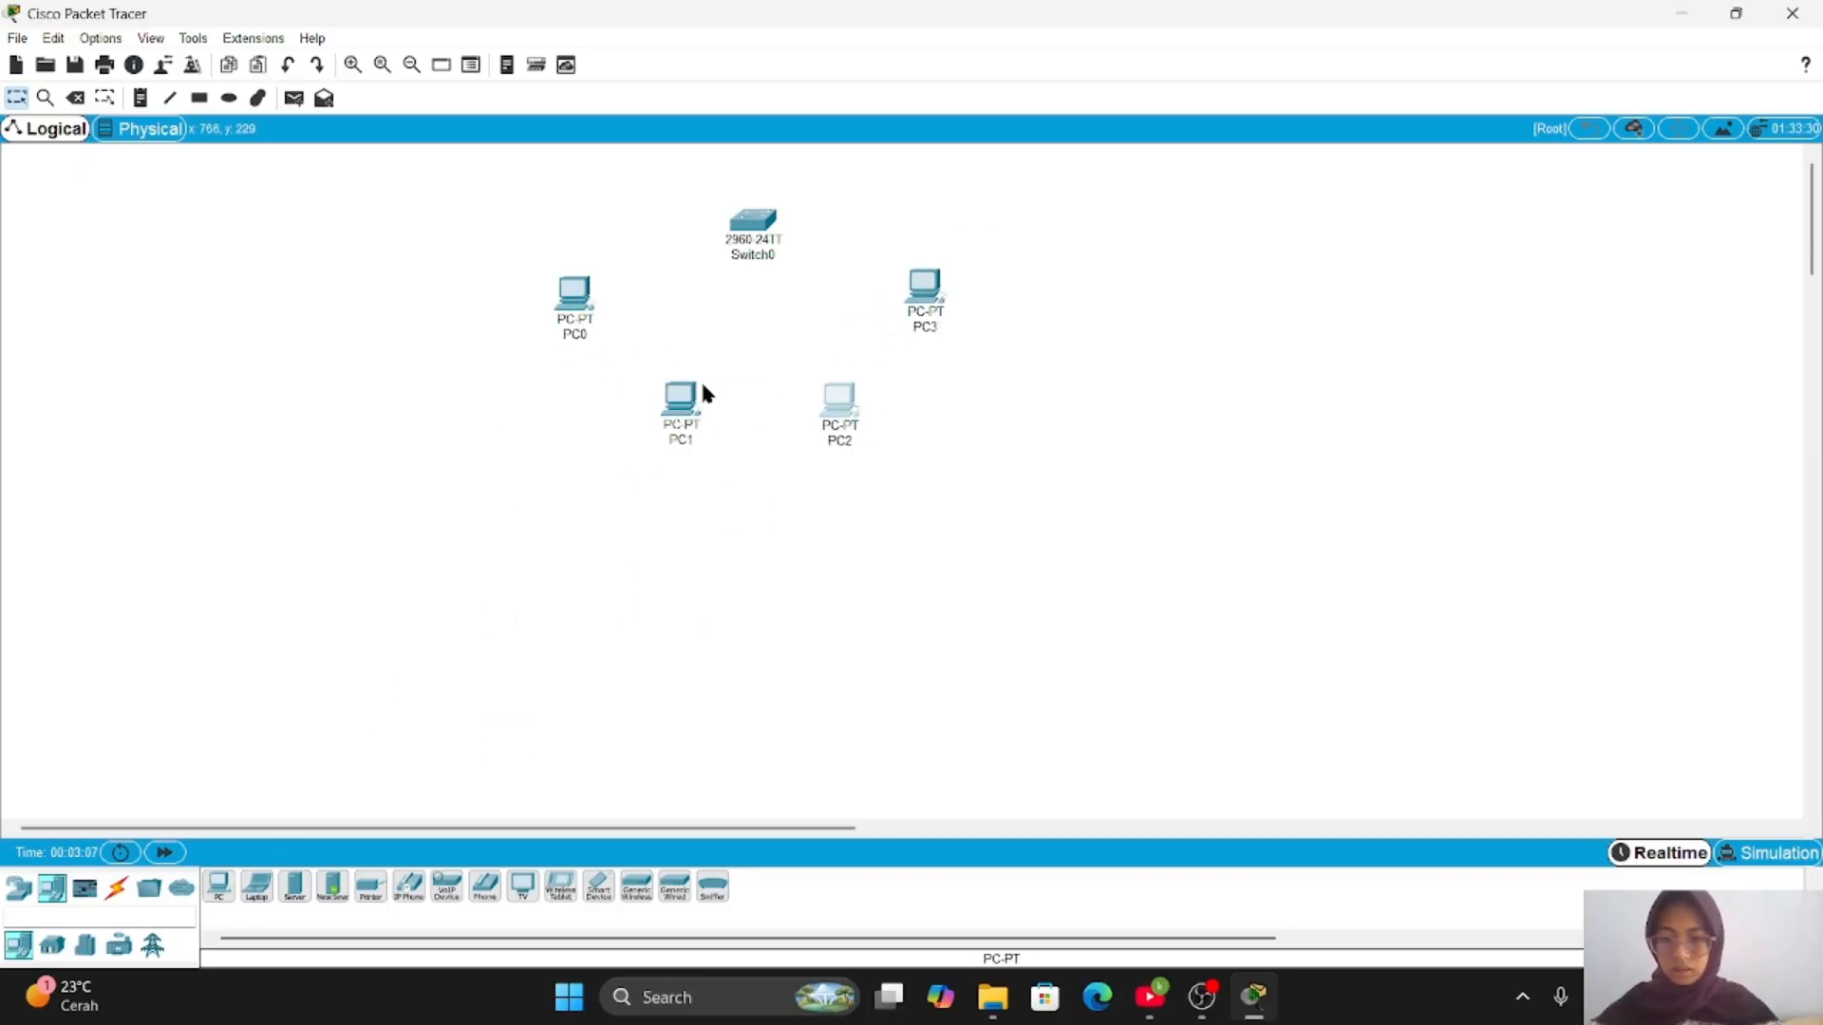
# - Connect PC0's FastEthernet0 to Switch0's FastEthernet0/1 with a copper straight-through cable
pyautogui.click(124, 892)
pyautogui.click(294, 886)
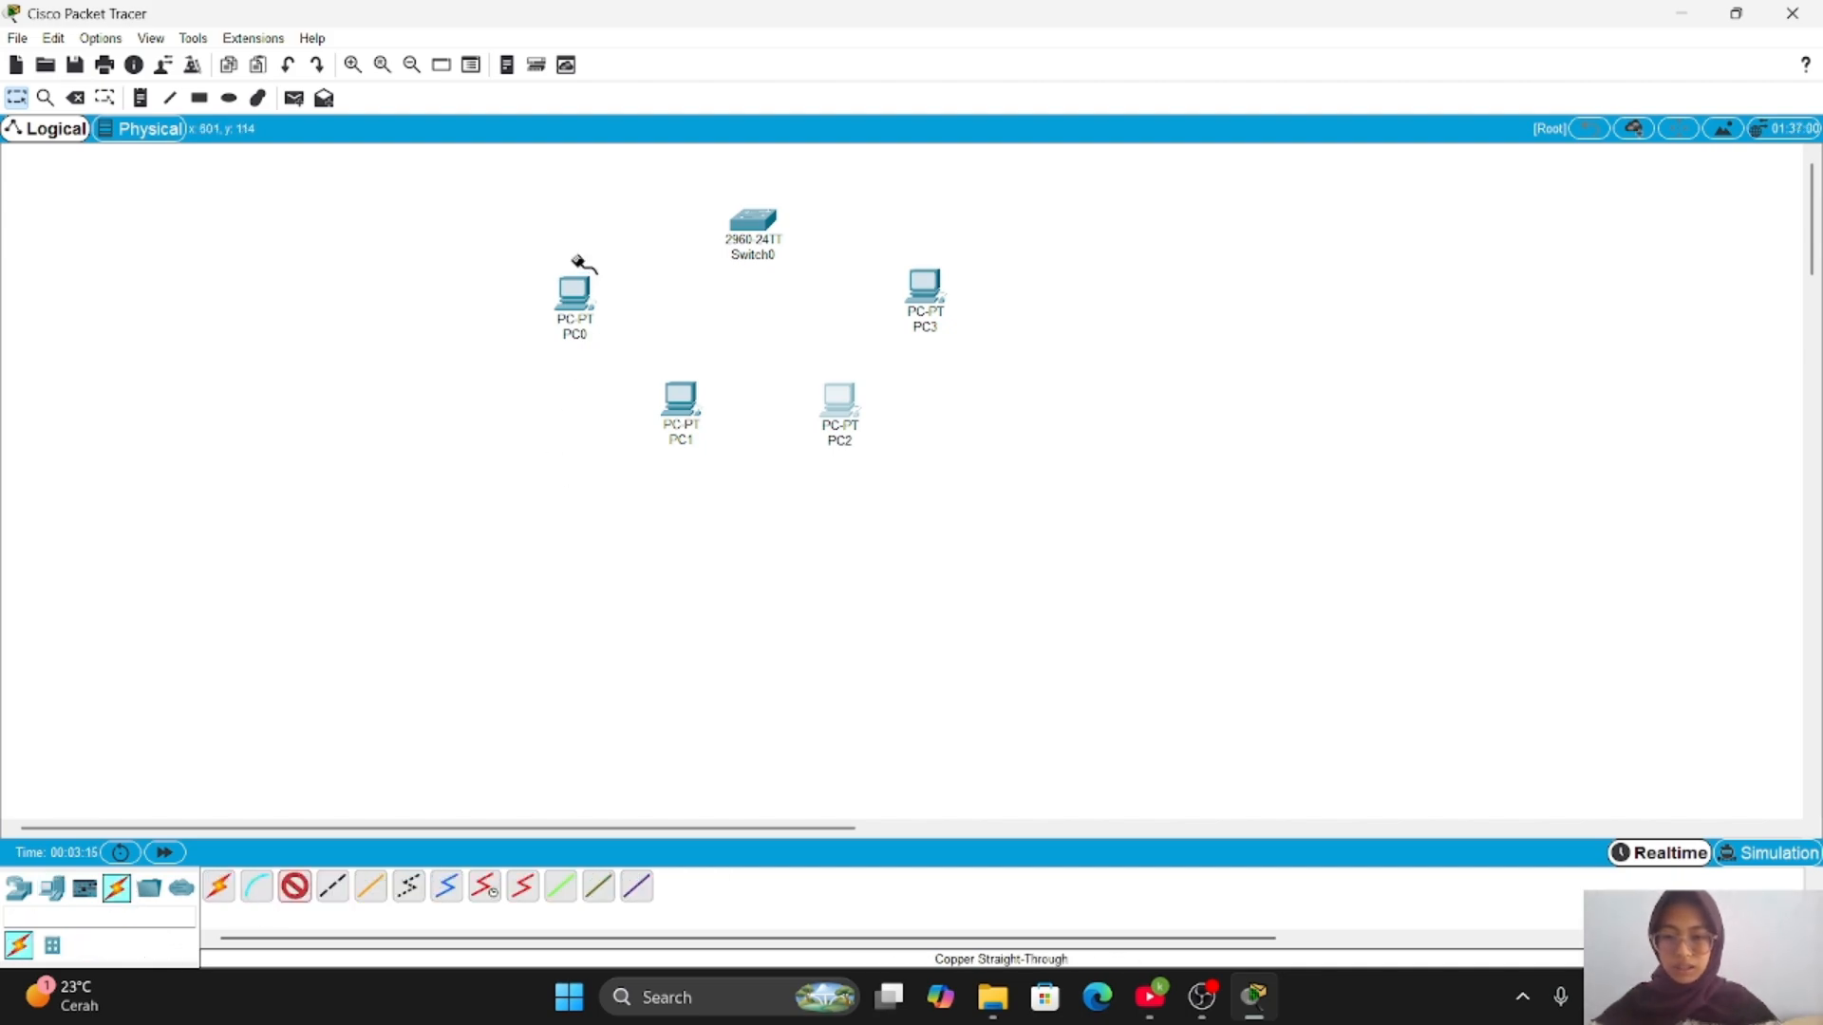
pyautogui.click(579, 309)
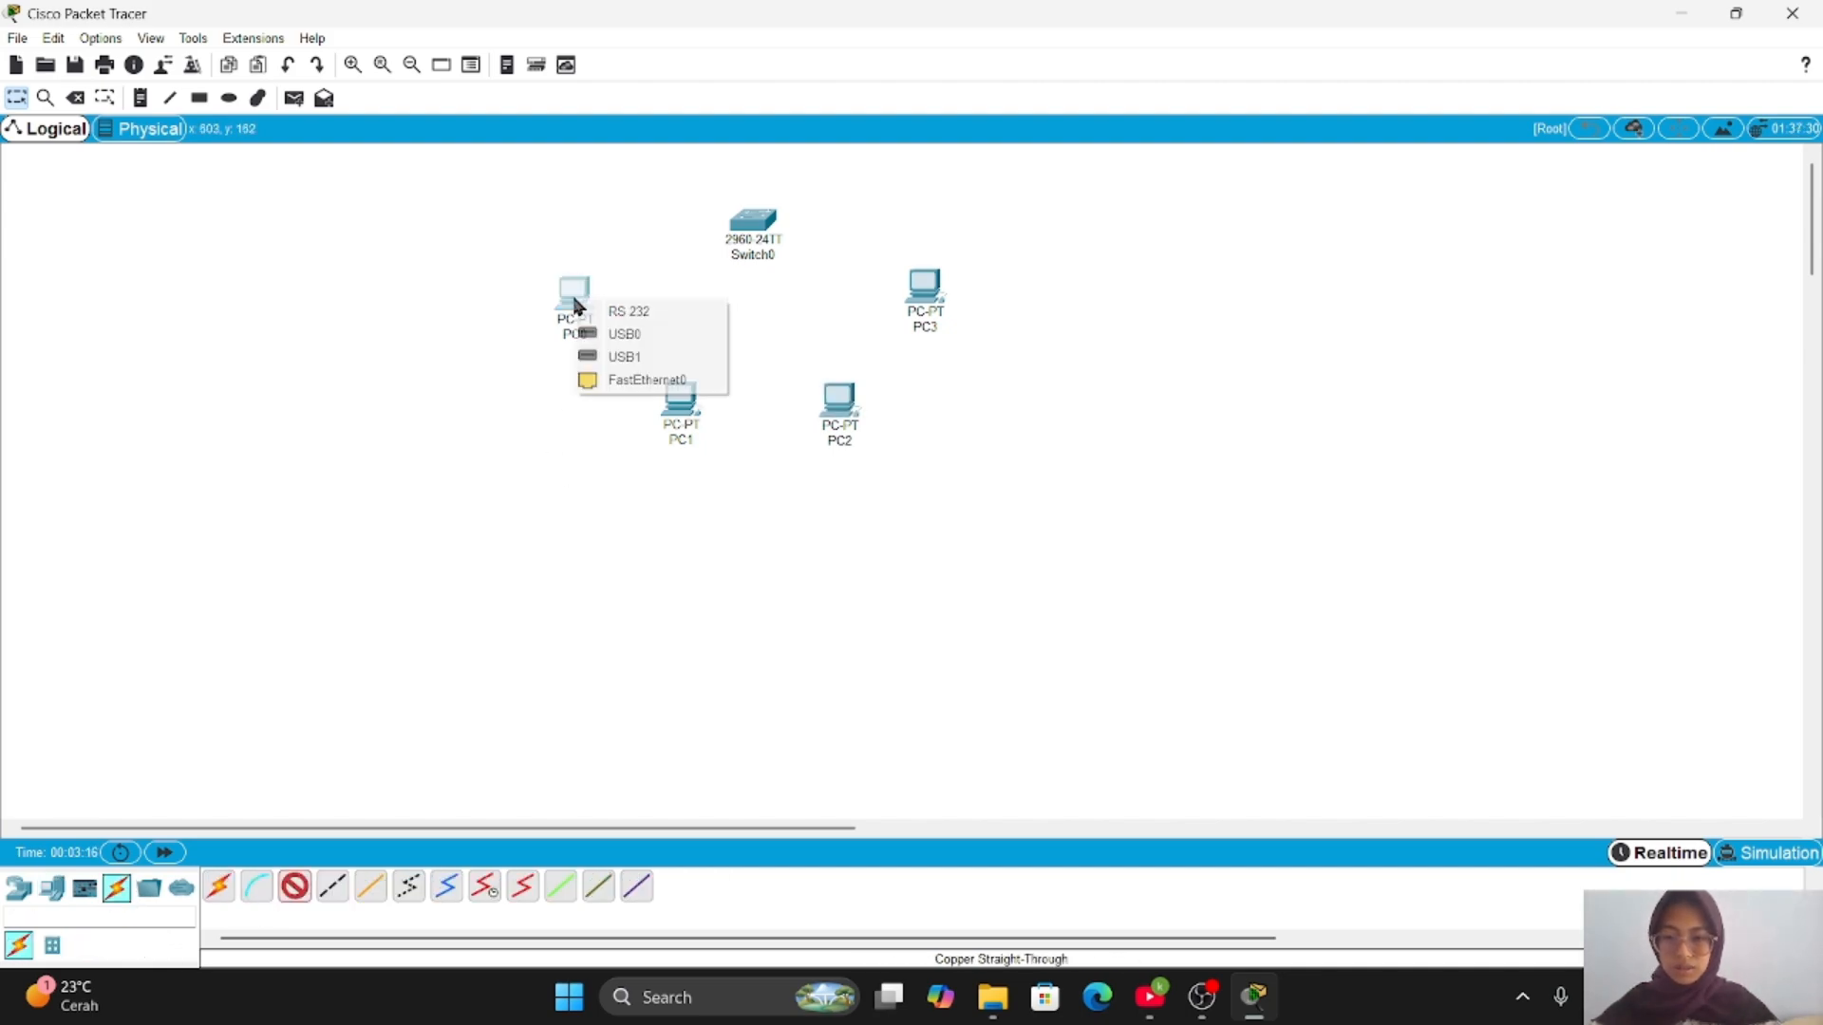
pyautogui.click(672, 384)
pyautogui.click(731, 216)
pyautogui.click(816, 254)
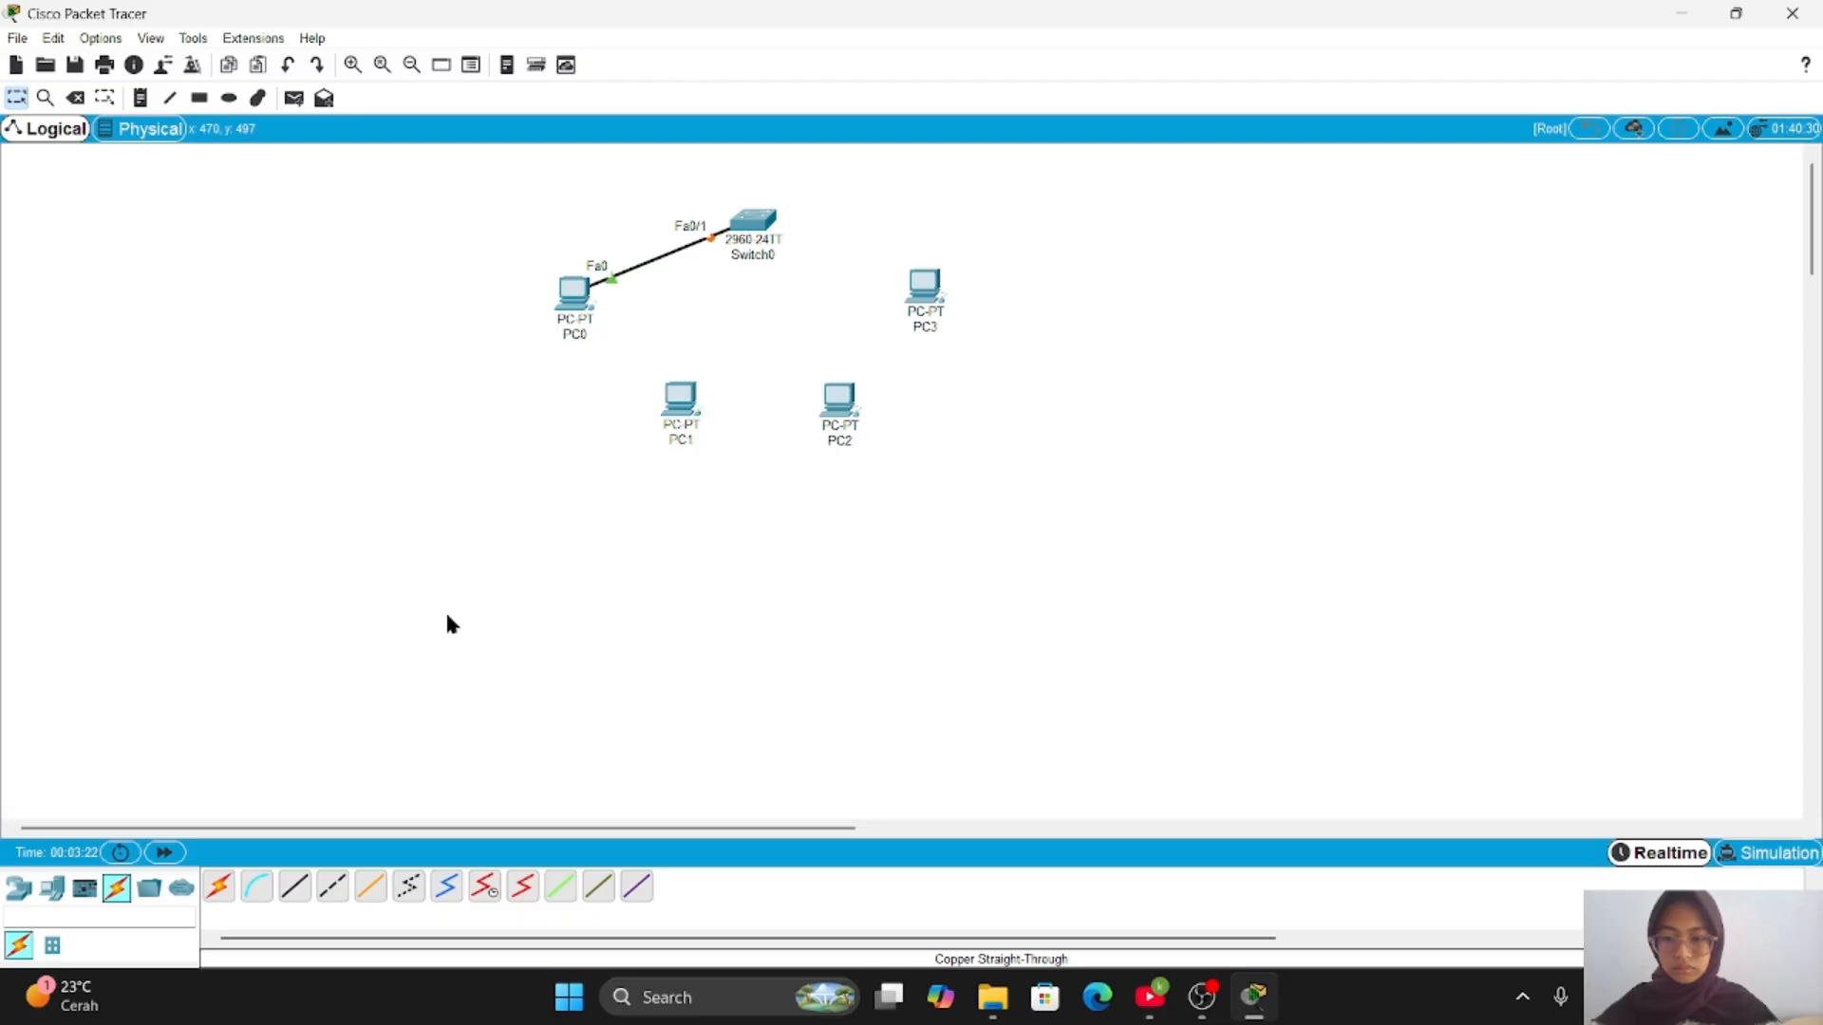
# - Cable PC1's FastEthernet0 to port FastEthernet0/2 on Switch0 using copper straight-through
pyautogui.click(670, 418)
pyautogui.click(723, 493)
pyautogui.click(749, 218)
pyautogui.click(766, 254)
# - Link PC2's FastEthernet0 to Switch0's FastEthernet0/3 with a copper straight-through cable
pyautogui.click(295, 896)
pyautogui.click(837, 405)
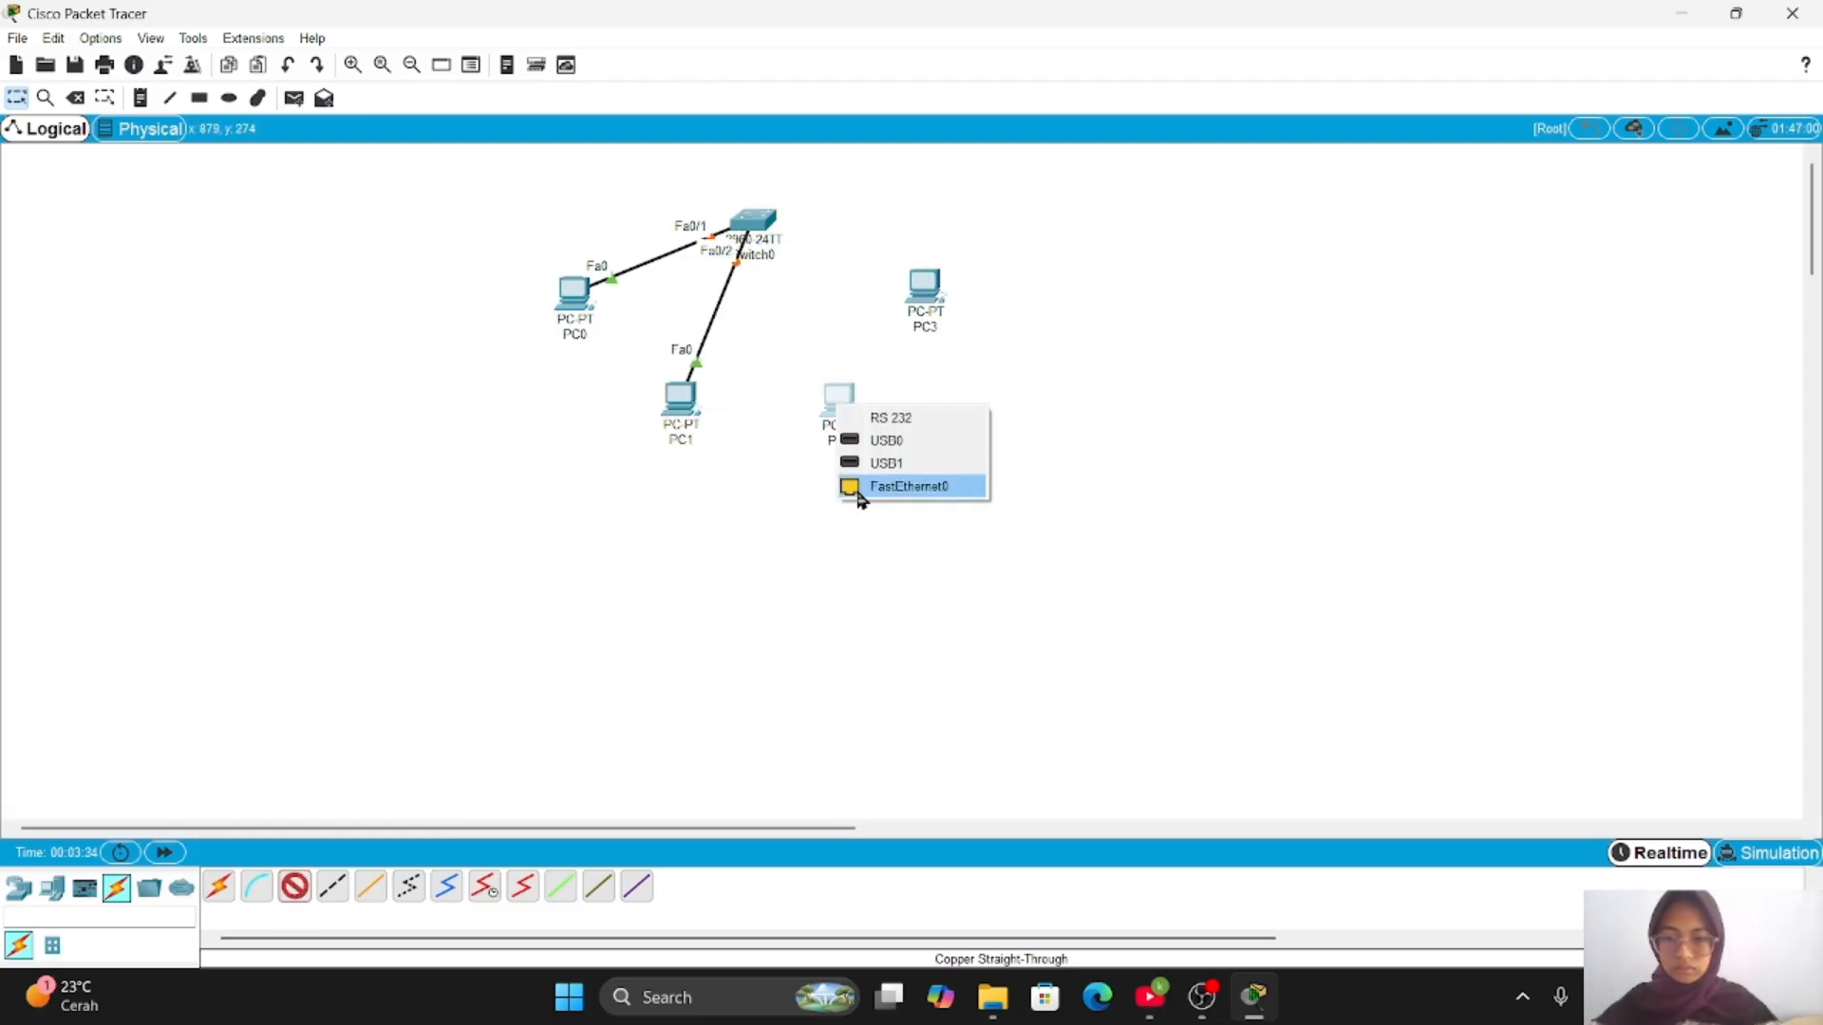
pyautogui.click(857, 486)
pyautogui.click(767, 226)
pyautogui.click(826, 256)
# - Link PC3's FastEthernet0 to Switch0's FastEthernet0/4 with a copper straight-through cable
pyautogui.click(295, 888)
pyautogui.click(924, 287)
pyautogui.click(958, 318)
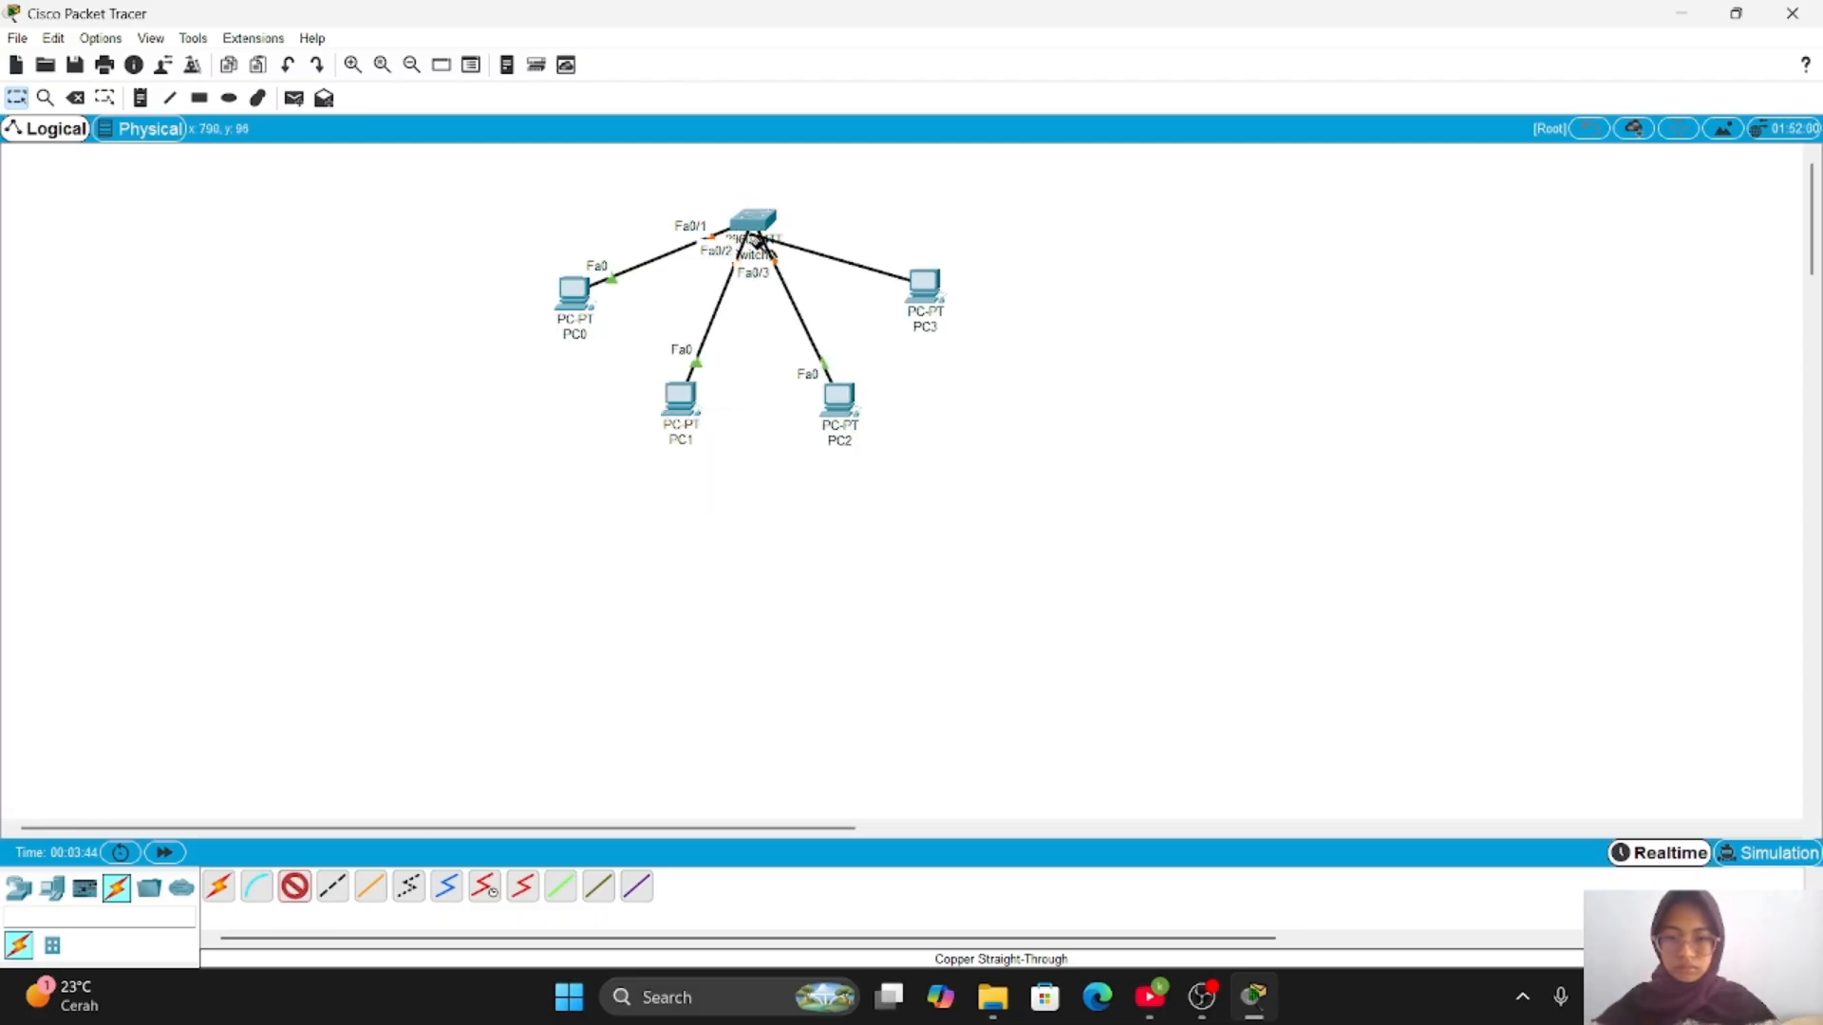
pyautogui.click(759, 226)
pyautogui.click(864, 272)
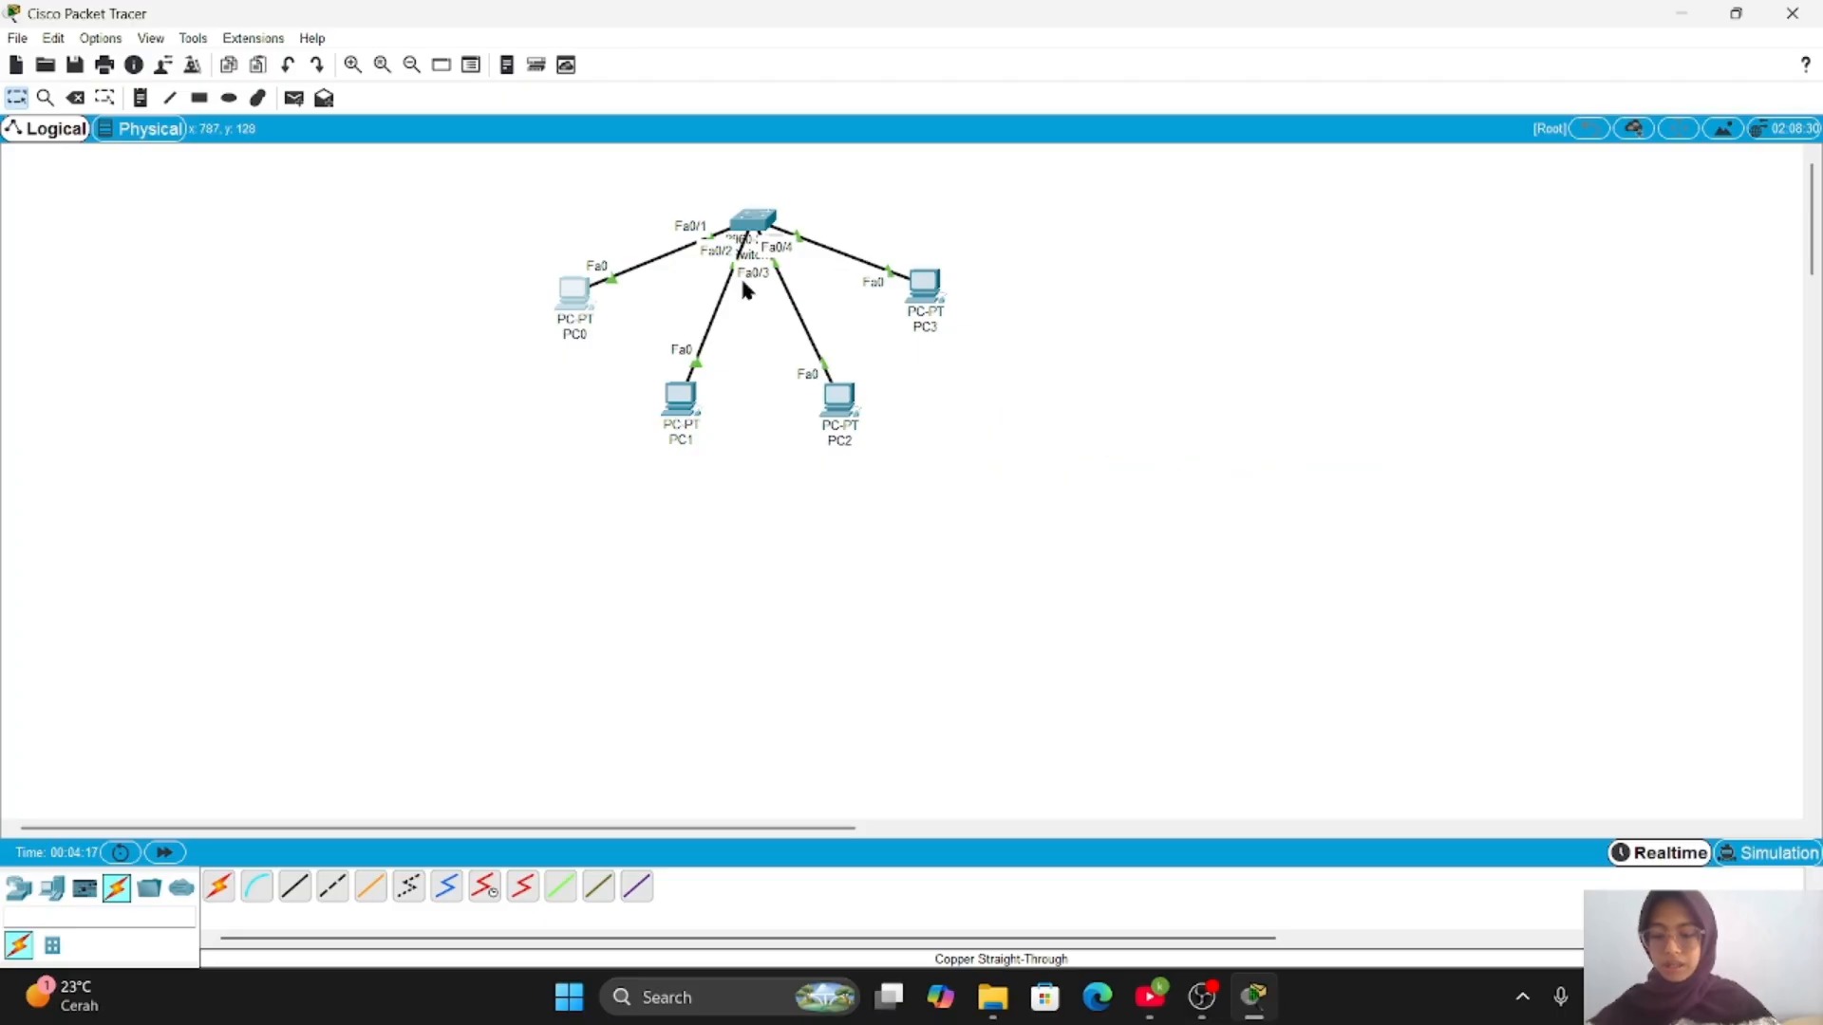
# - Give PC0 the static IP address 192.168.1.1 in its IP configuration
pyautogui.click(579, 304)
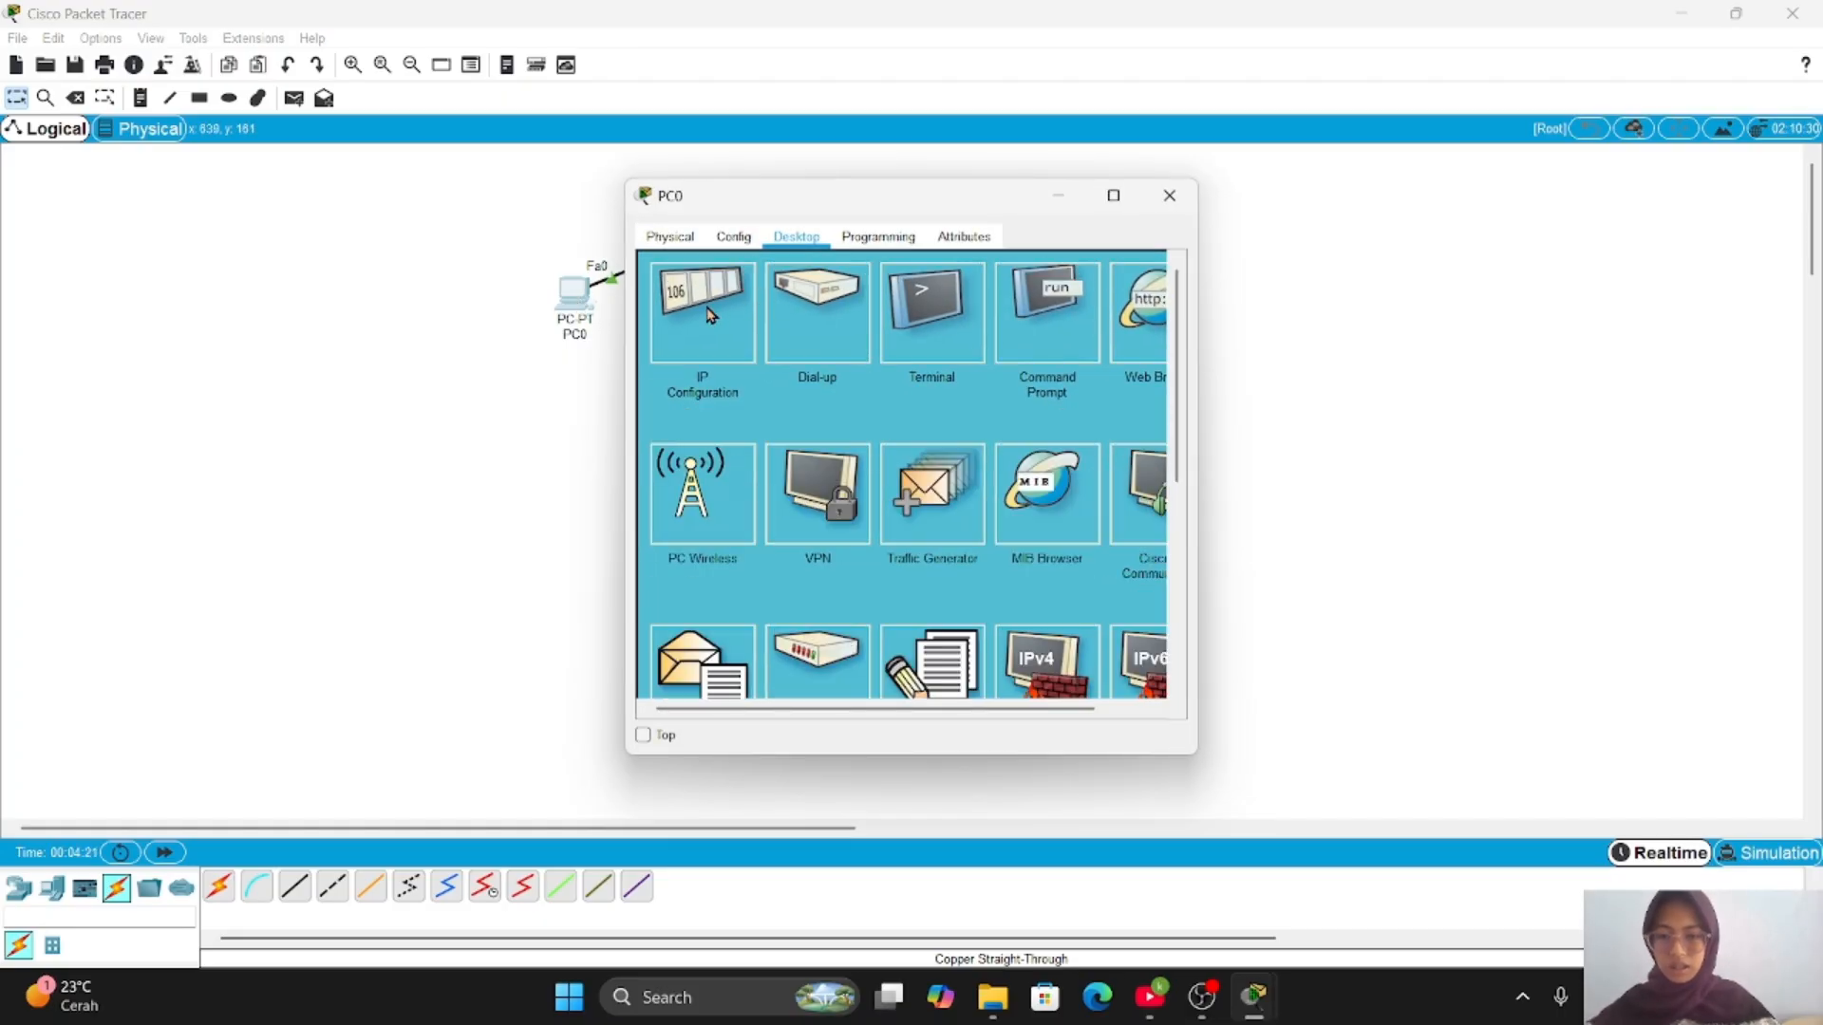
pyautogui.click(707, 312)
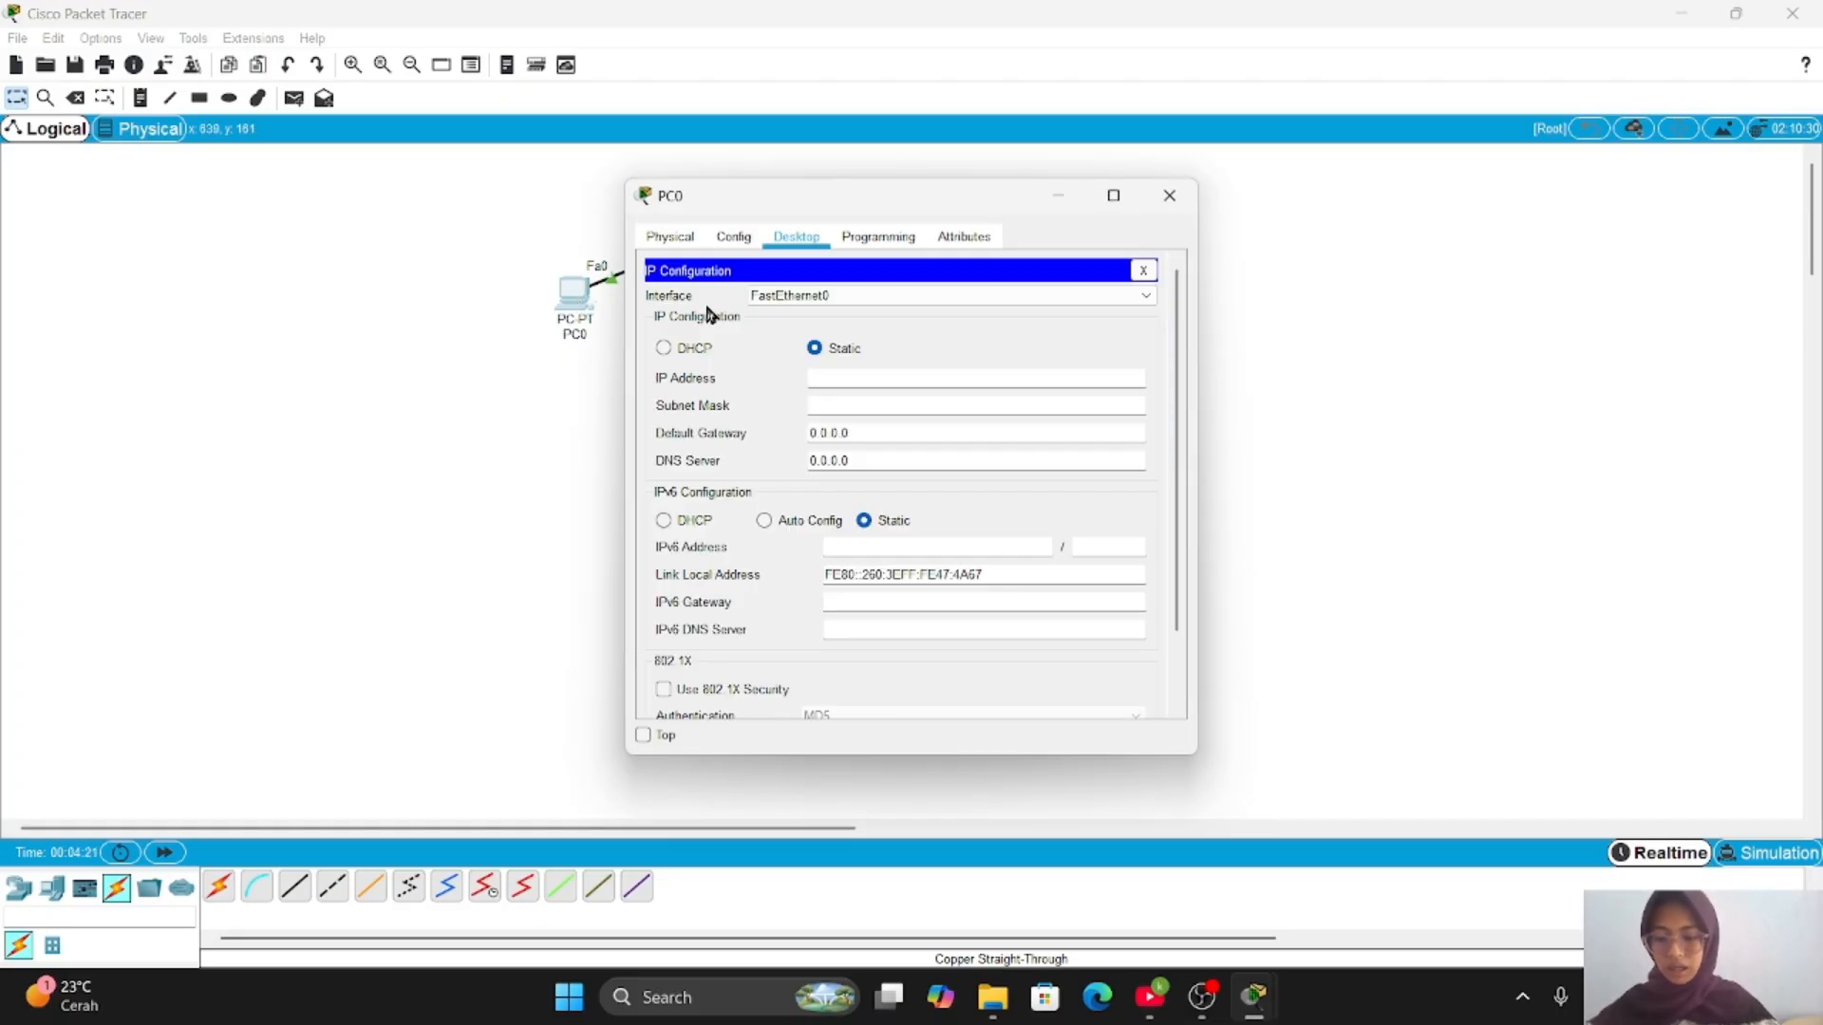
pyautogui.click(847, 376)
pyautogui.write('1')
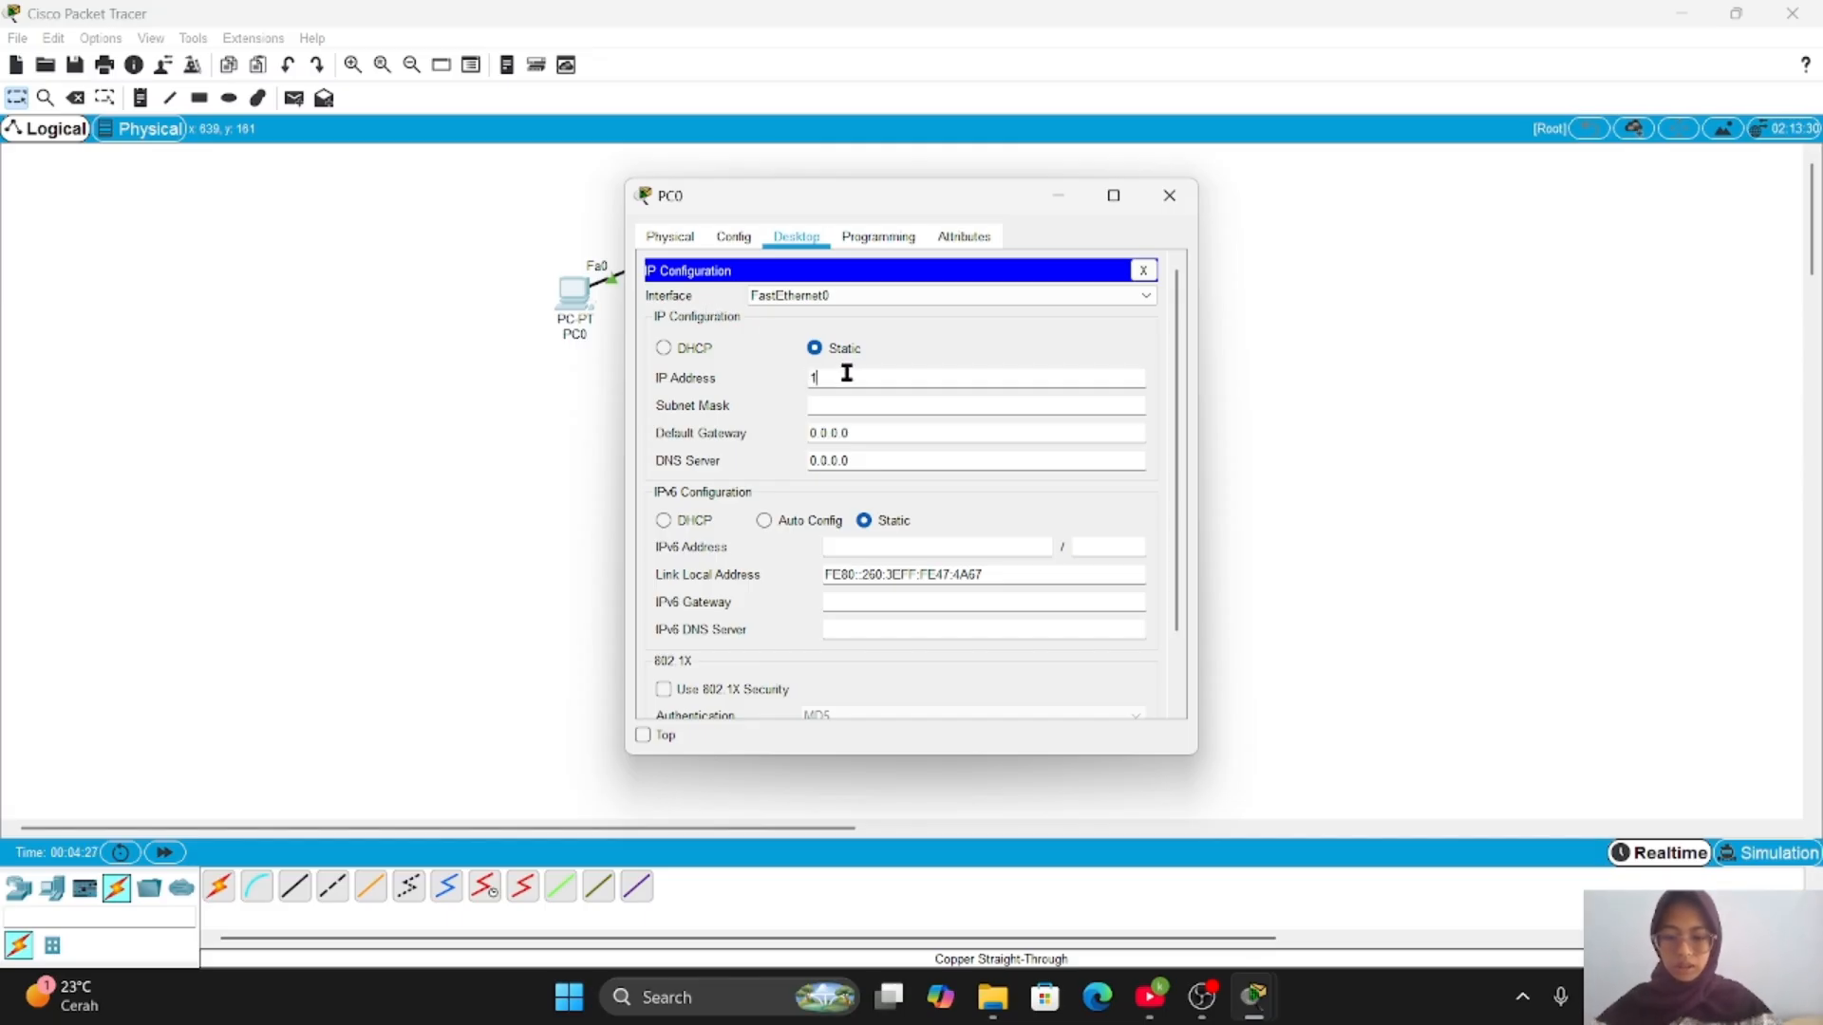
pyautogui.write('92.168.')
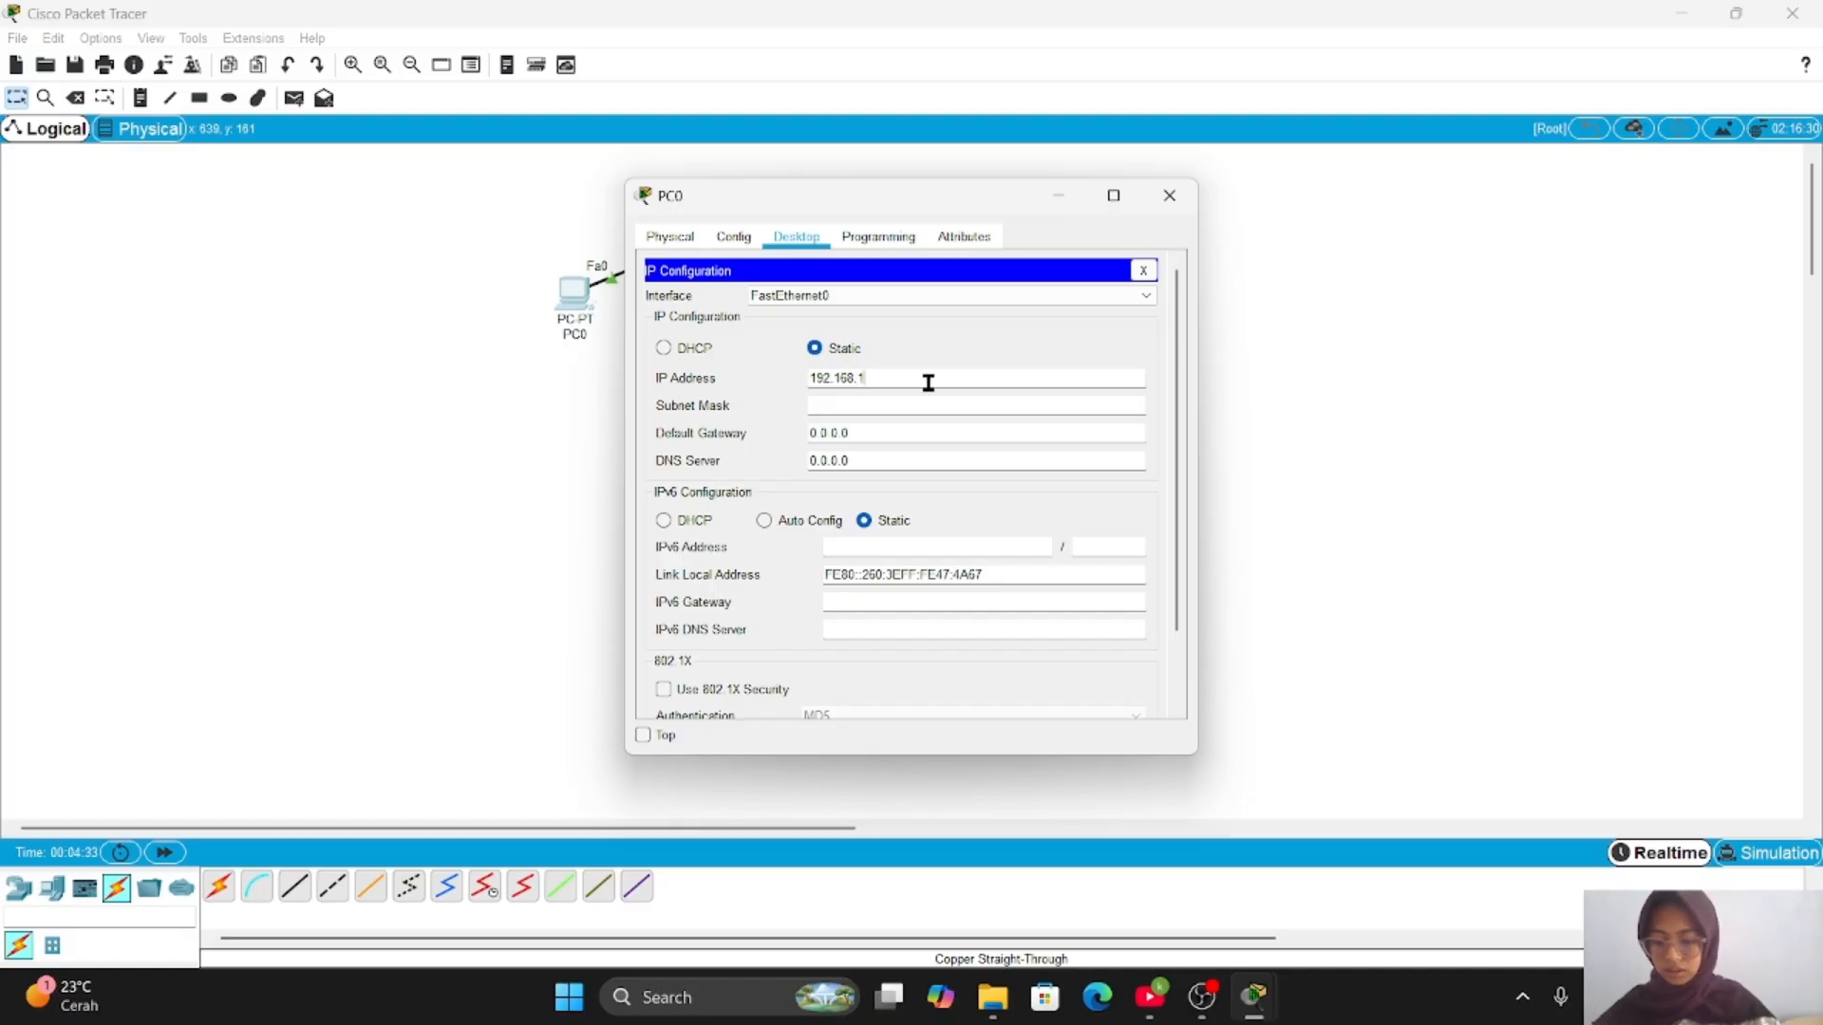
pyautogui.write('1')
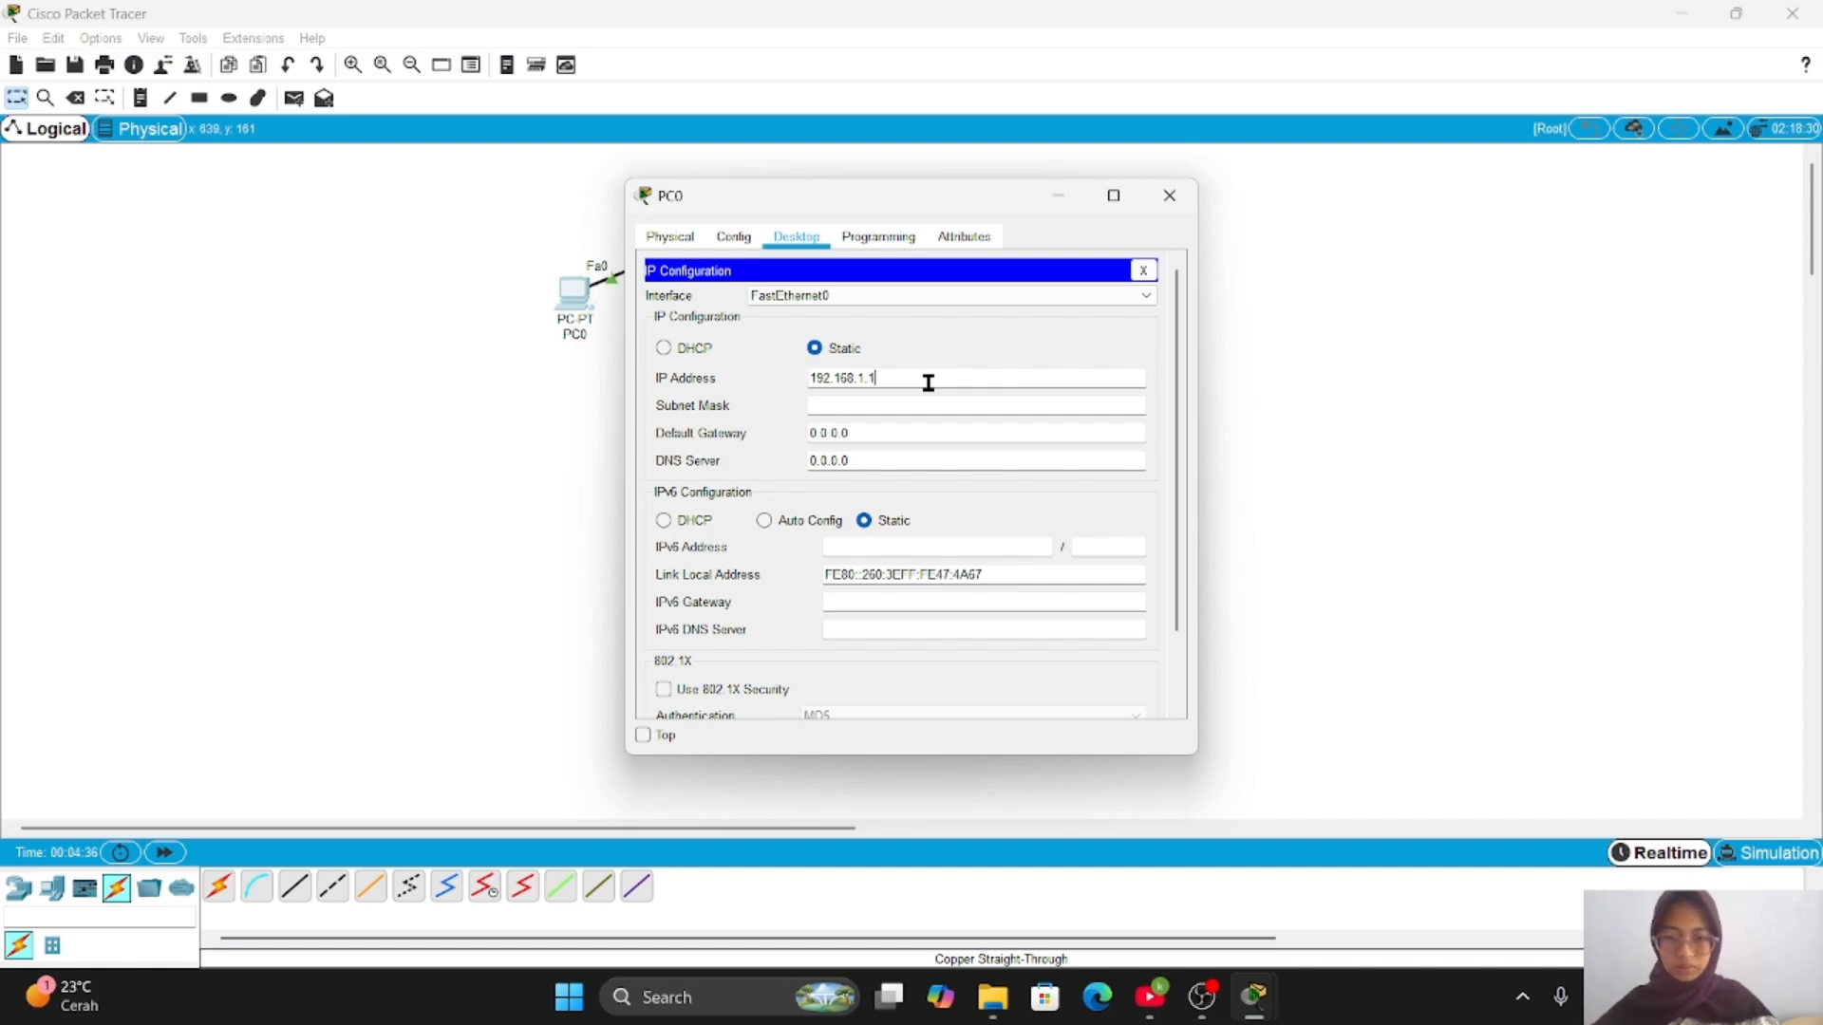
pyautogui.press('Tab')
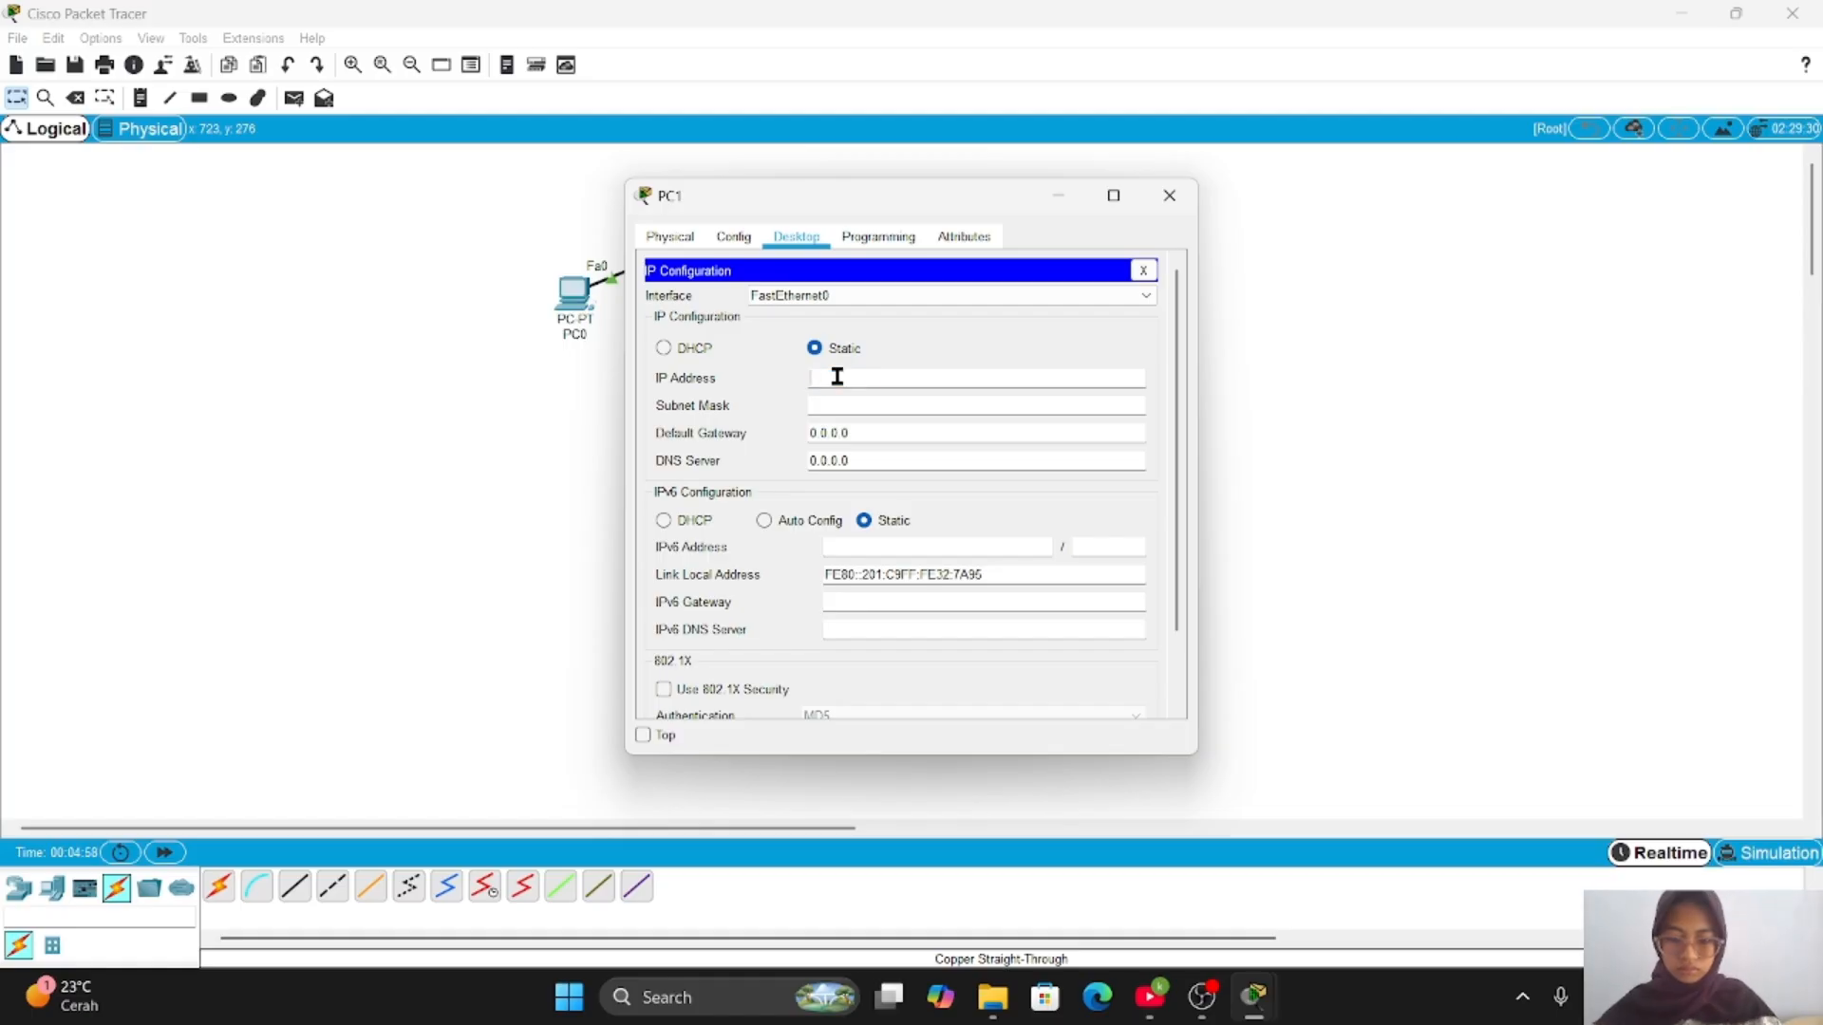
# - Give PC1 the static IP address 192.168.1.2 and PC3 the address 192.168.1.4
pyautogui.write('192.168.1.2')
pyautogui.press('Tab')
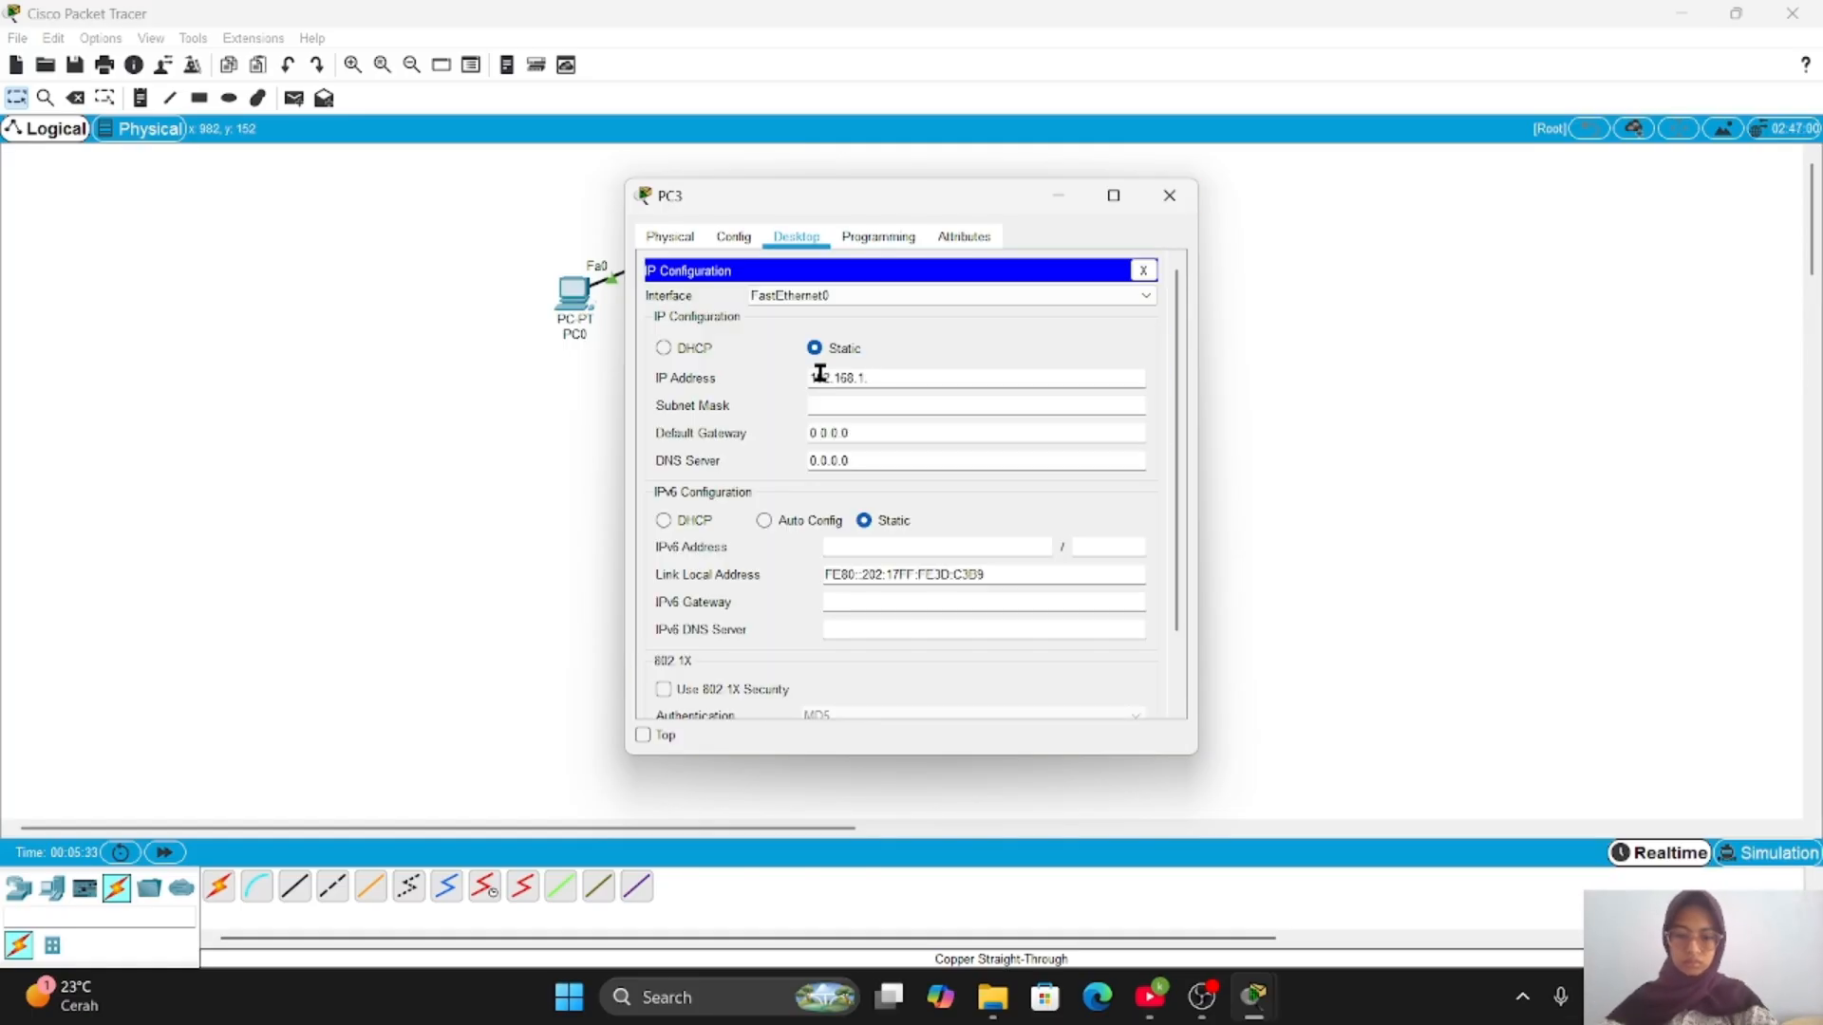
pyautogui.press('Tab')
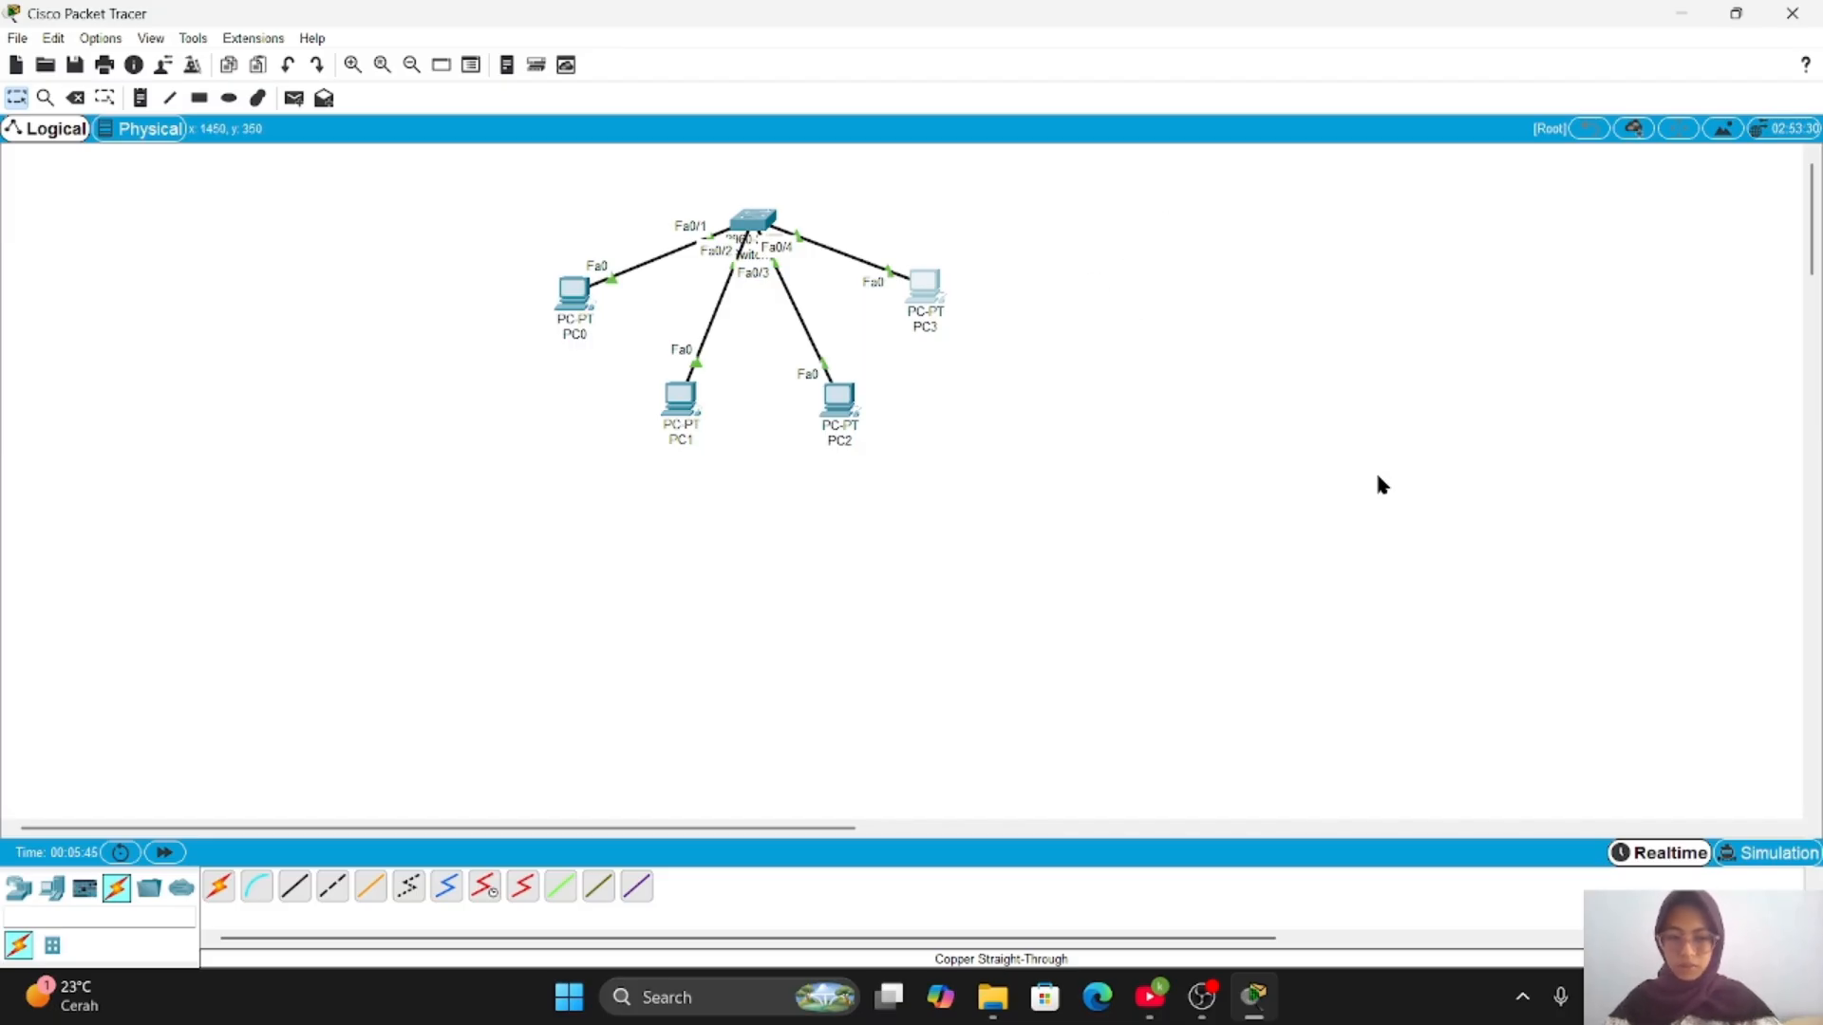
# - In Simulation mode, create a simple PDU from PC0 to PC3 and play the simulation
pyautogui.click(1771, 852)
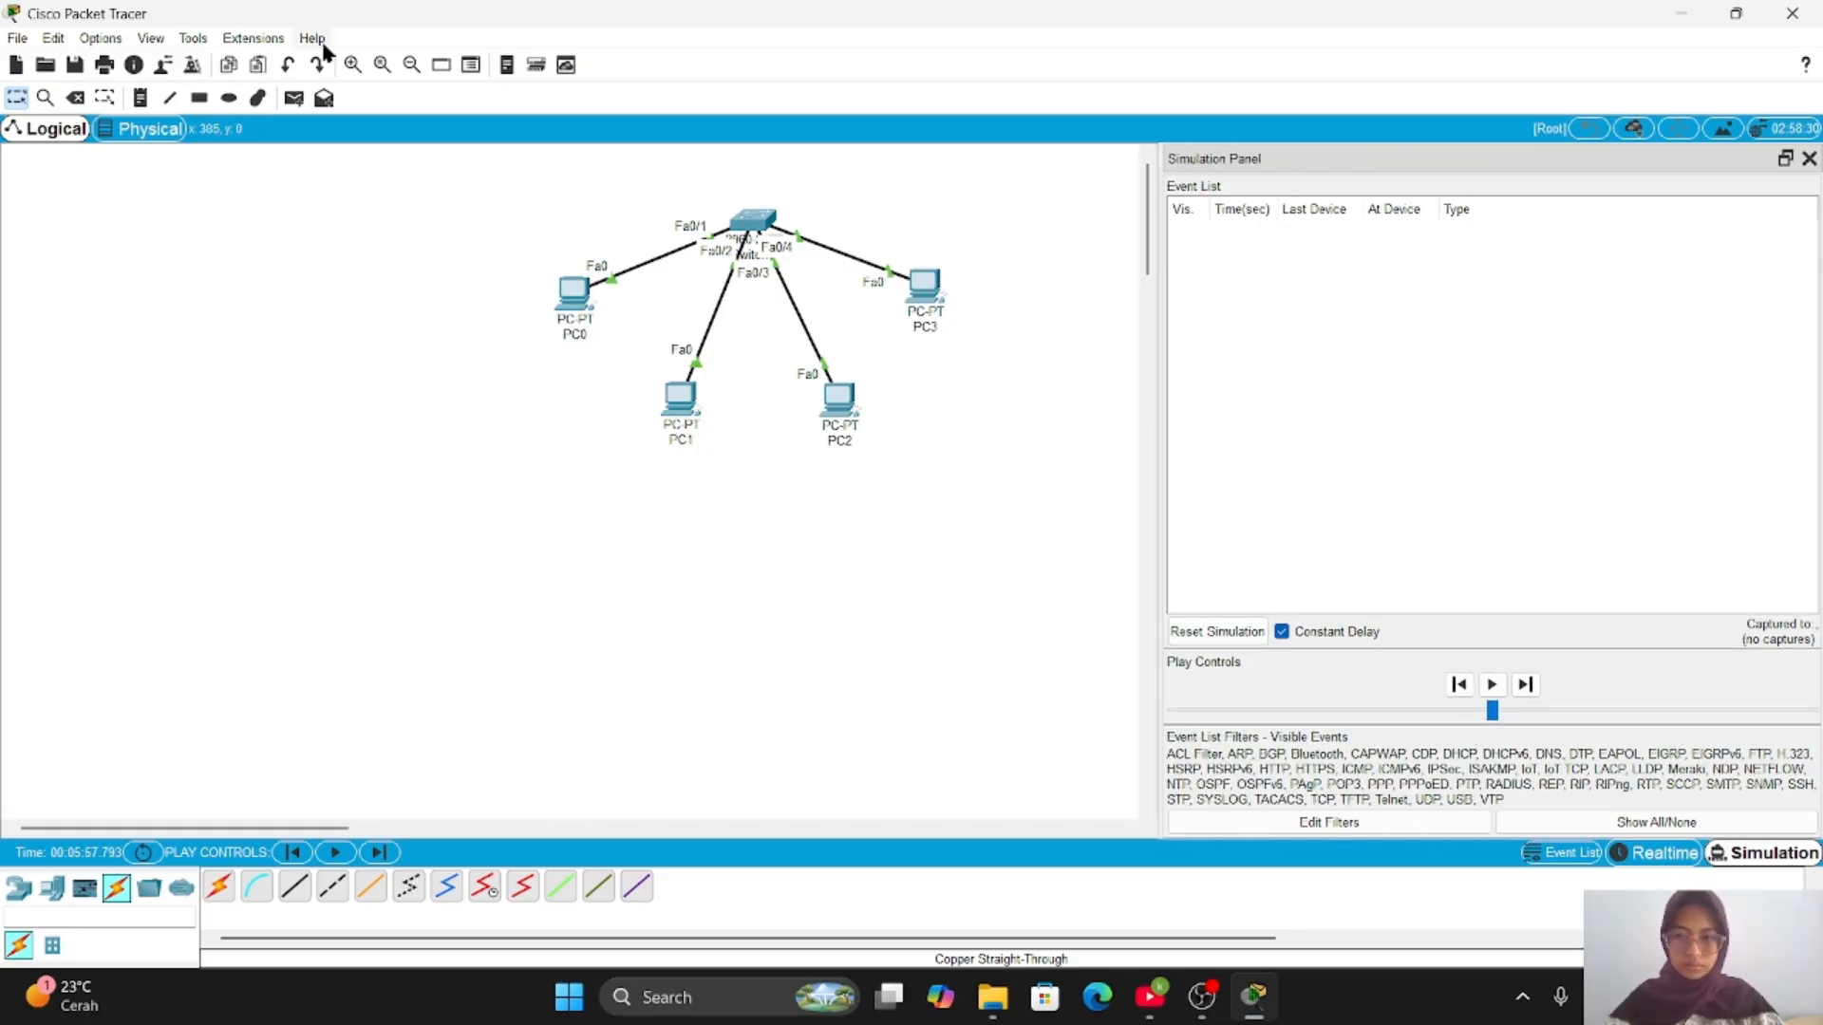
pyautogui.click(352, 64)
pyautogui.click(293, 100)
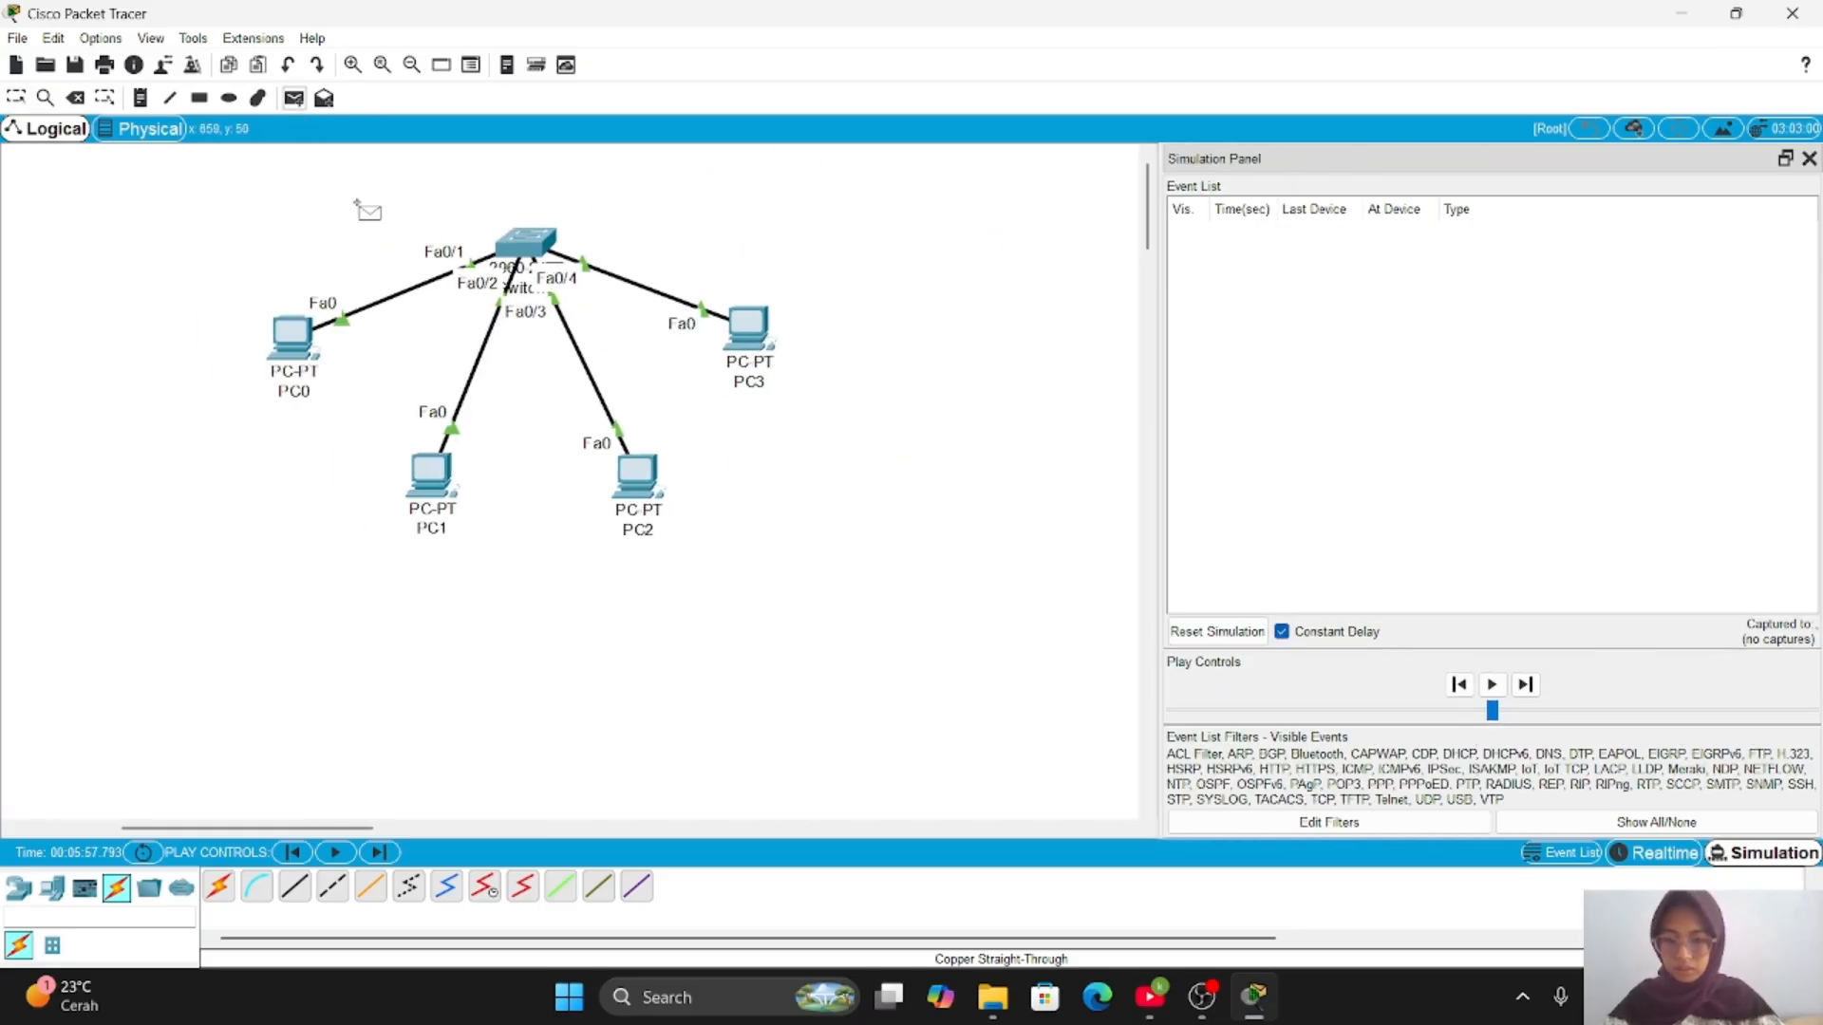
pyautogui.click(292, 337)
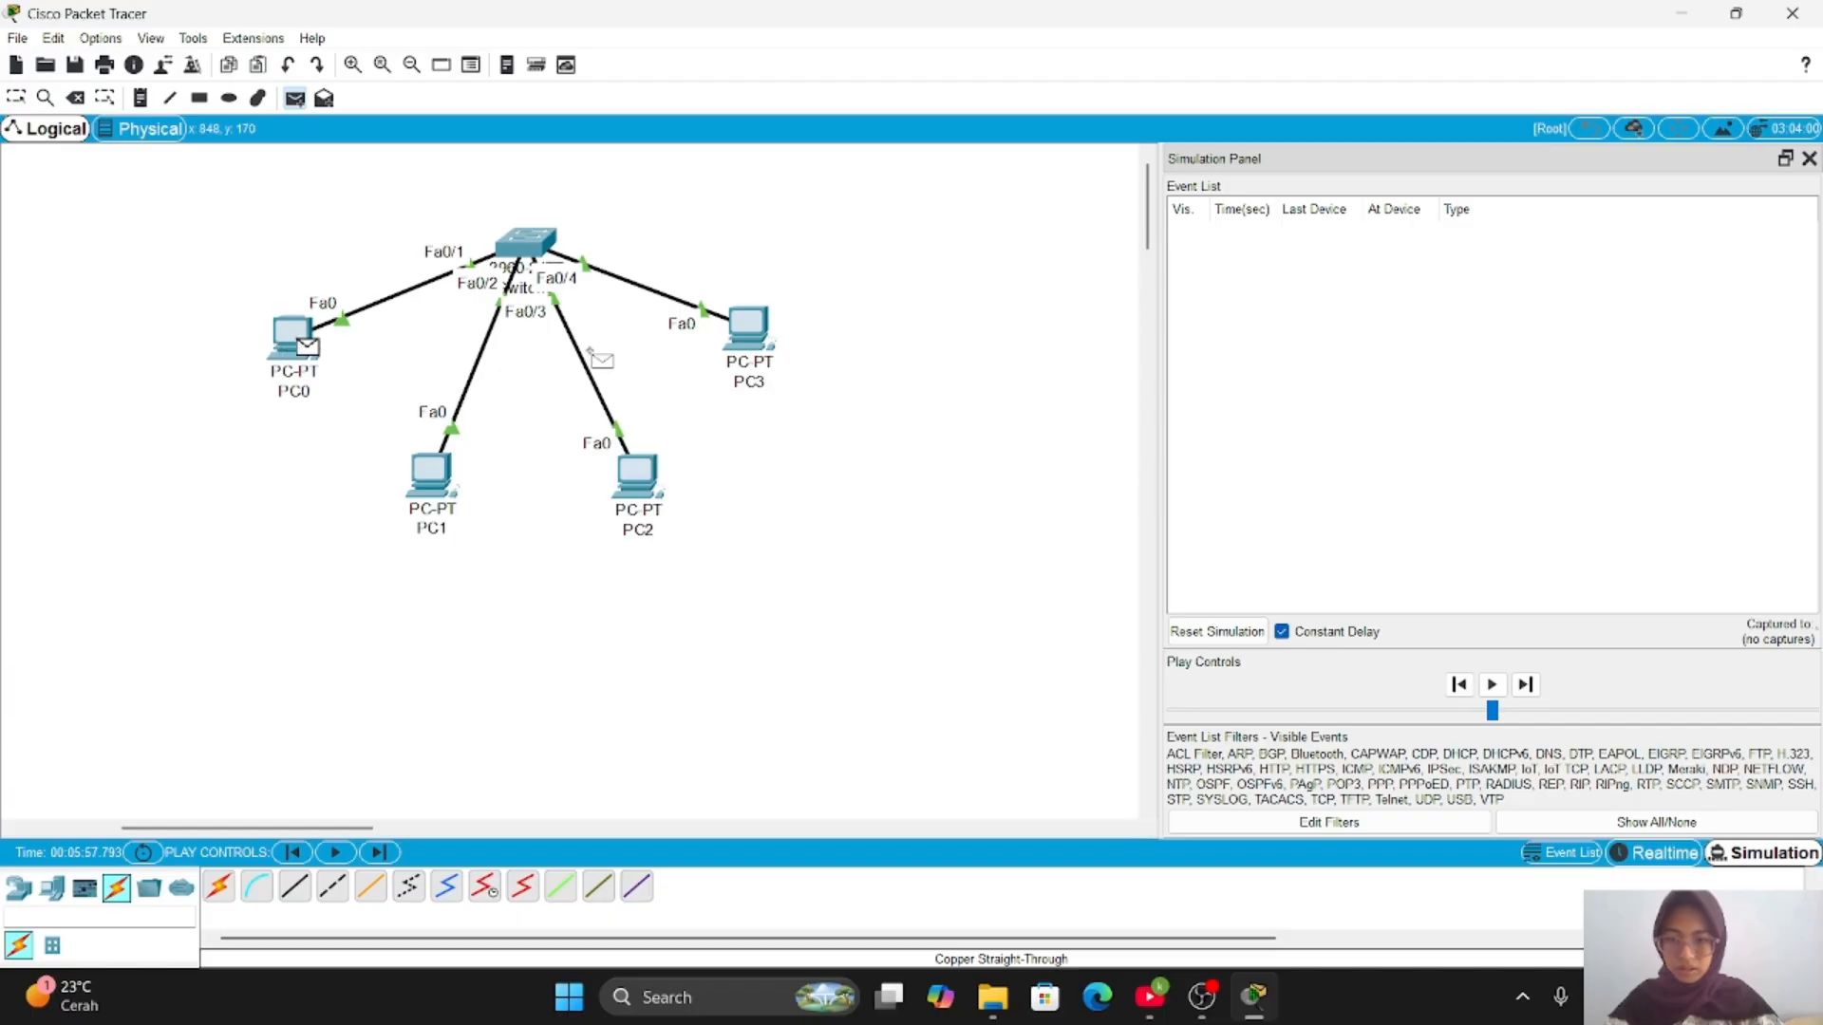
pyautogui.click(764, 340)
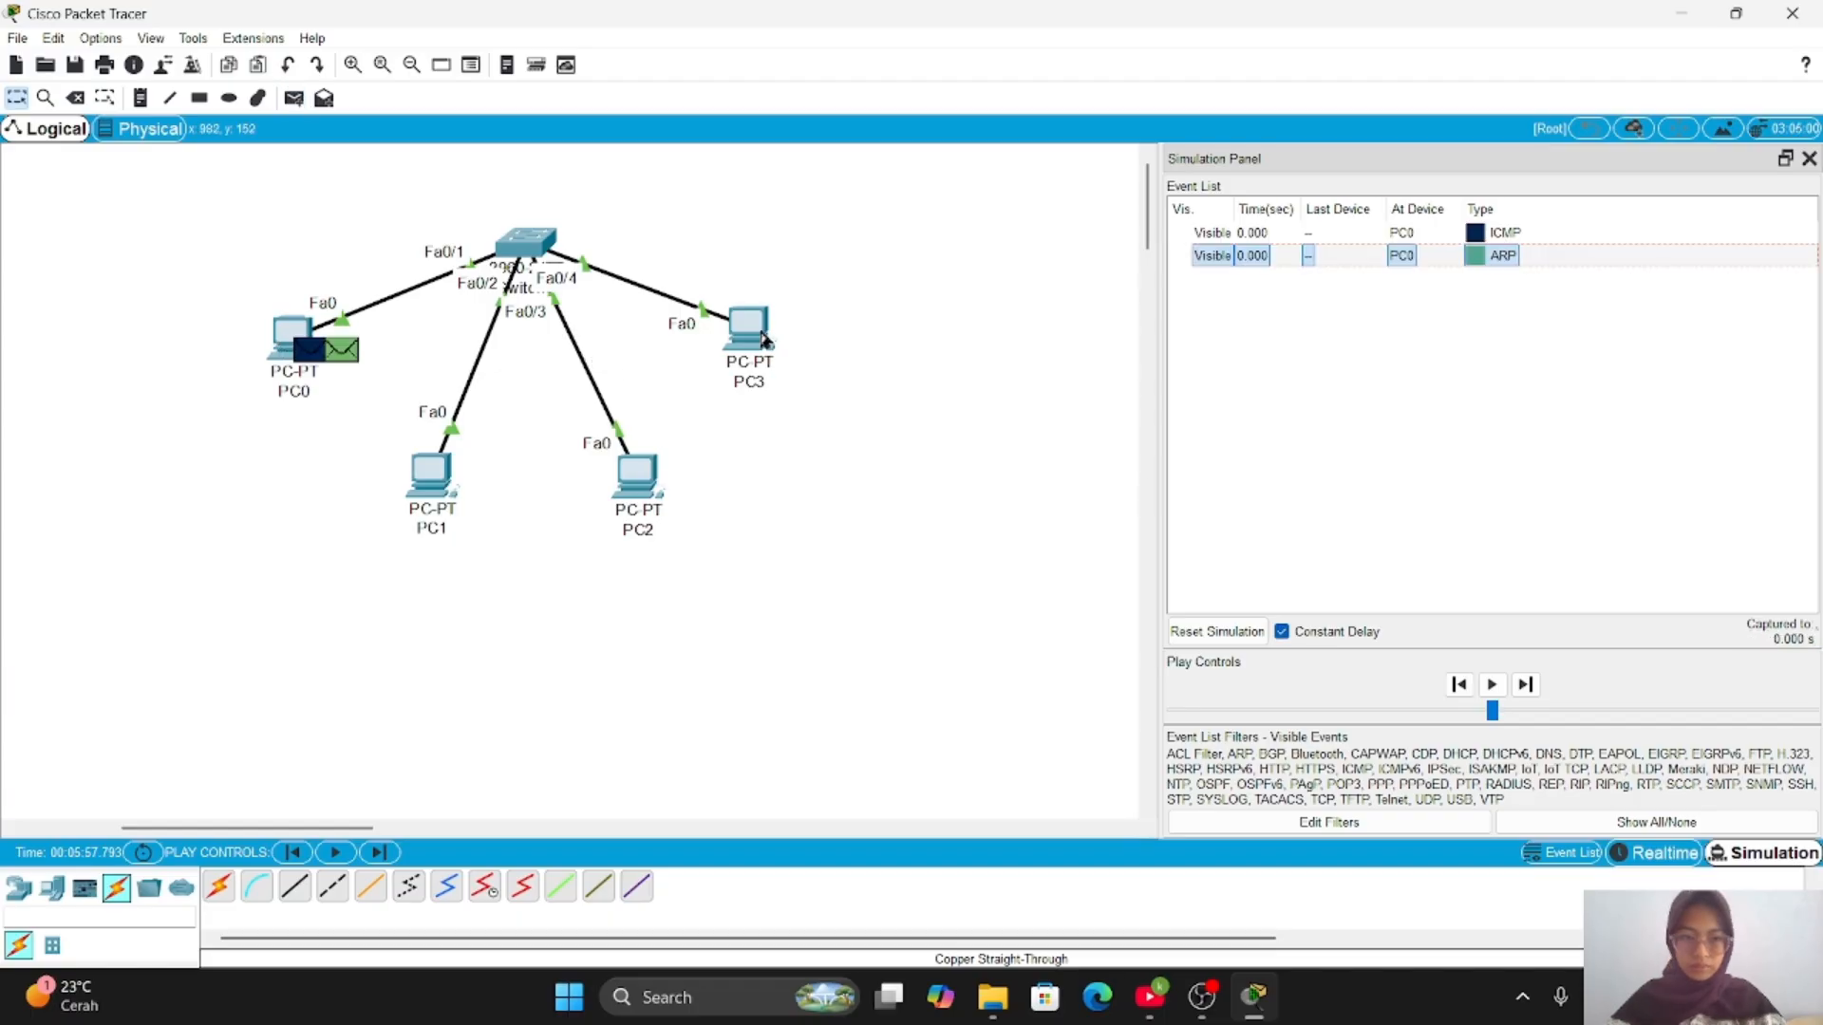
pyautogui.click(1493, 691)
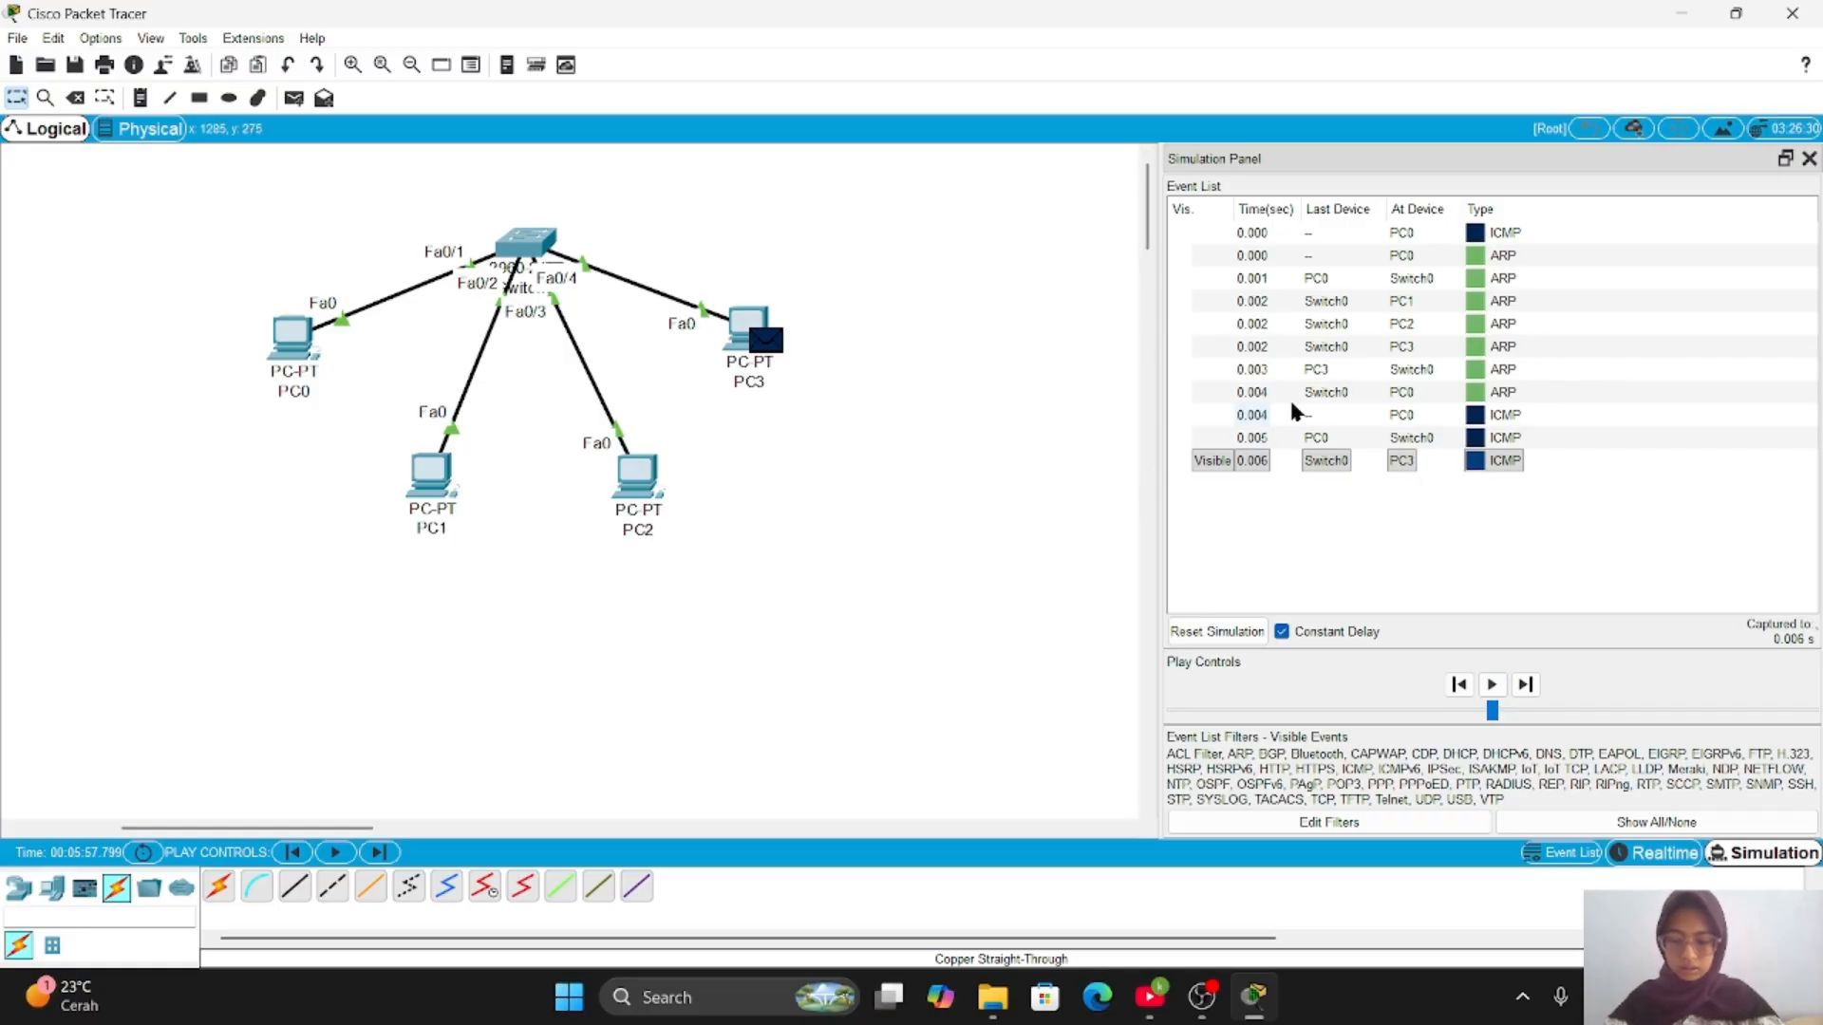
# - Examine the PDU details at Switch0 for the ARP frame and the ICMP frame coming from PC0
pyautogui.click(1412, 278)
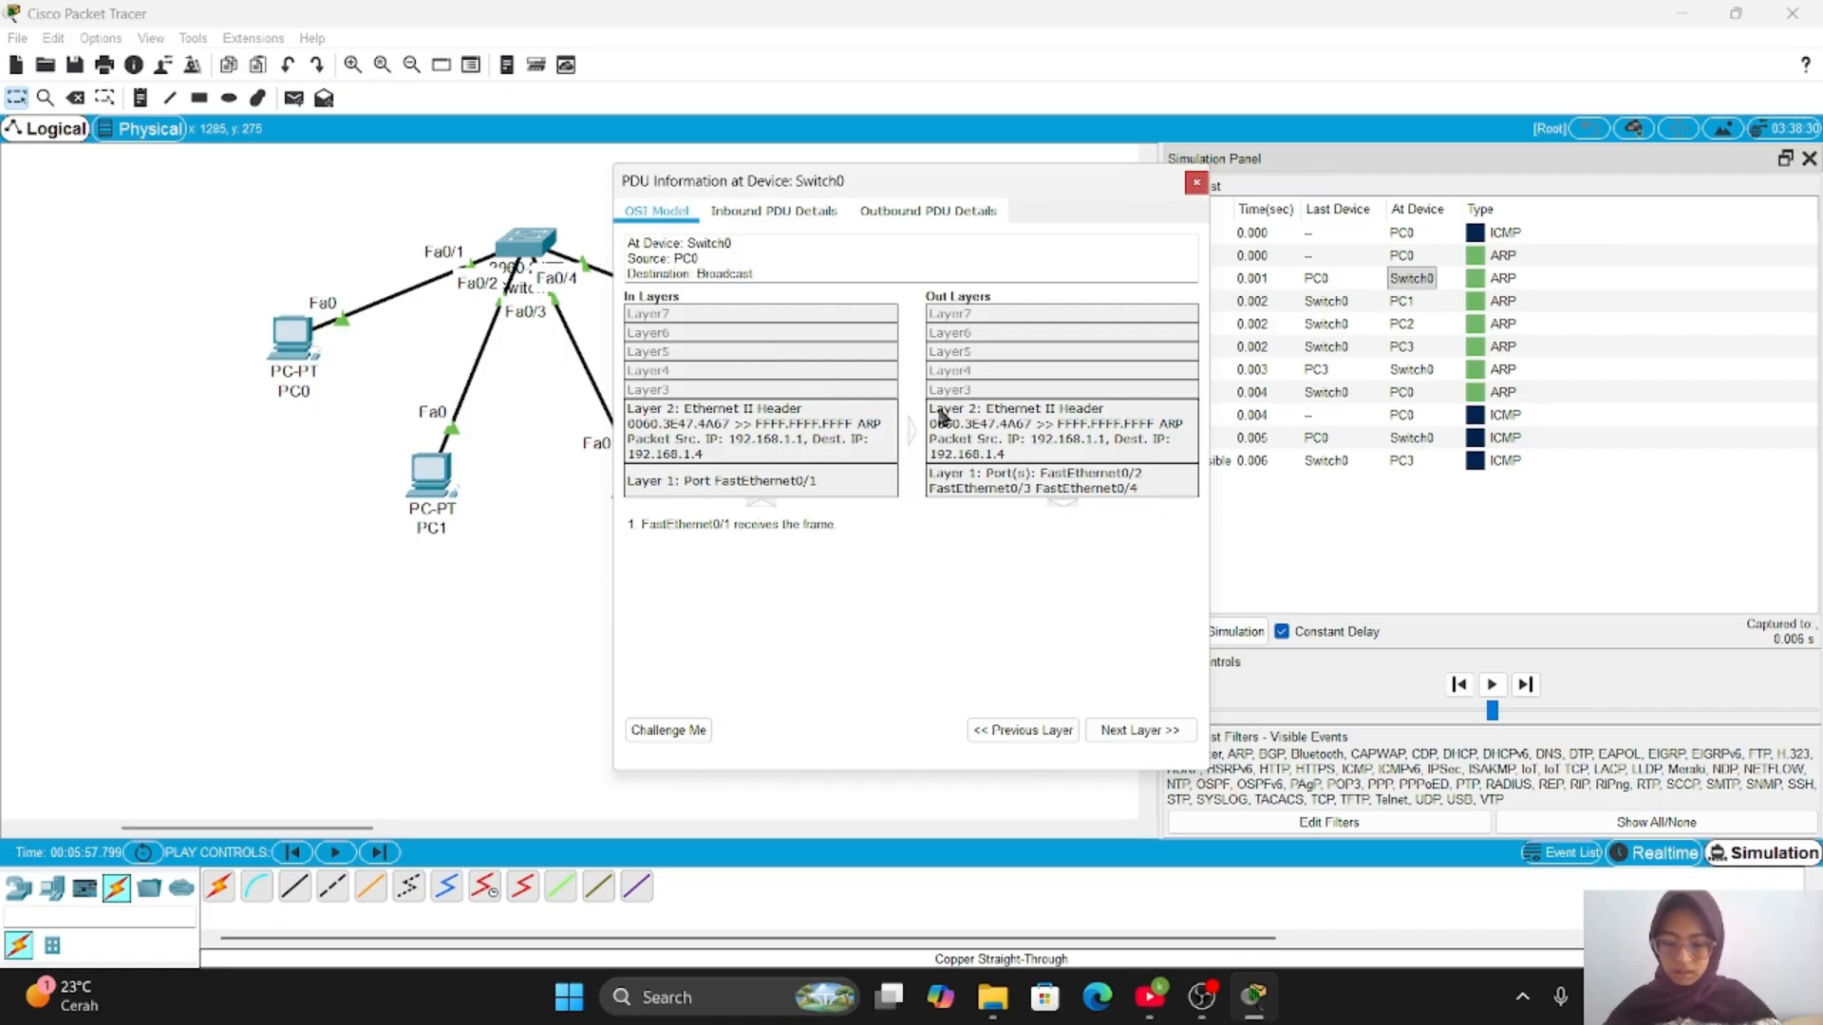
pyautogui.click(1197, 185)
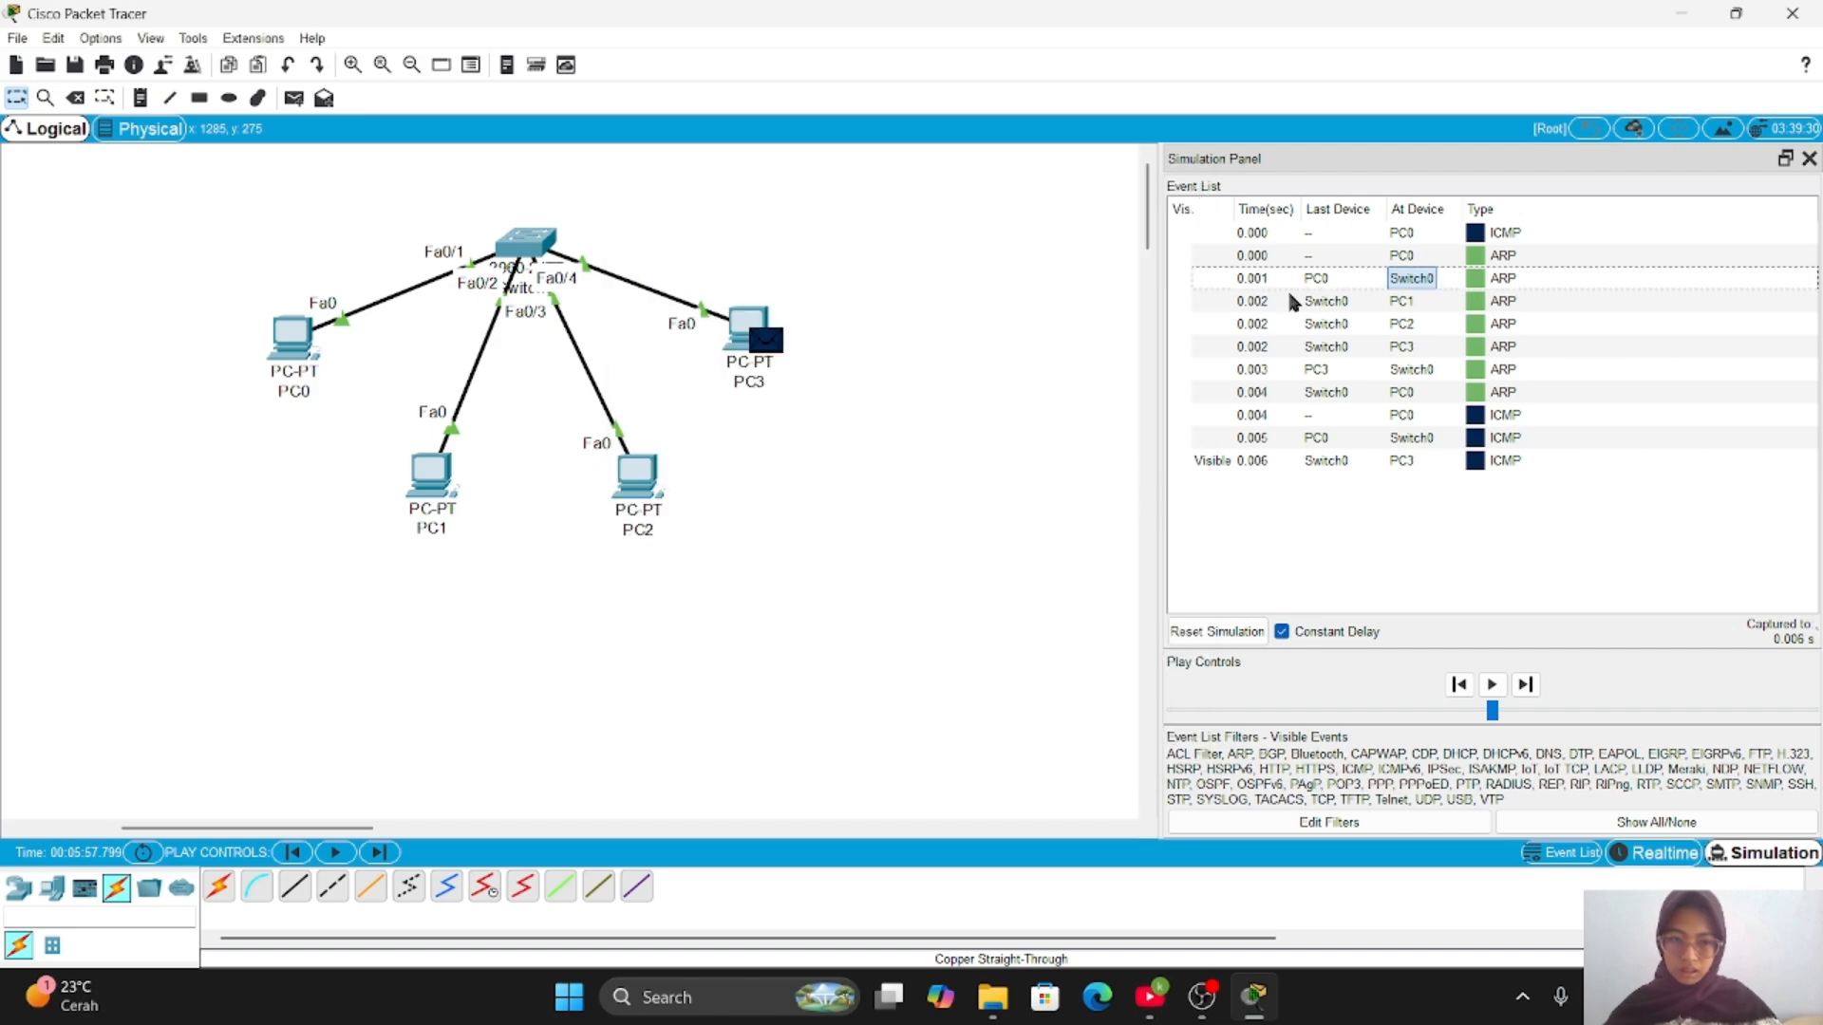
pyautogui.click(1435, 443)
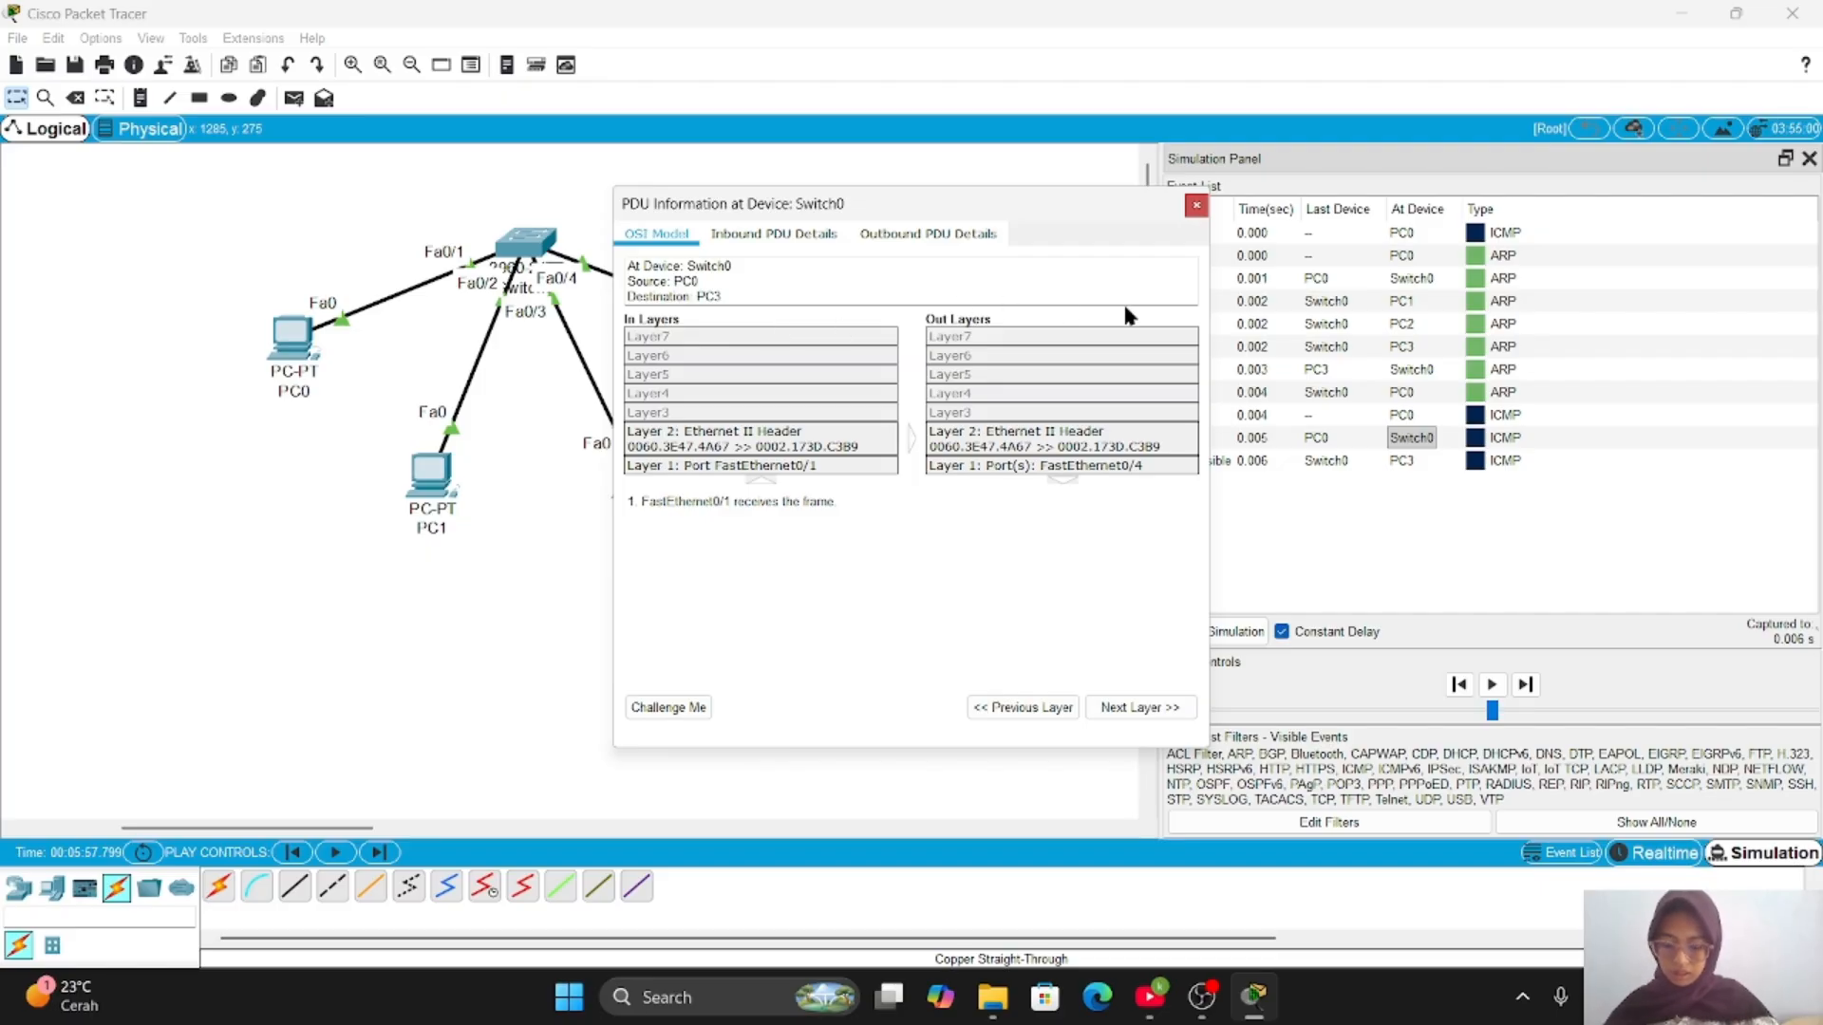
pyautogui.click(1196, 205)
# - Play the rest of the simulation and return to Realtime mode
pyautogui.click(1491, 684)
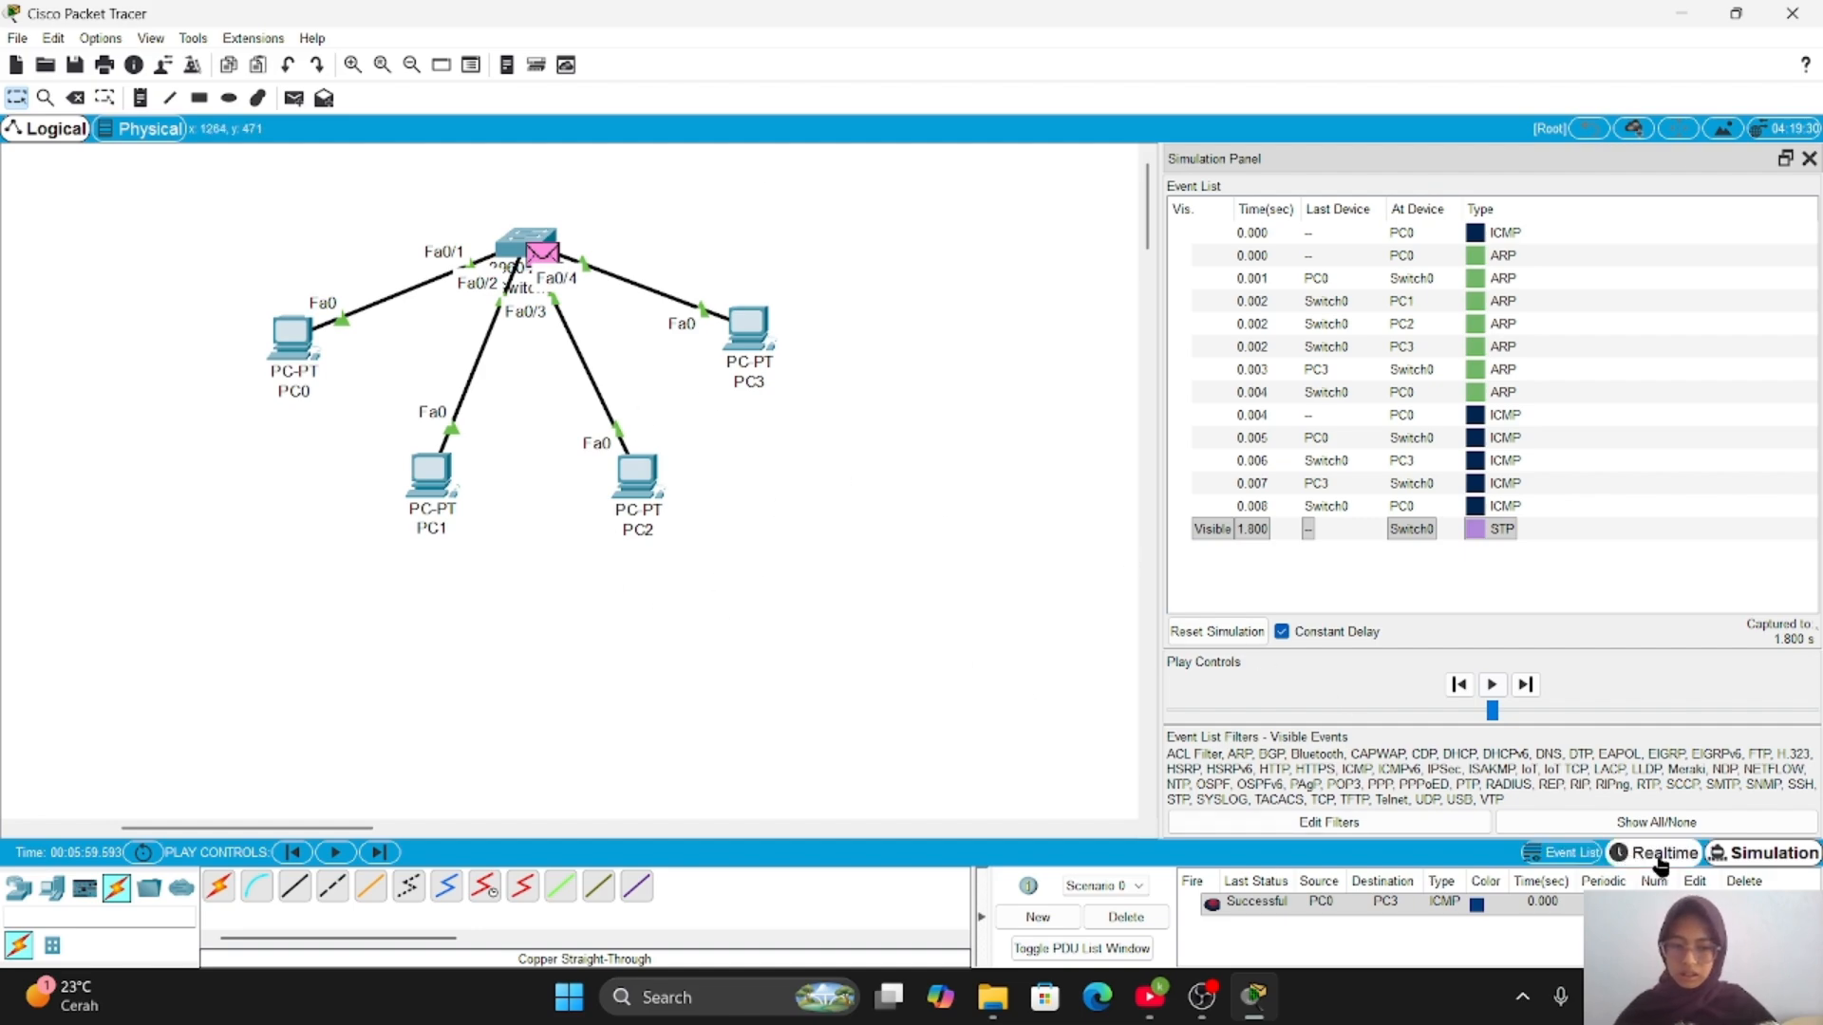
pyautogui.click(1631, 856)
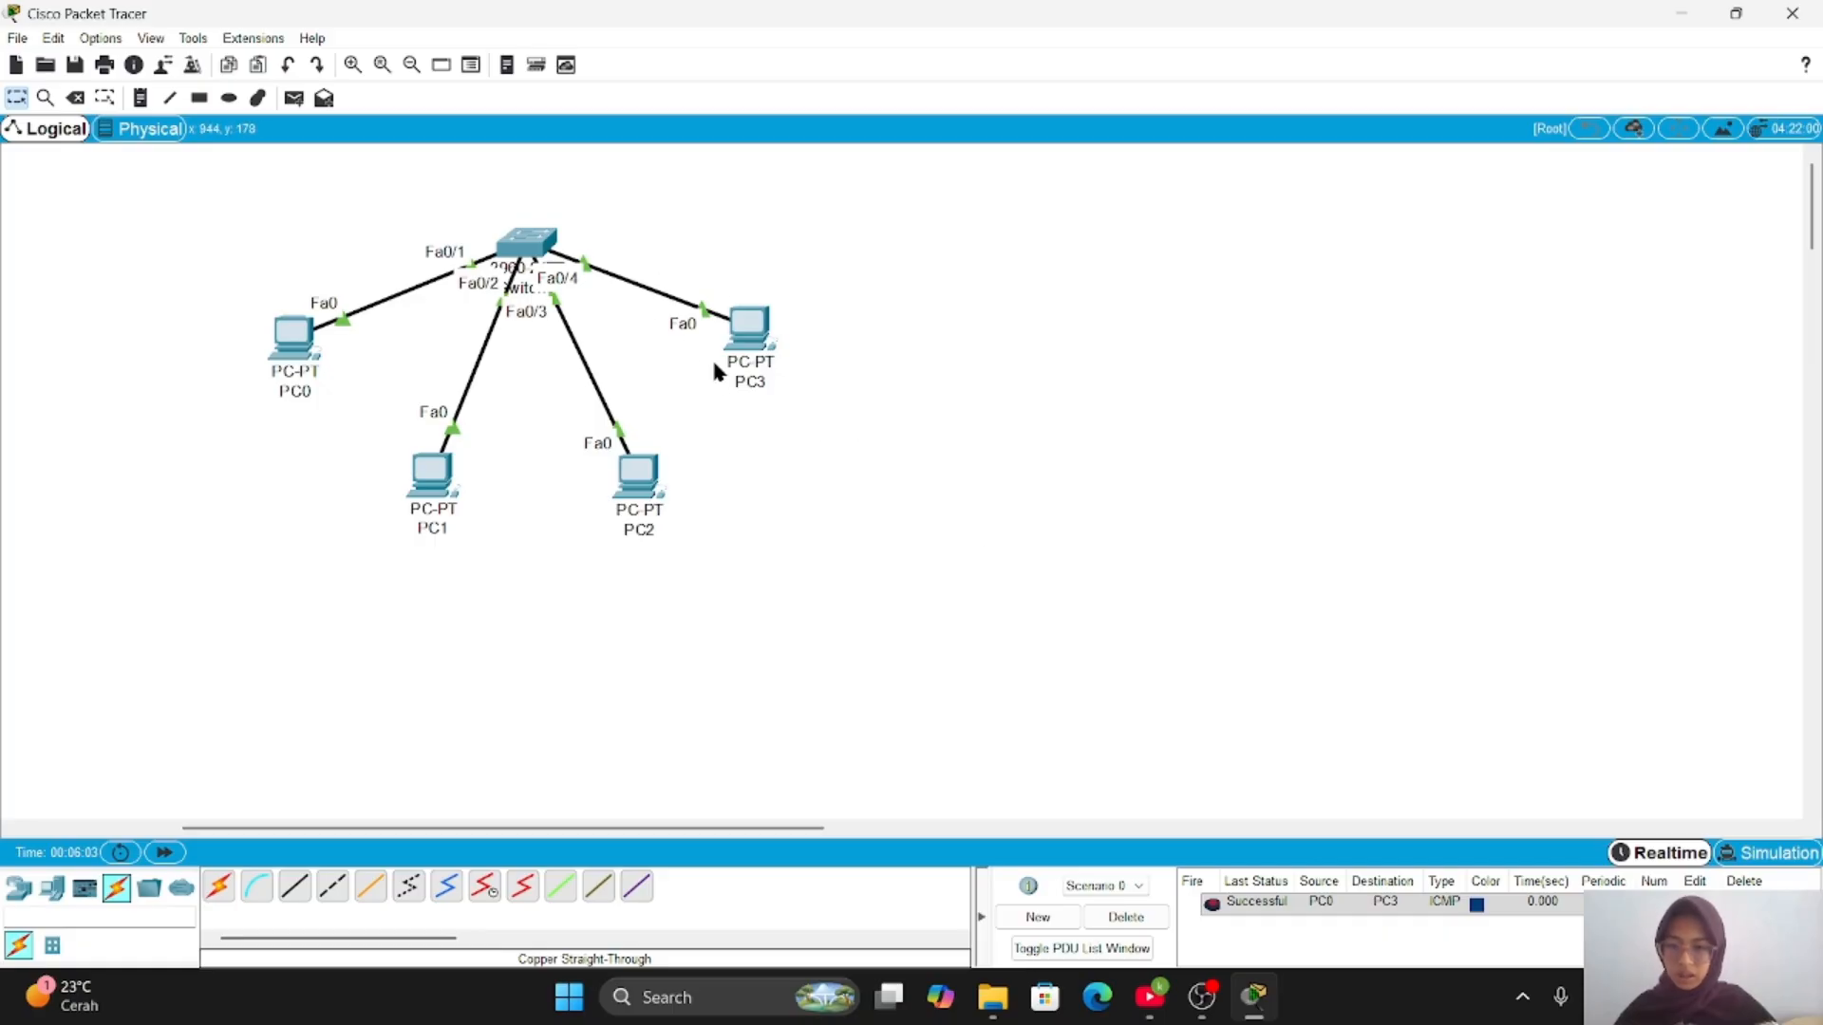
# - Rearrange the topology with PC0 and PC1 left of Switch0 and PC3 and PC2 right of it
pyautogui.moveTo(733, 346); pyautogui.dragTo(804, 253)
pyautogui.moveTo(638, 476); pyautogui.dragTo(816, 366)
pyautogui.moveTo(523, 244); pyautogui.dragTo(527, 294)
pyautogui.moveTo(294, 340); pyautogui.dragTo(293, 245)
pyautogui.moveTo(441, 492); pyautogui.dragTo(299, 419)
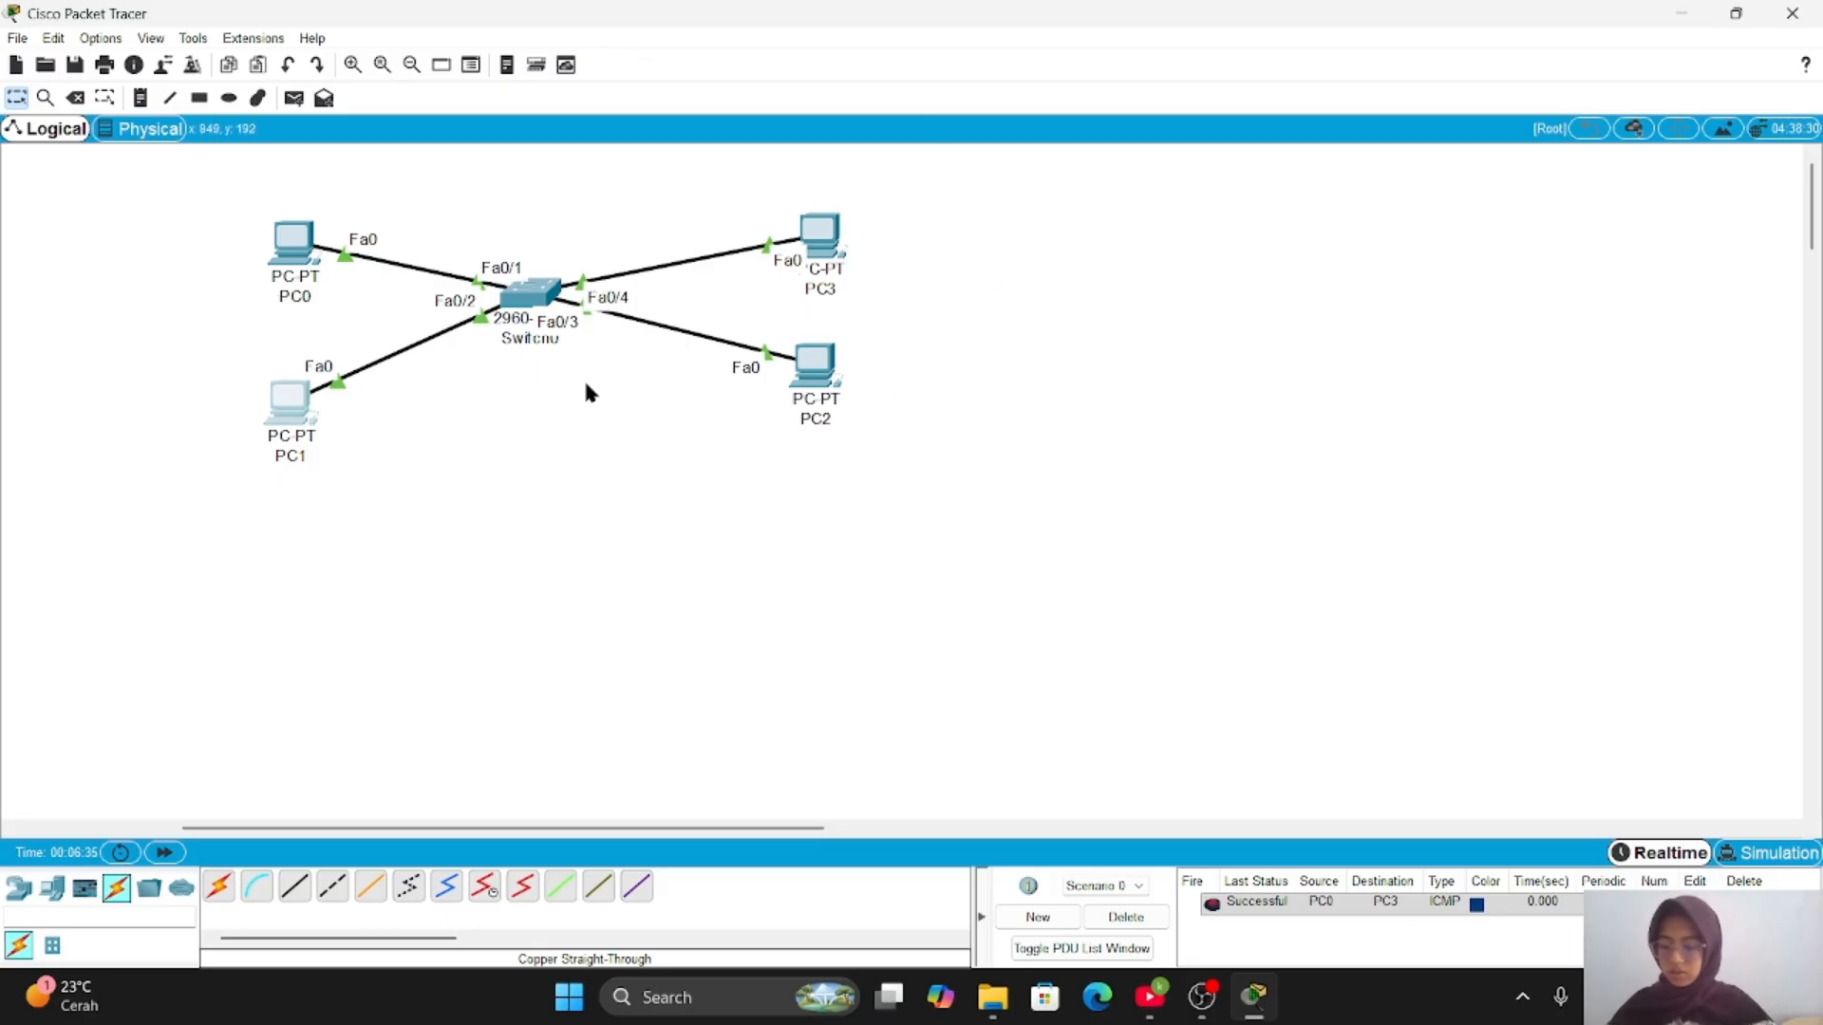
# - Open Switch0's command line and enter global configuration mode with en and conf t
pyautogui.click(533, 302)
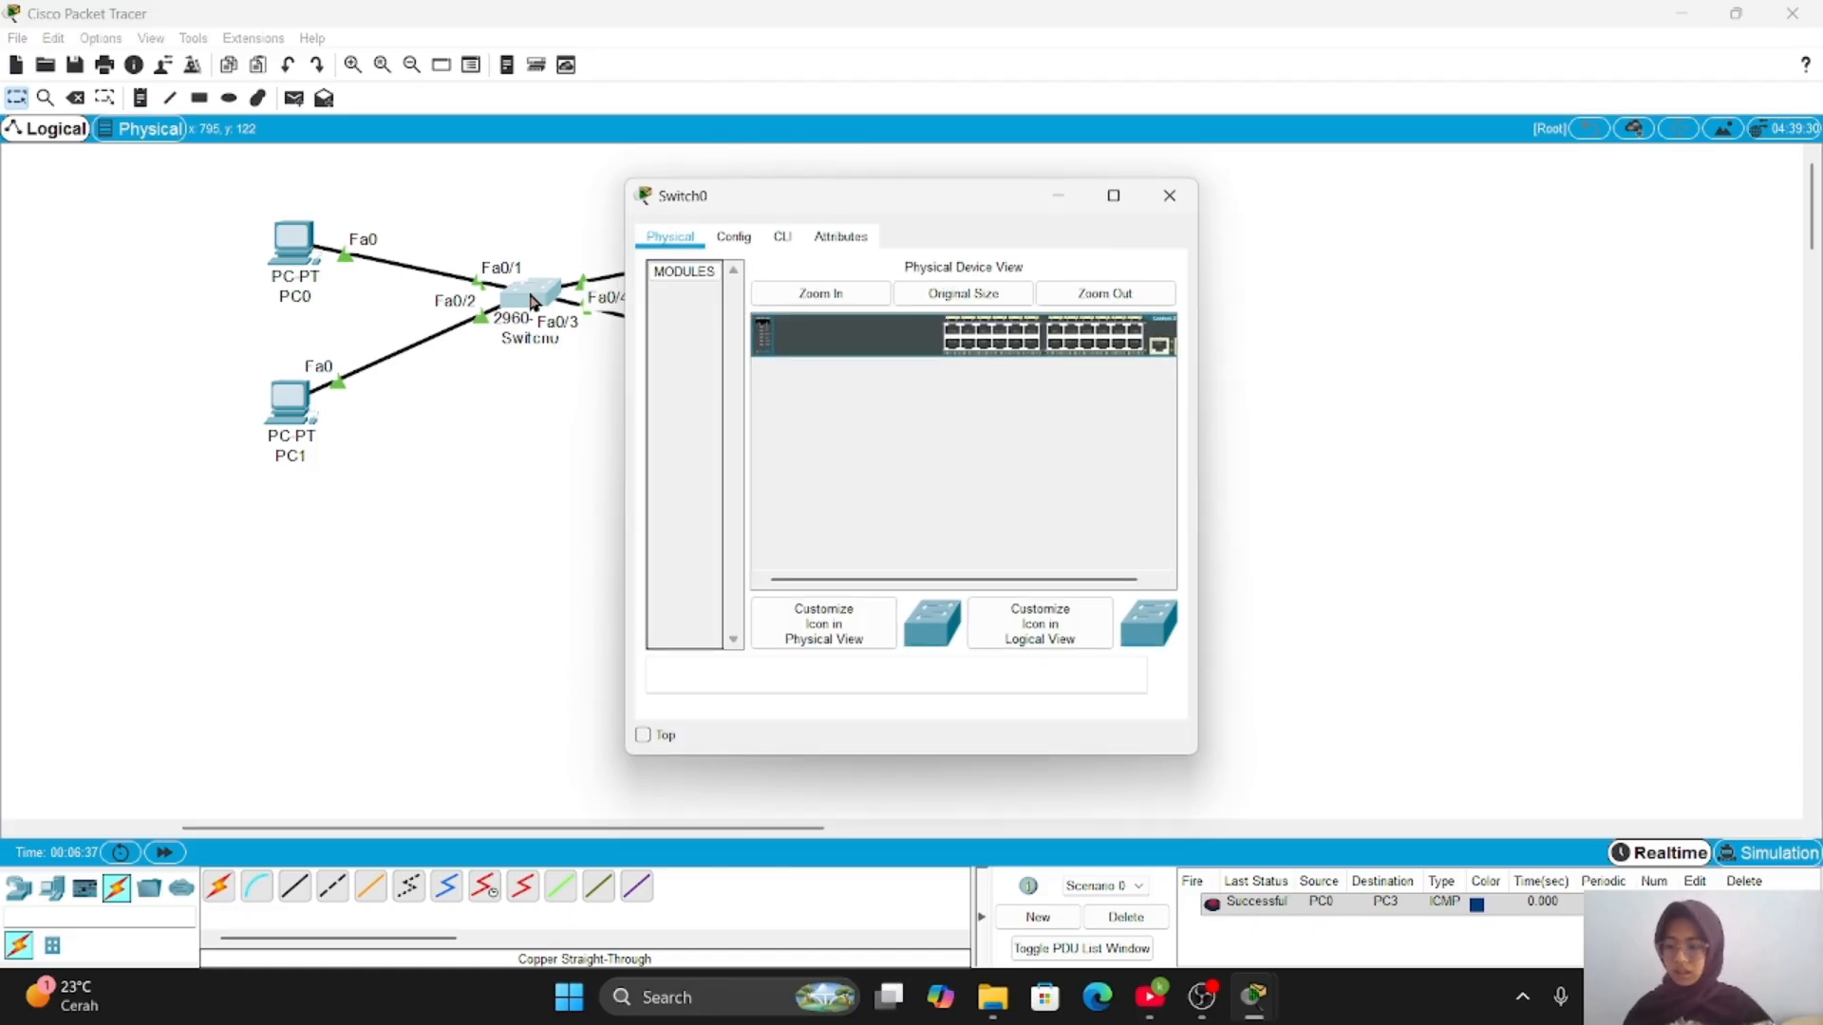
pyautogui.click(783, 238)
pyautogui.press('Return')
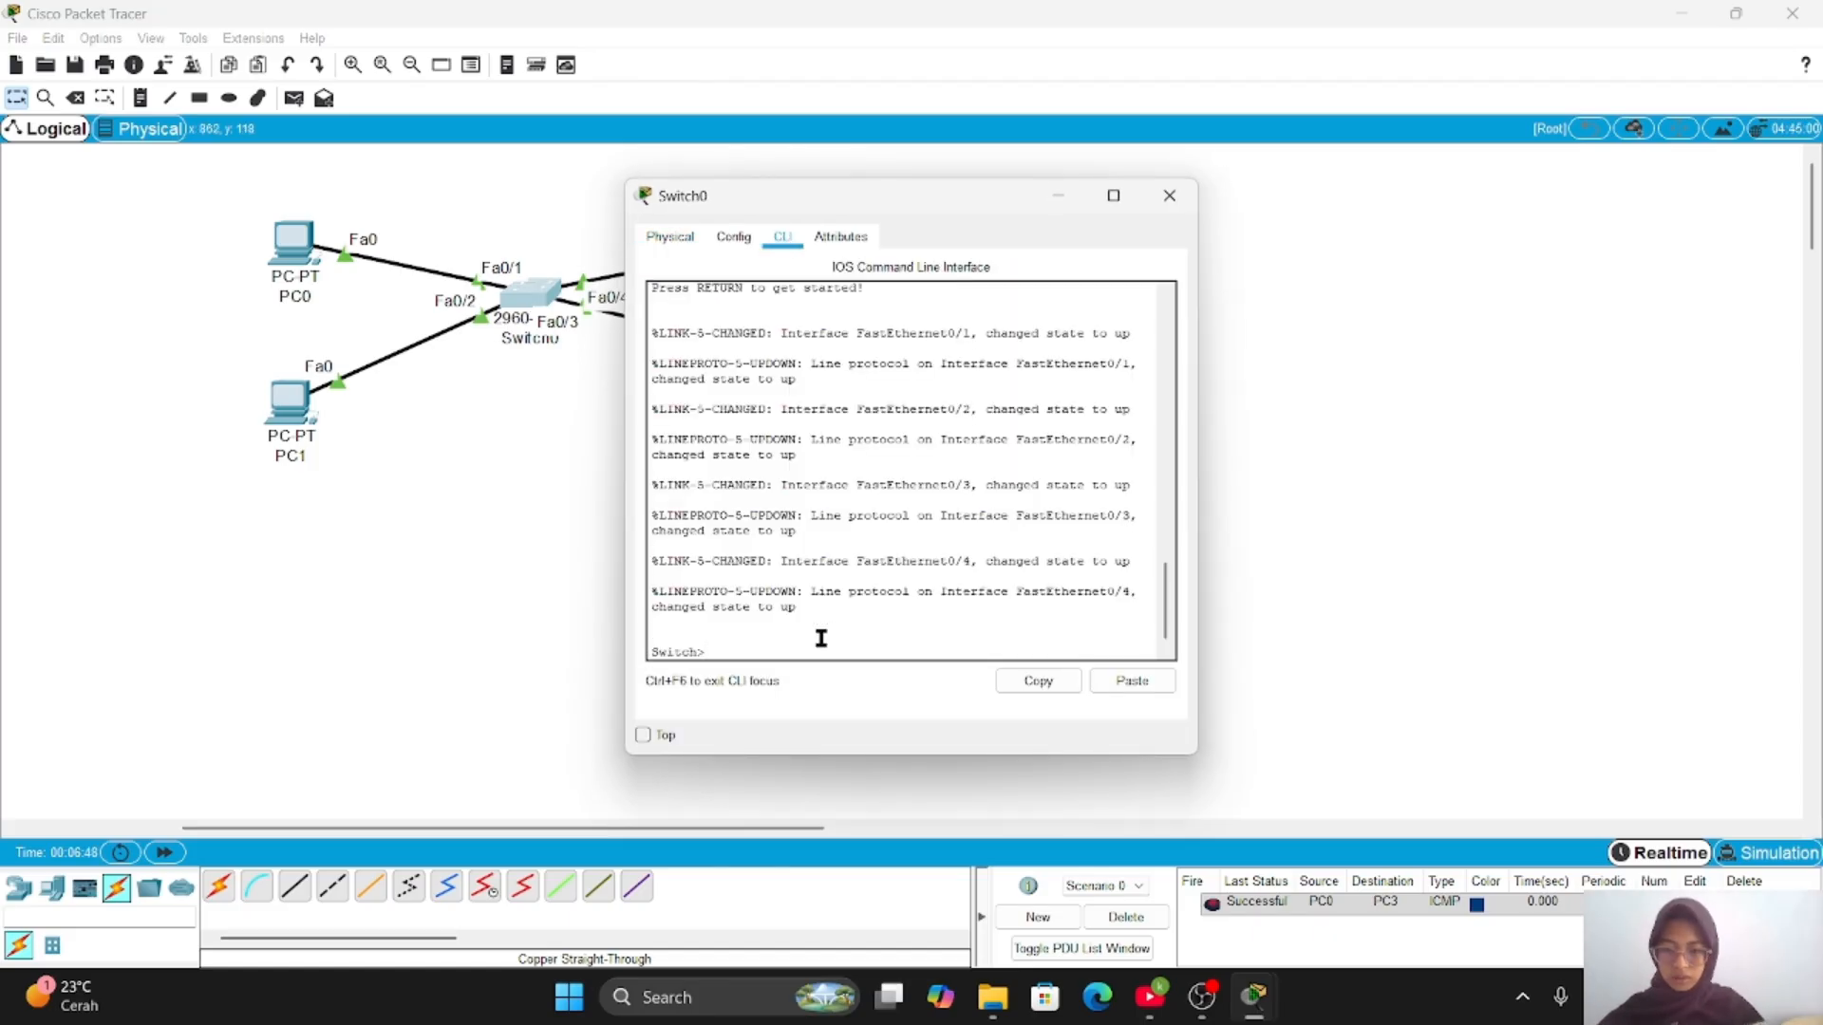
pyautogui.write('en')
pyautogui.press('Return')
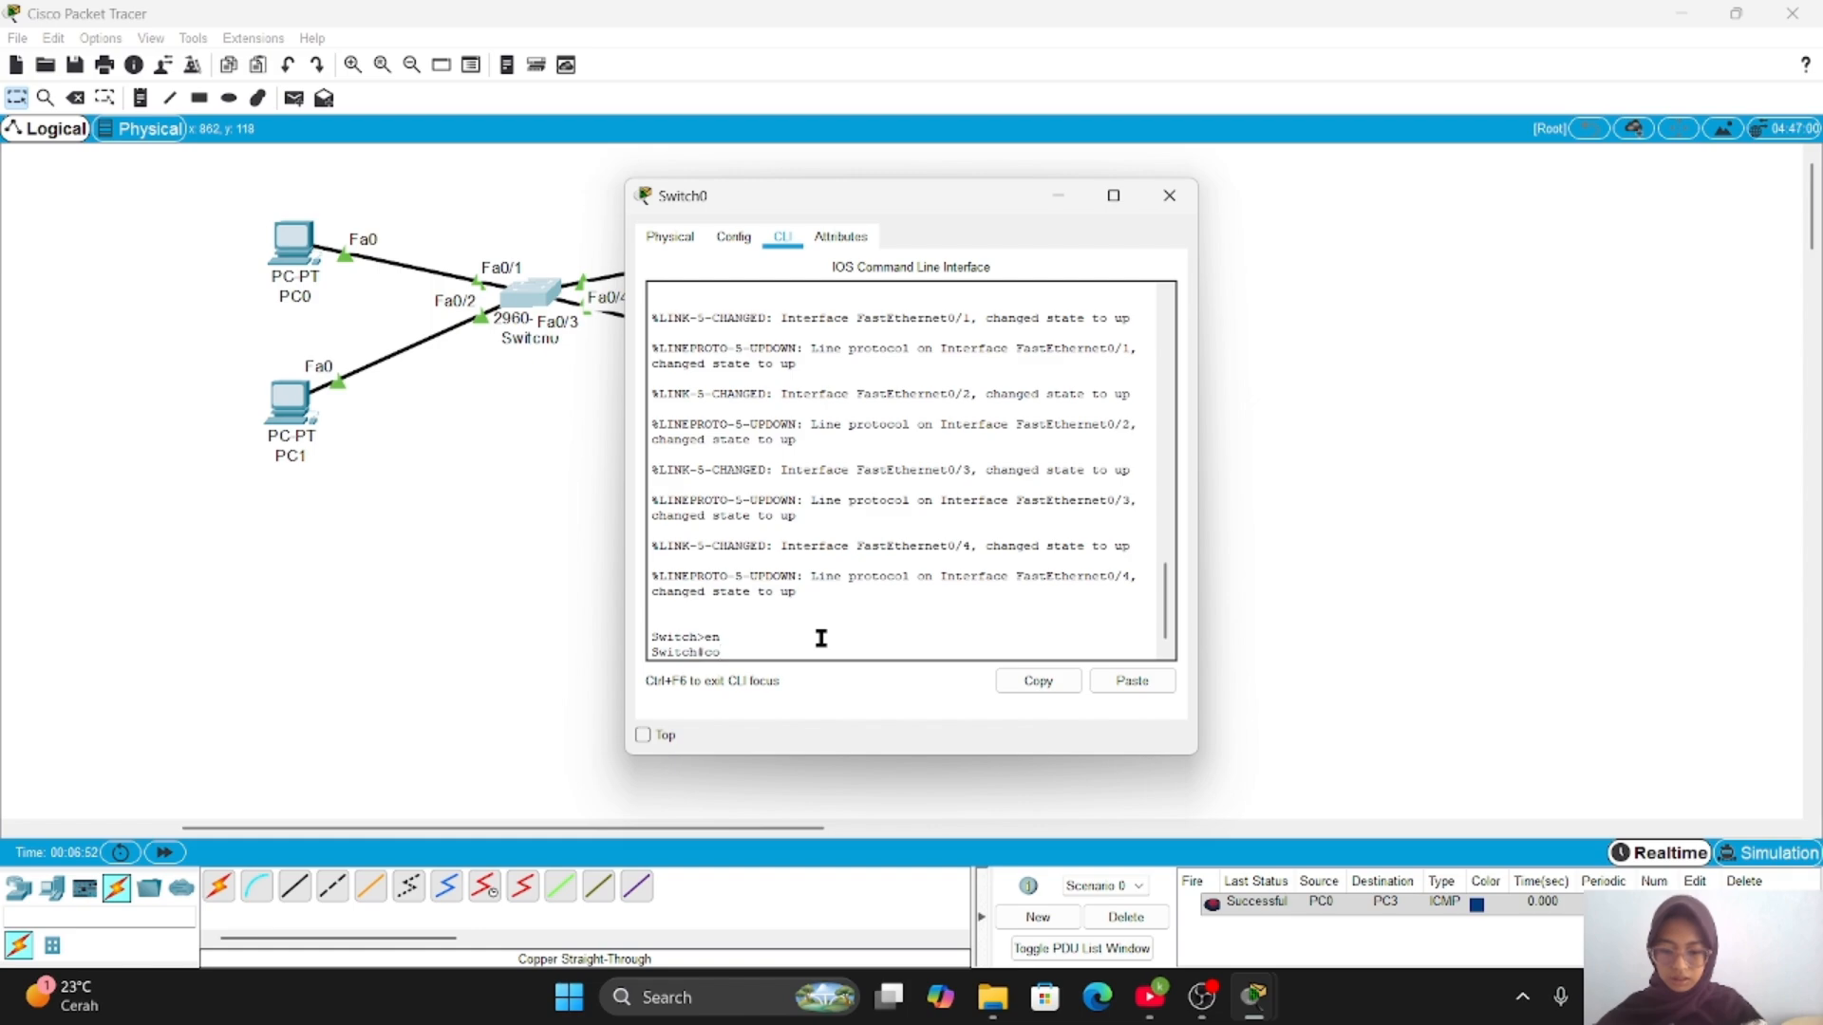
pyautogui.write('conf t')
pyautogui.press('Return')
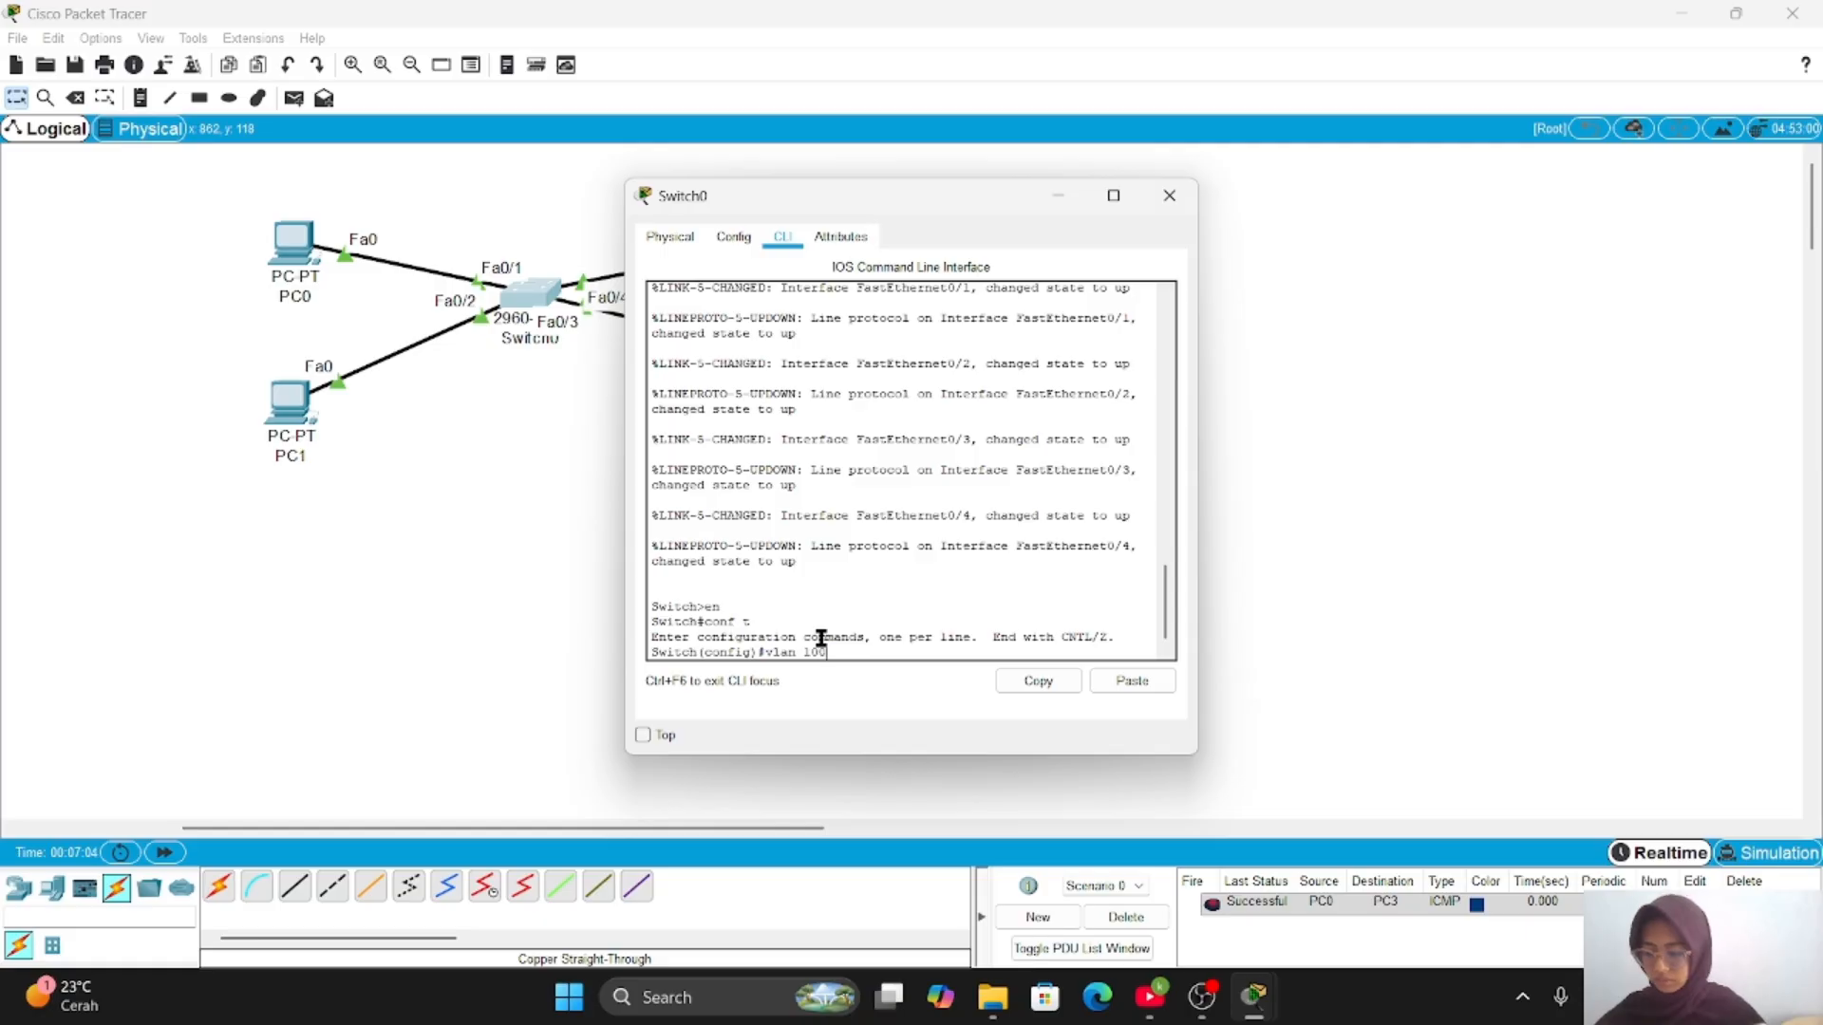
# - Create VLAN 100 on Switch0 and name it lab
pyautogui.write('vlan 100')
pyautogui.press('Return')
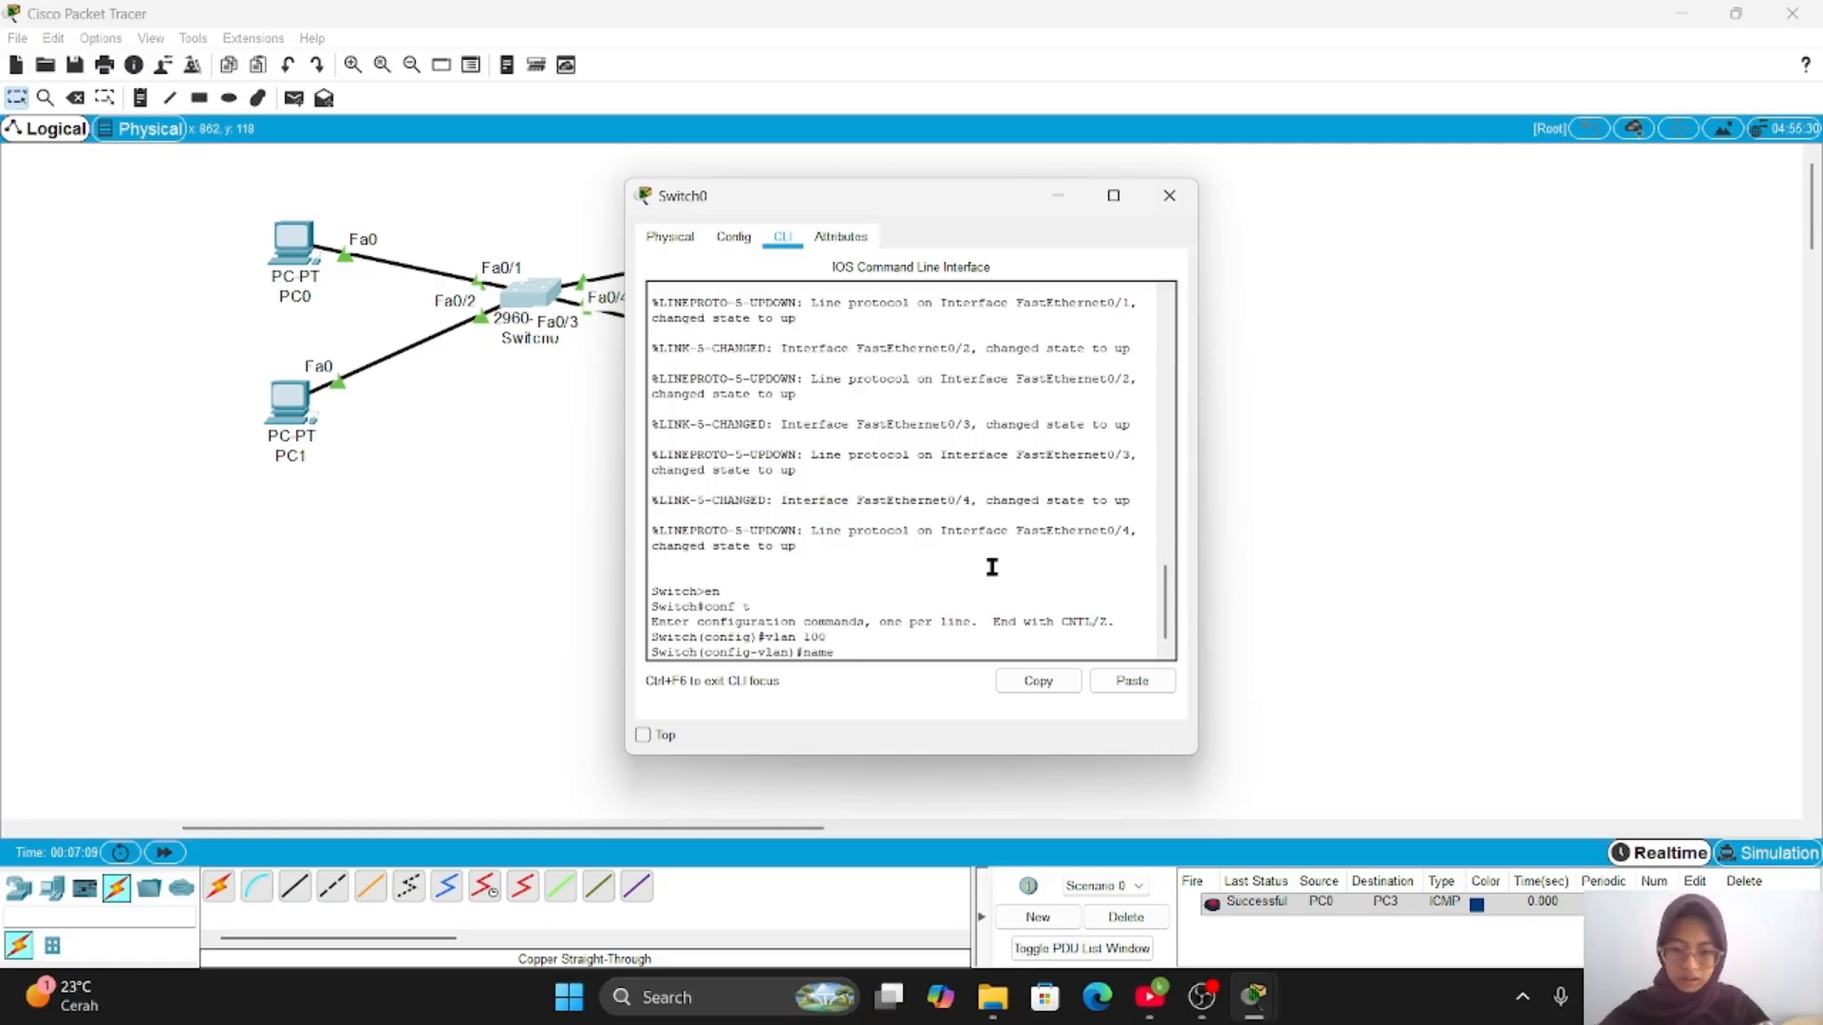
pyautogui.write('name lab')
pyautogui.press('Return')
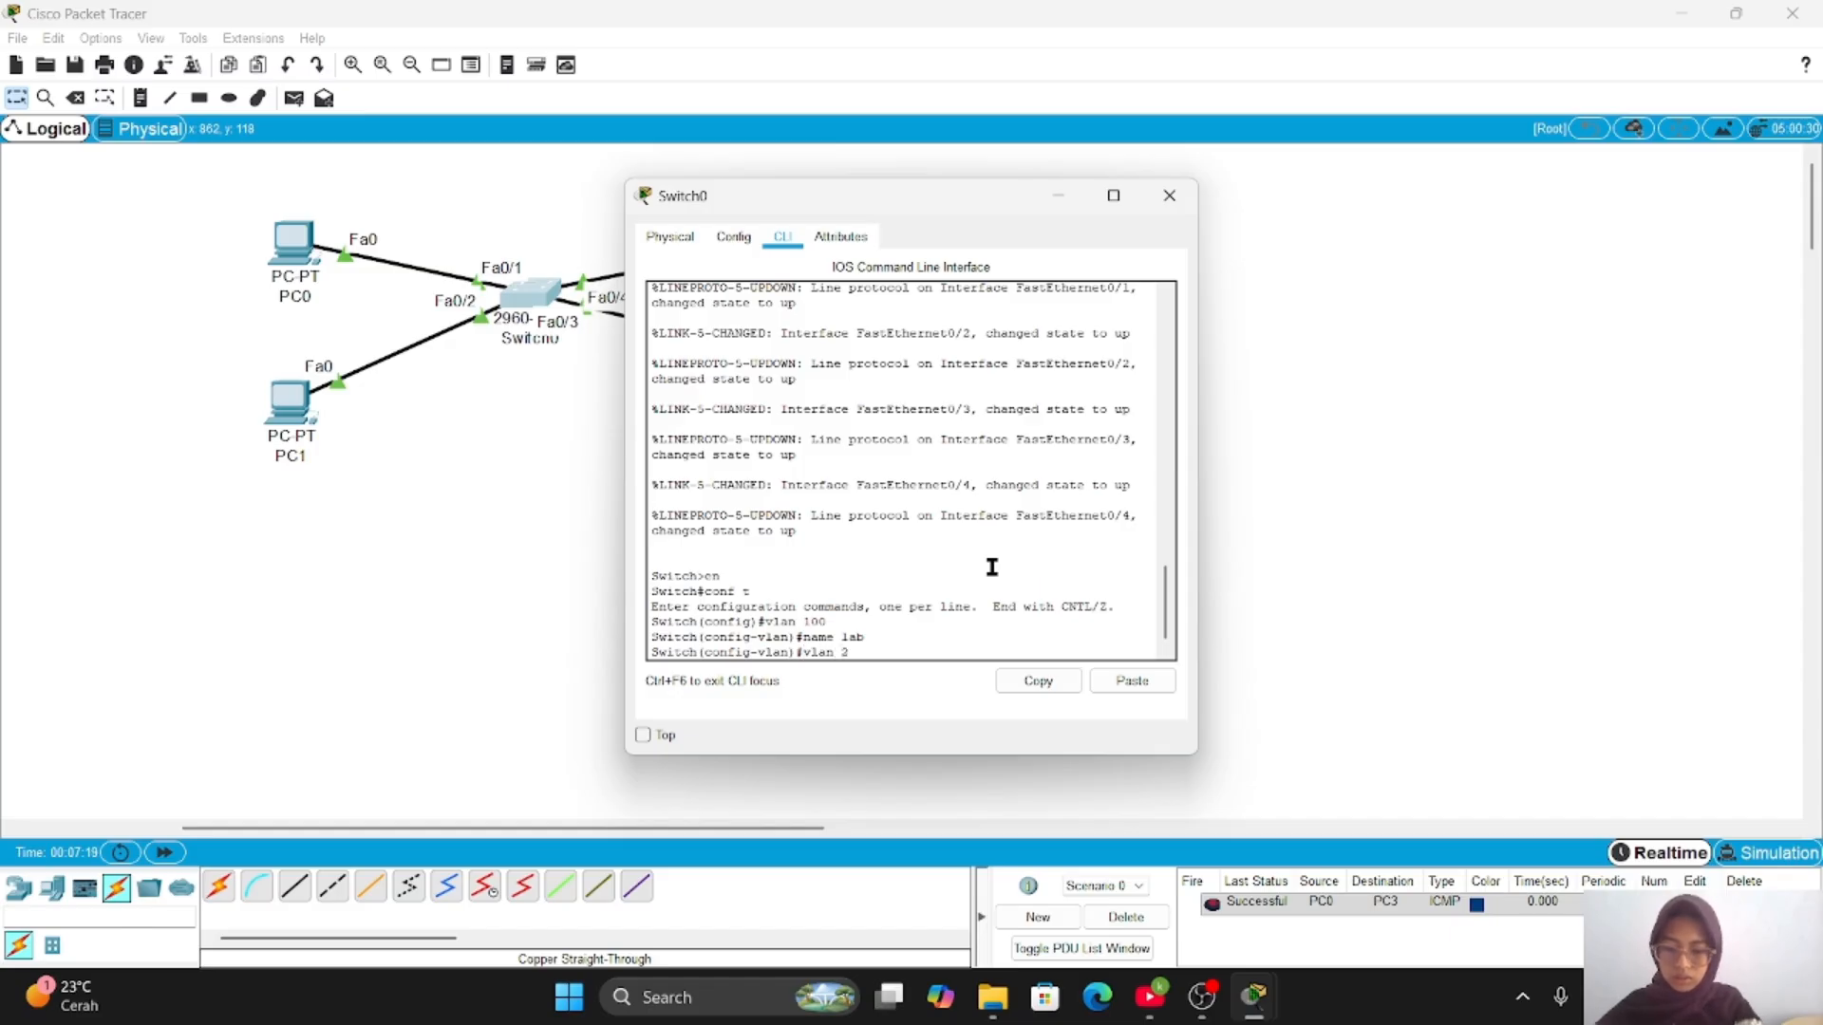
# - Create VLAN 200 on Switch0 with the name class, and exit VLAN configuration mode with ex
pyautogui.write('vlan 200')
pyautogui.press('Return')
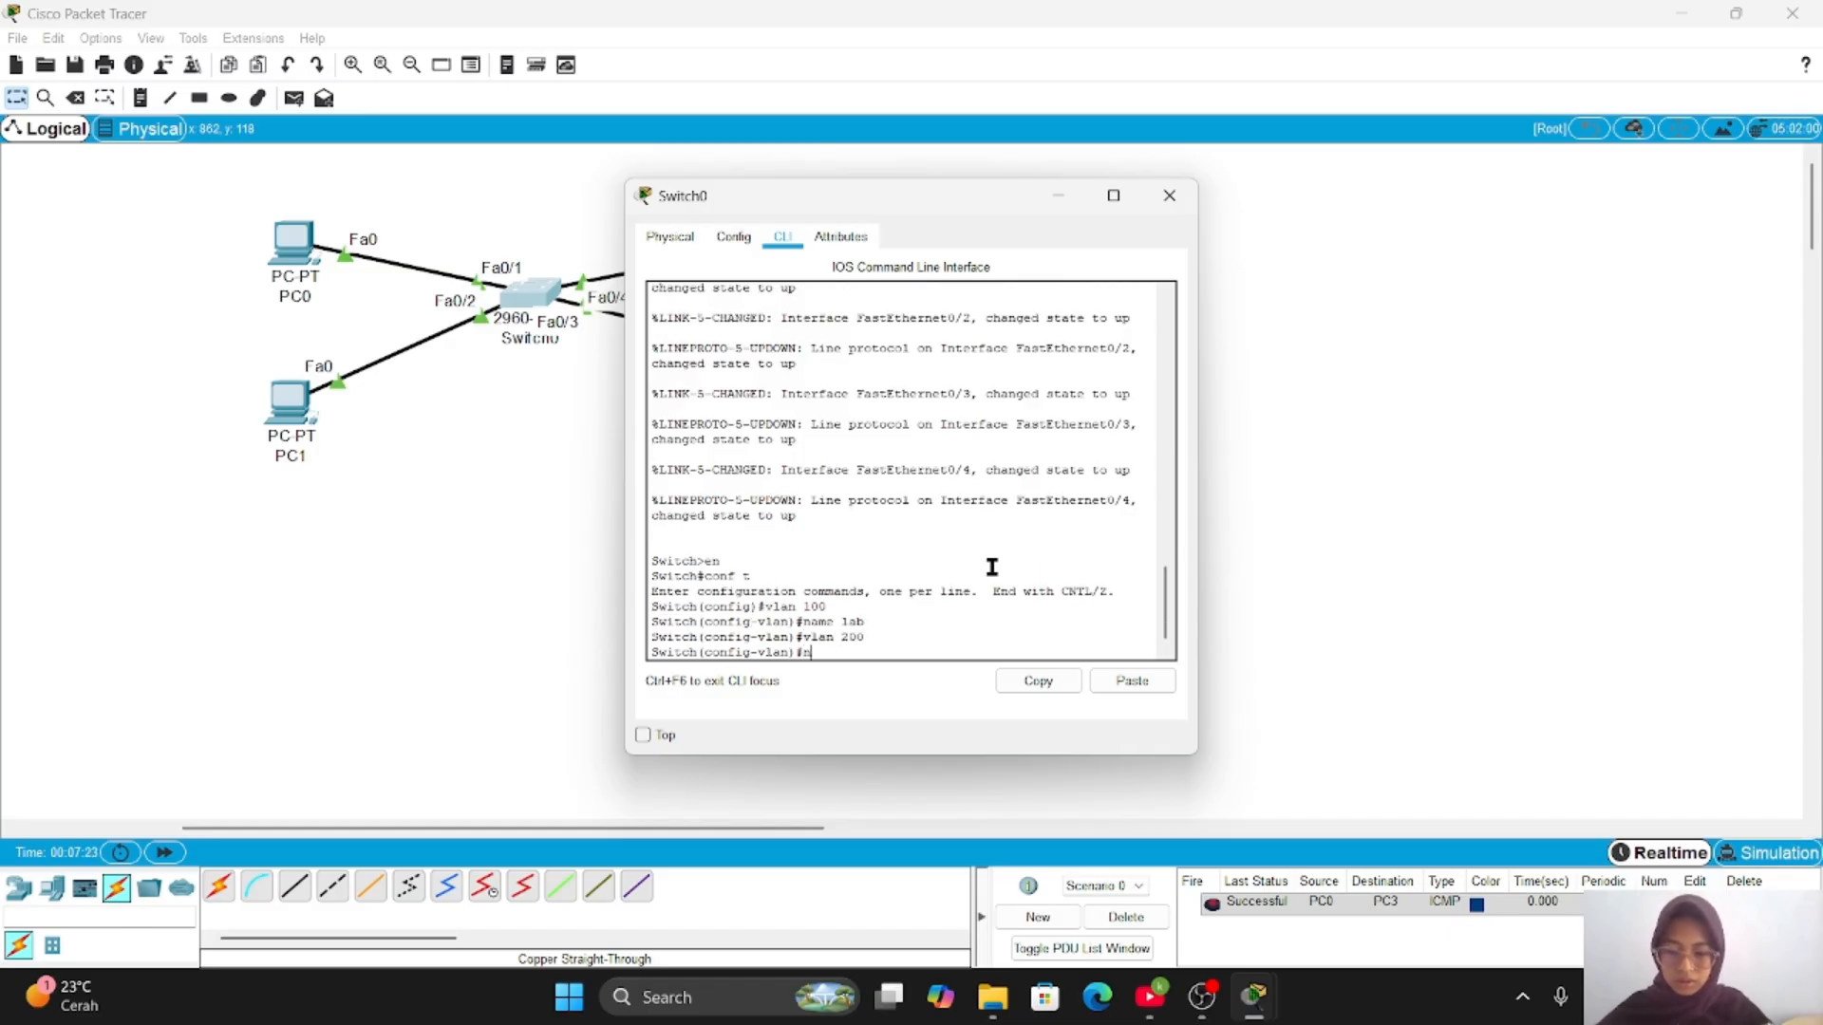
pyautogui.write('name class')
pyautogui.press('Return')
pyautogui.write('ex')
pyautogui.press('Return')
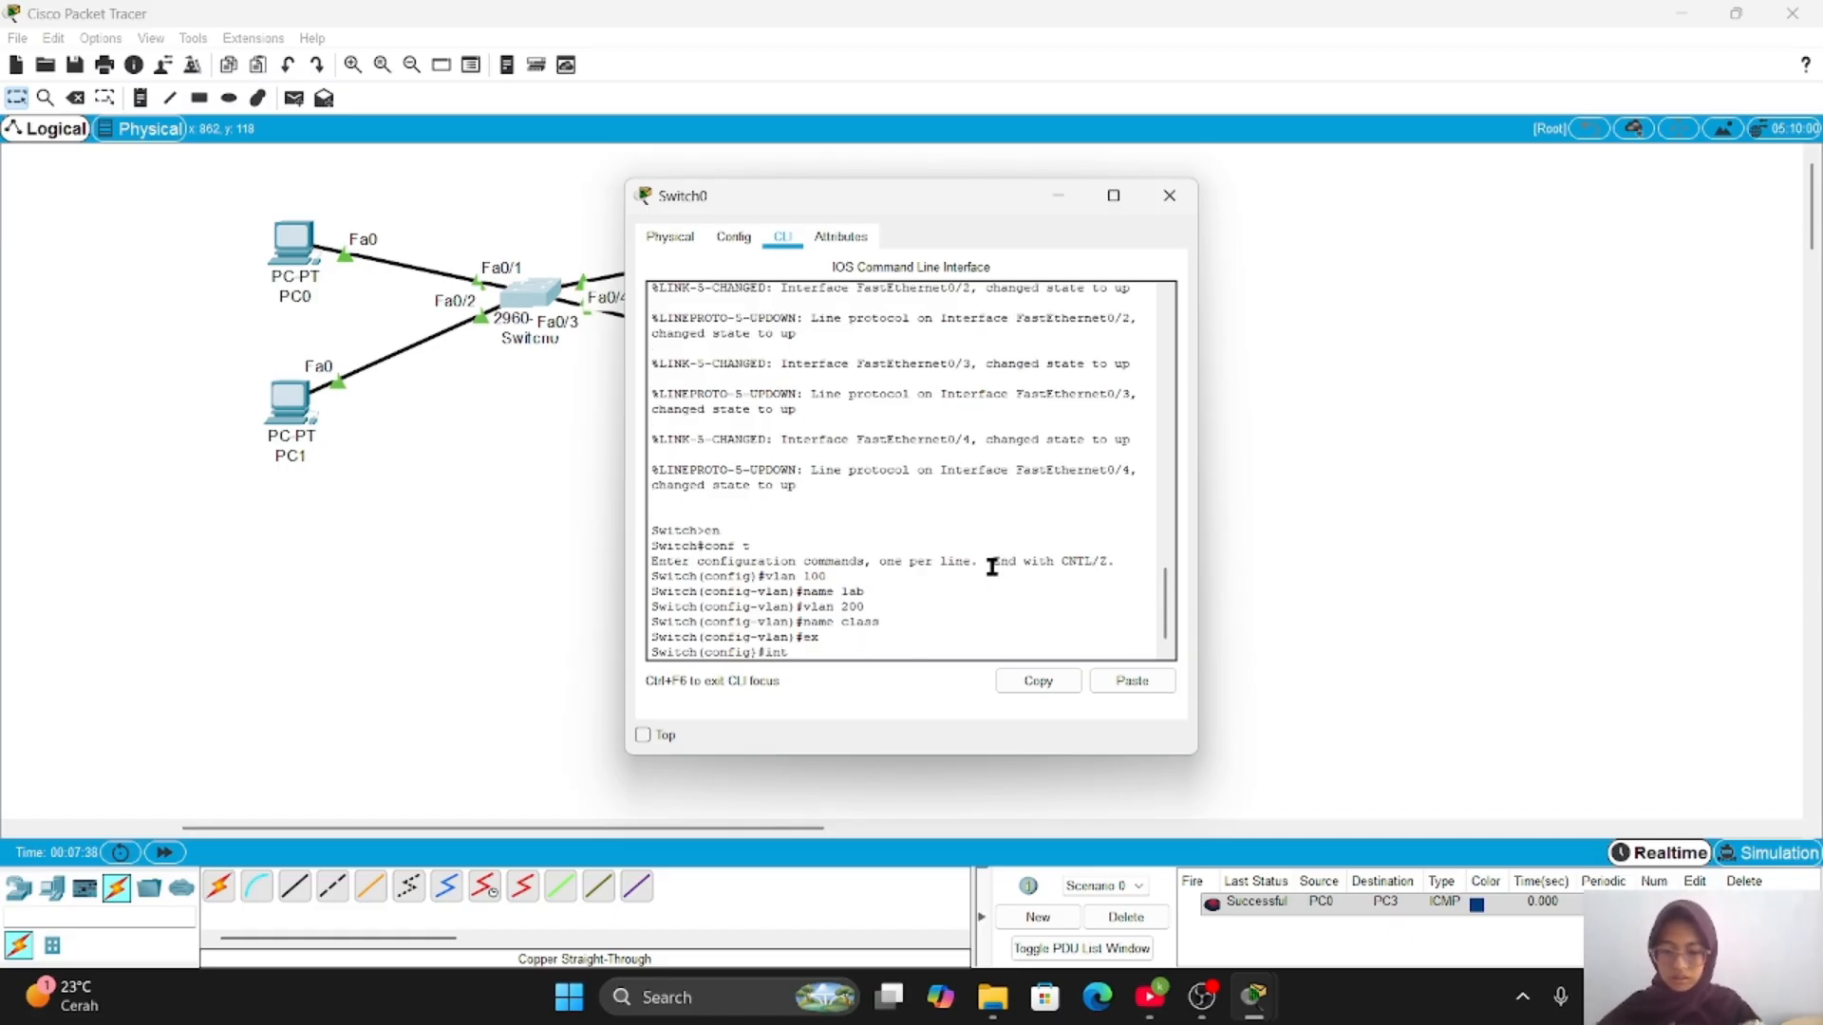
# - Set Switch0's interface range fa0/1-2 to access mode and assign it to VLAN 100
pyautogui.write('int range fa0/1')
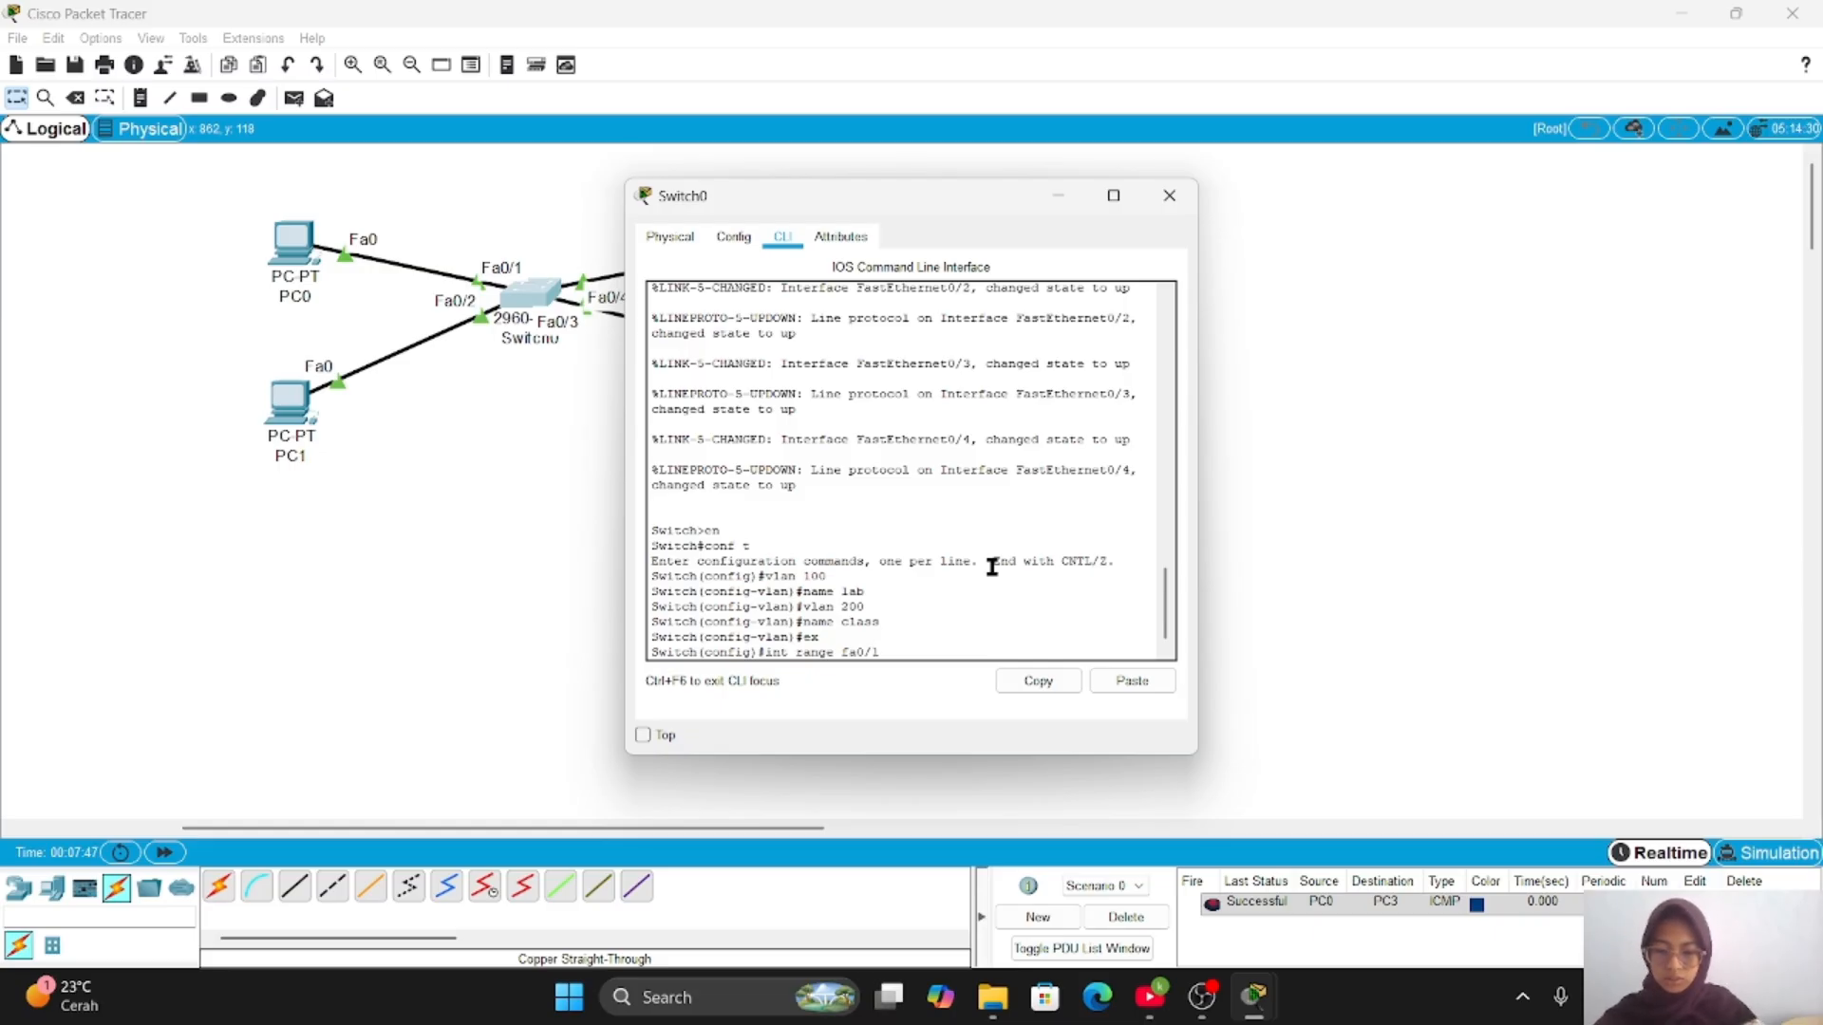
pyautogui.write('-2')
pyautogui.press('Return')
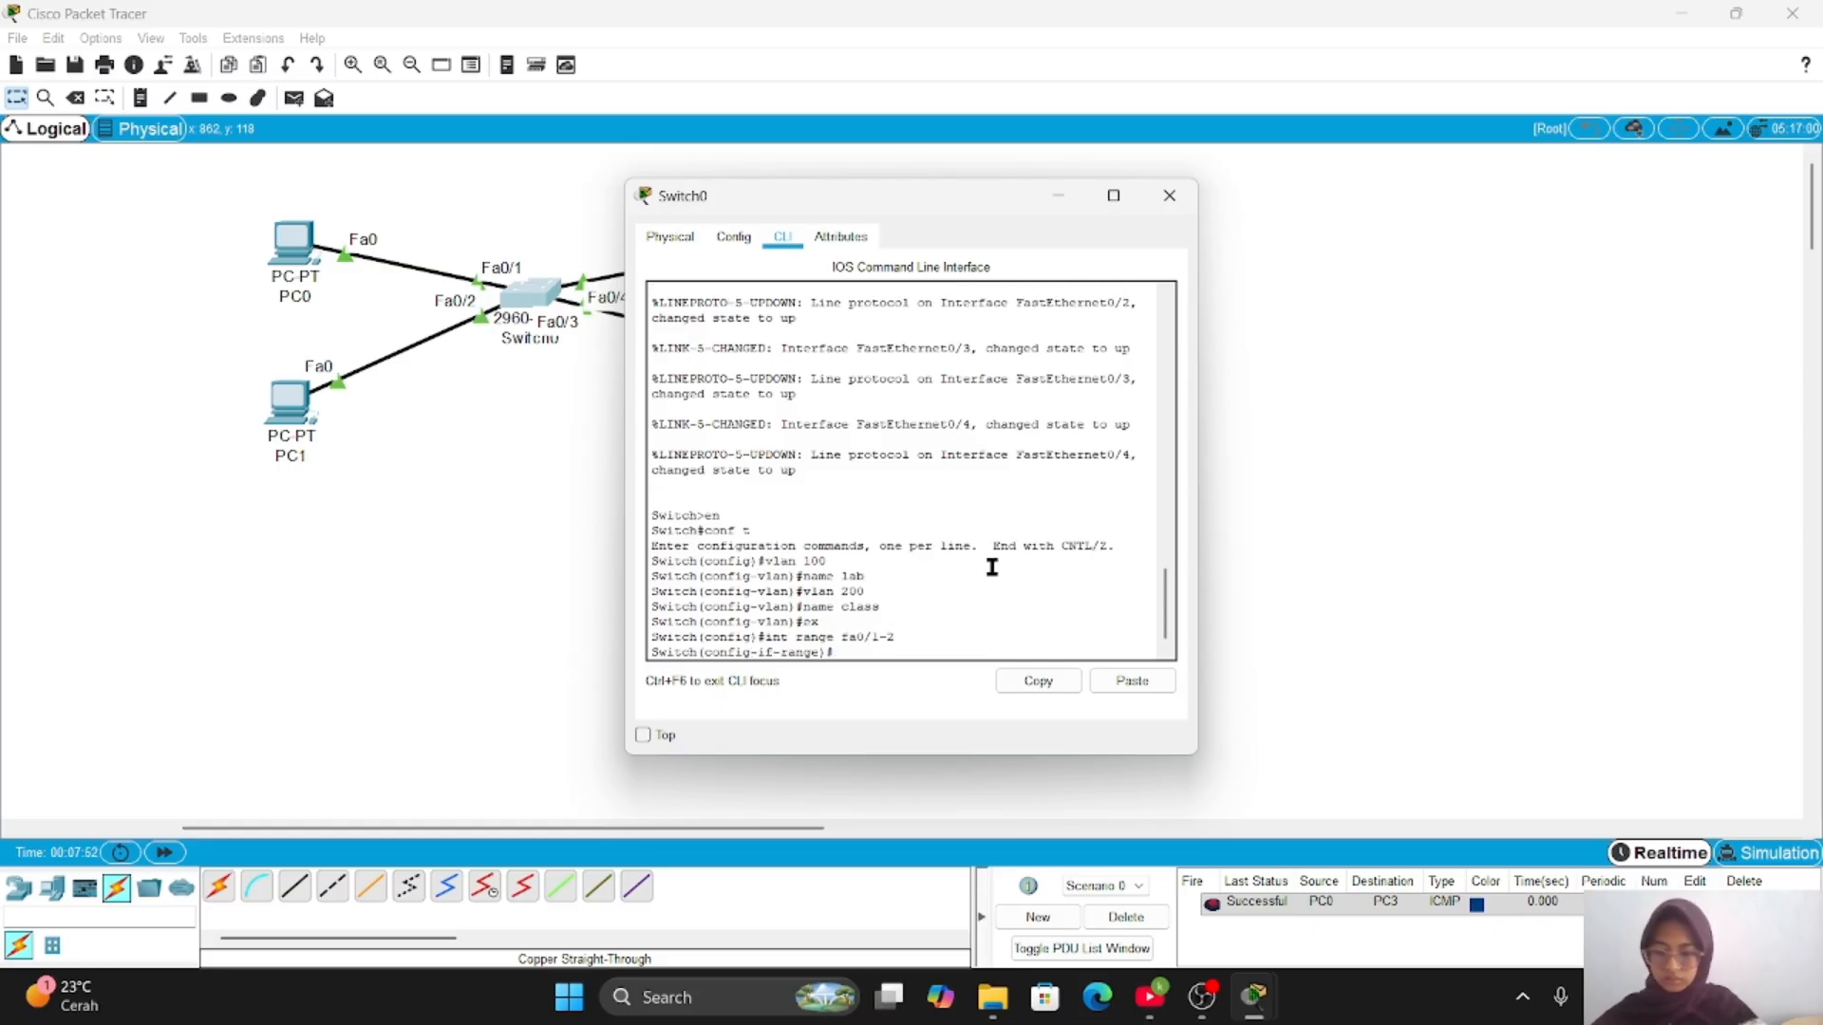
pyautogui.write('sw mpo')
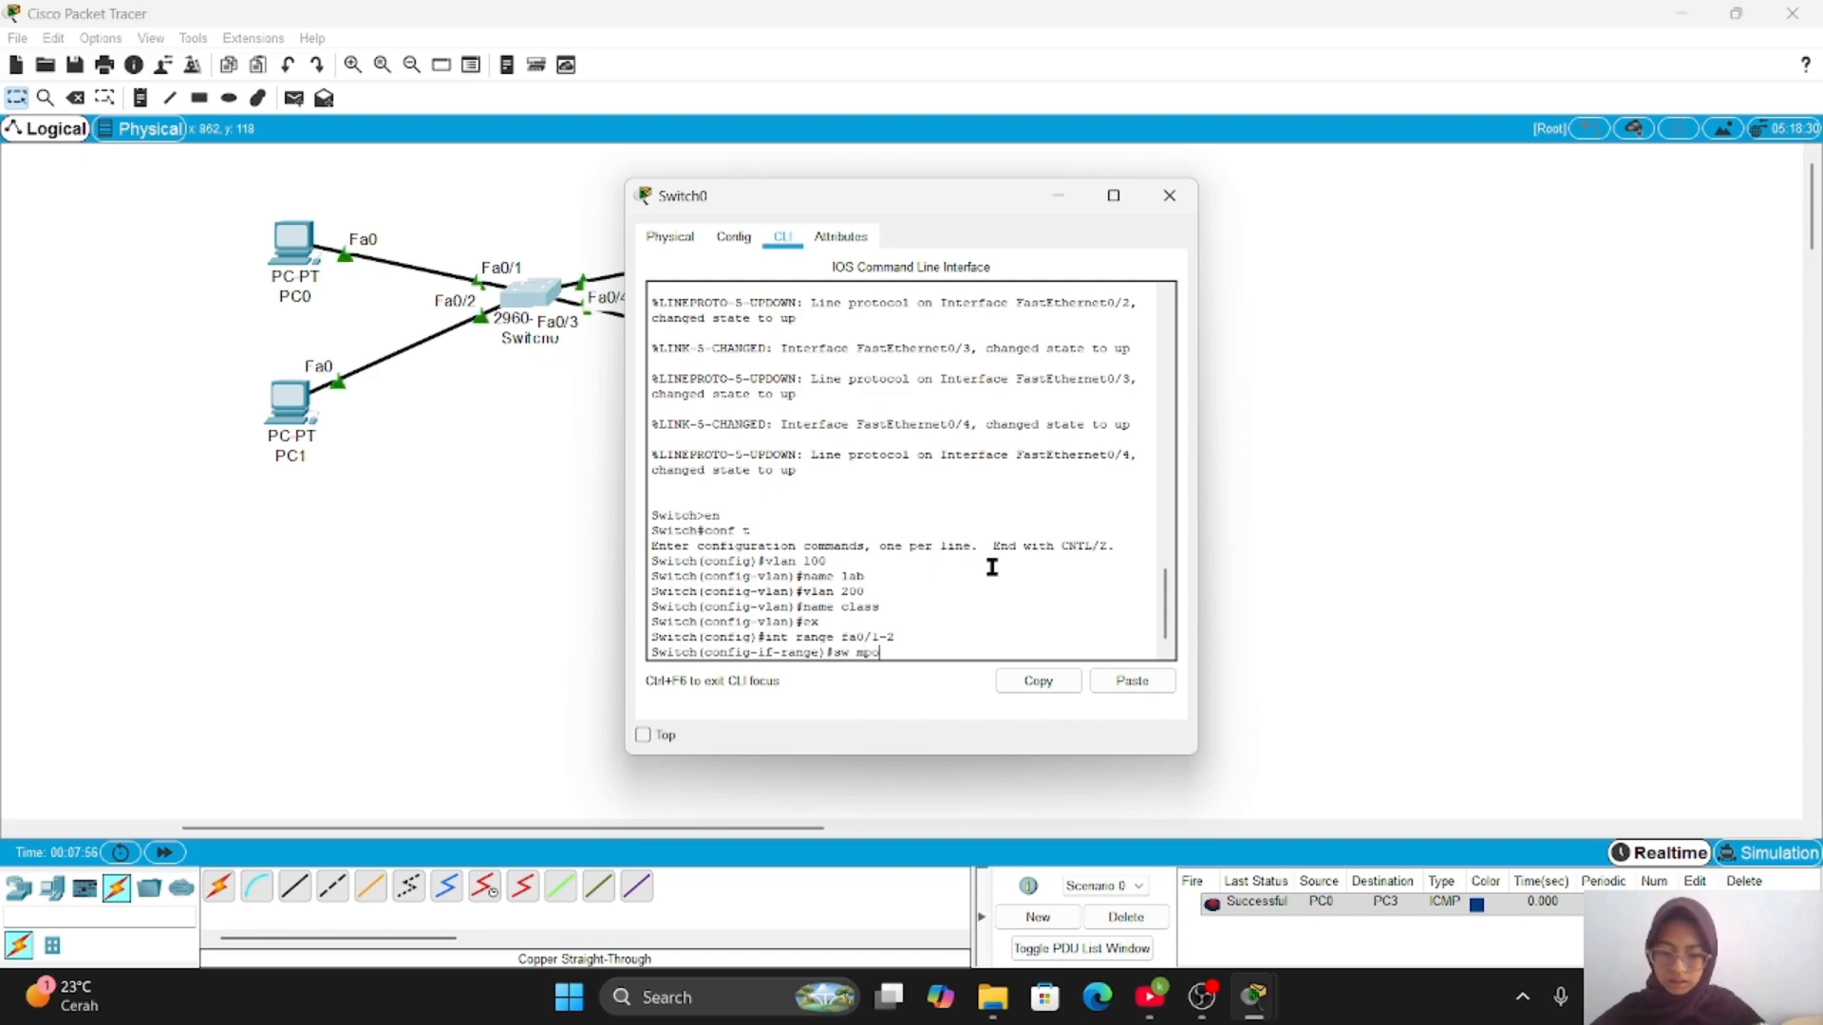
pyautogui.write('cc')
pyautogui.press('Return')
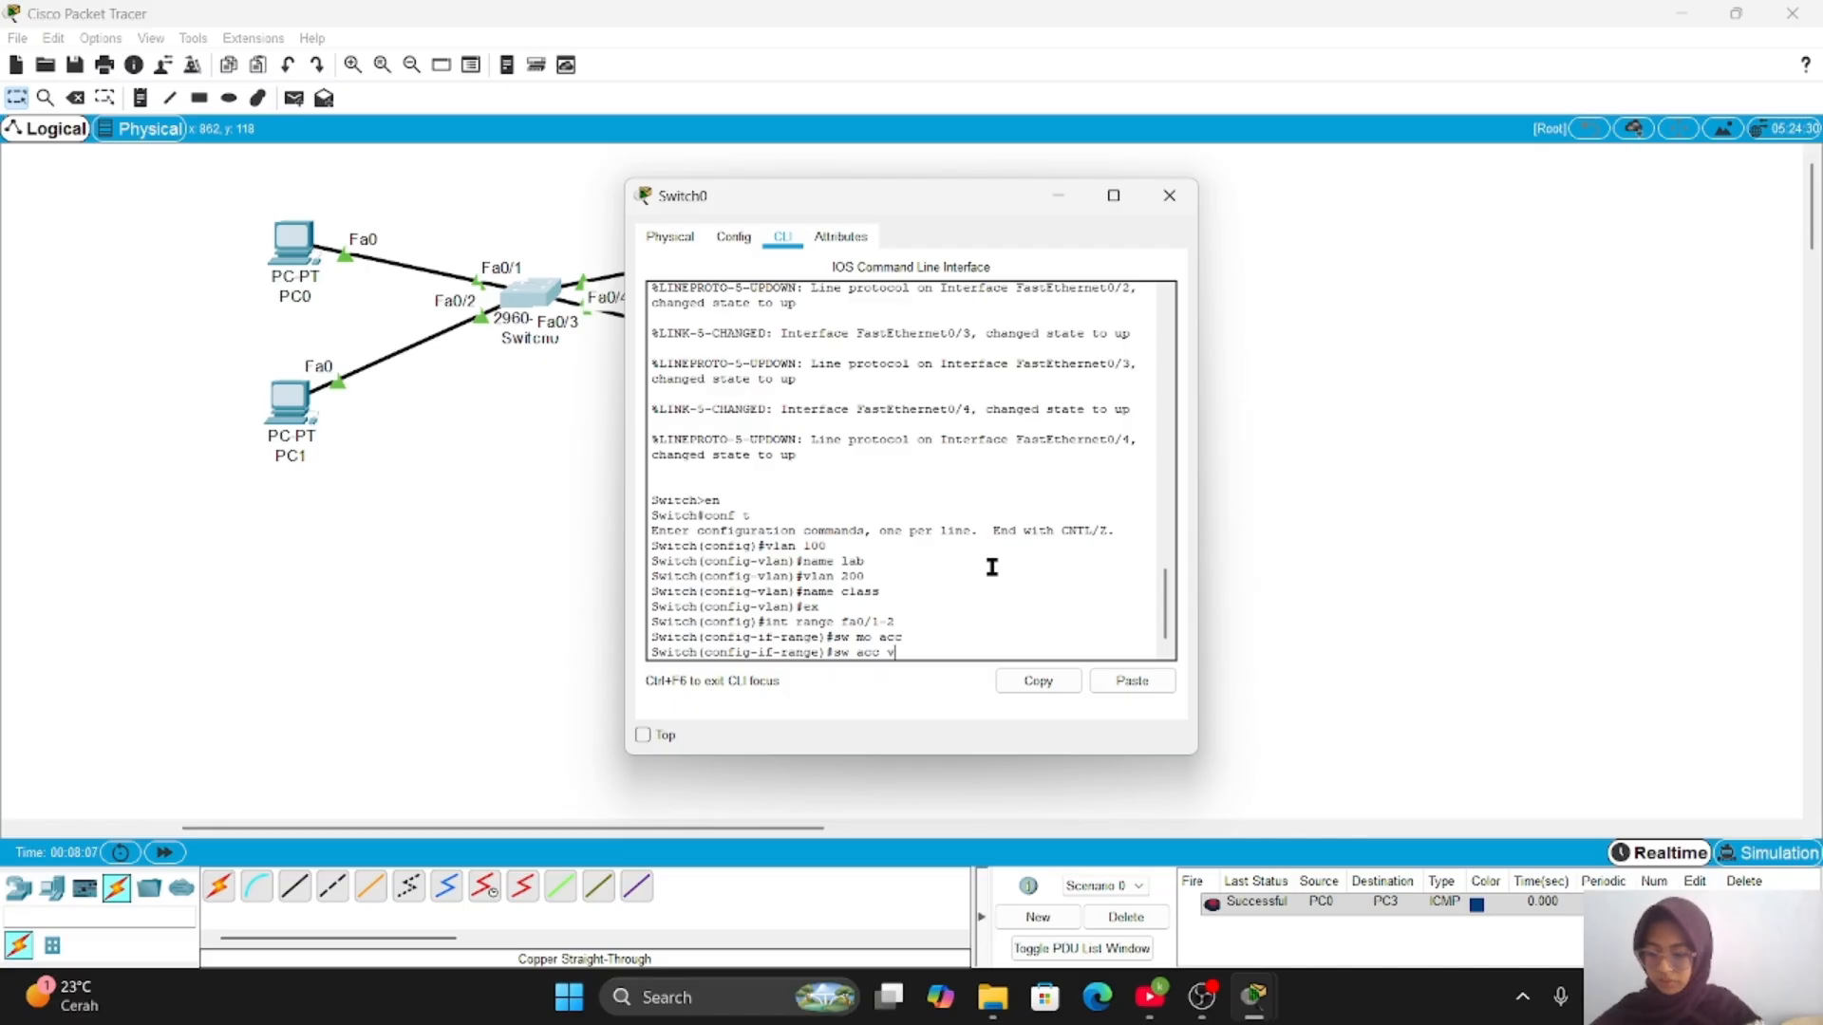
pyautogui.write('sw acc vlan 100')
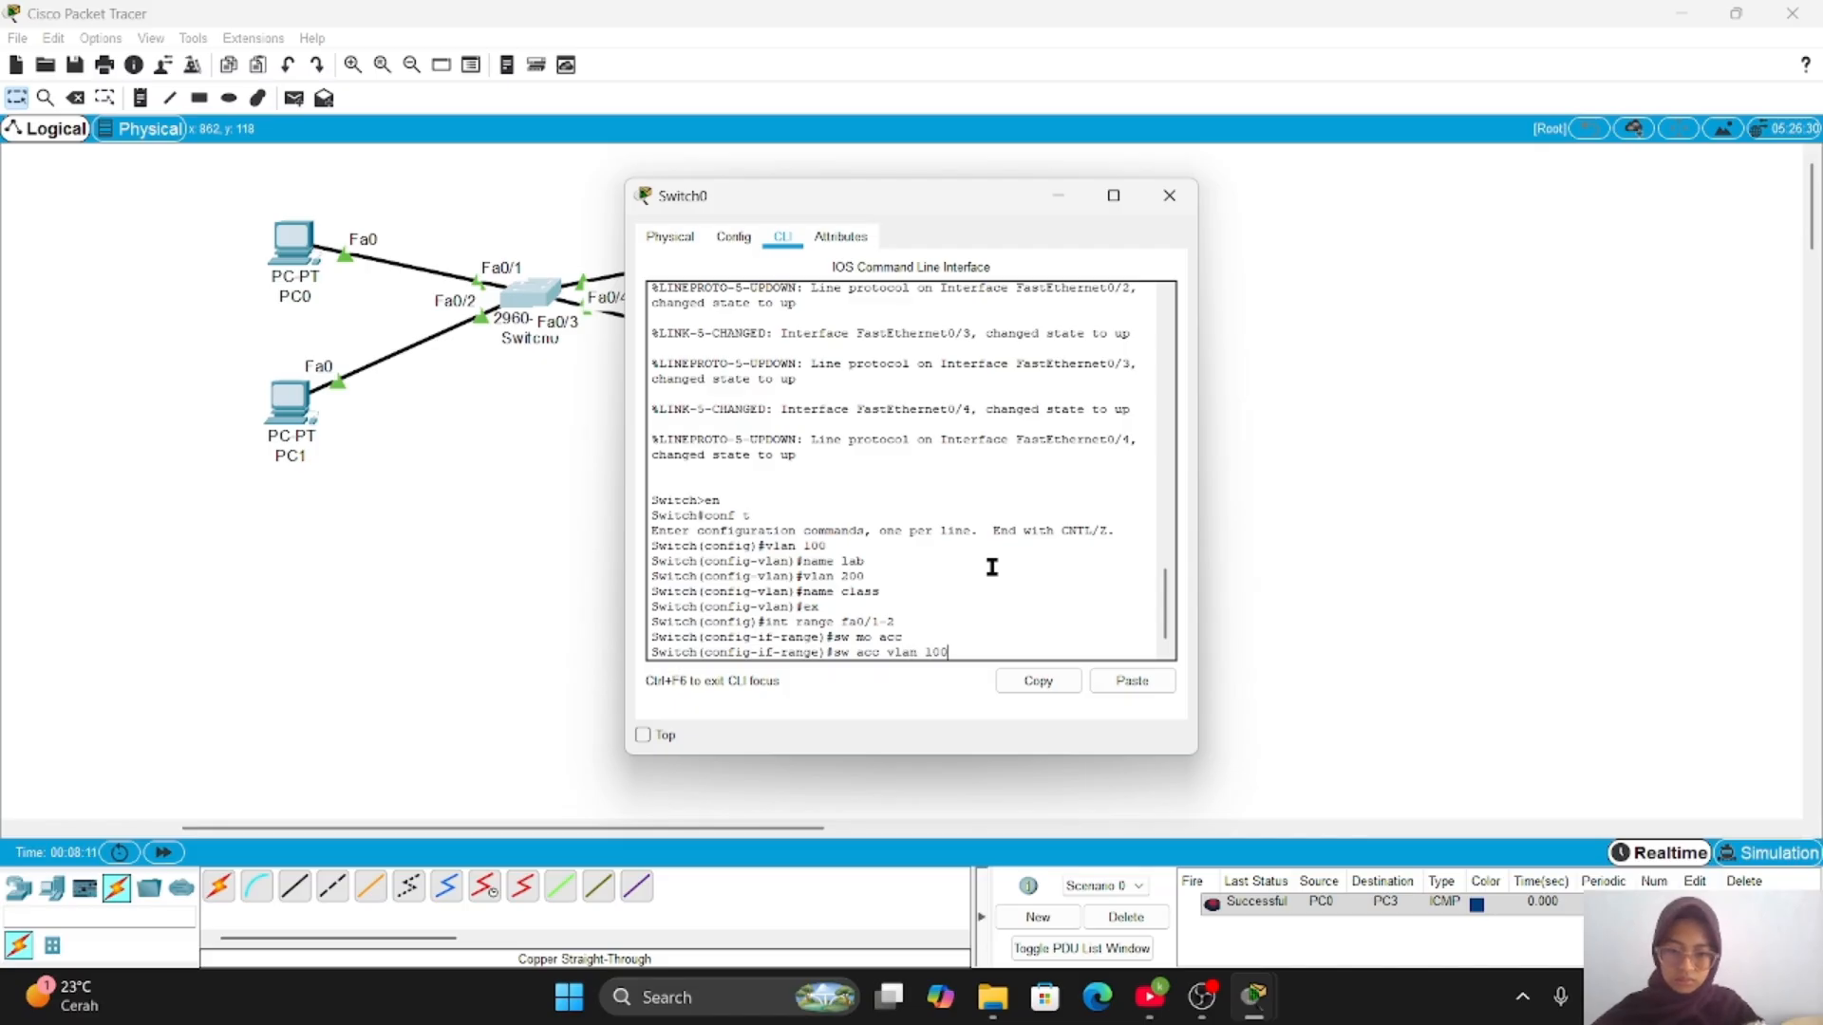
pyautogui.press('Return')
# - Set Switch0's interface range fa0/3-4 to access mode and assign it to VLAN 200
pyautogui.write('int')
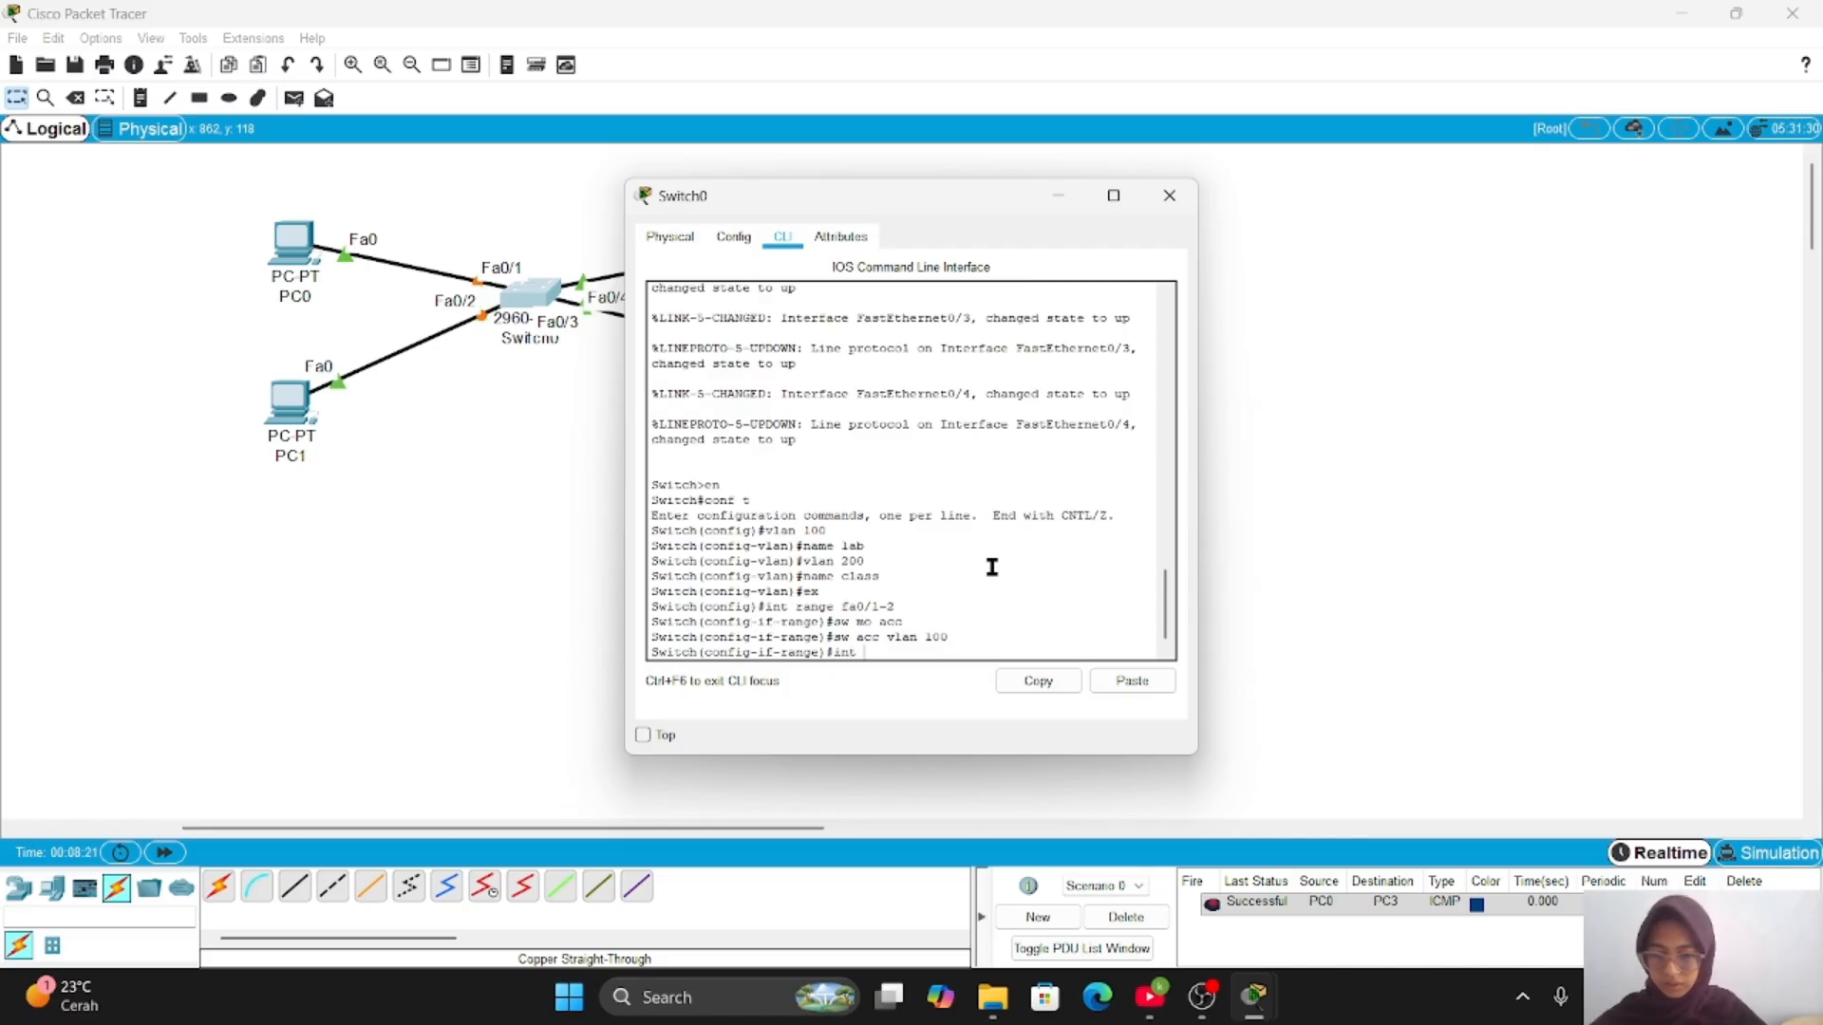
pyautogui.write(' ra')
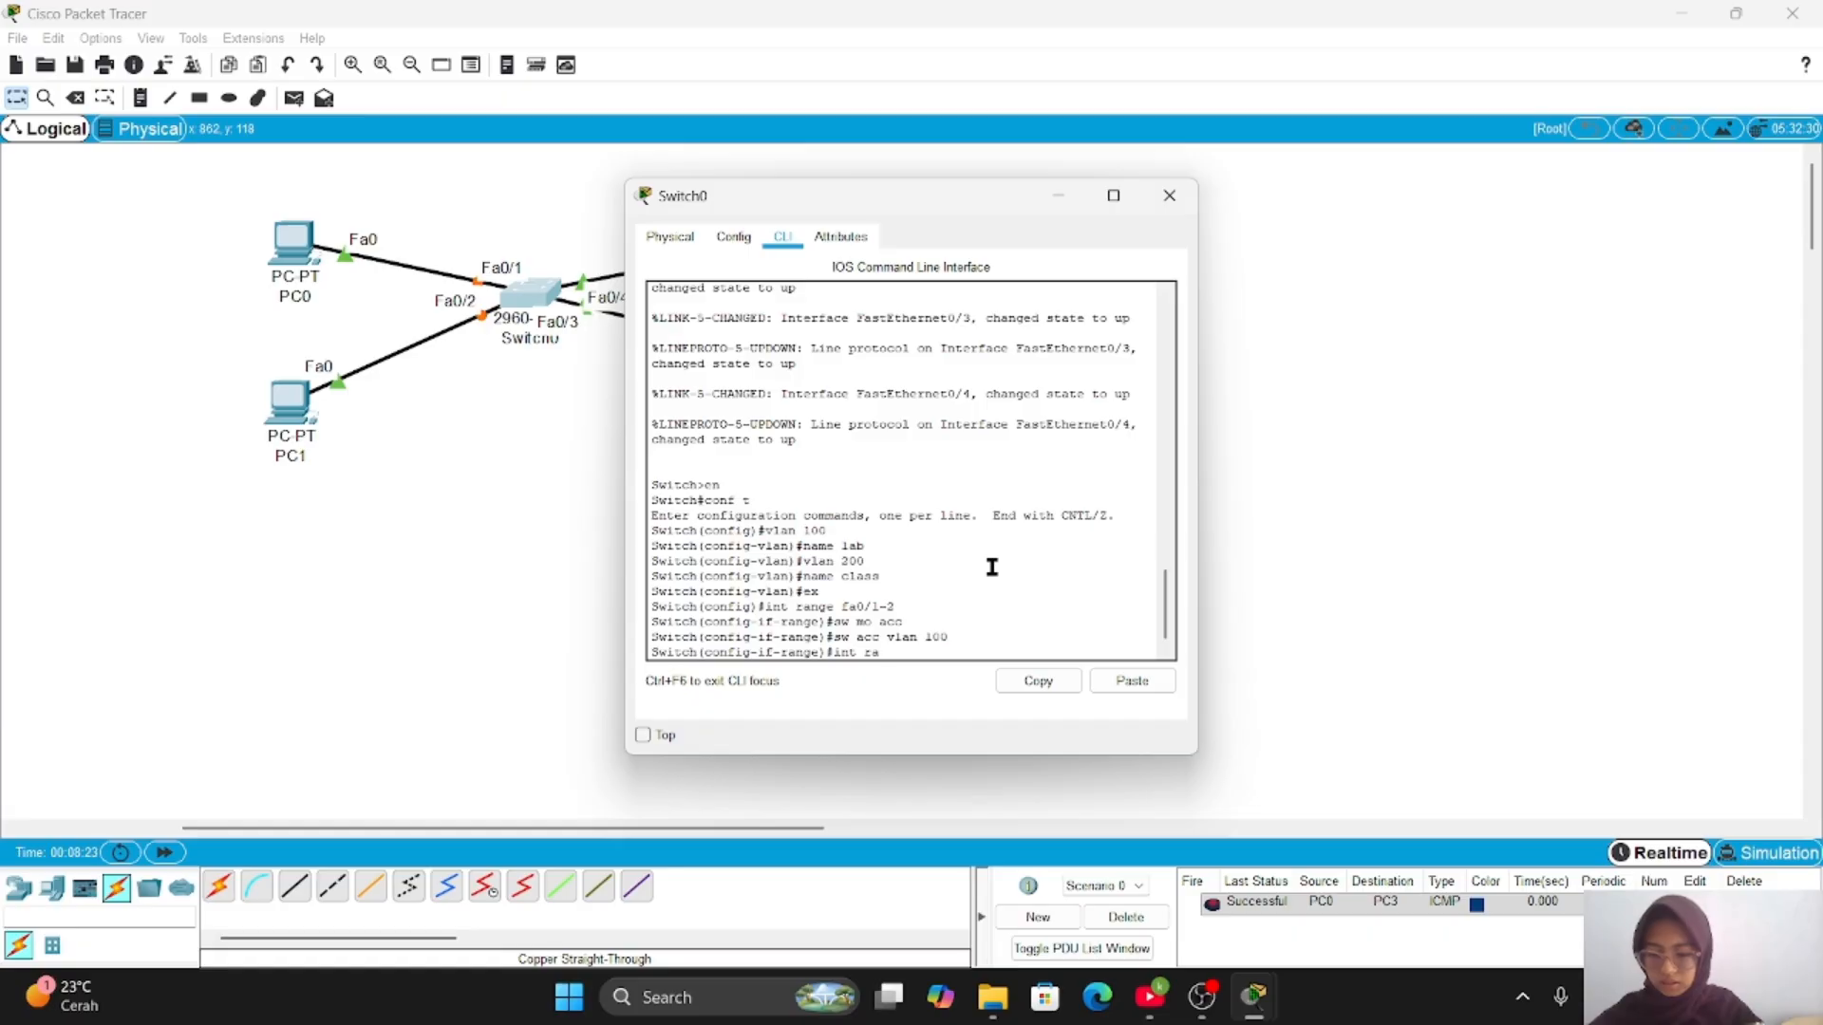
pyautogui.write(' fa0')
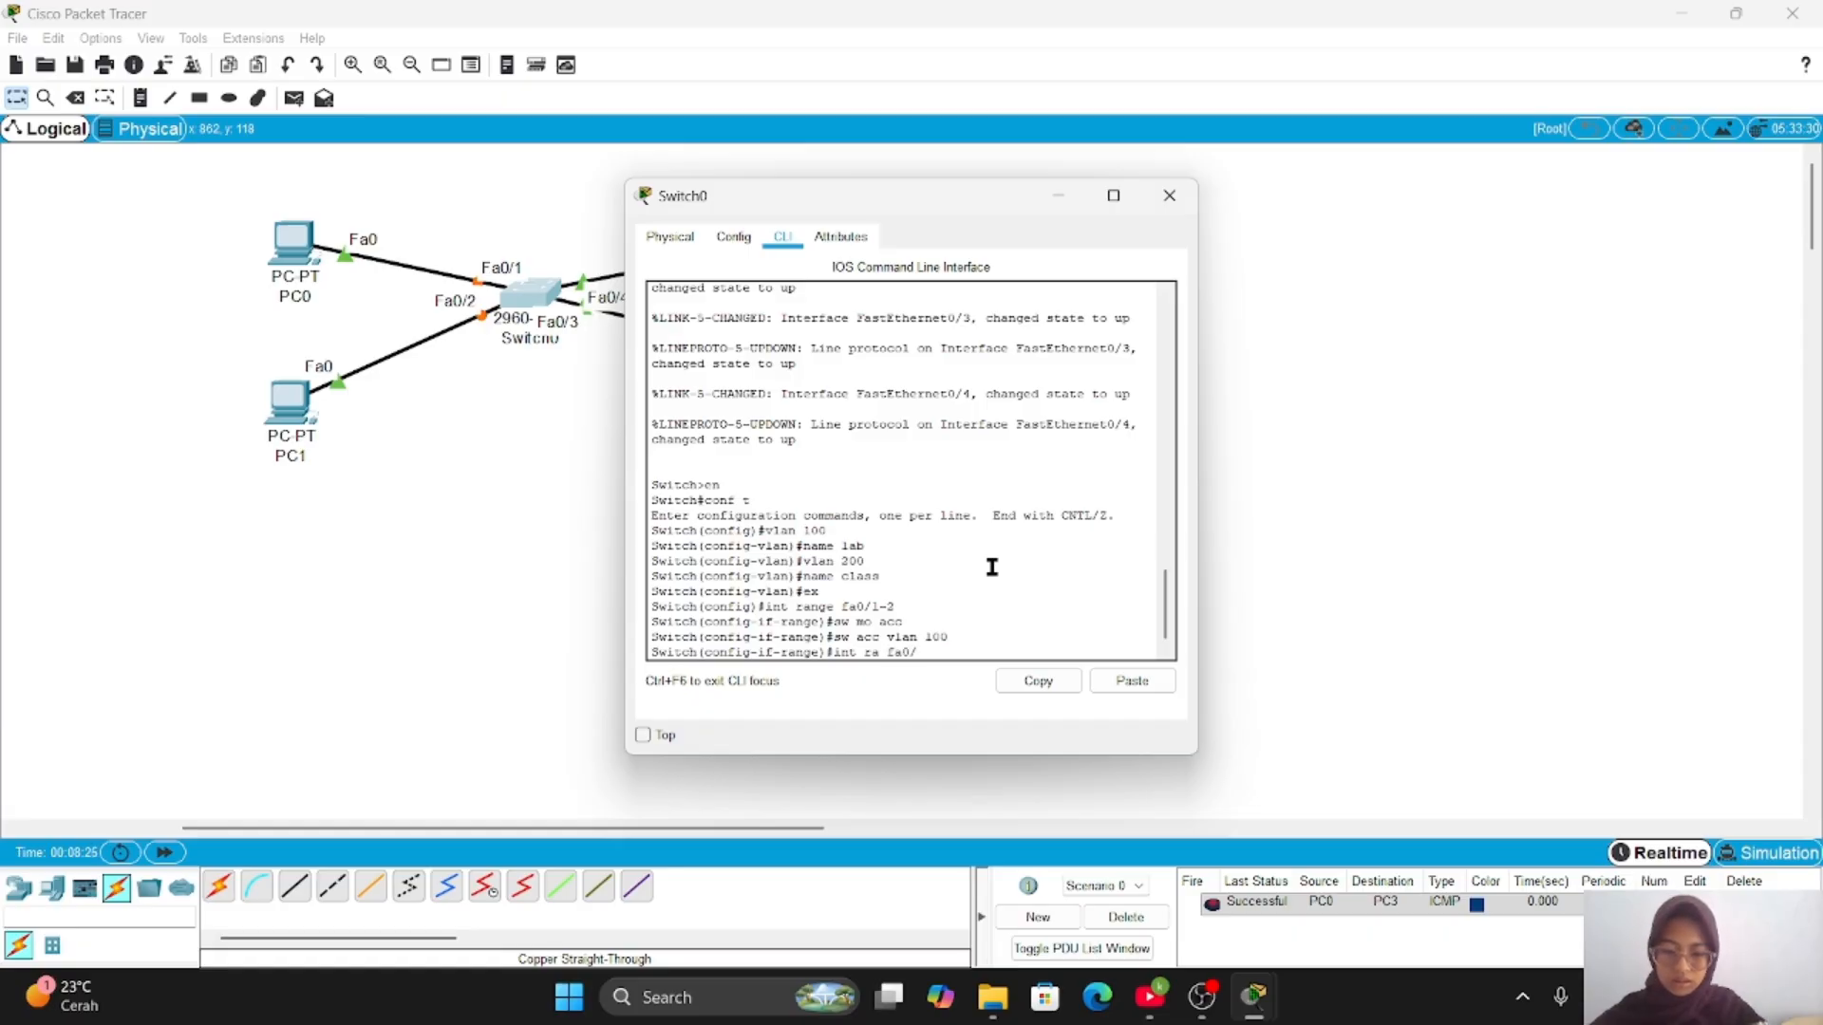
pyautogui.write('/3-')
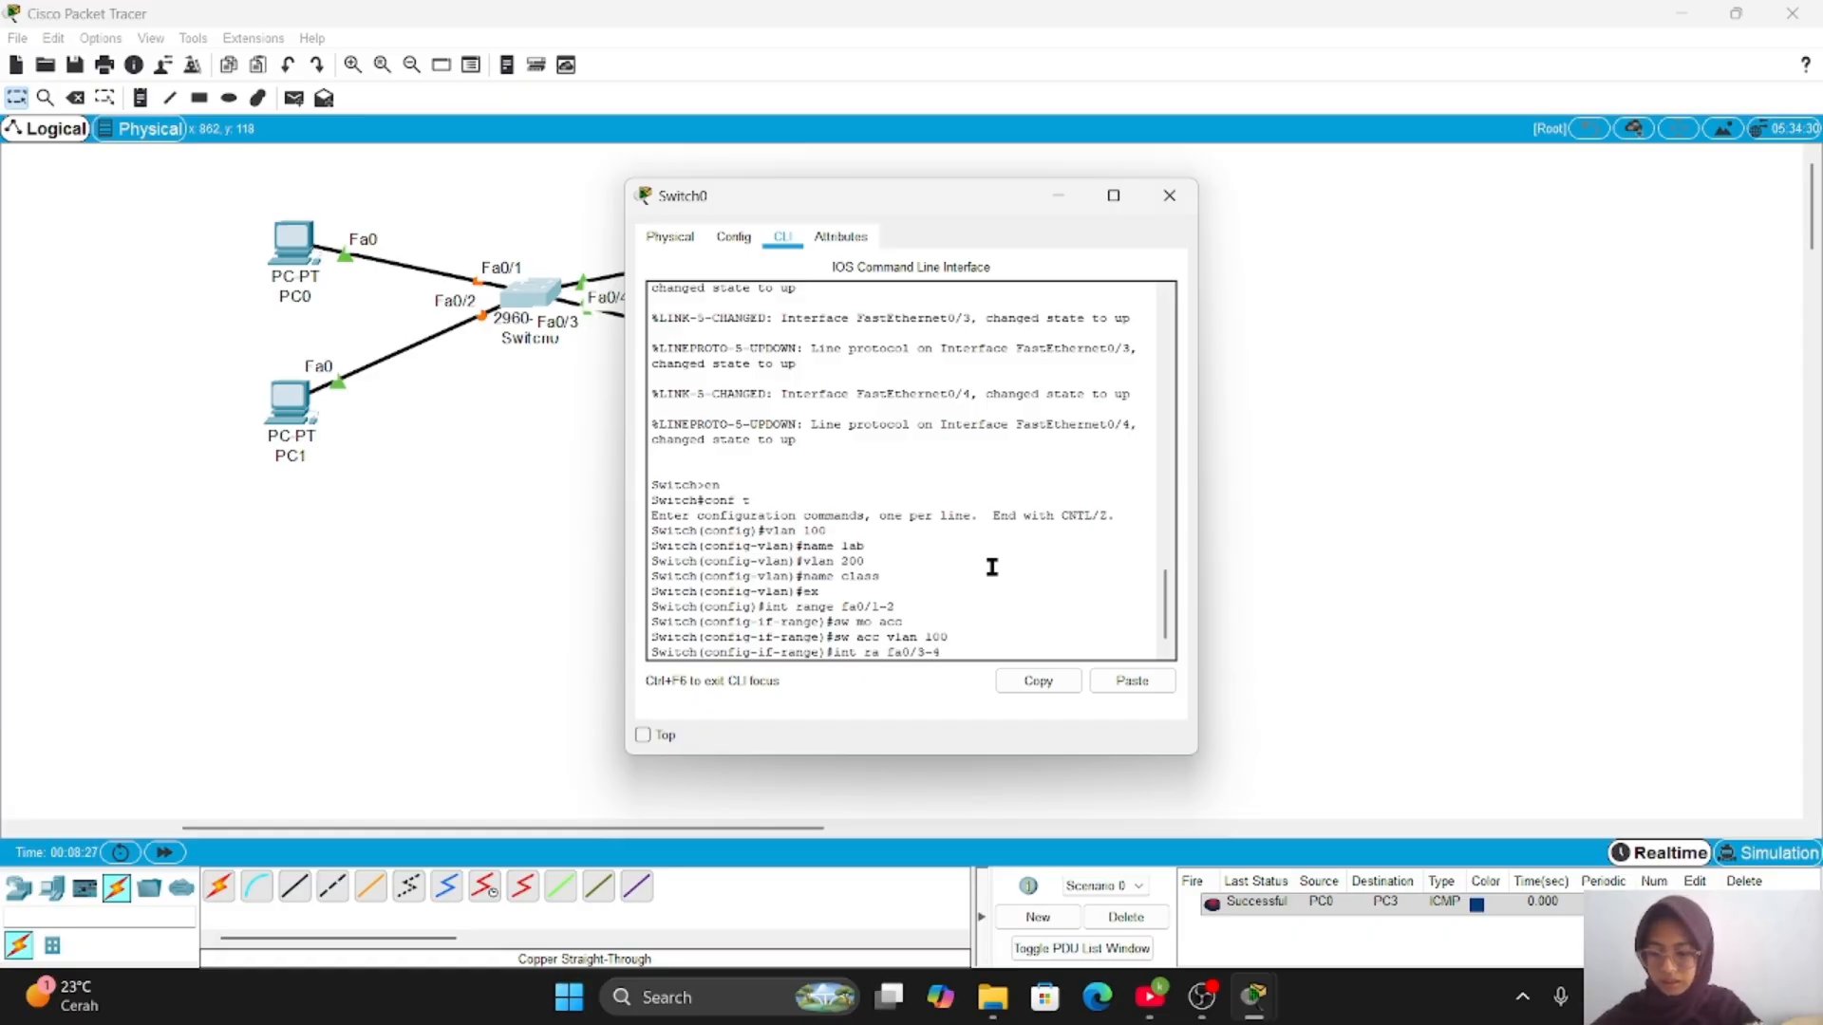
pyautogui.write('4')
pyautogui.press('Return')
pyautogui.write('sw mo')
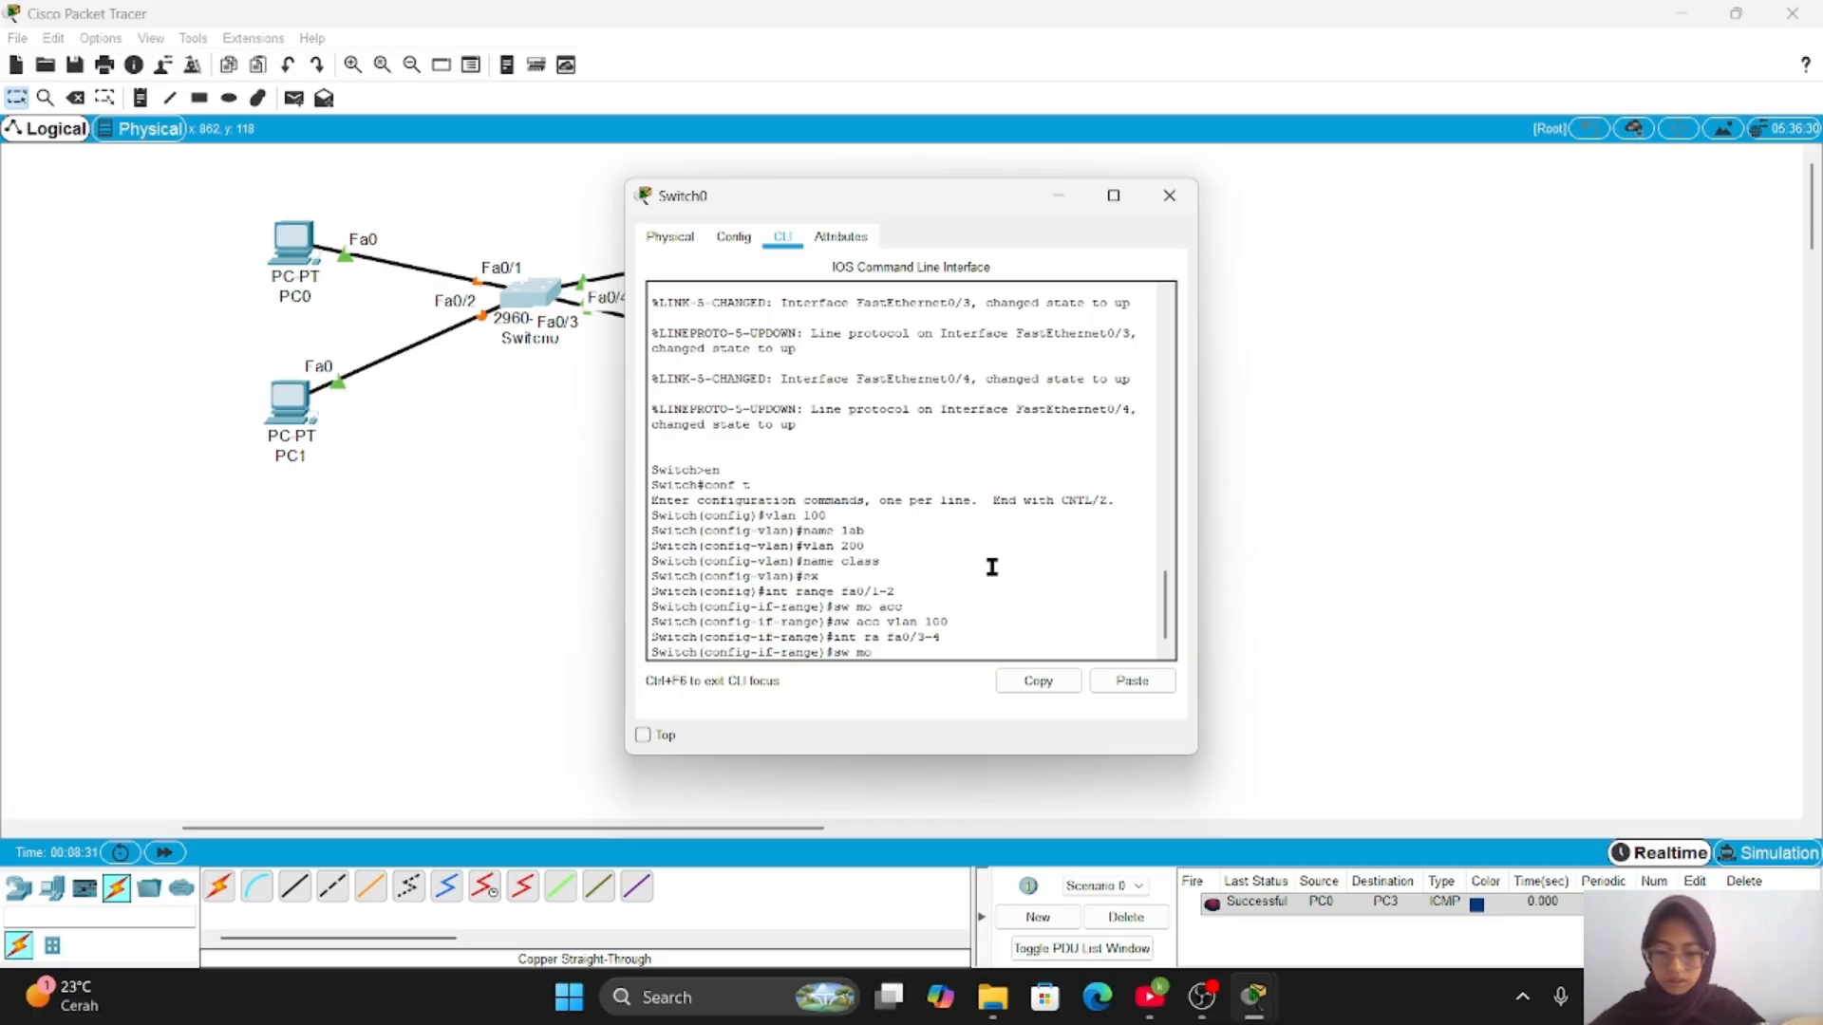
pyautogui.write(' acc')
pyautogui.press('Return')
pyautogui.write('sw a')
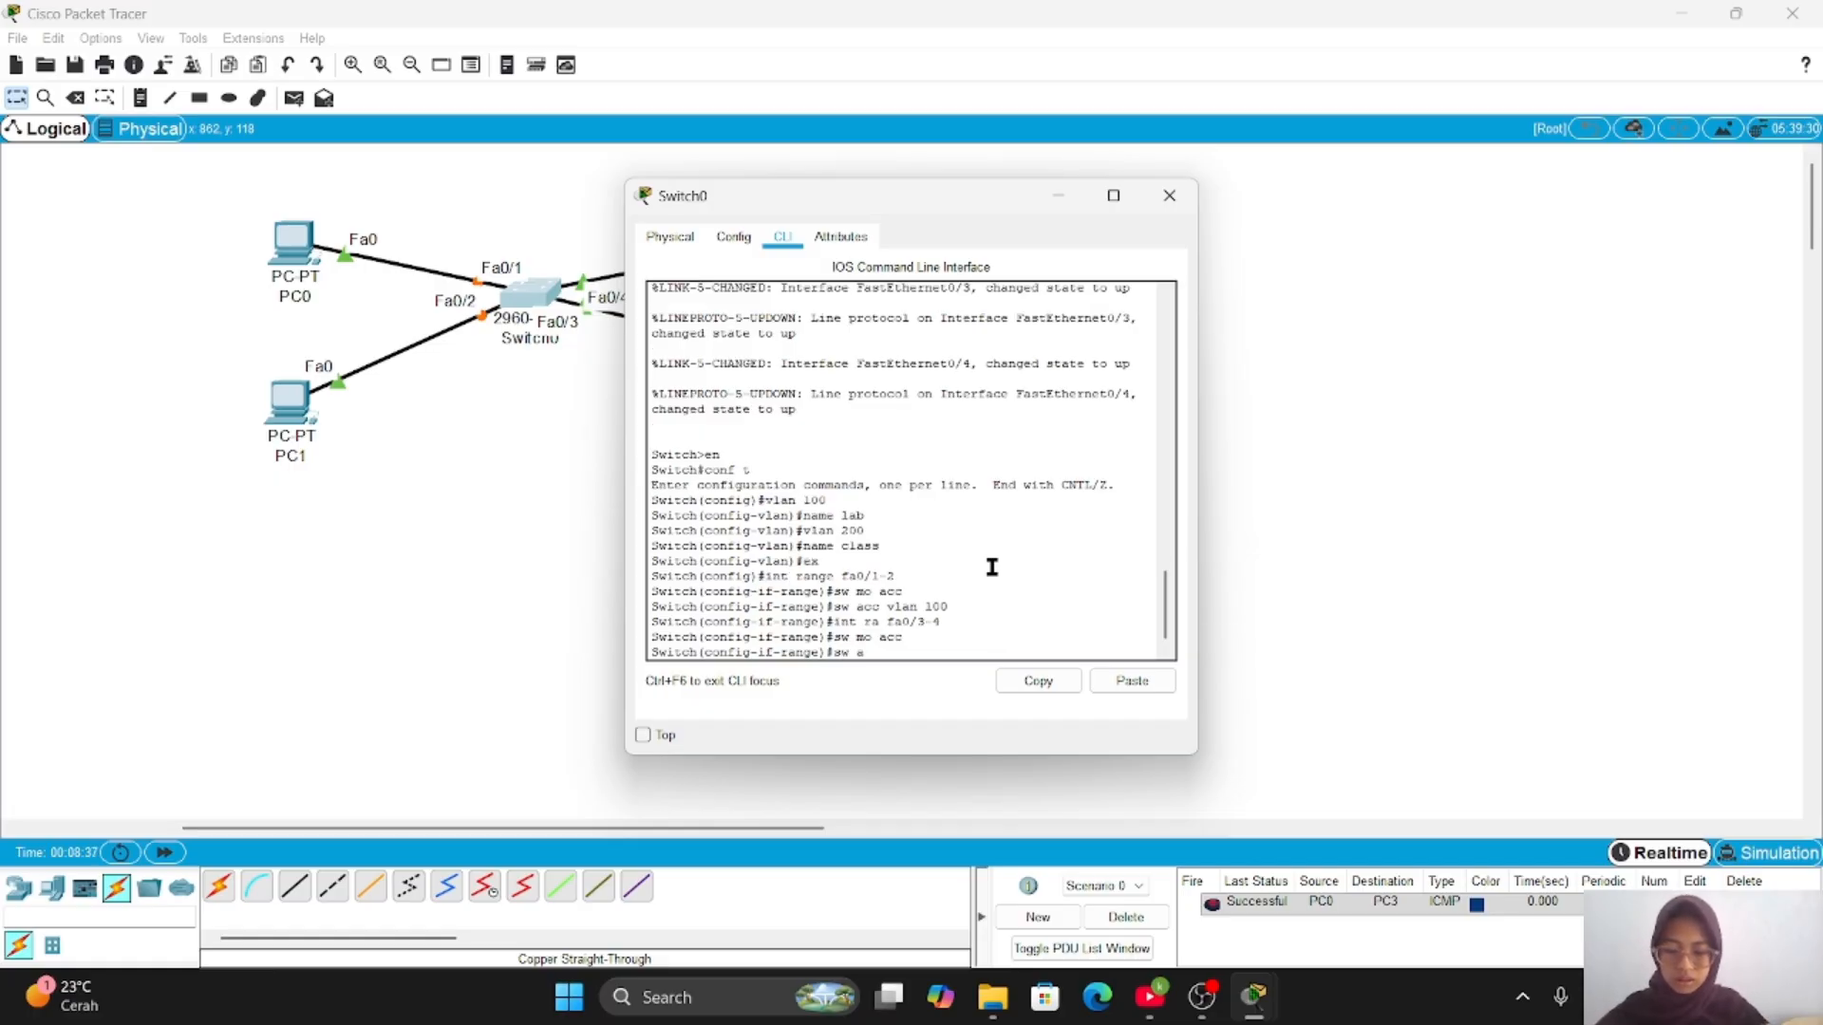
pyautogui.write('cc v')
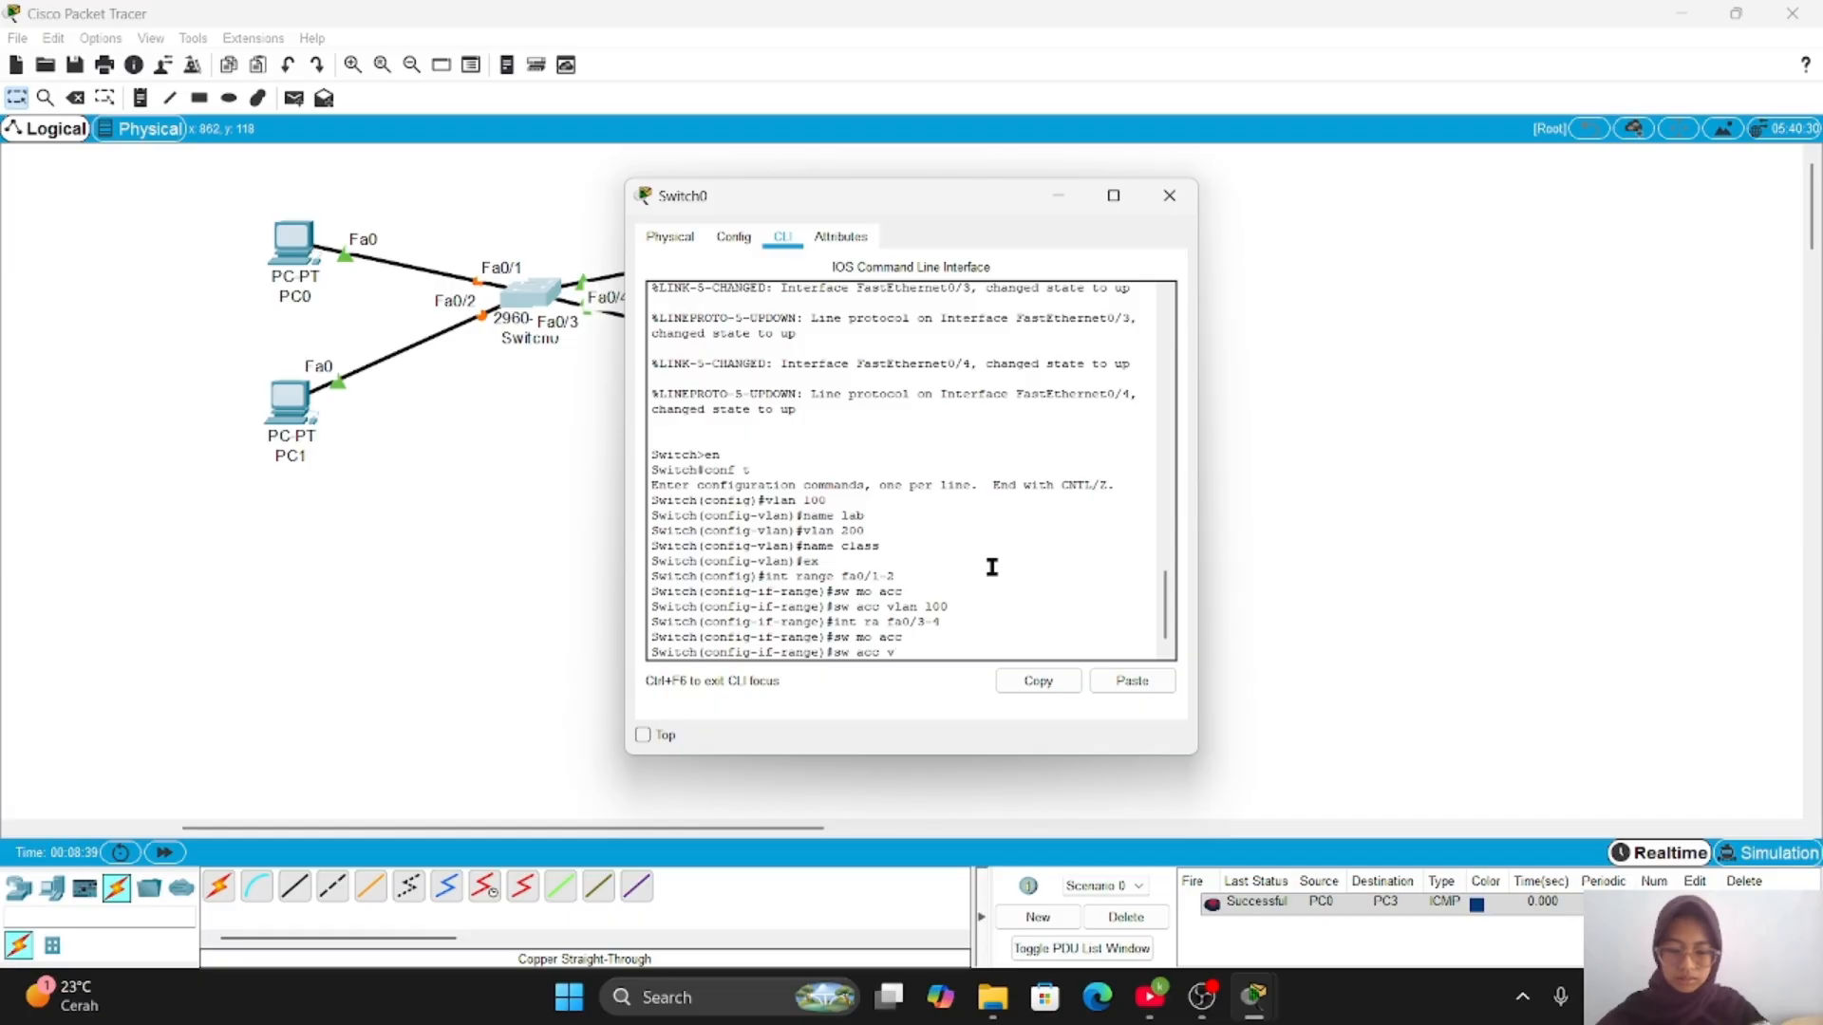
pyautogui.write('lan 200')
pyautogui.press('Return')
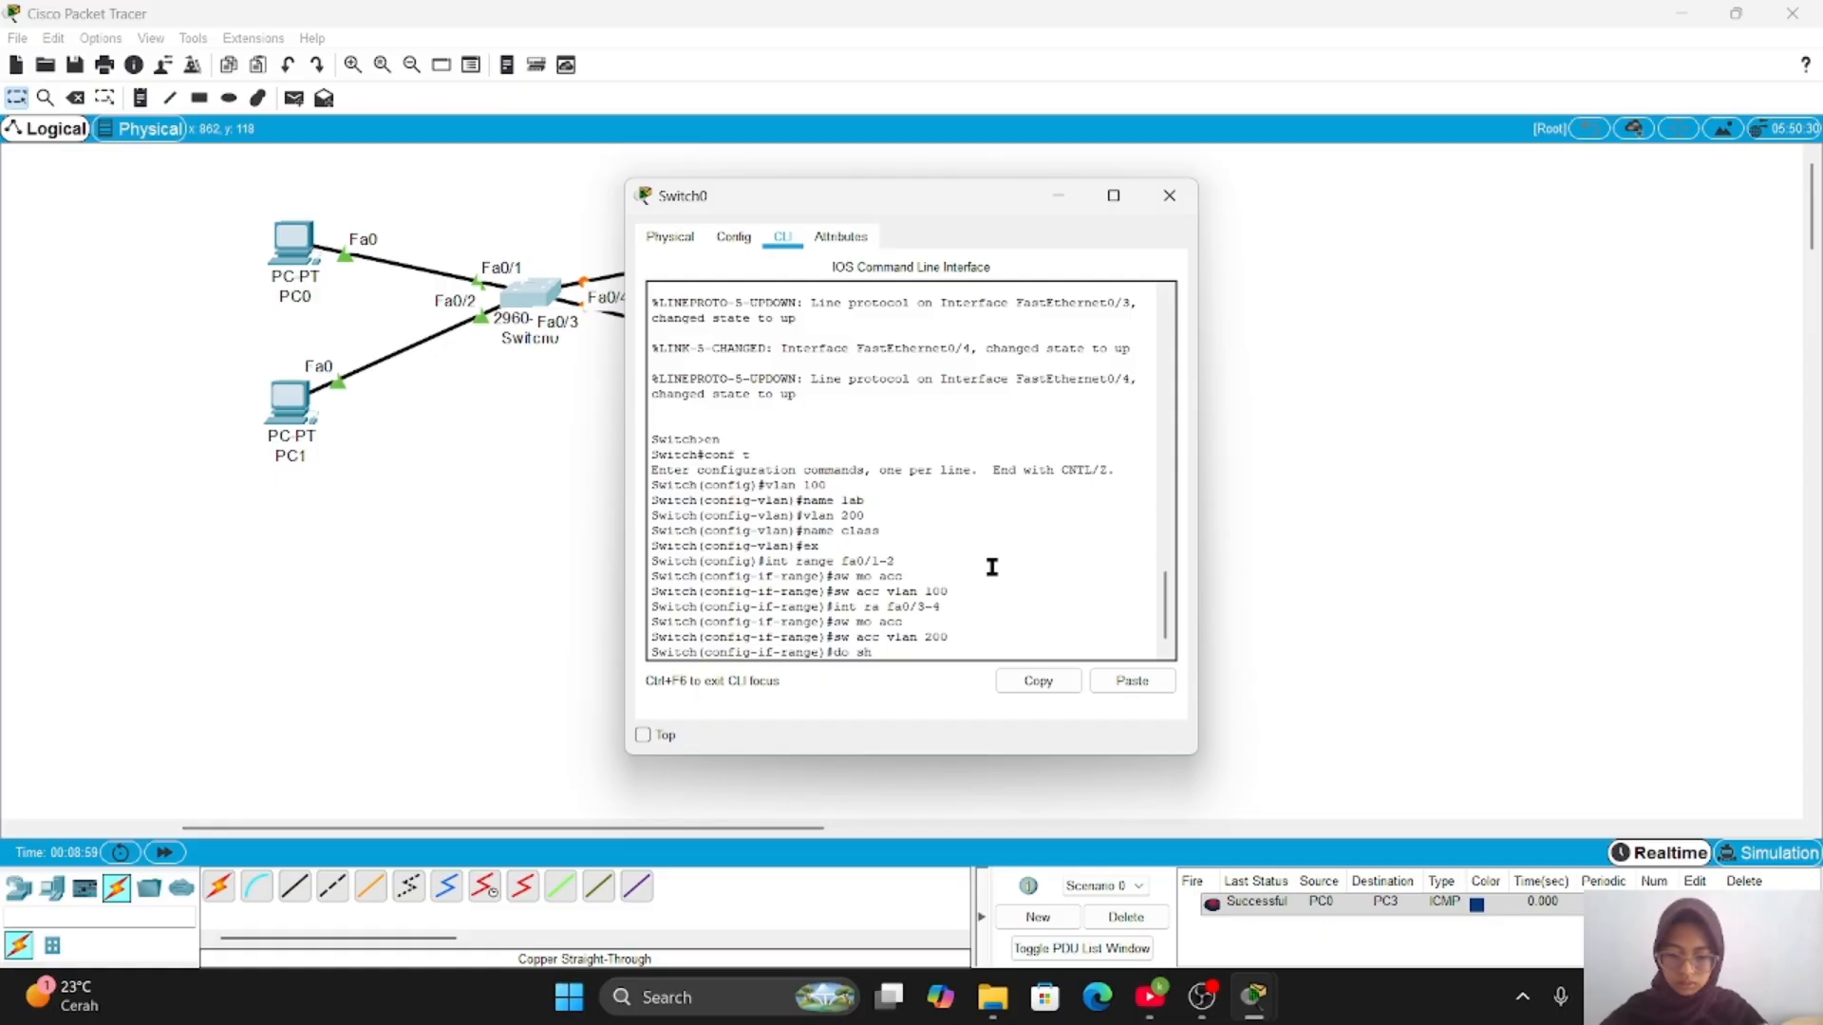
# - Check the port assignments on Switch0 with do show vlan brief, and close the switch window
pyautogui.write('ow')
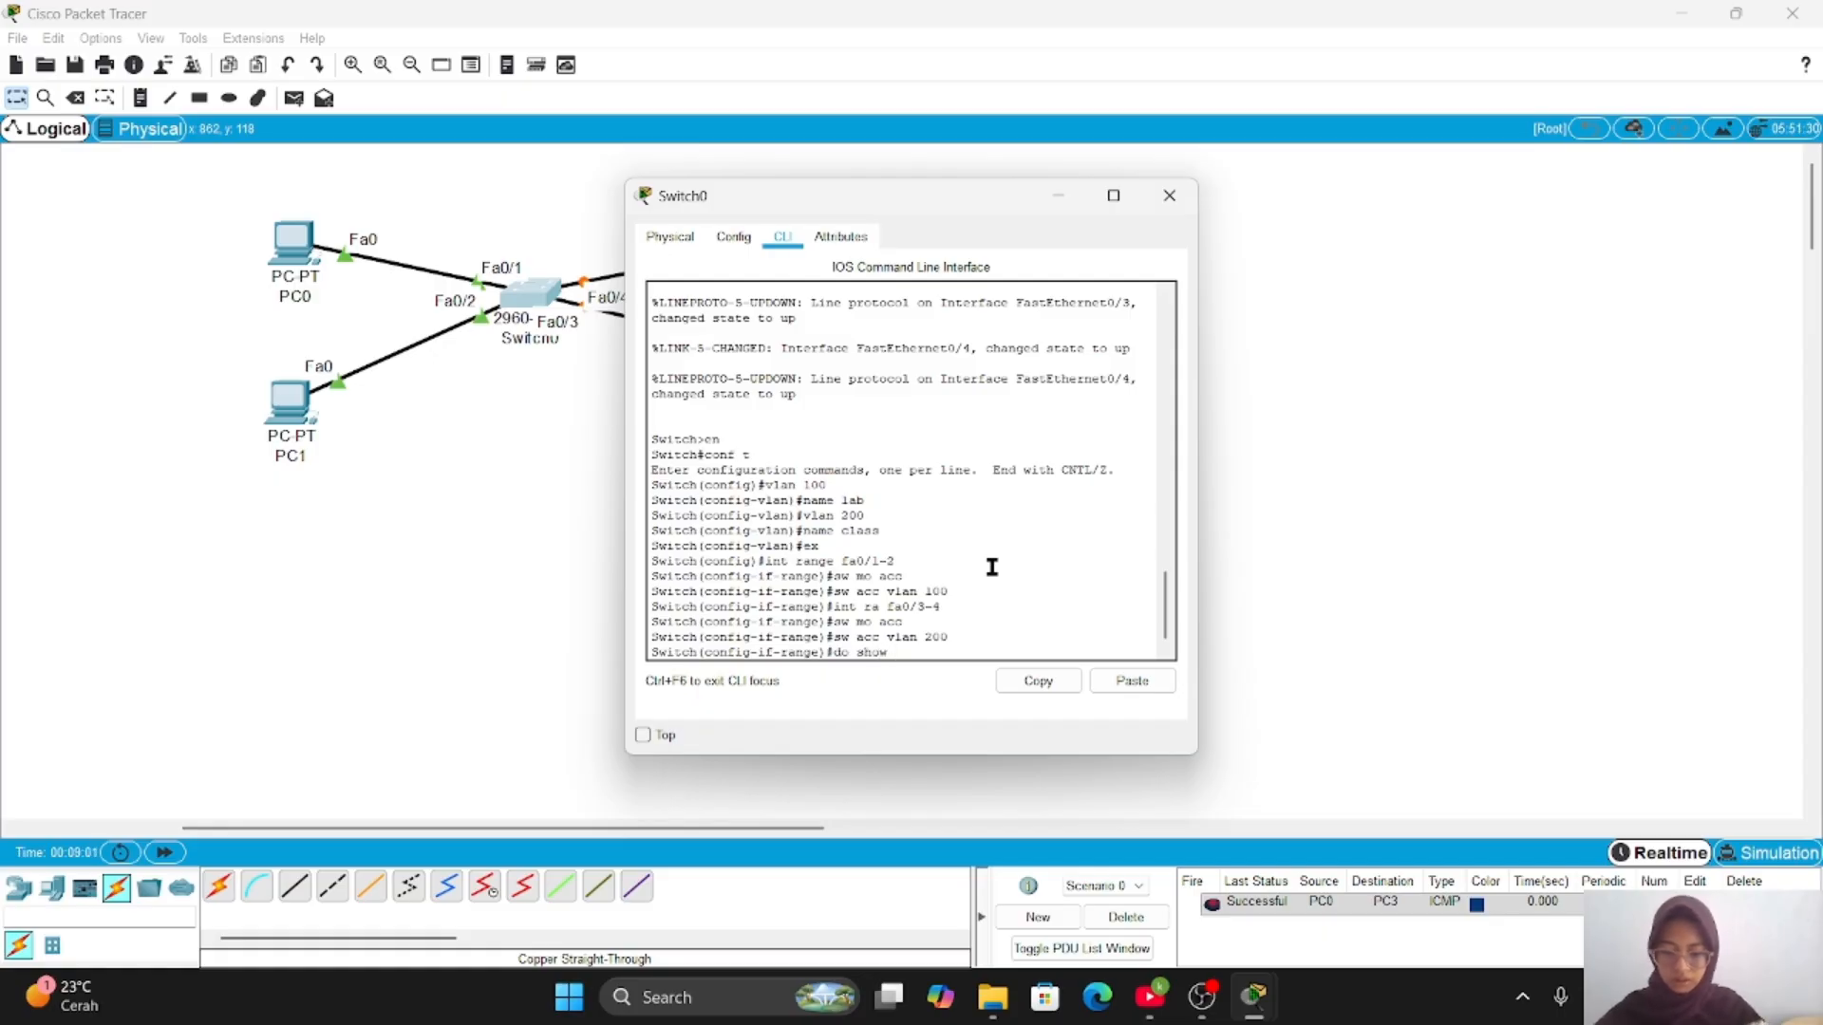
pyautogui.write(' vlan')
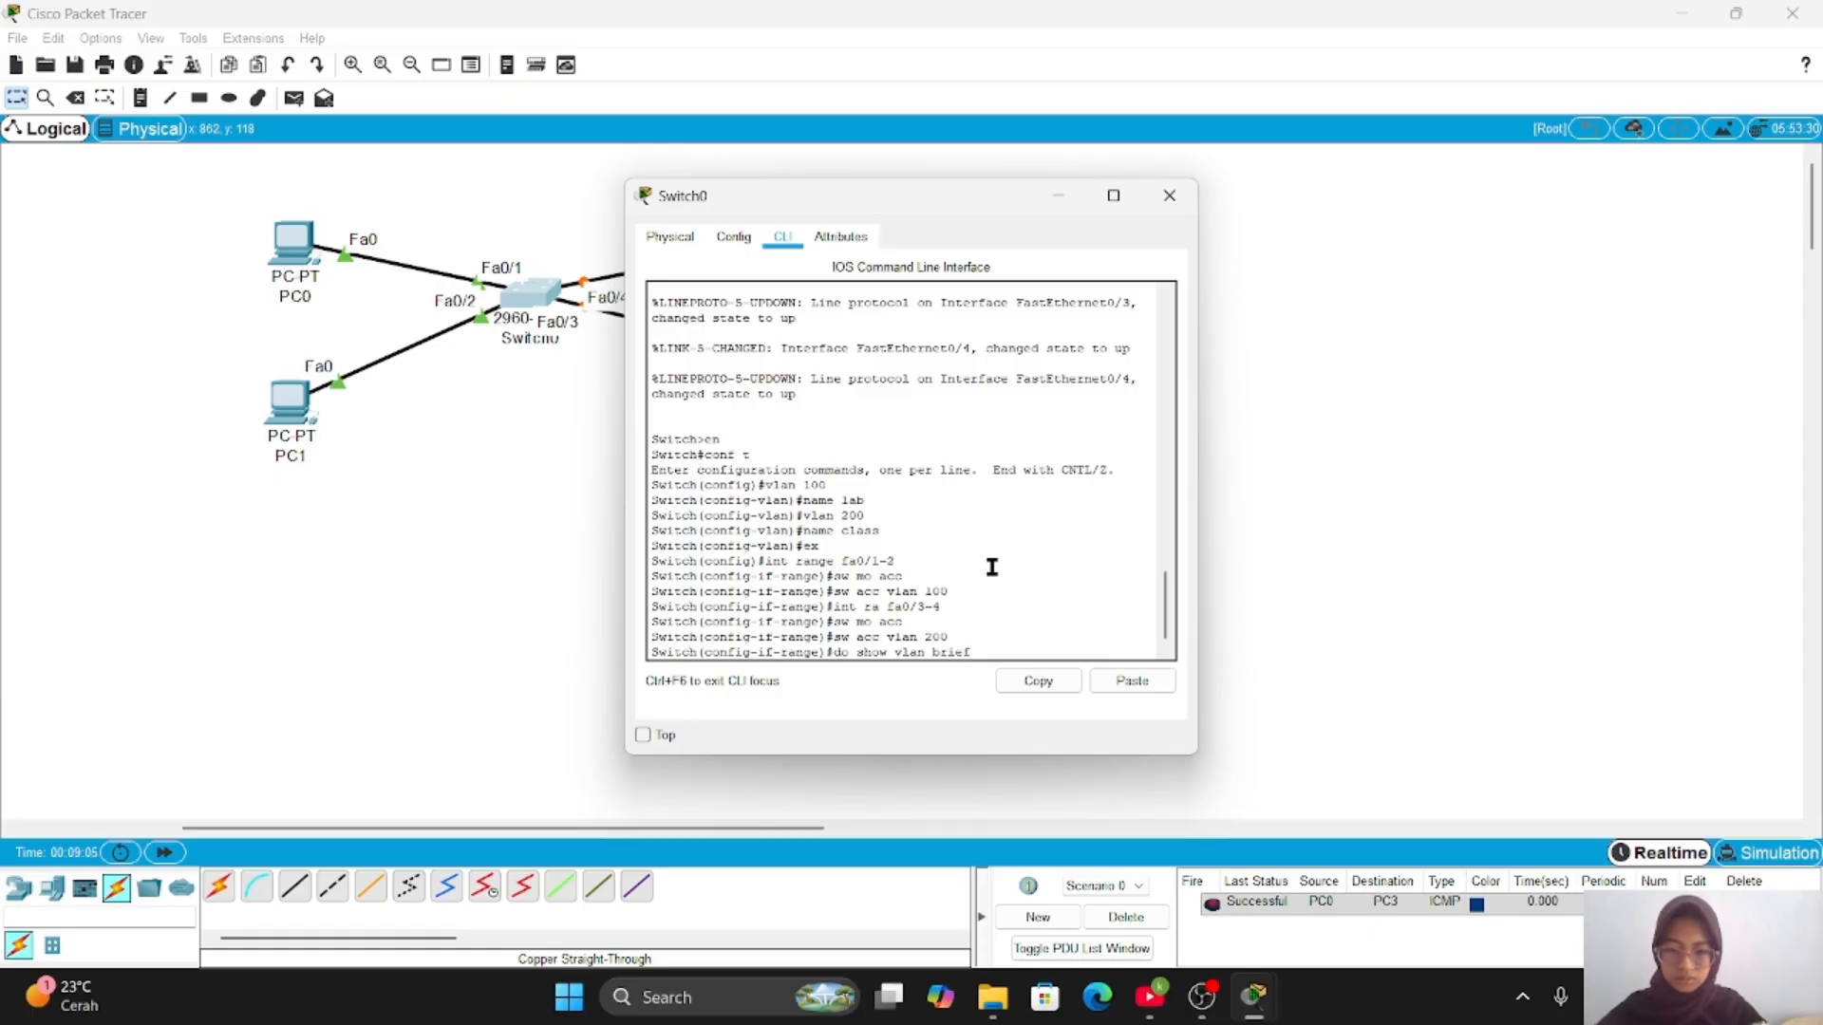
pyautogui.write(' brief')
pyautogui.press('Return')
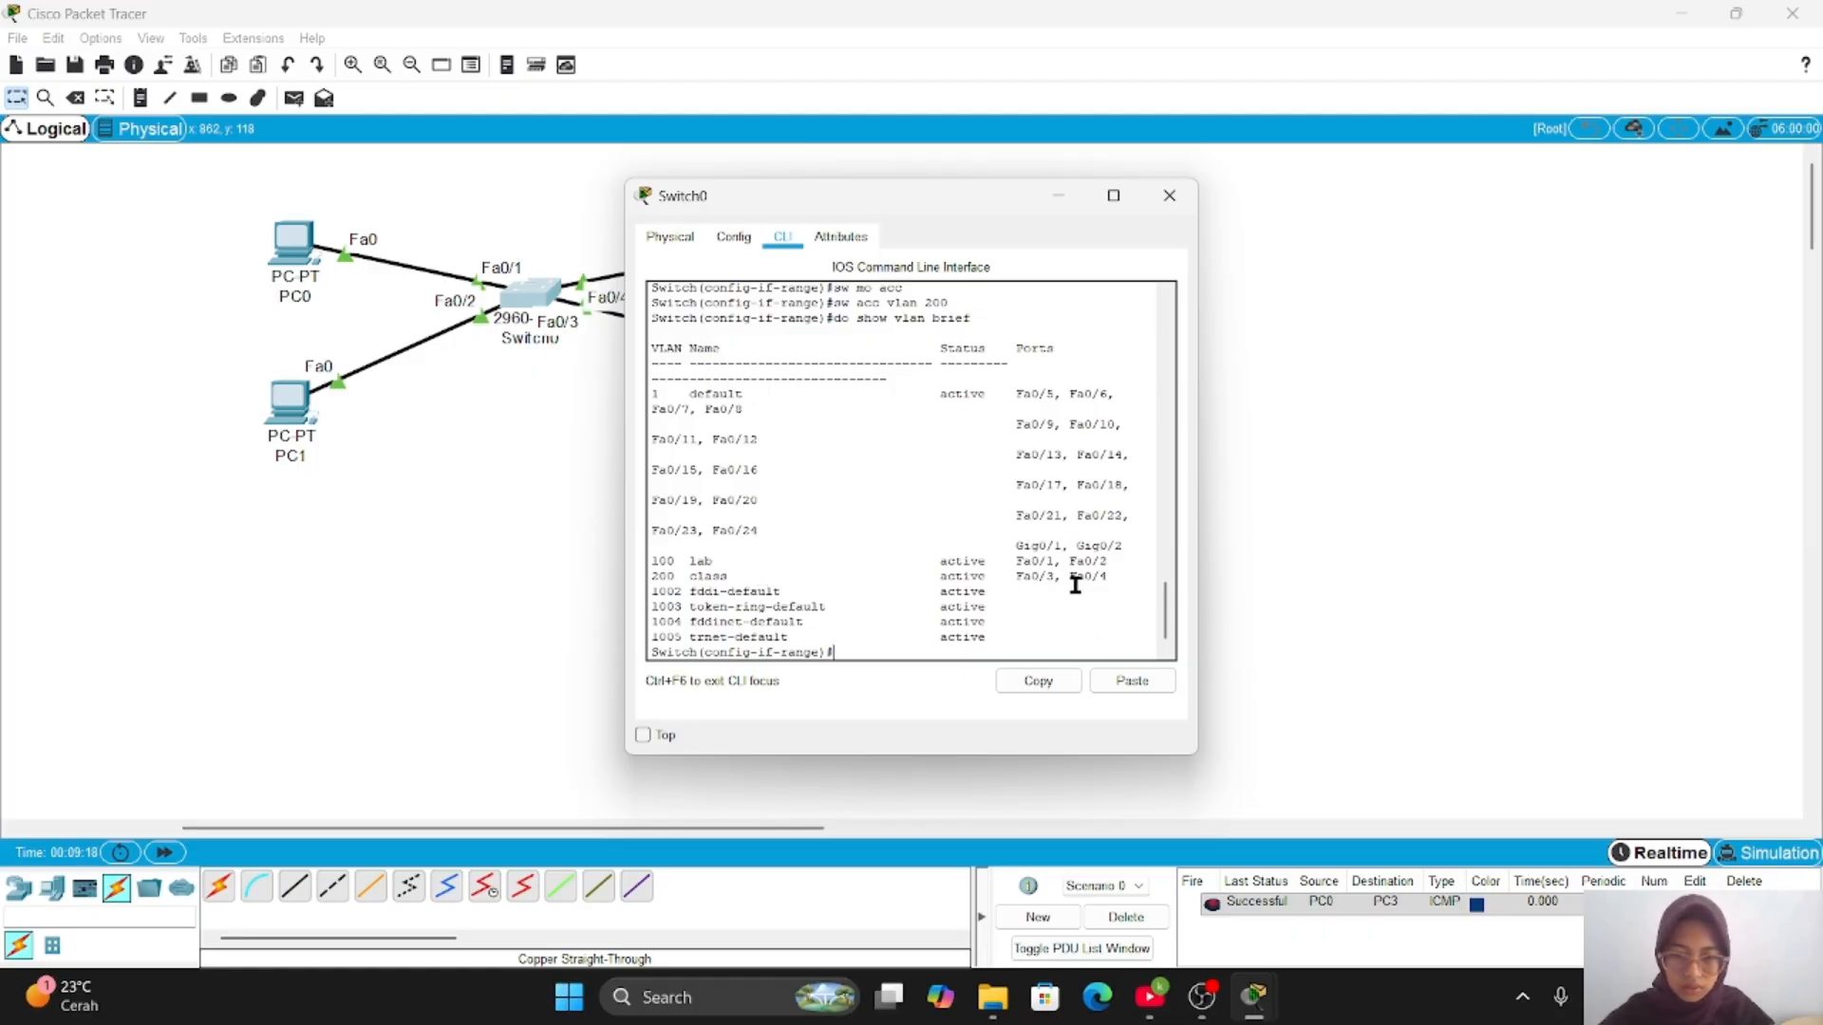
pyautogui.click(1170, 195)
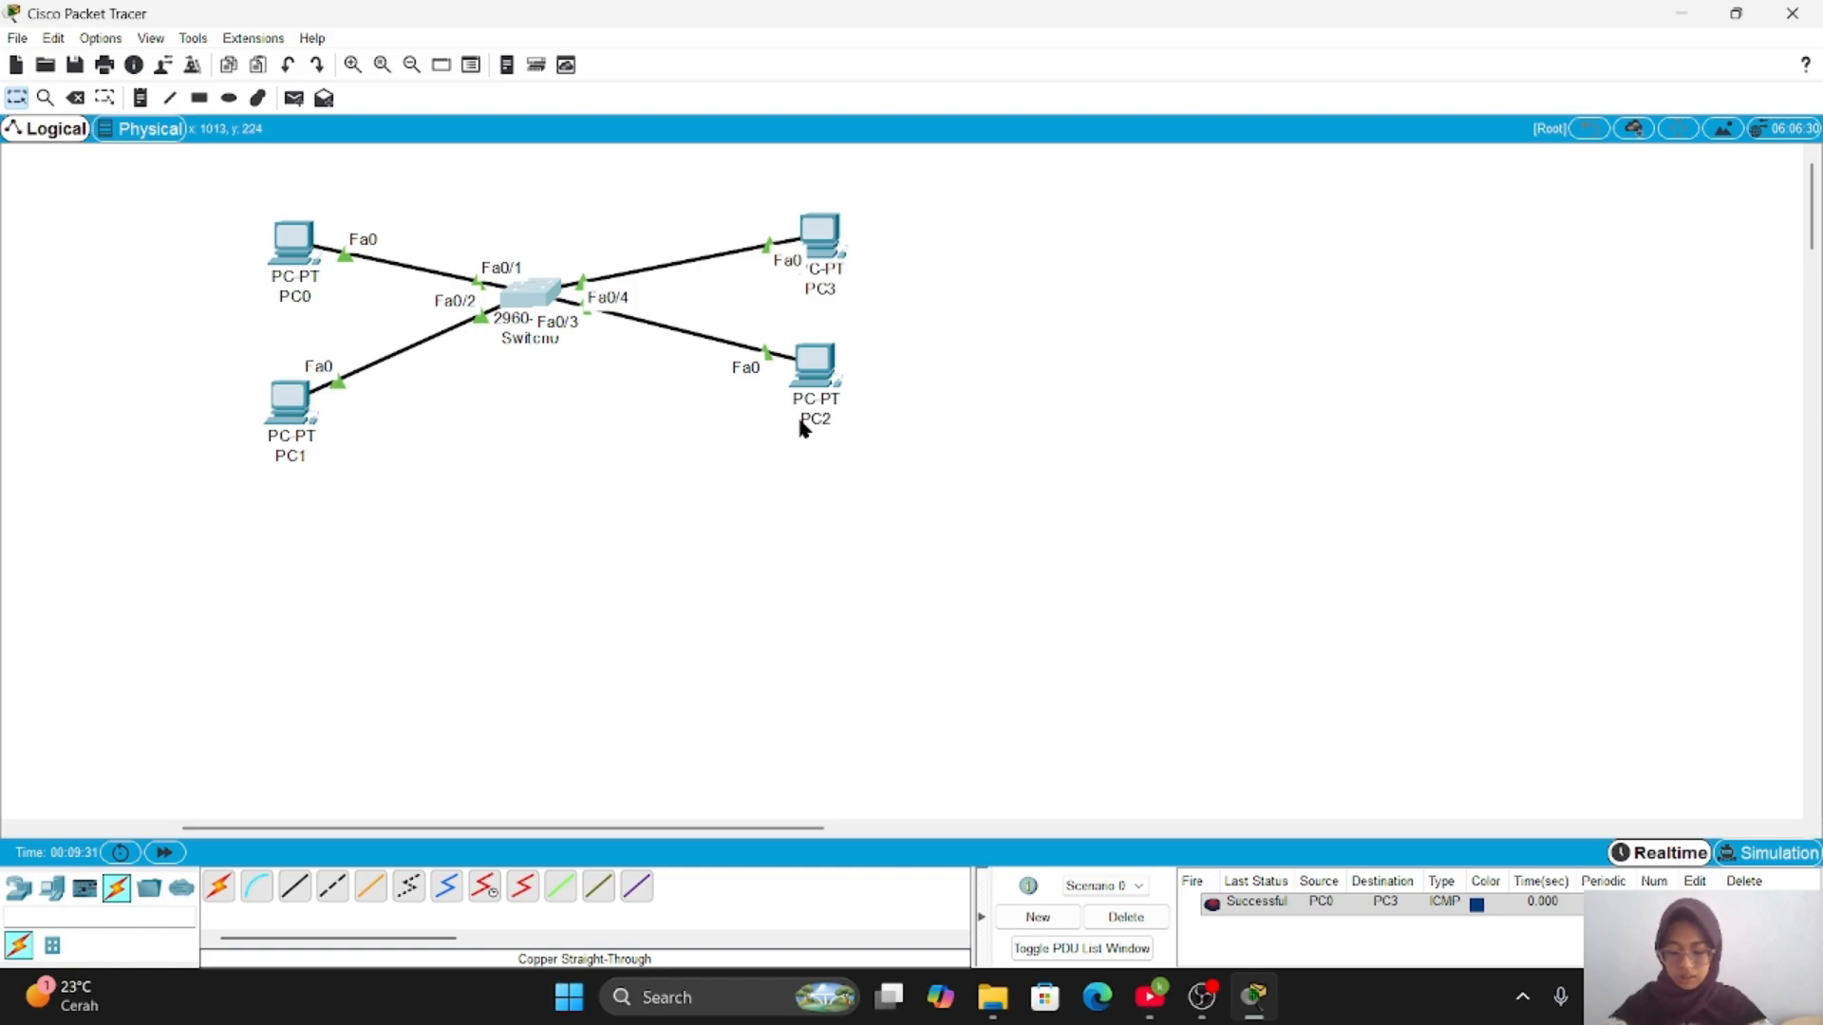
# - Switch to Simulation mode and play a simple PDU sent from PC2 to PC3
pyautogui.click(1800, 856)
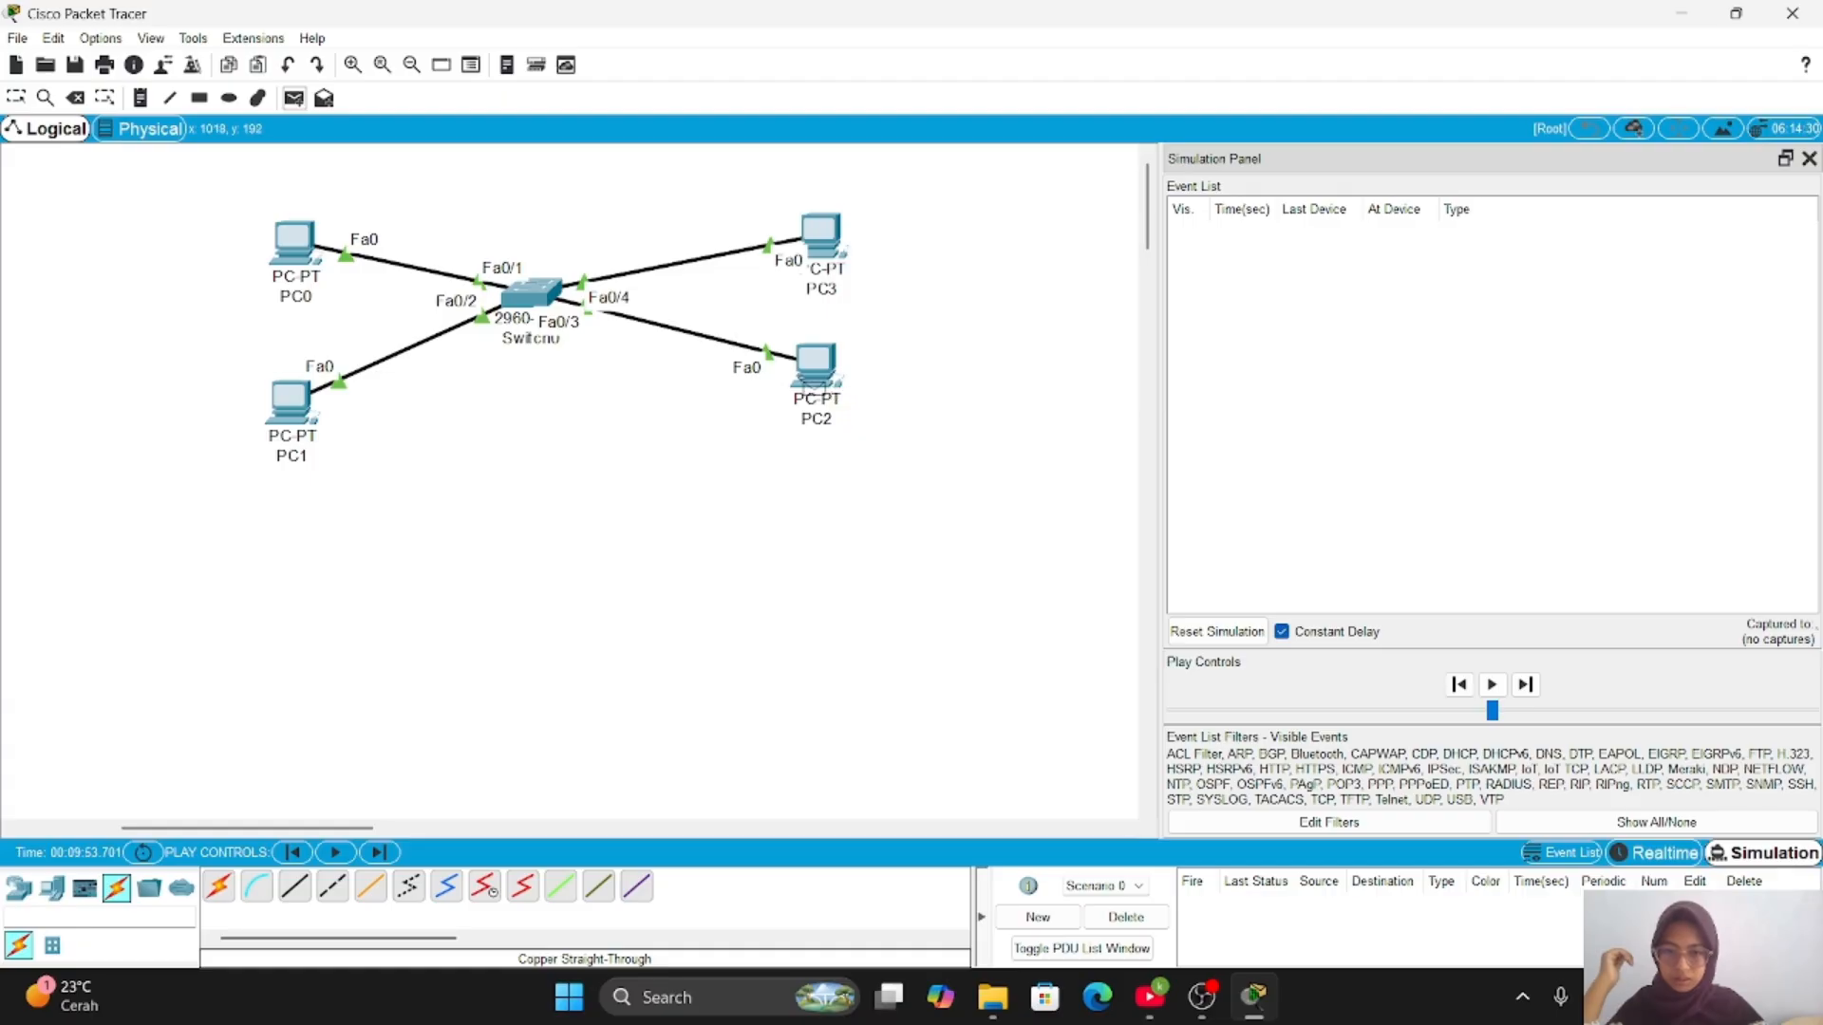
pyautogui.click(822, 368)
pyautogui.click(834, 273)
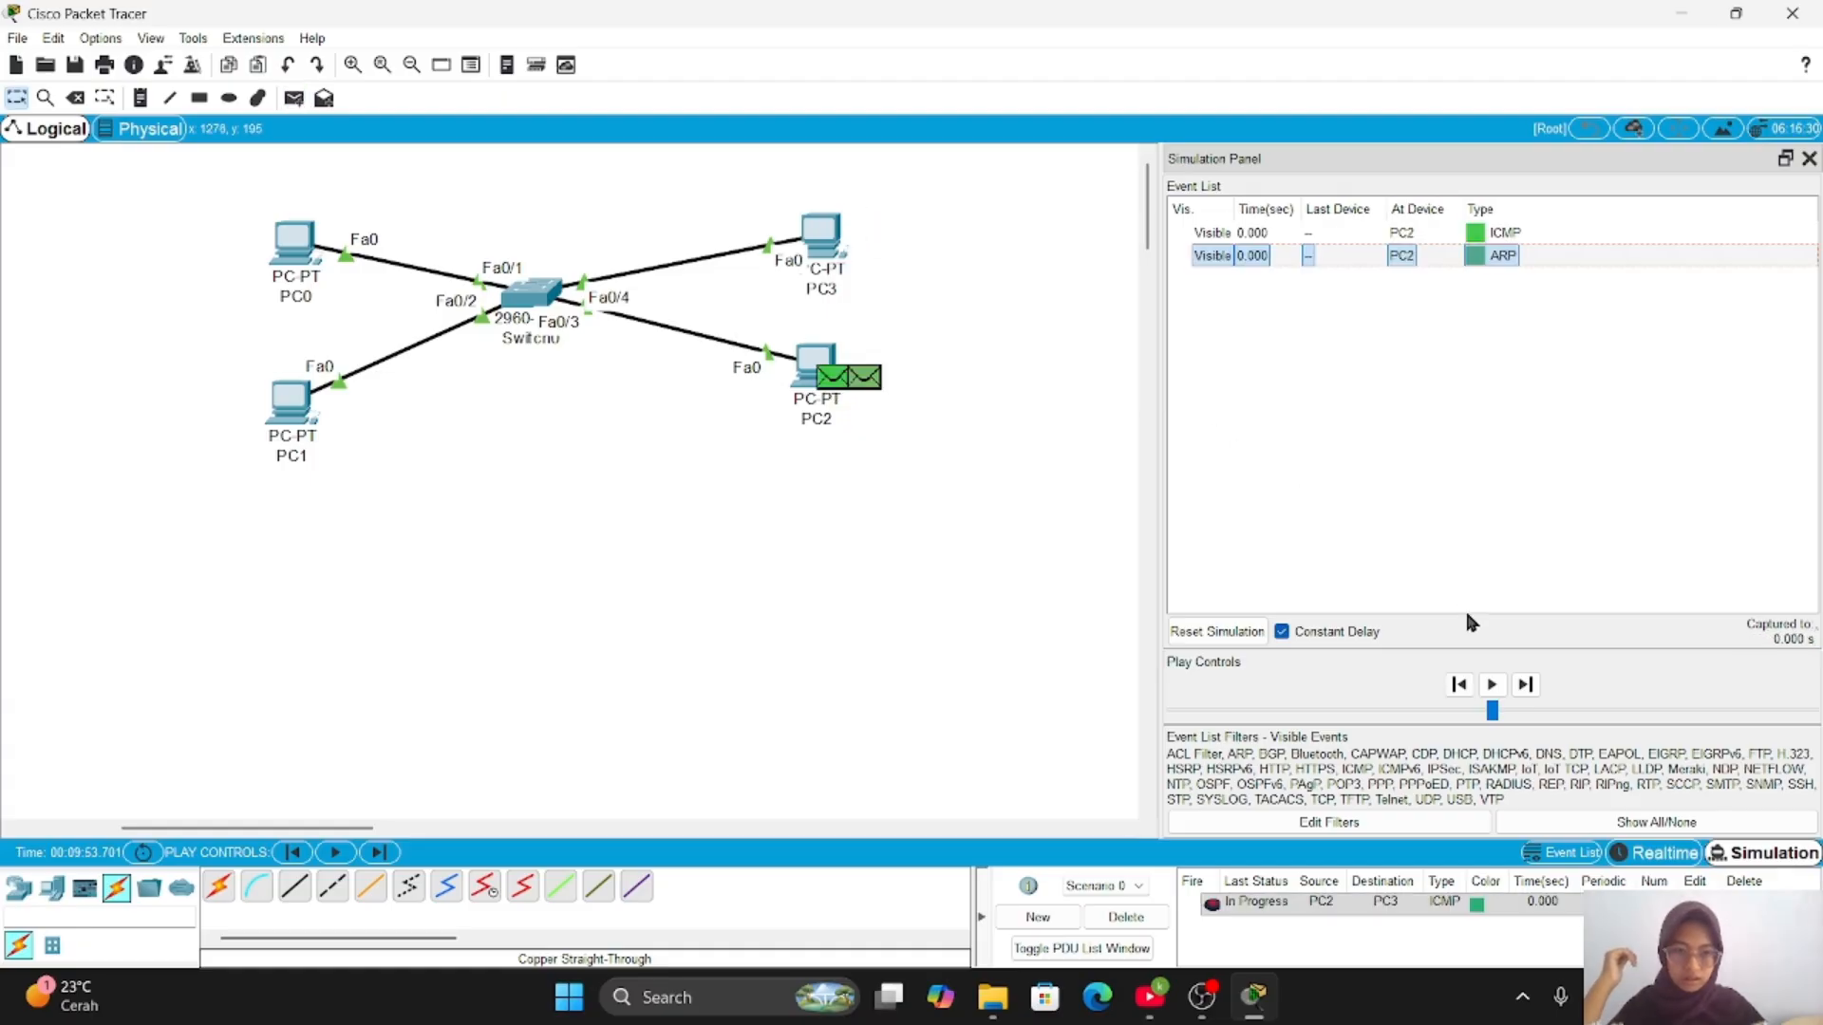
pyautogui.click(1491, 686)
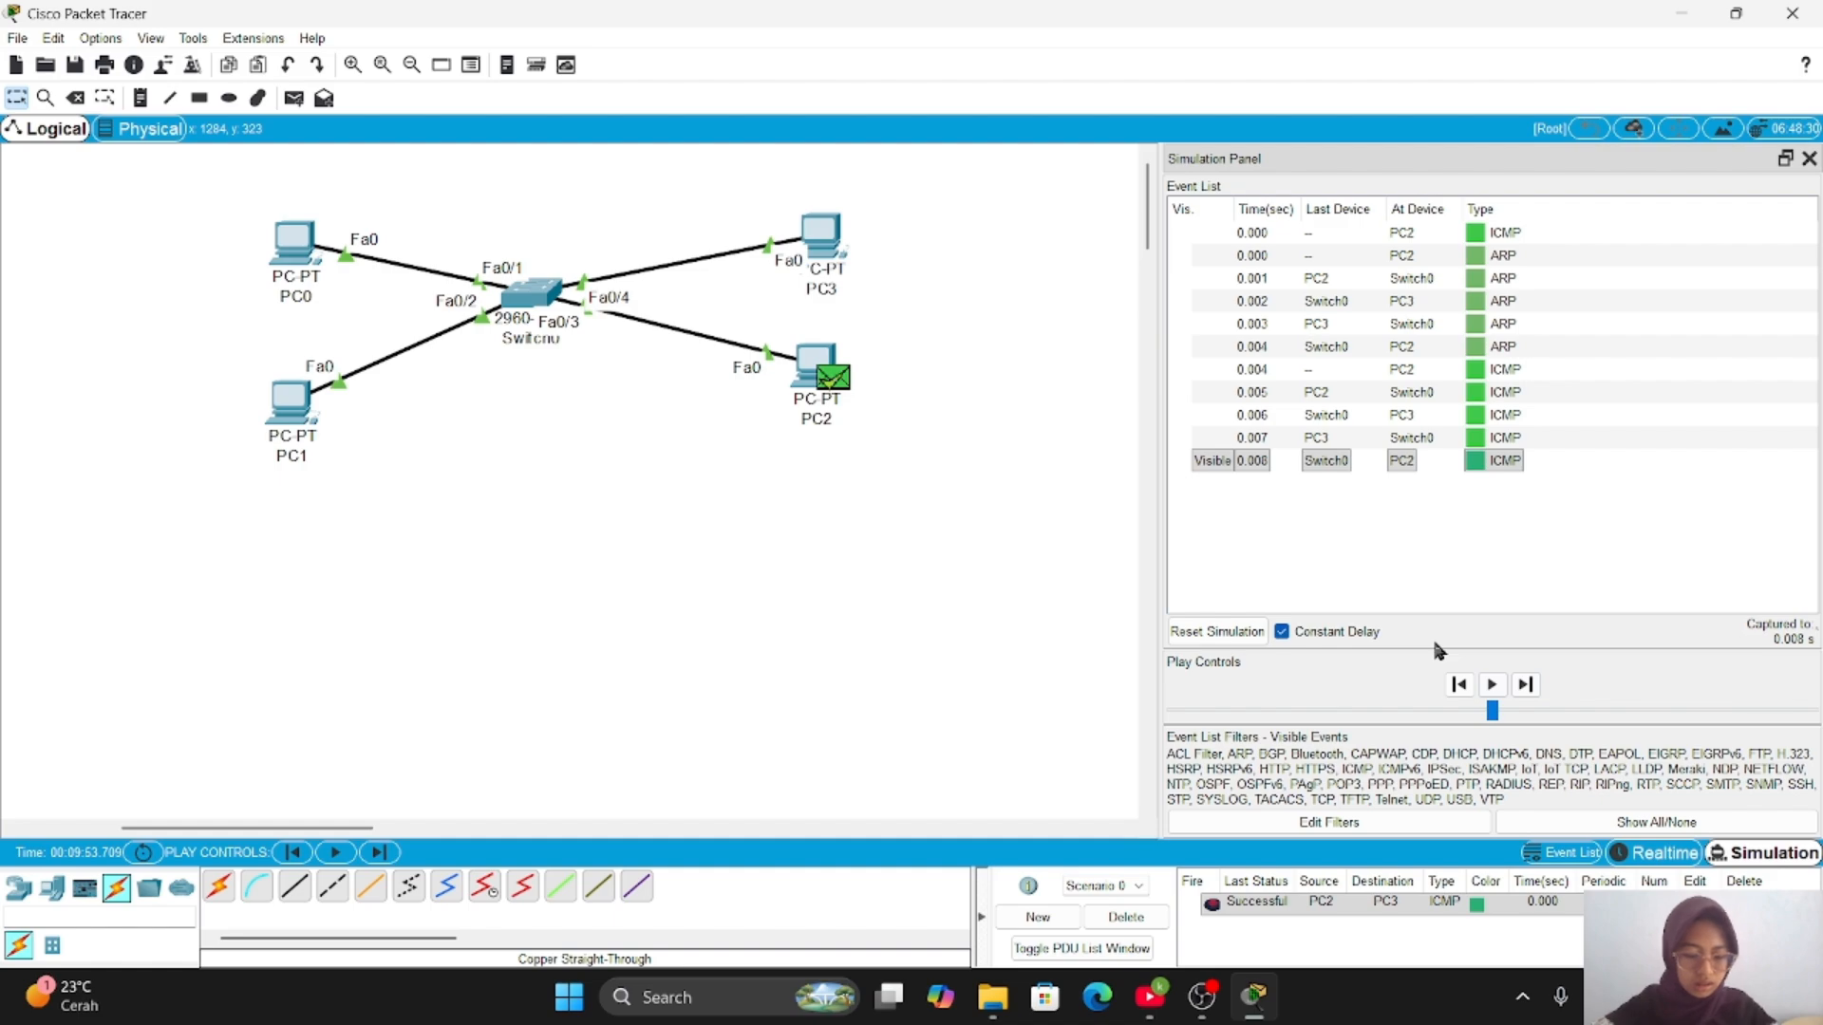
# - Examine the PDU details of the ARP frame at PC3 and the ICMP frame from PC2 at Switch0
pyautogui.click(1401, 302)
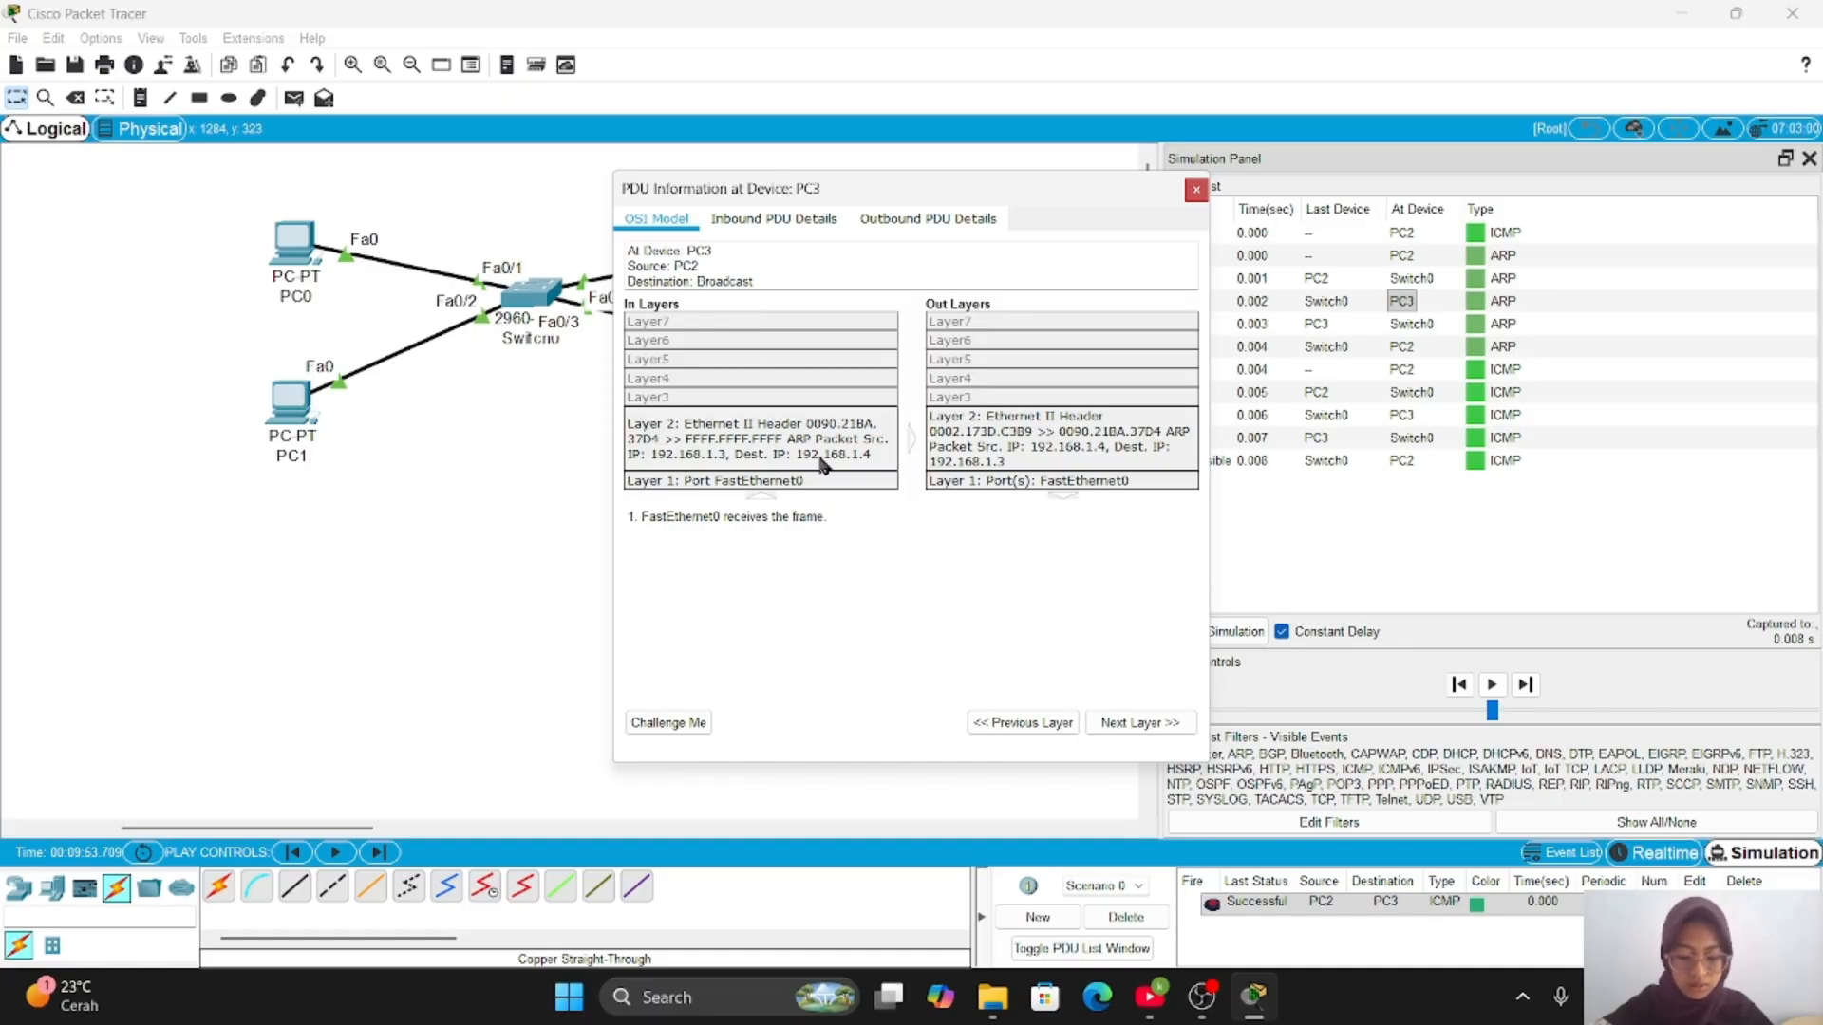
pyautogui.click(1196, 189)
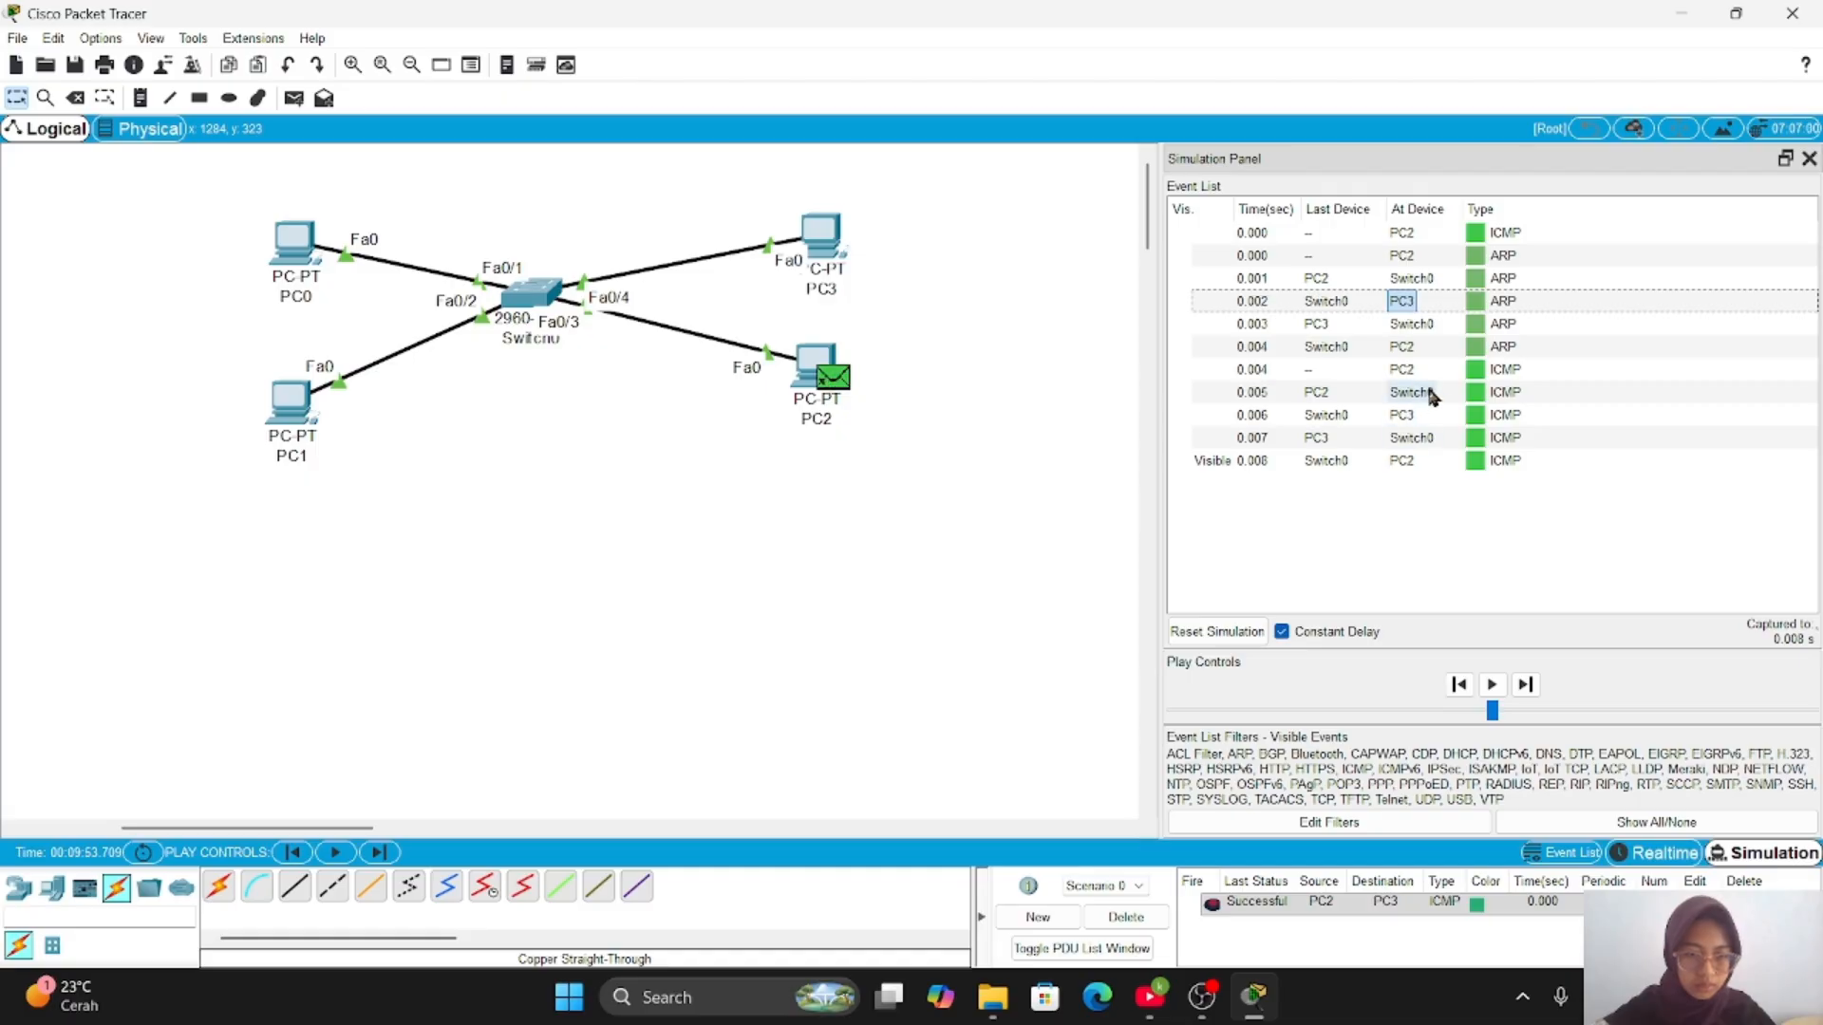
pyautogui.click(1441, 394)
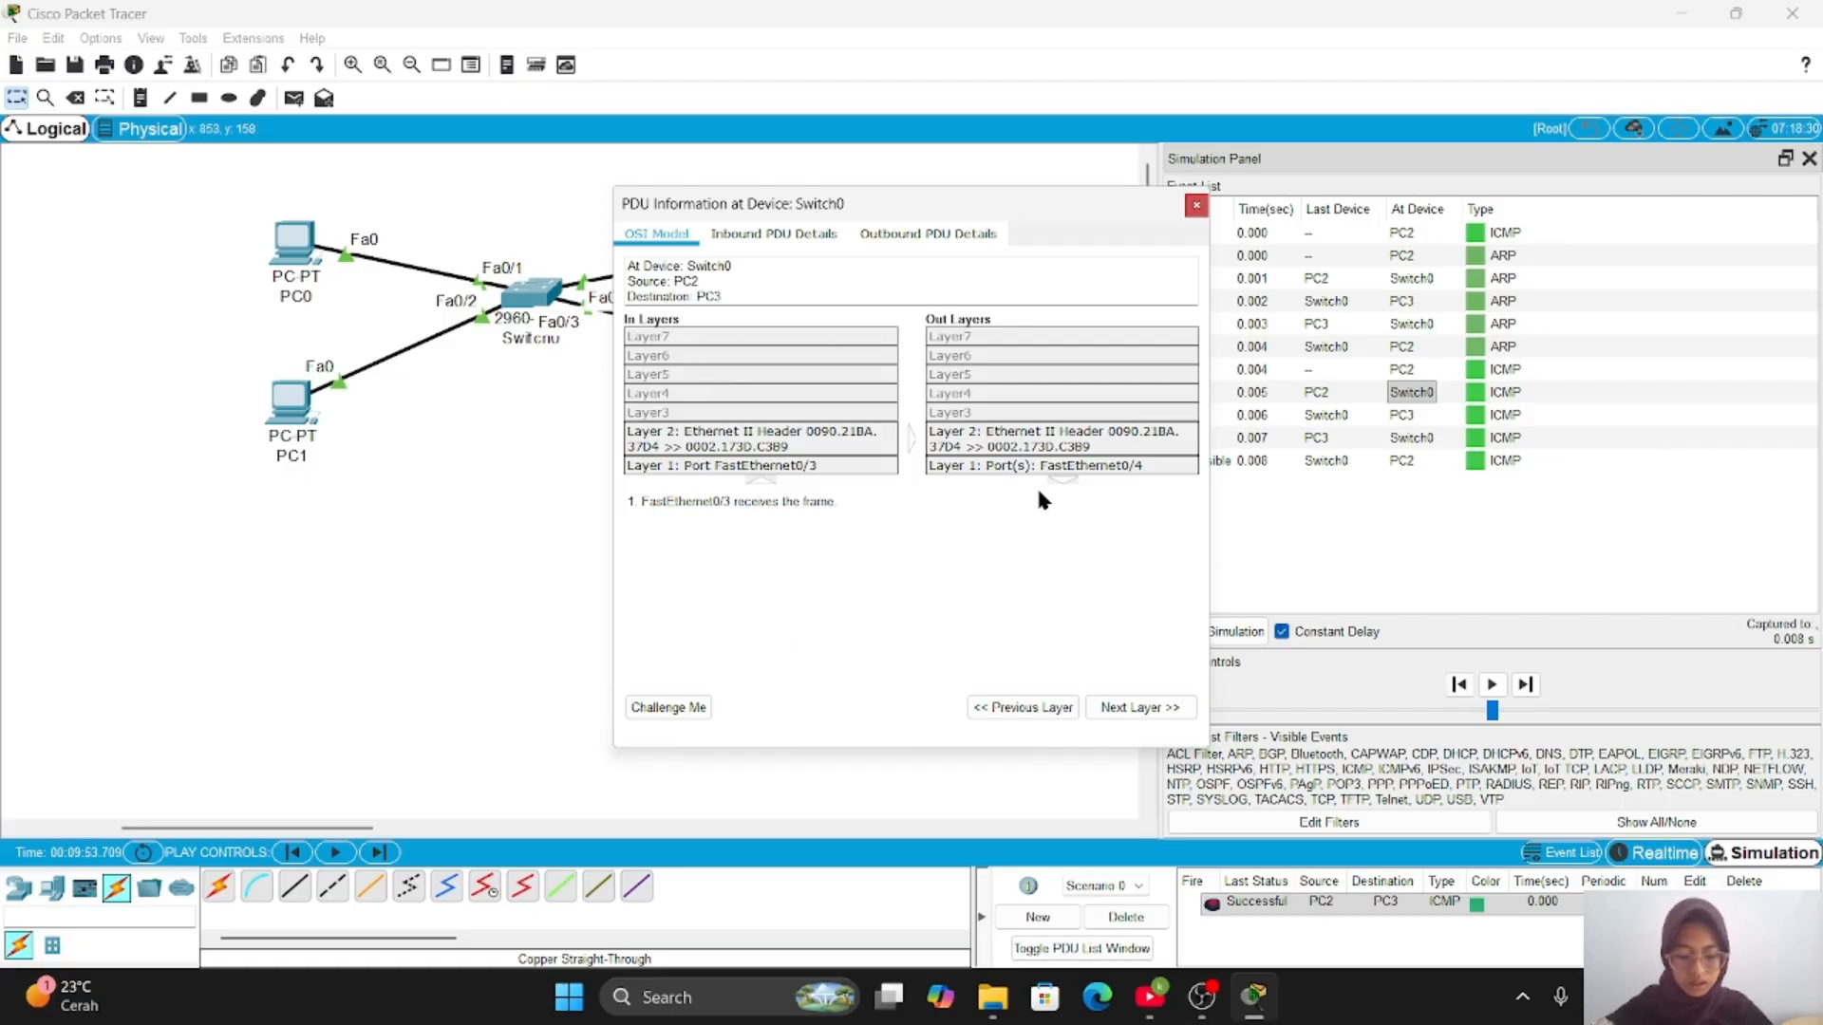
pyautogui.click(1196, 205)
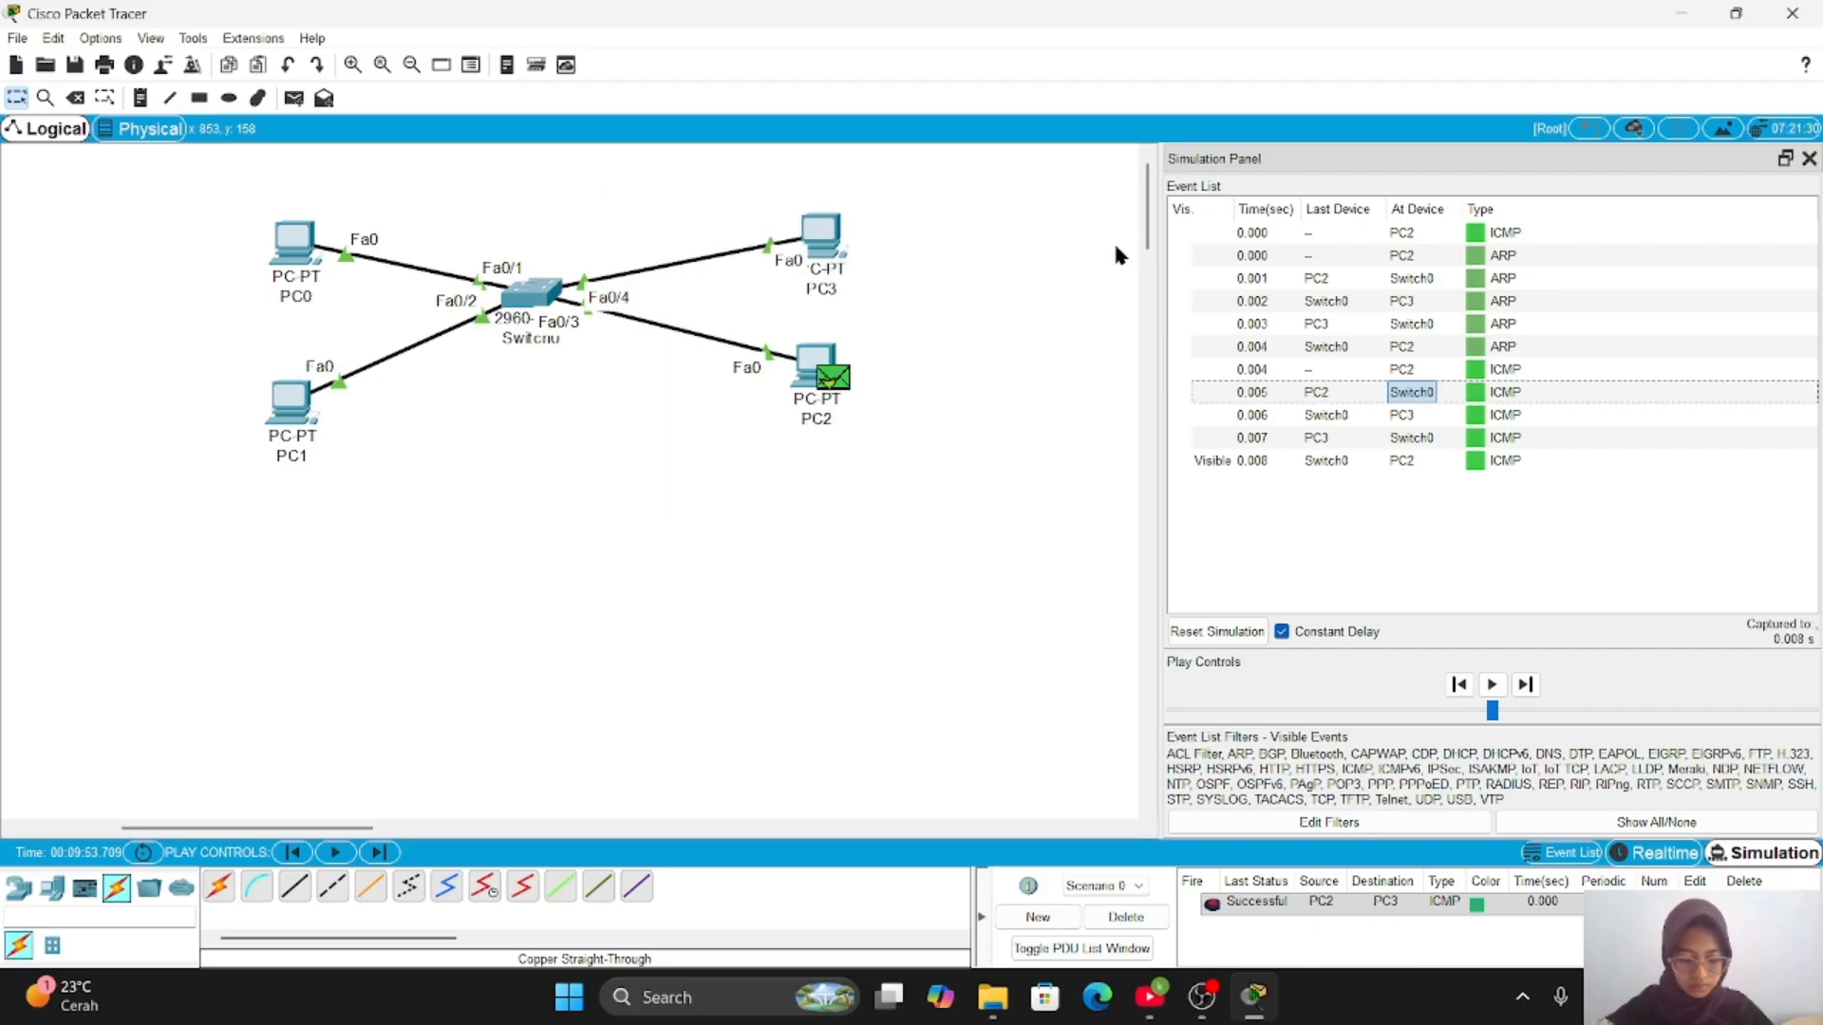
# - Delete the current PDU scenario and run the simulation of a new simple PDU from PC0 to PC1
pyautogui.click(1126, 917)
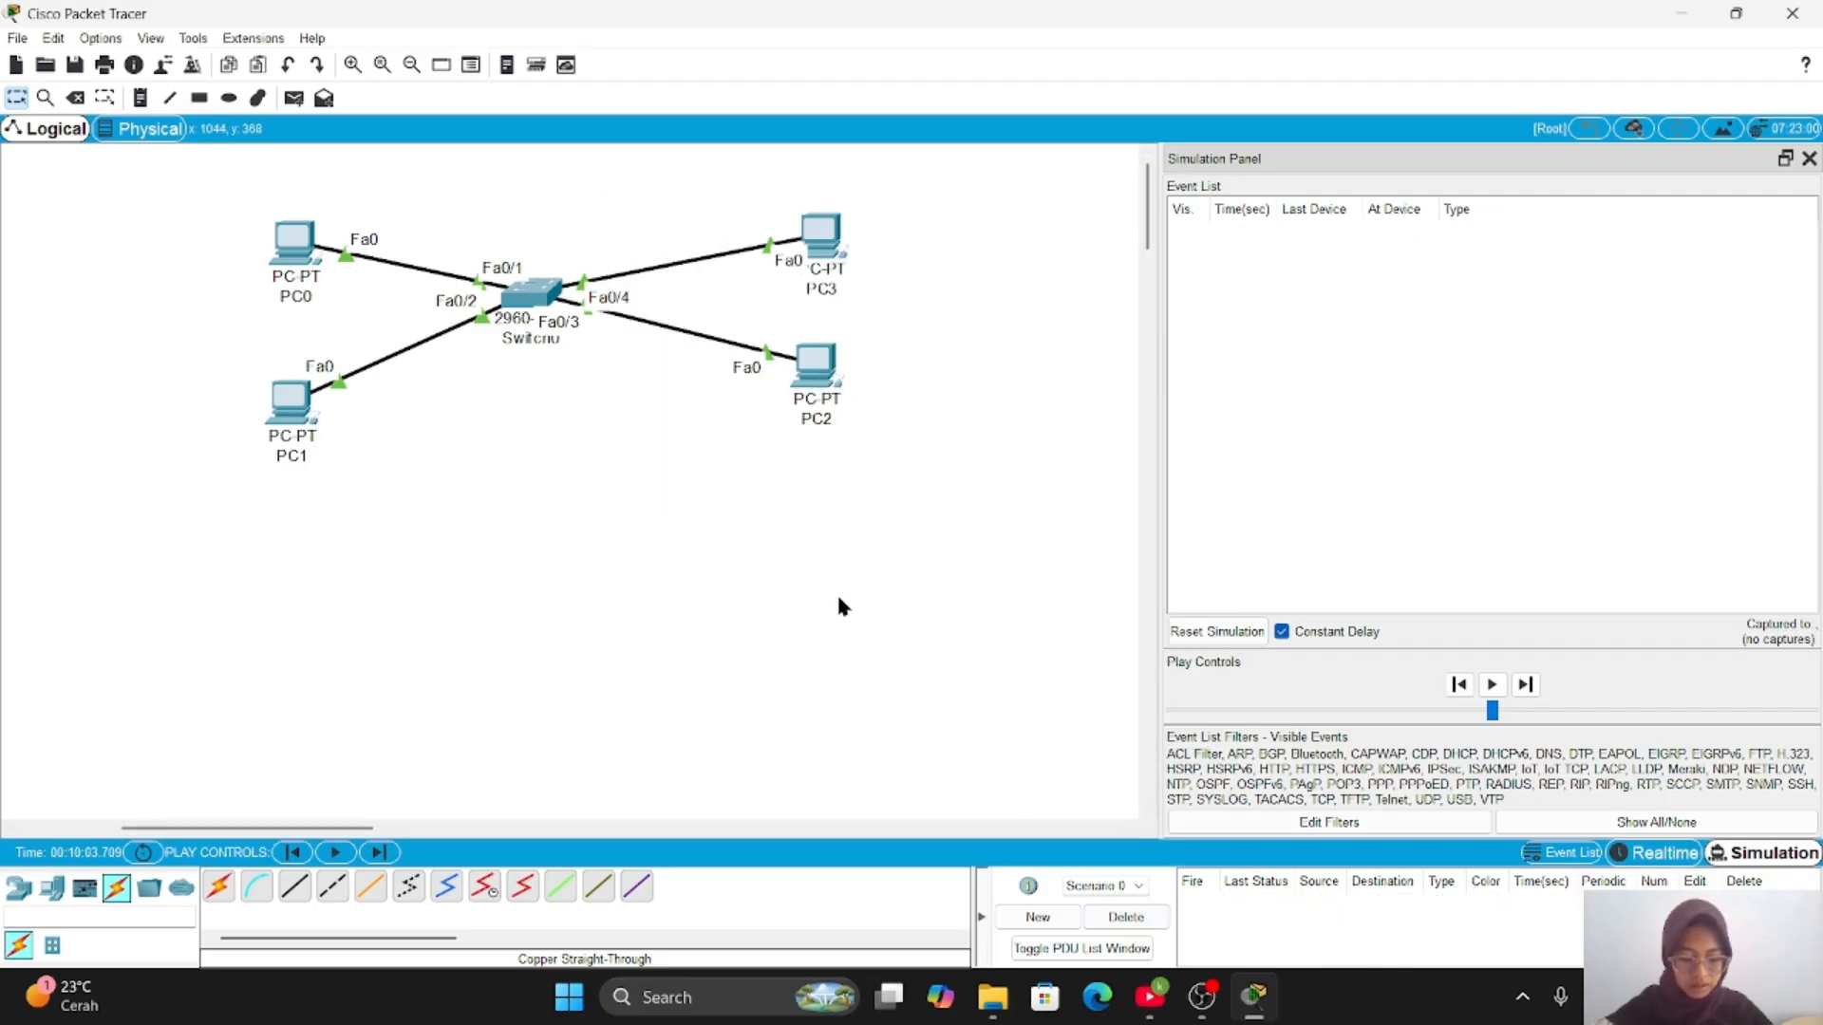
pyautogui.click(294, 98)
pyautogui.click(297, 259)
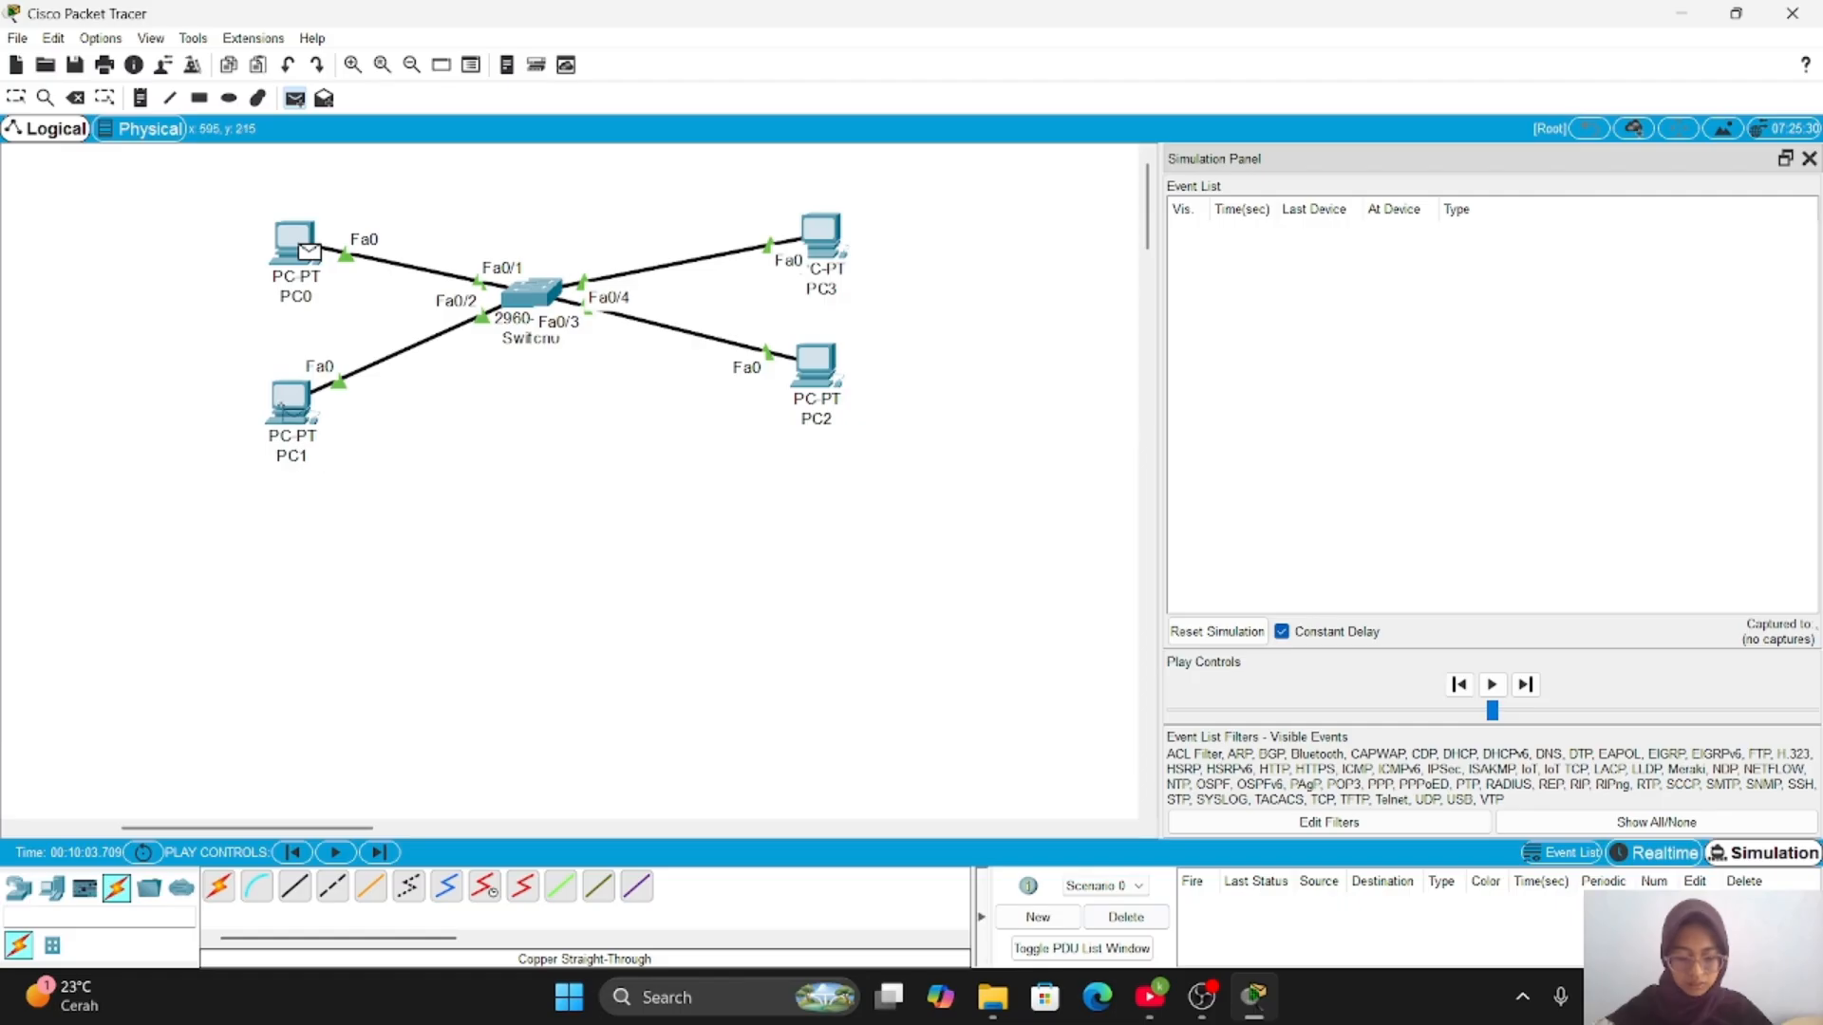
pyautogui.click(290, 414)
pyautogui.click(1492, 686)
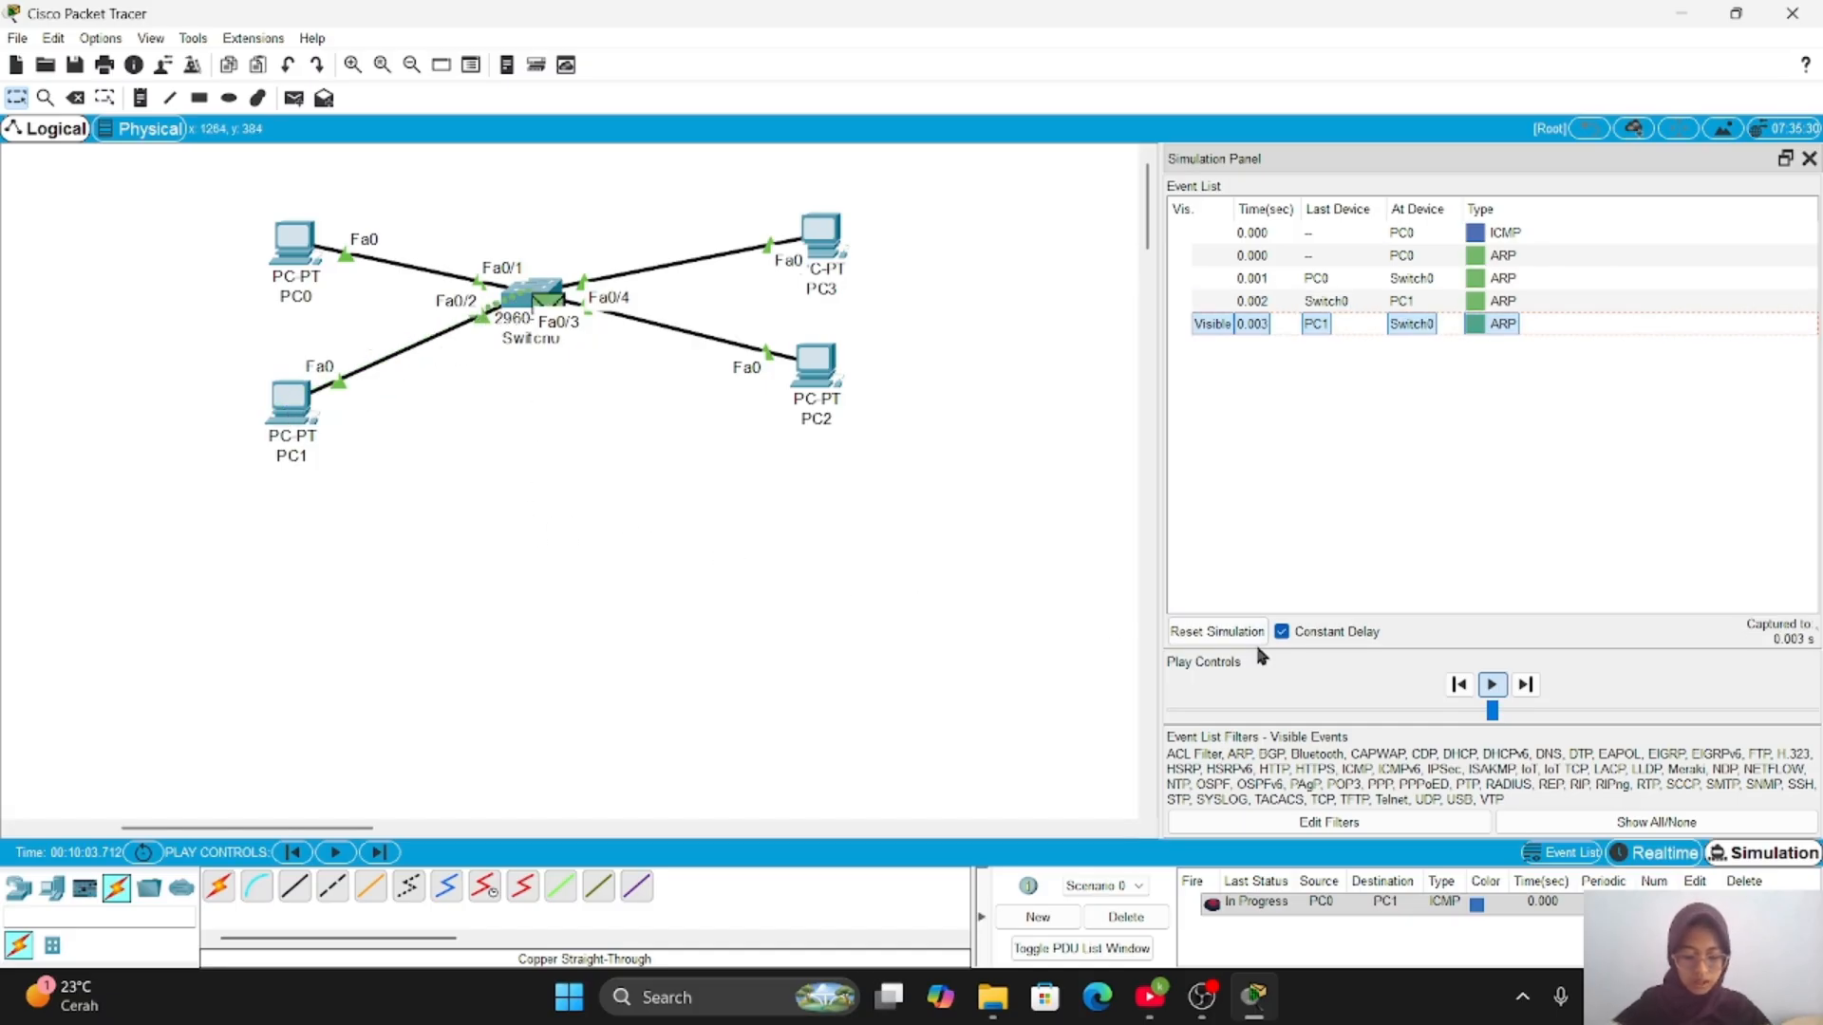
pyautogui.click(1493, 685)
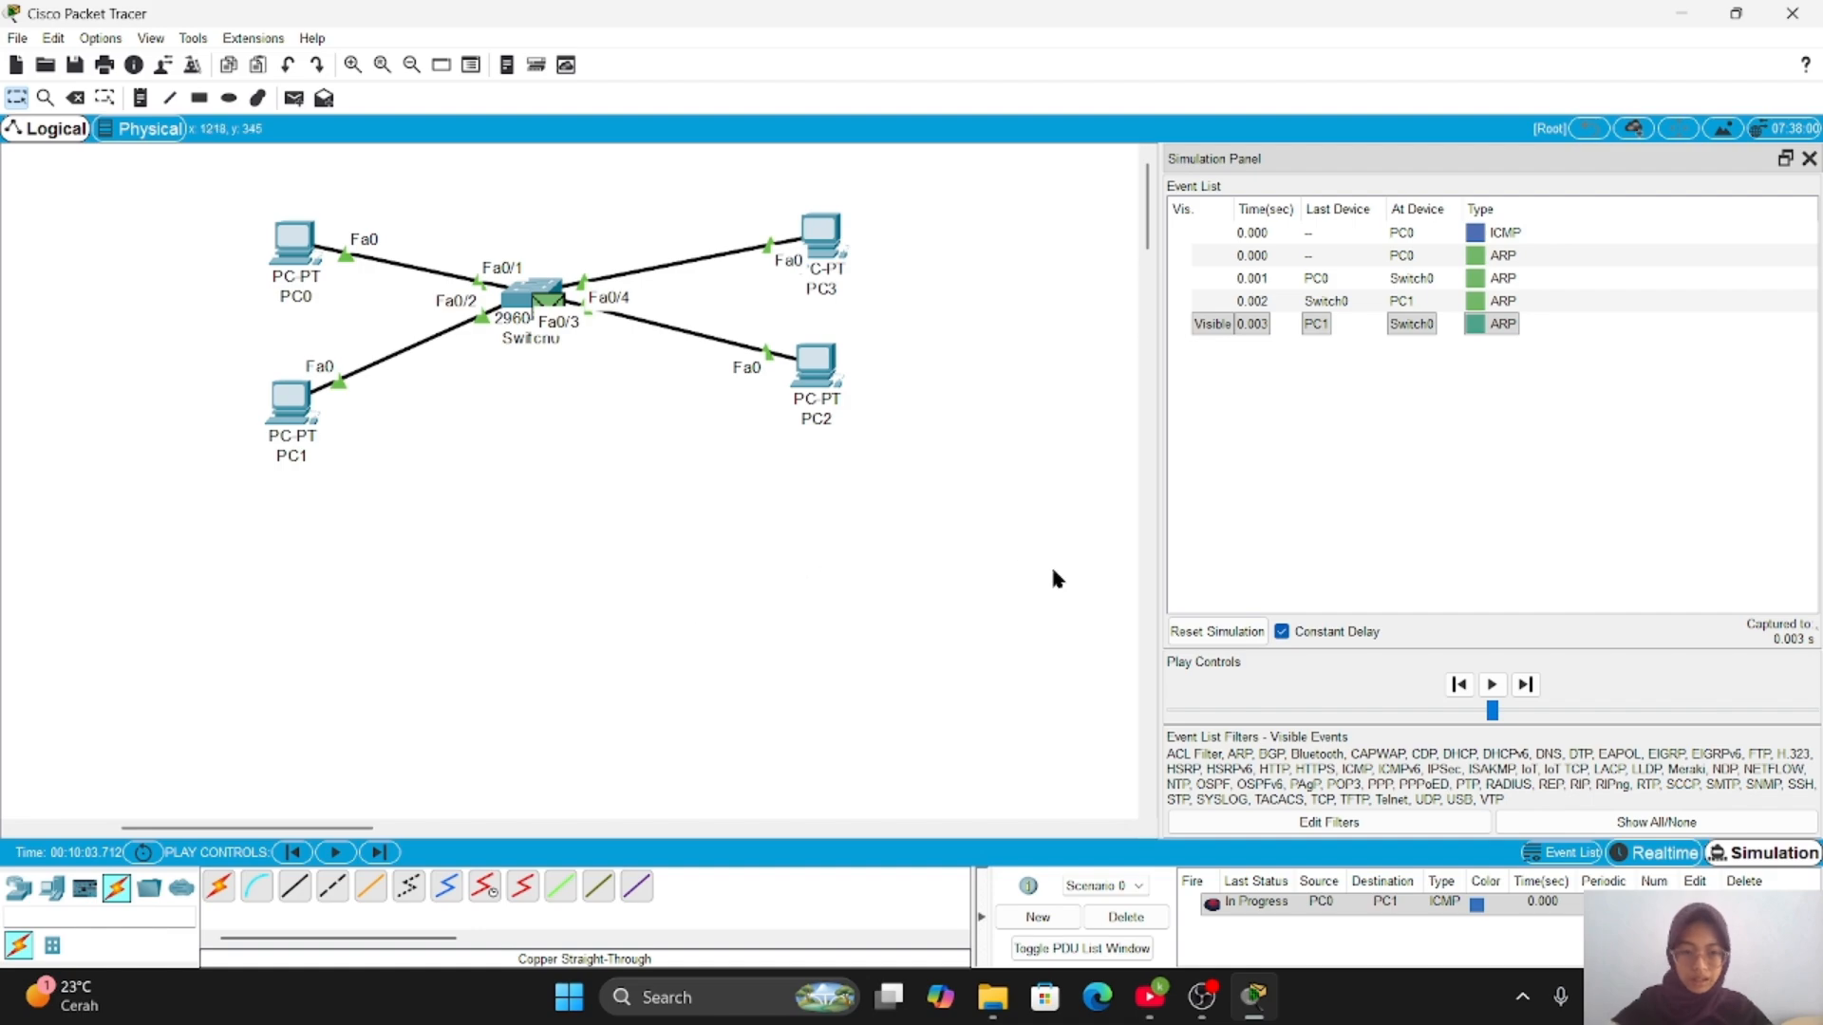
pyautogui.hotkey('shift', 'r')
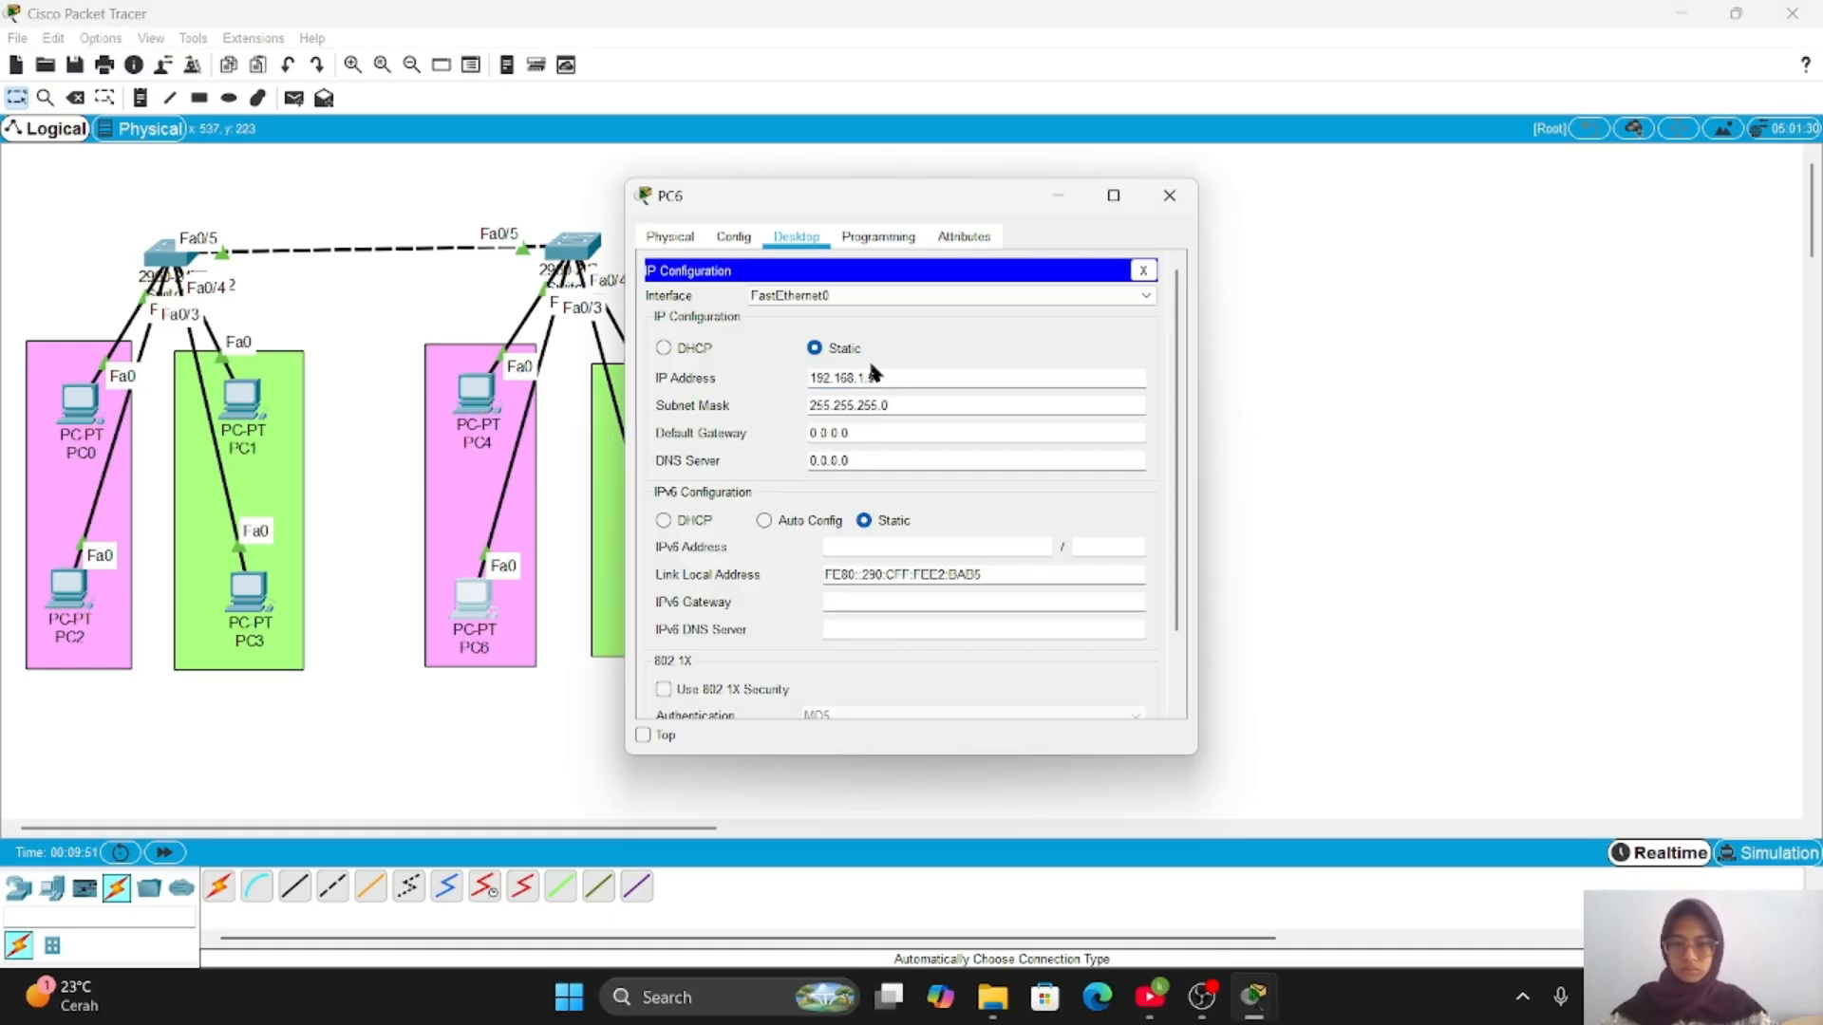
# - Give PC1 the static IP address 192.168.2.1 with its default subnet mask, and close its window
pyautogui.click(1169, 195)
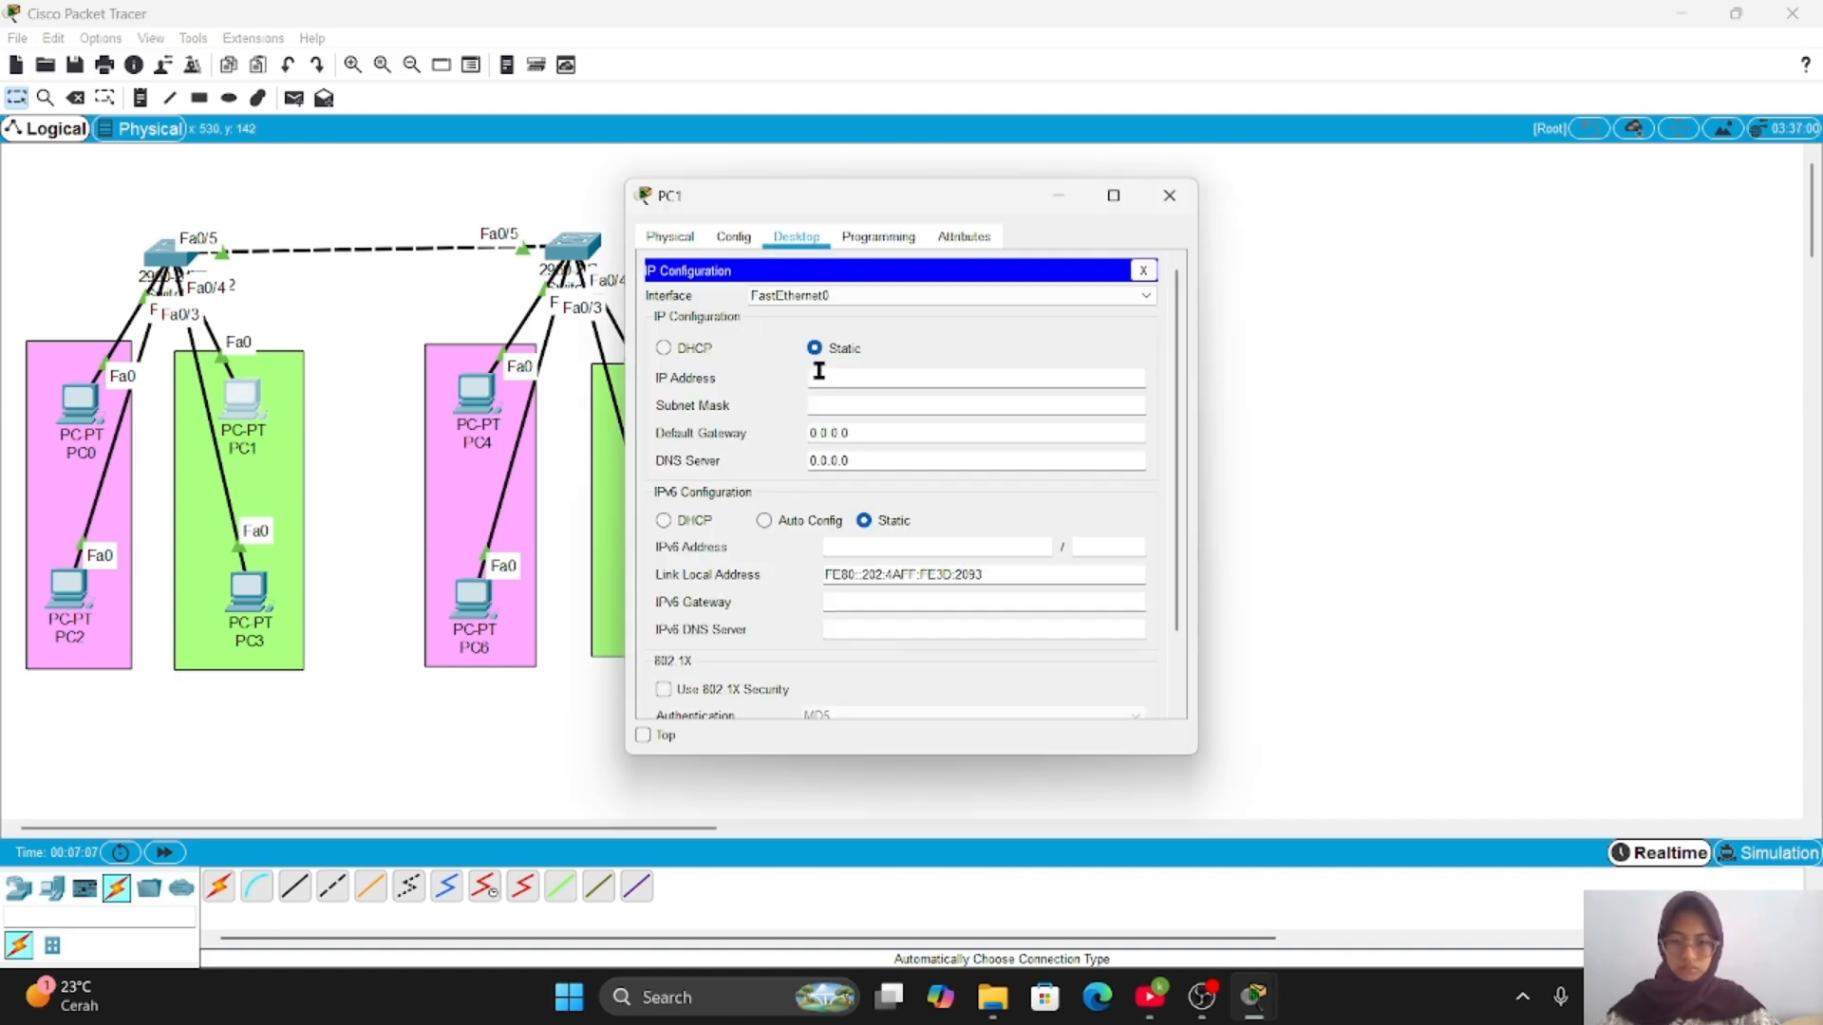
pyautogui.click(819, 377)
pyautogui.write('192.168.2')
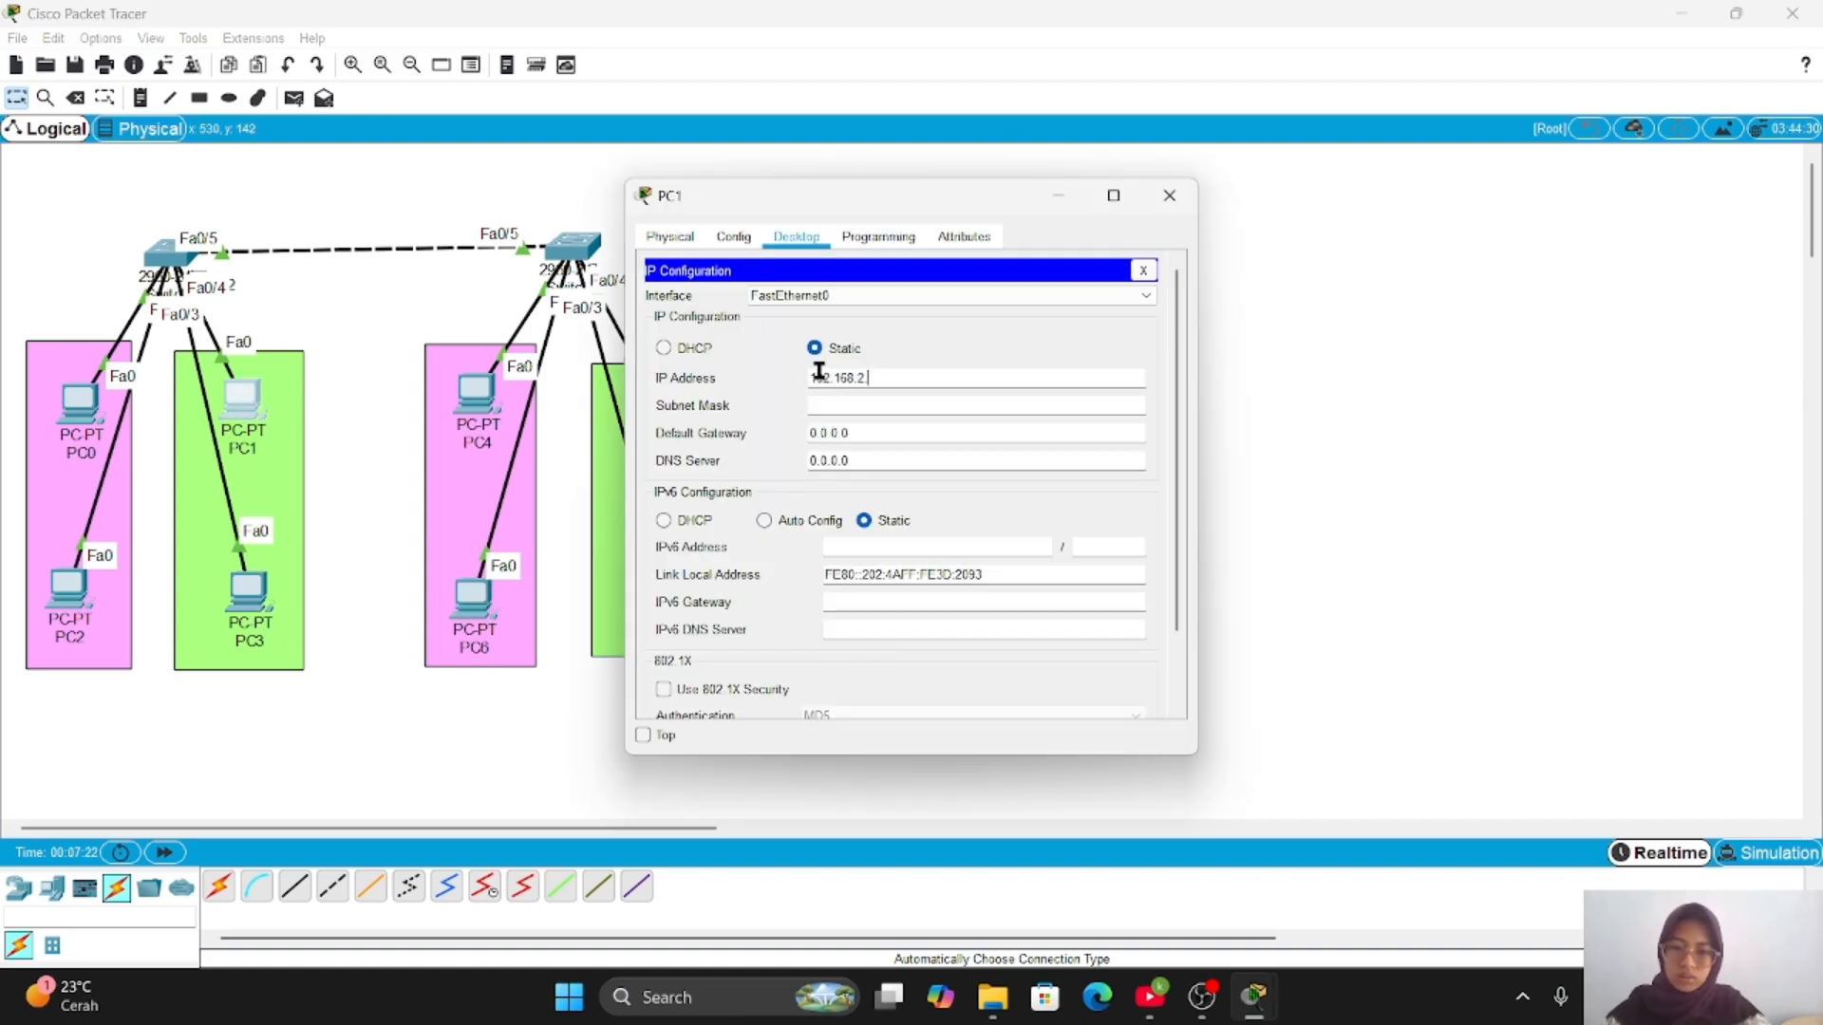
pyautogui.write('.1')
pyautogui.press('Tab')
pyautogui.click(1170, 195)
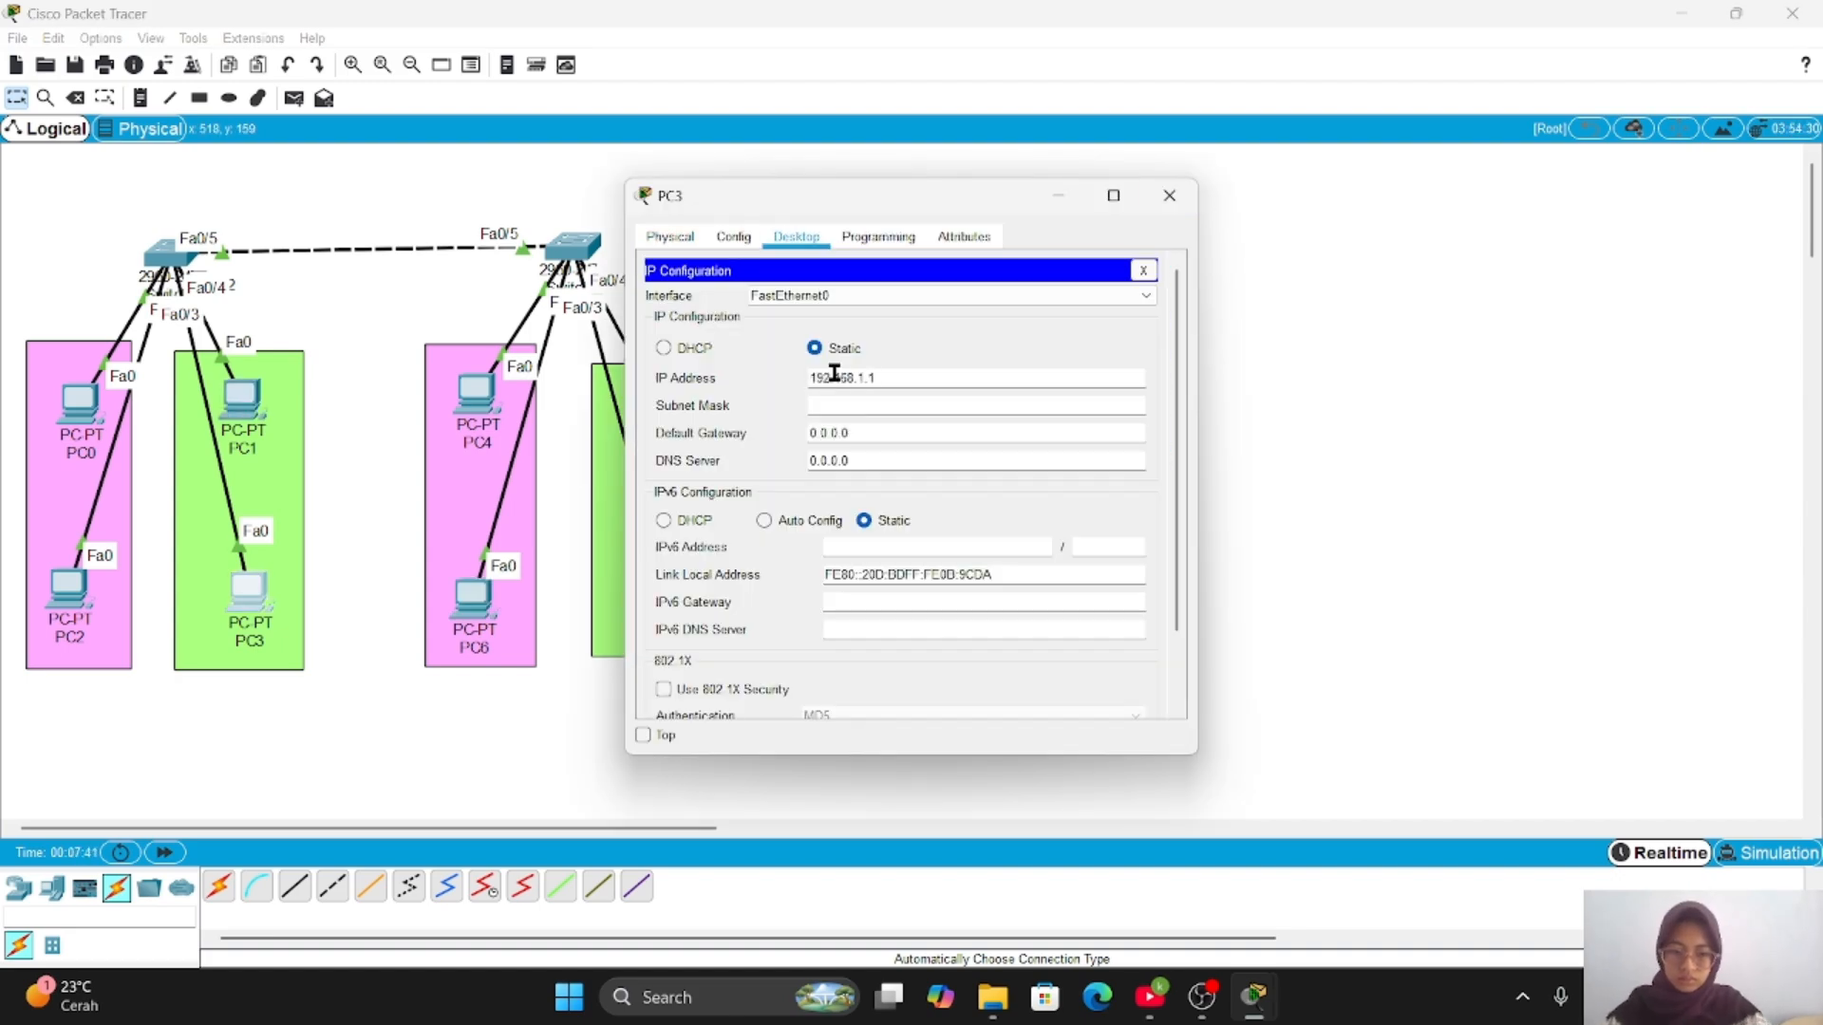
# - Fill in PC3's default subnet mask, and close PC7's finished IP configuration
pyautogui.press('Tab')
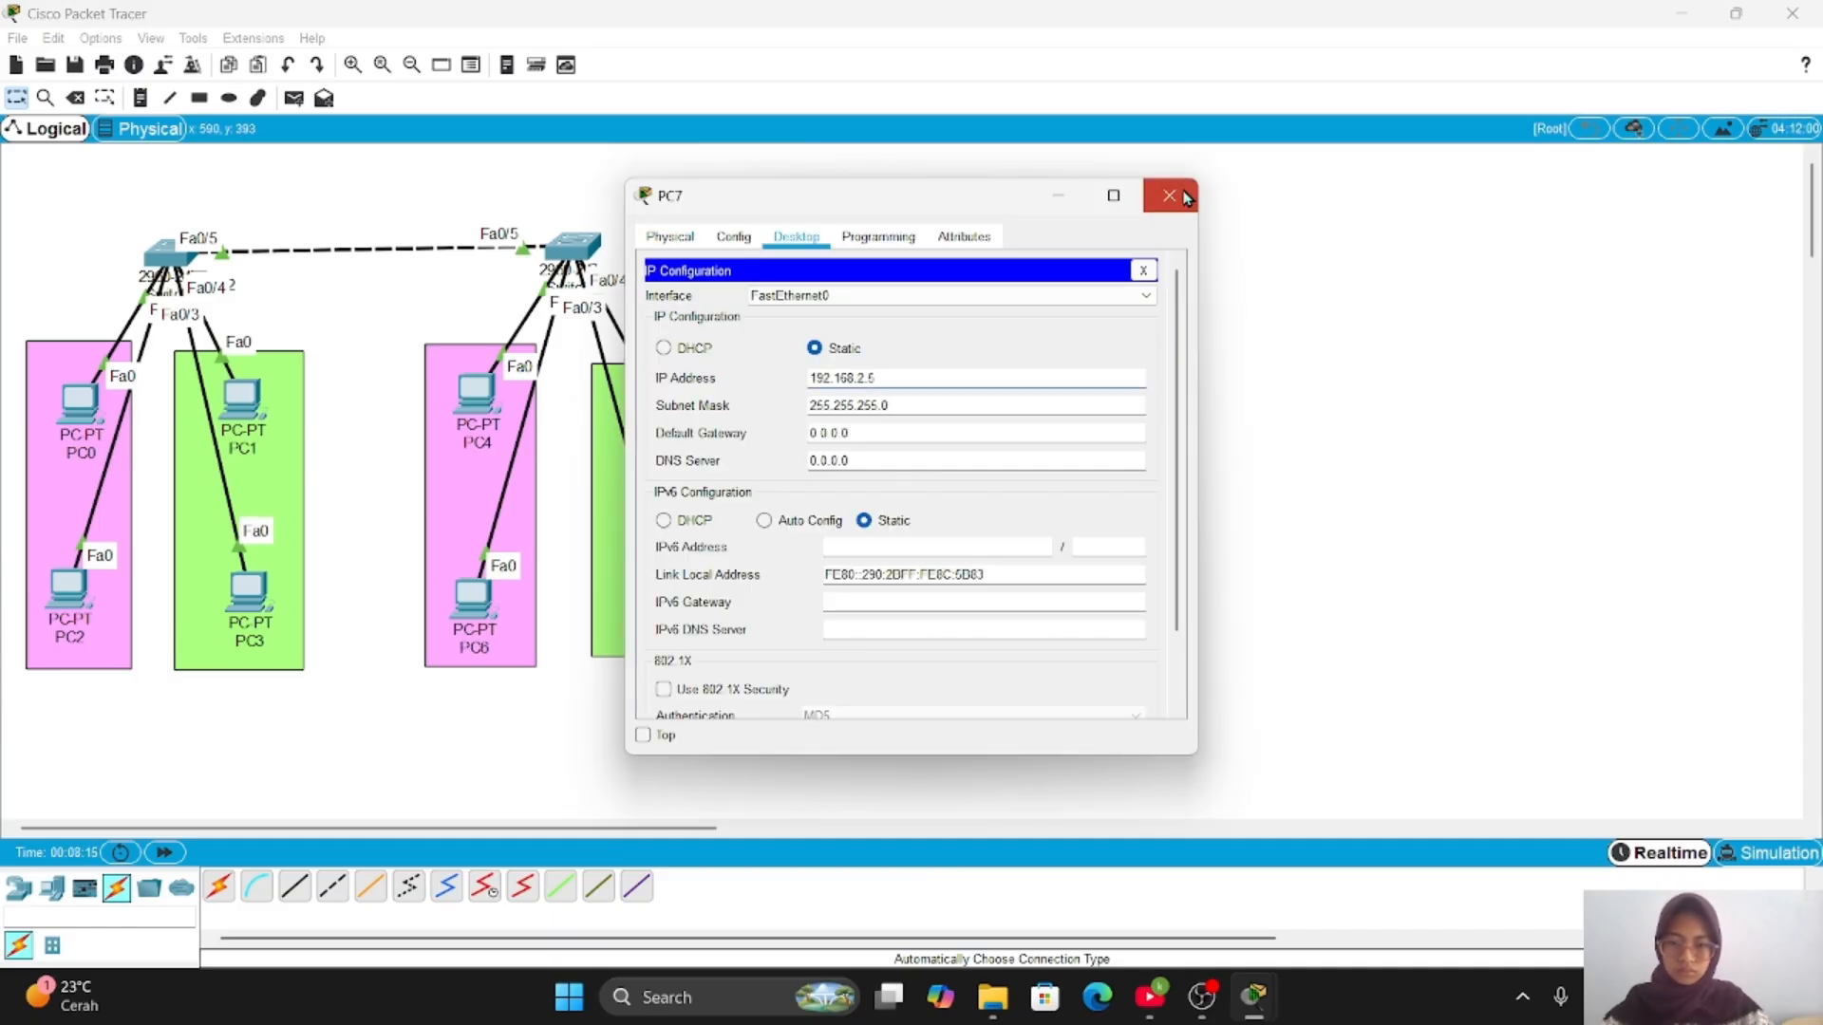
pyautogui.click(1170, 196)
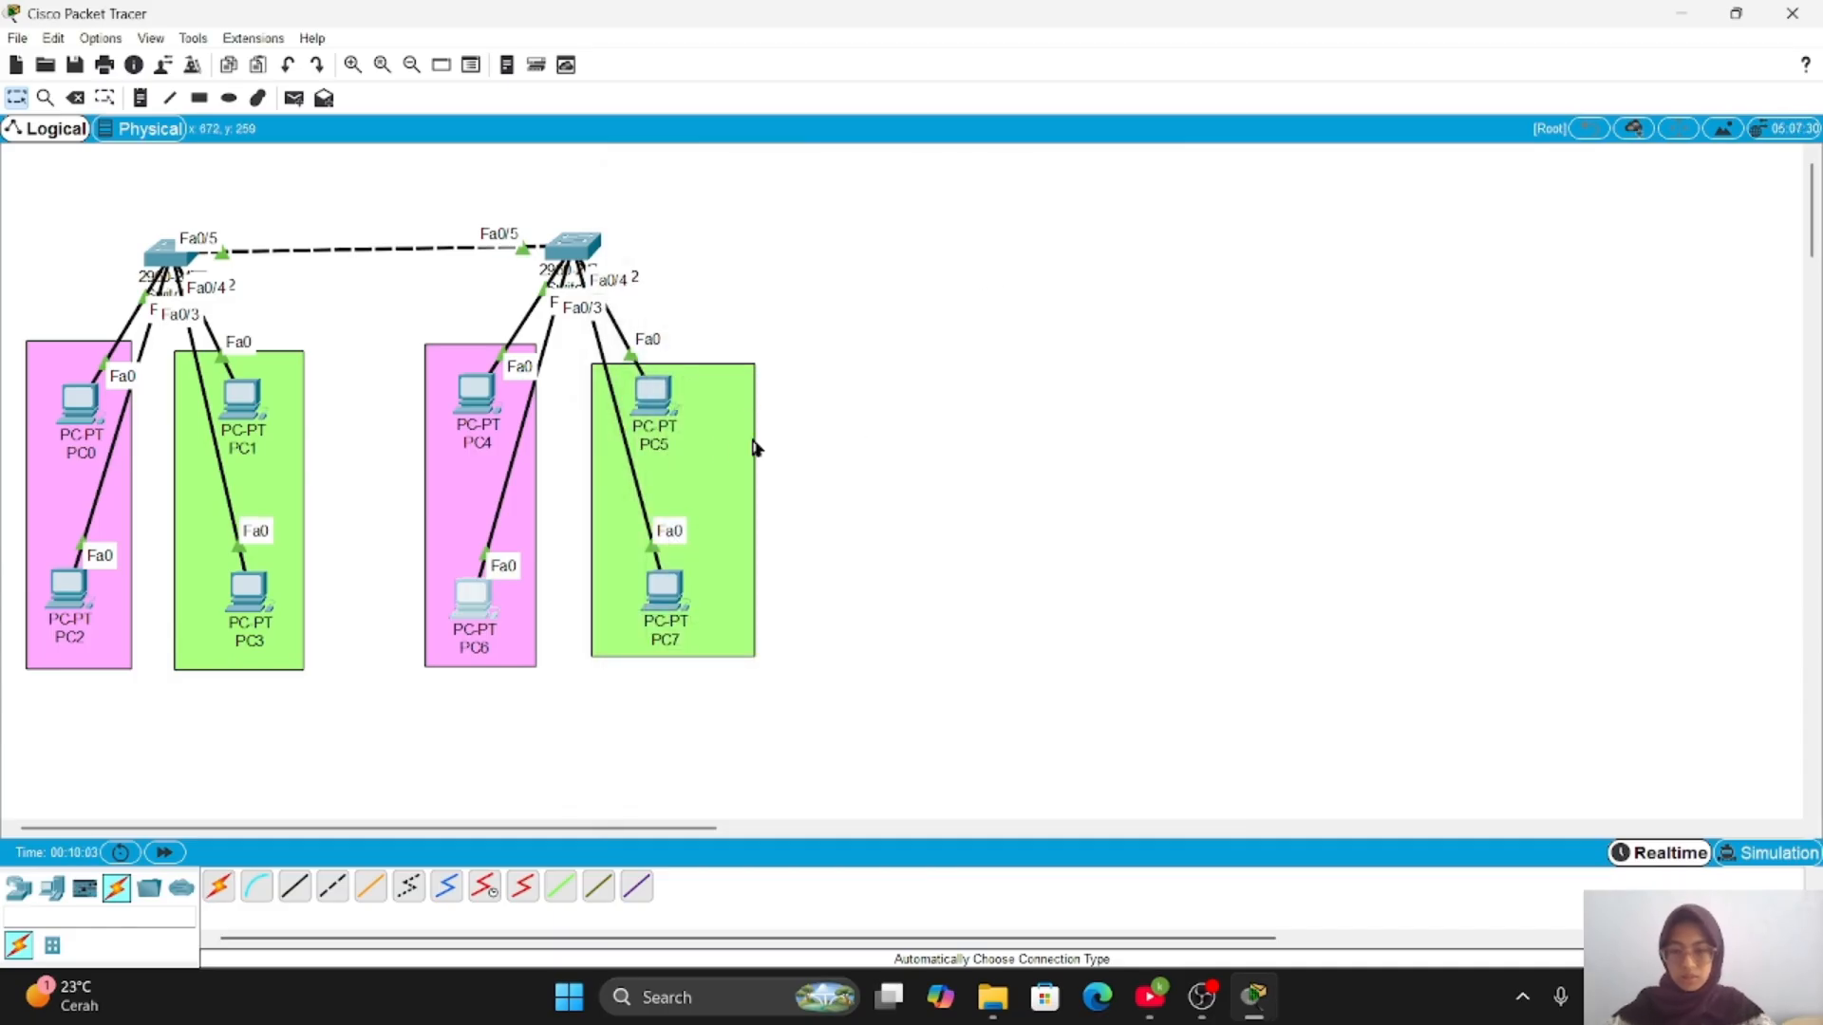
# - Open the command line of Switch0 and enter global configuration mode with en and conf t
pyautogui.click(168, 253)
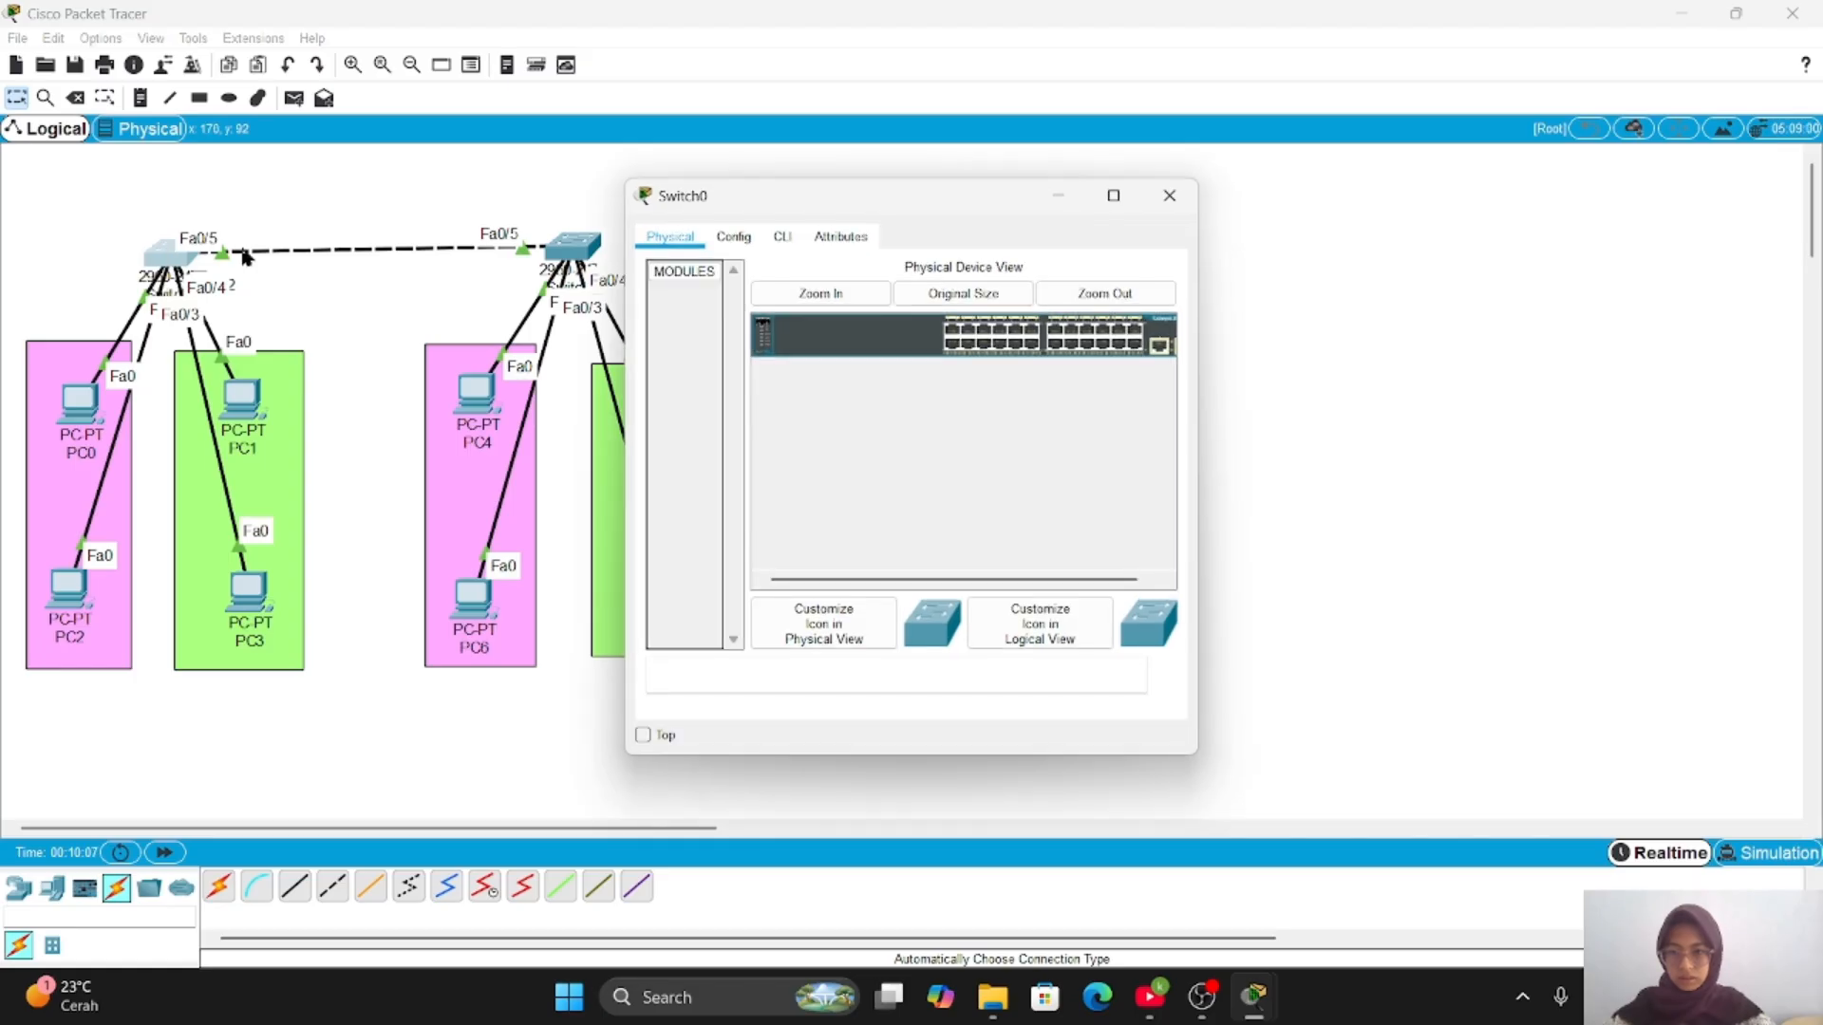
pyautogui.click(784, 241)
pyautogui.press('Return')
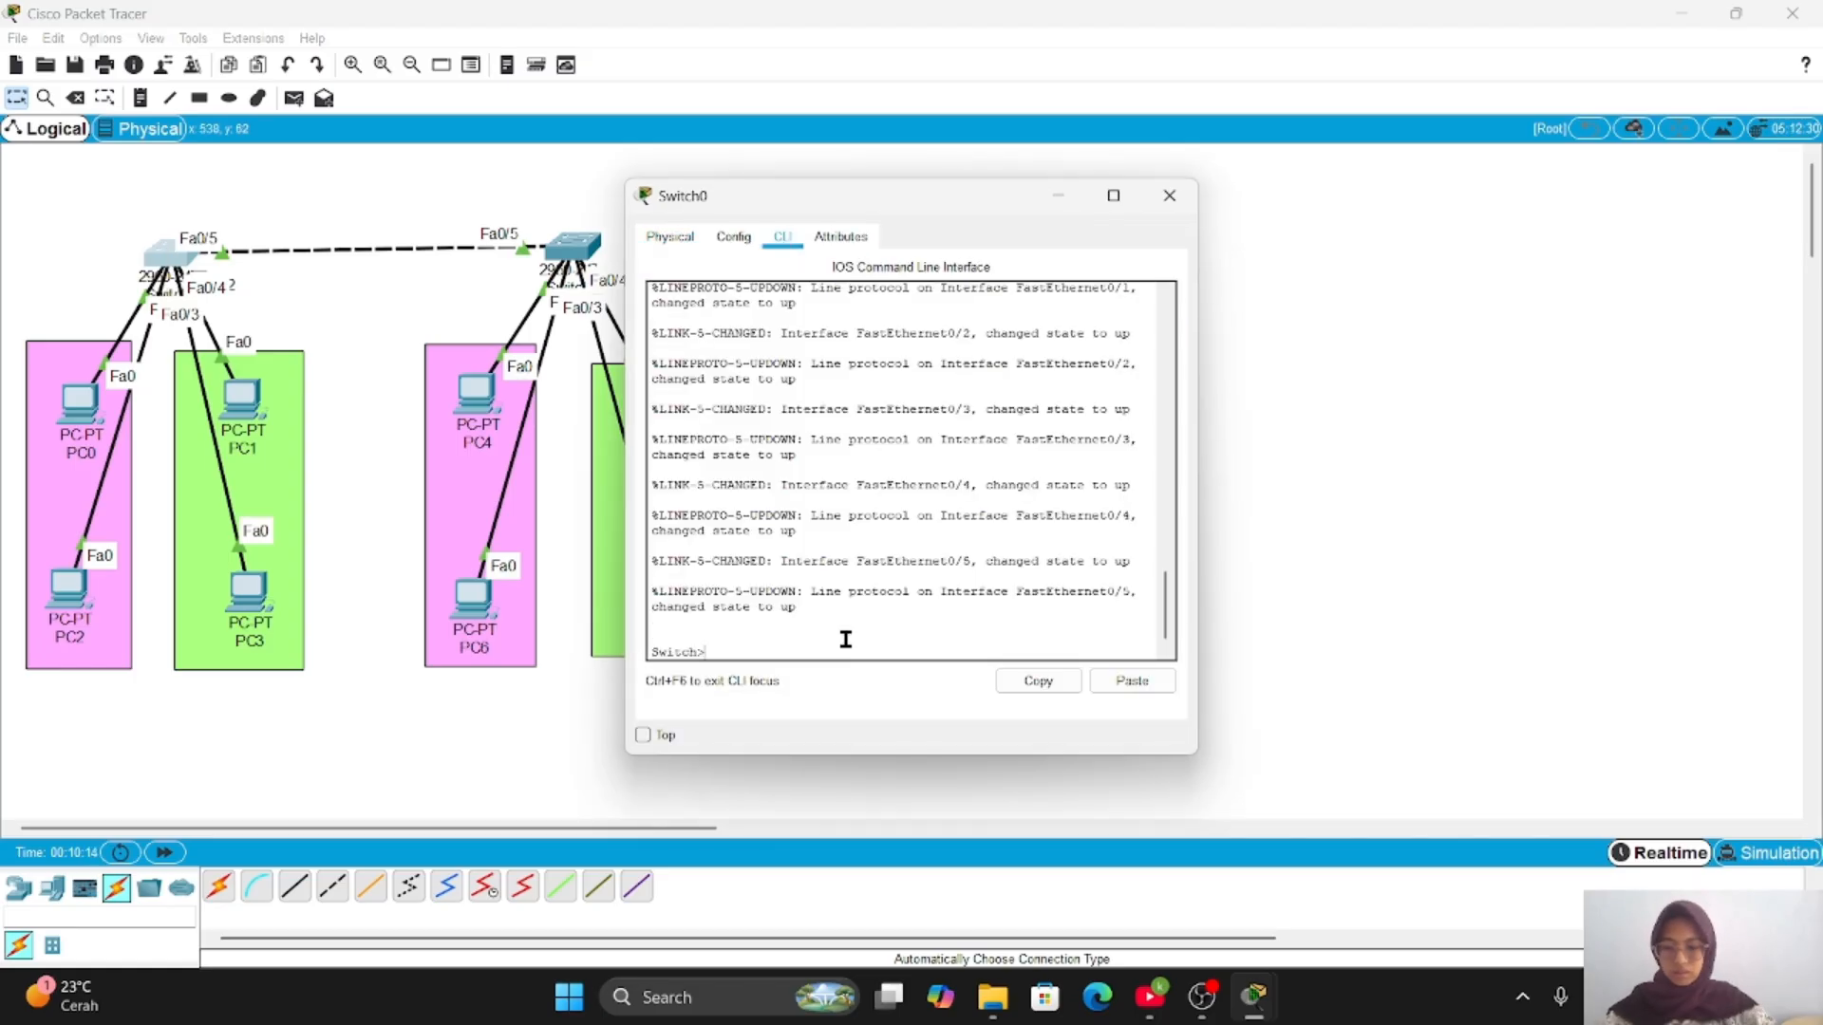
pyautogui.write('en')
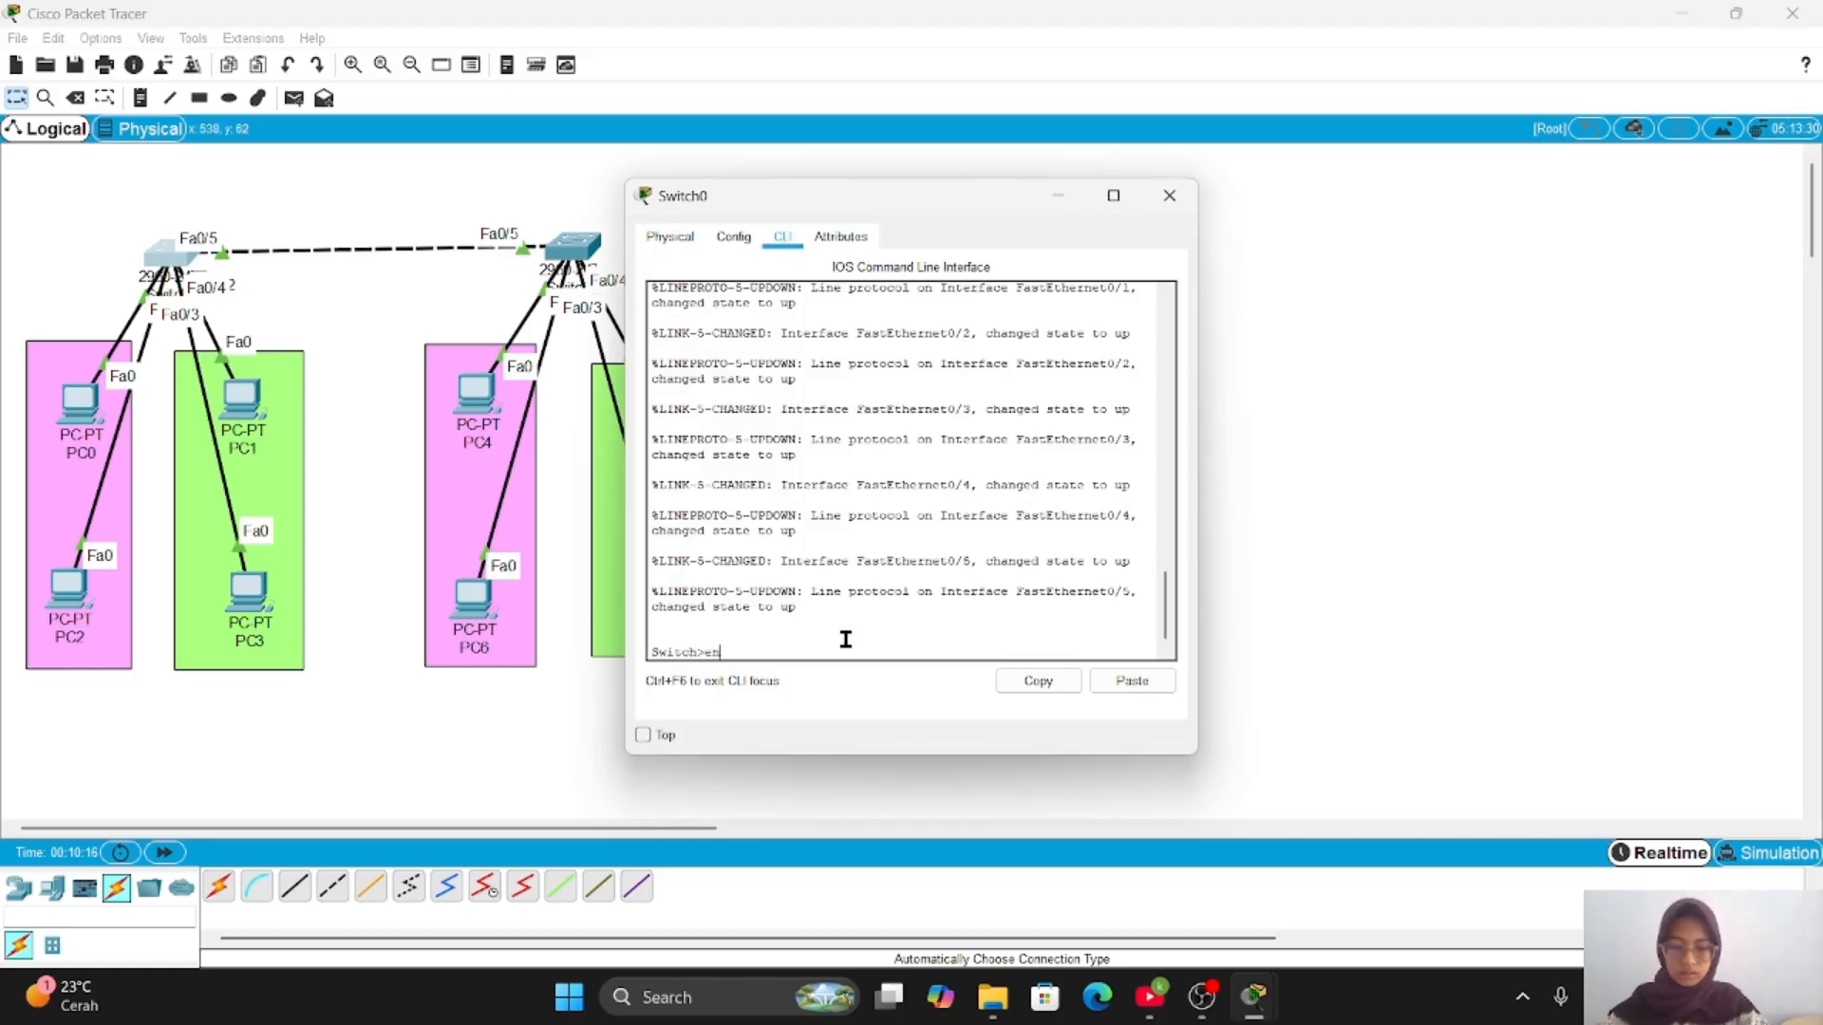
pyautogui.press('Return')
pyautogui.write('conf t')
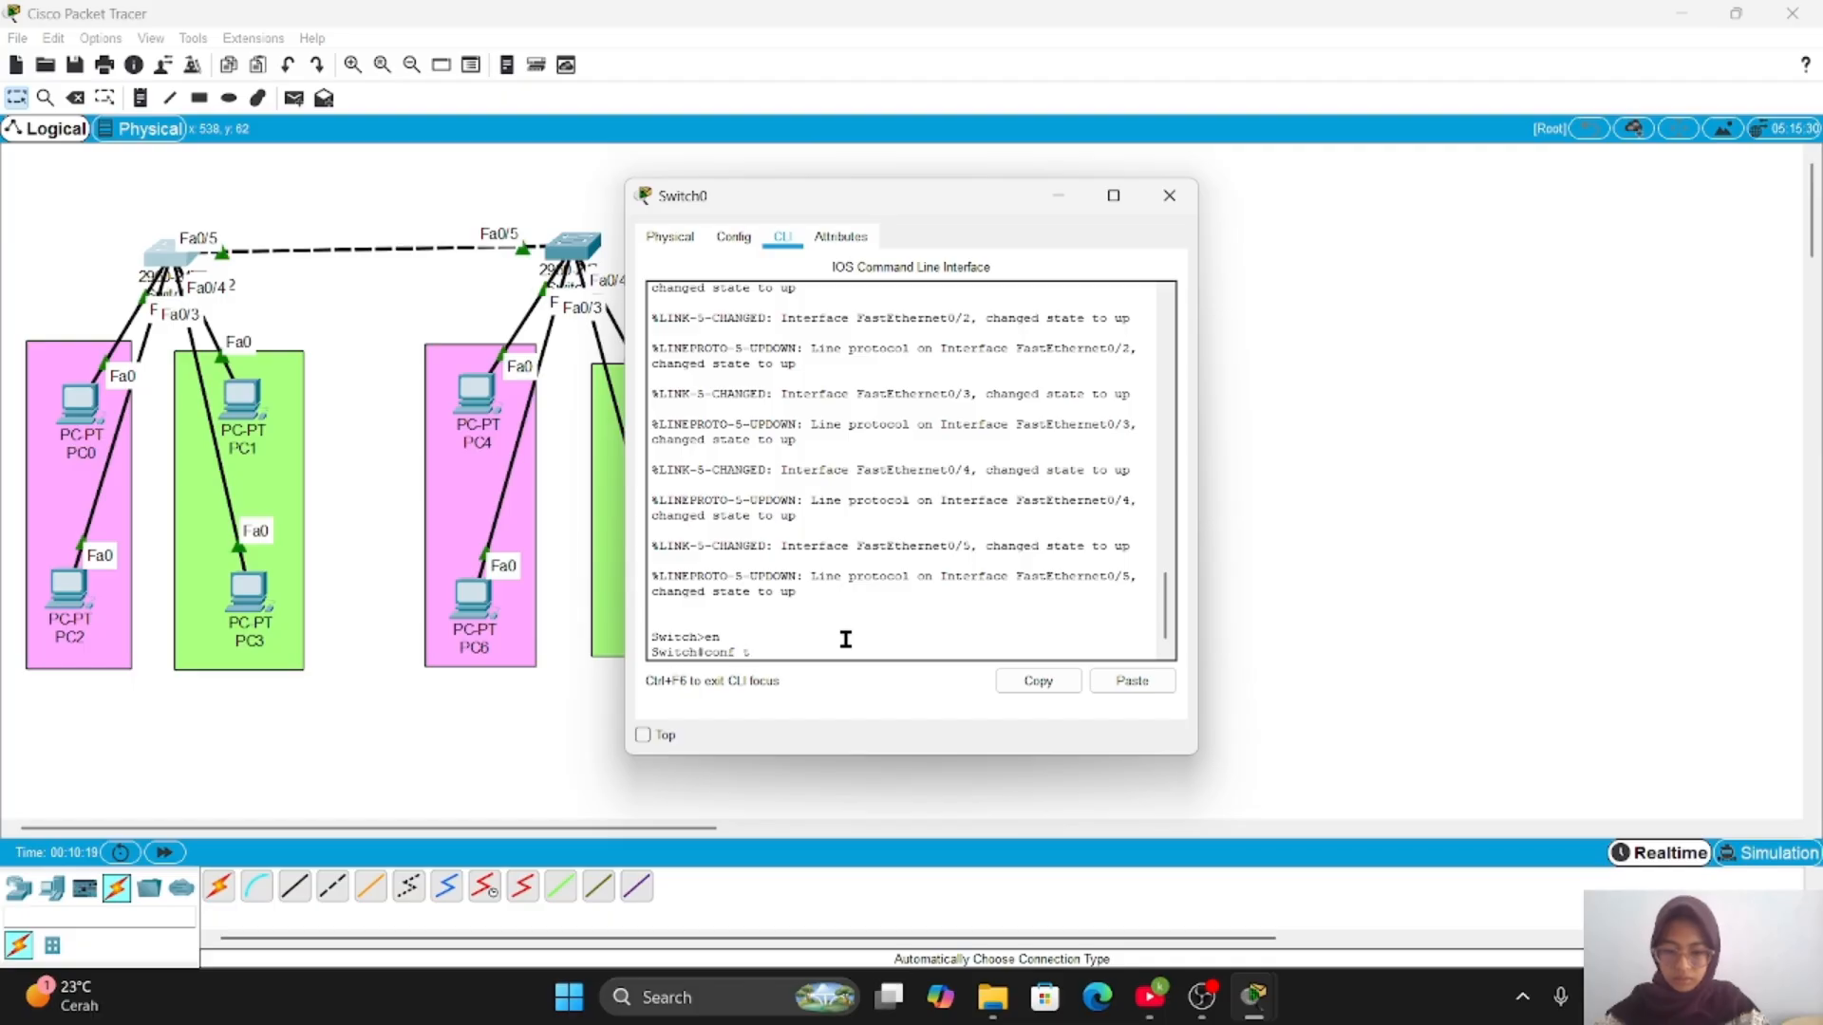
pyautogui.press('Return')
# - Create VLAN 2 on Switch0 and name it ungu
pyautogui.write('vlan 2')
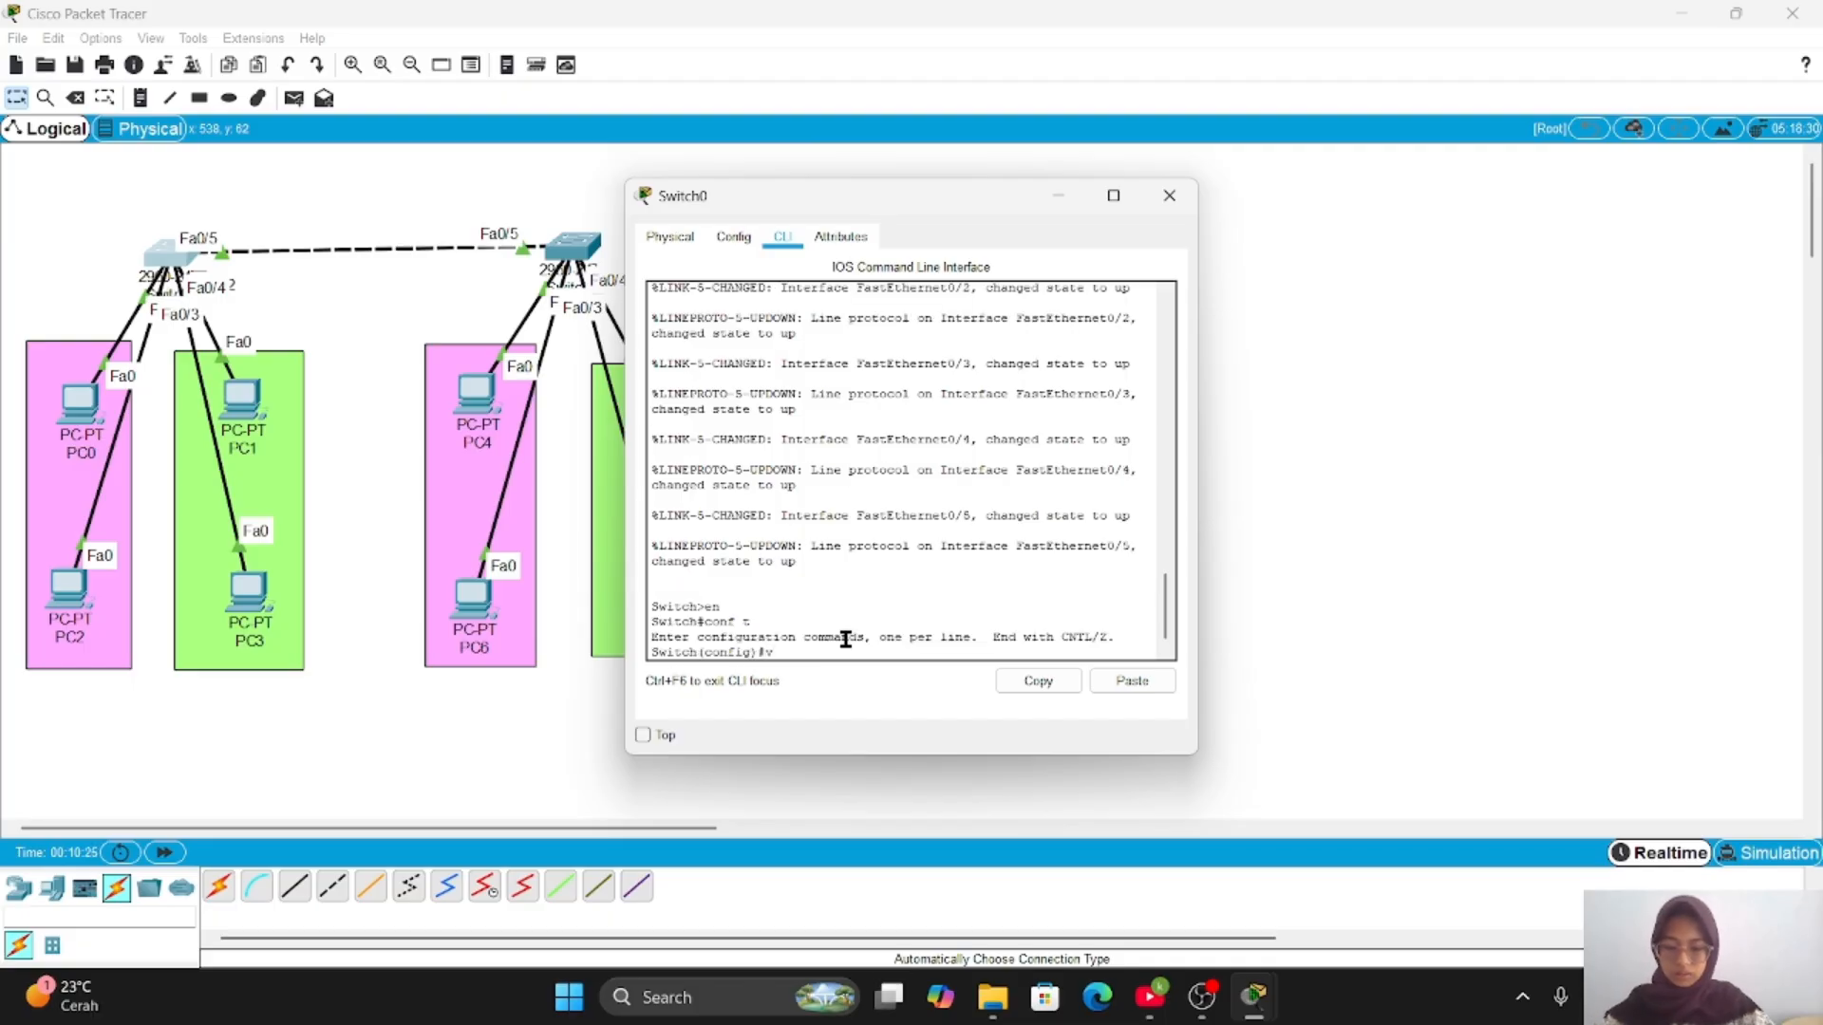
pyautogui.press('Return')
pyautogui.write('name un')
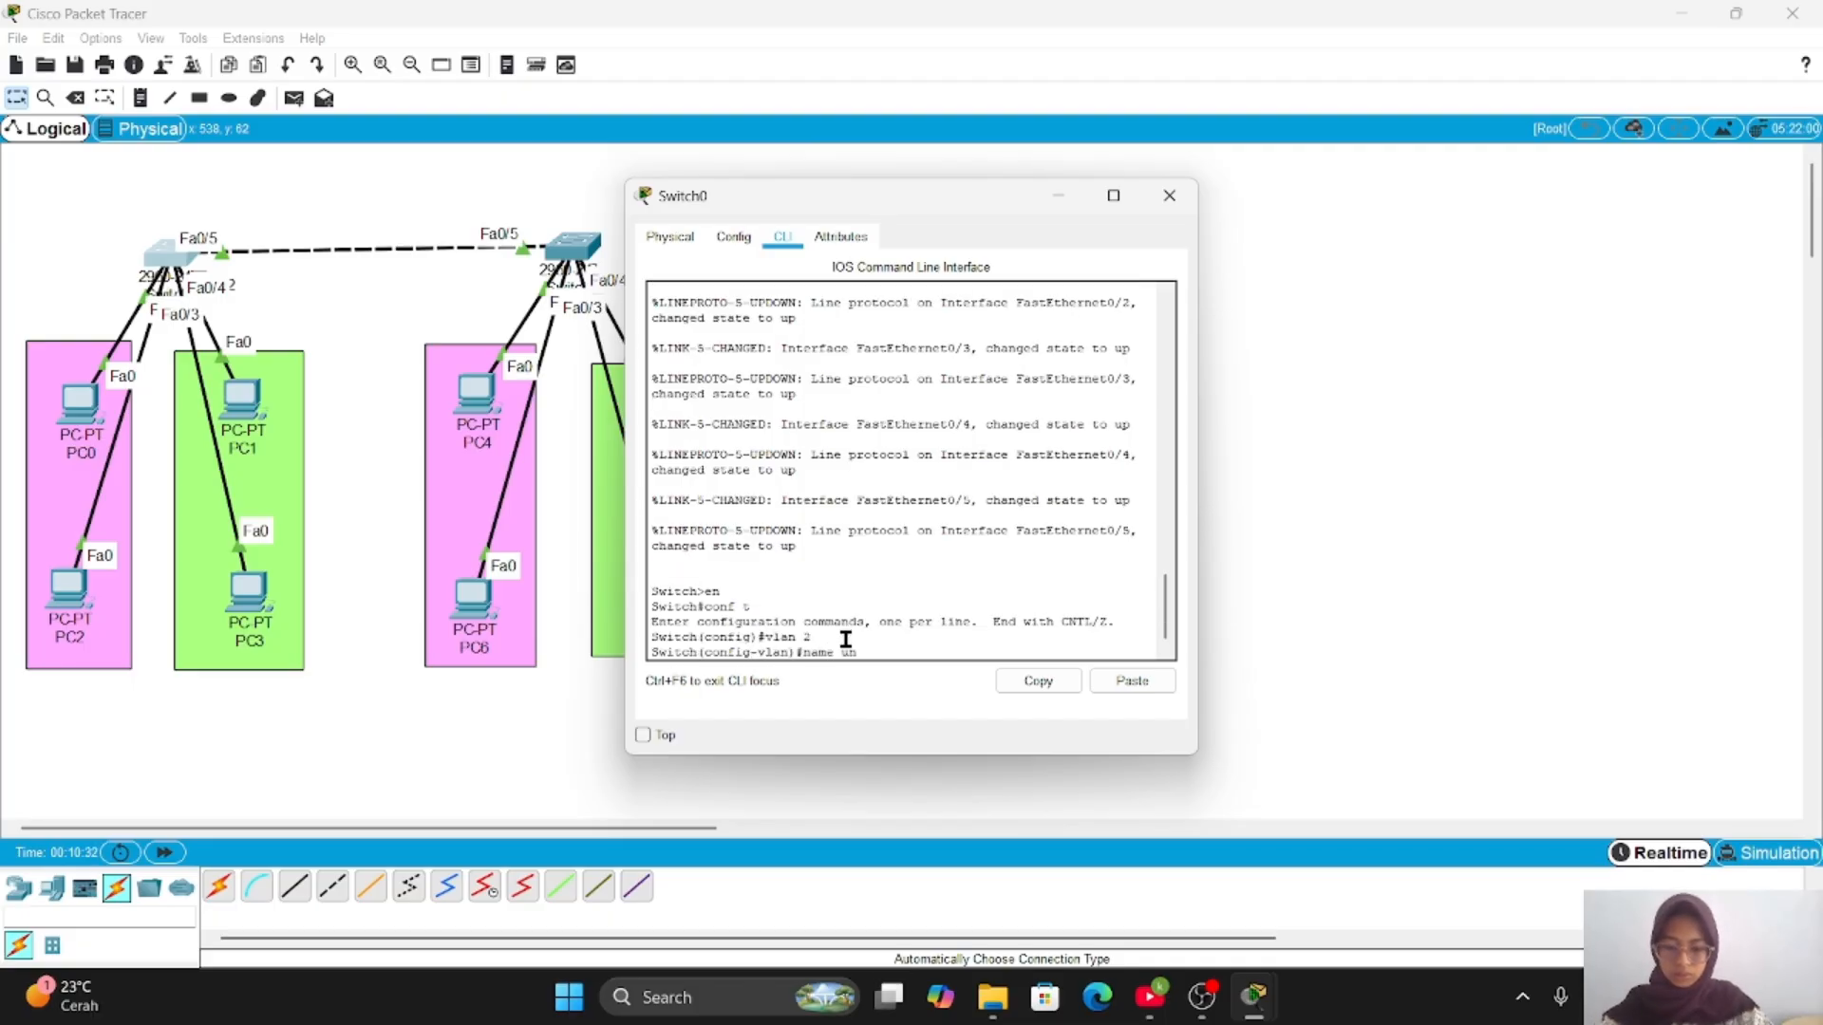
pyautogui.write('gu')
pyautogui.press('Return')
# - Create VLAN 3 on Switch0, name it hijau, and return to global configuration mode
pyautogui.write('vlan 3')
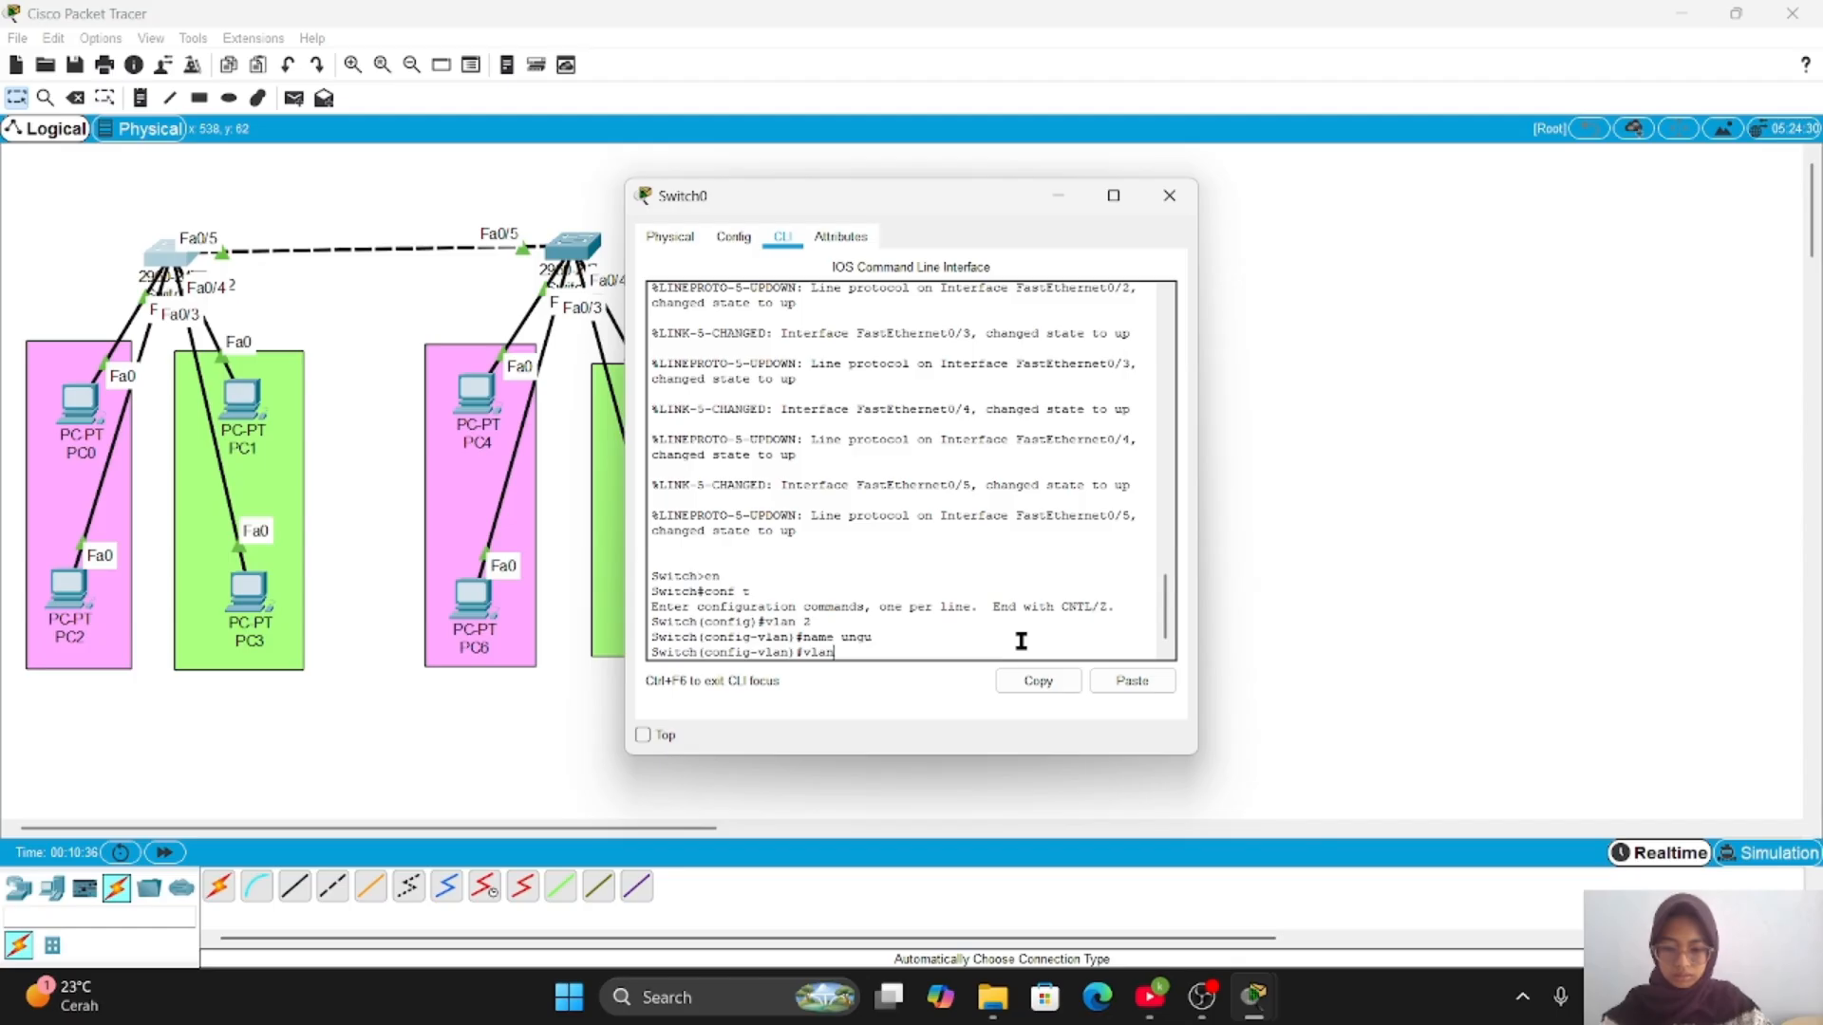
pyautogui.press('Return')
pyautogui.write('name ')
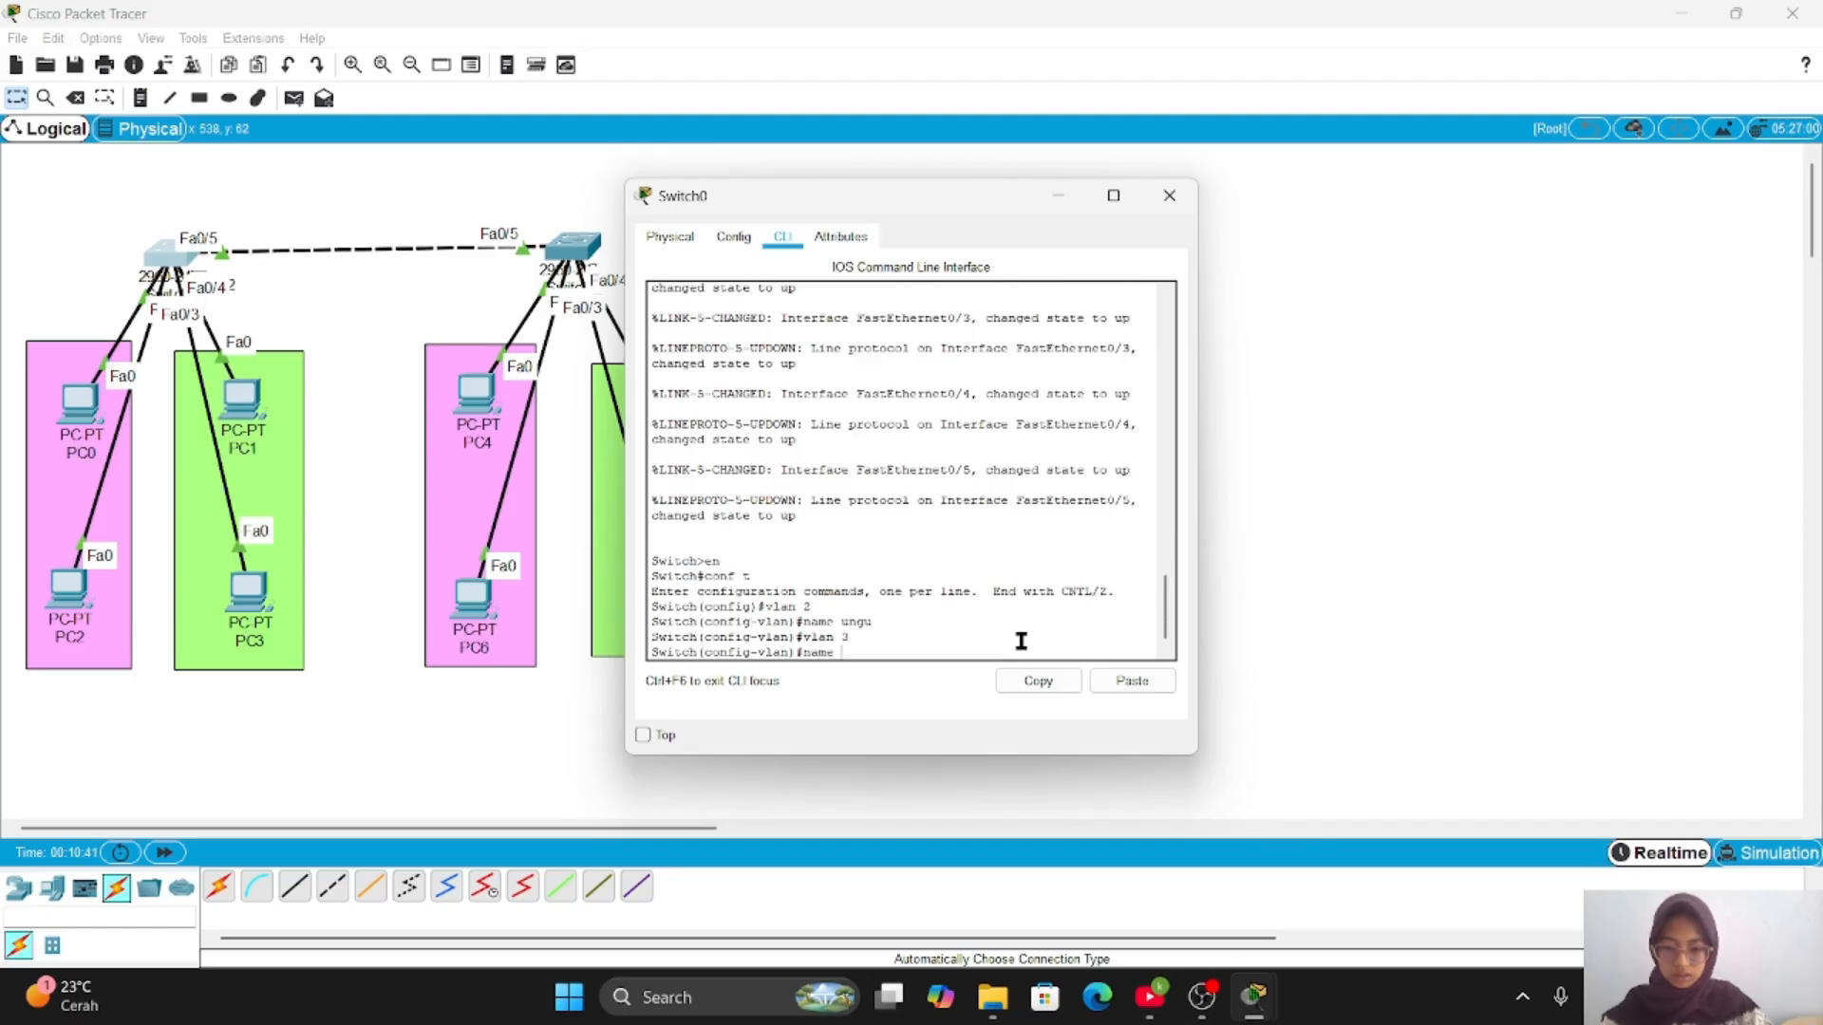
pyautogui.write('hijau')
pyautogui.press('Return')
pyautogui.write('ex')
pyautogui.press('Return')
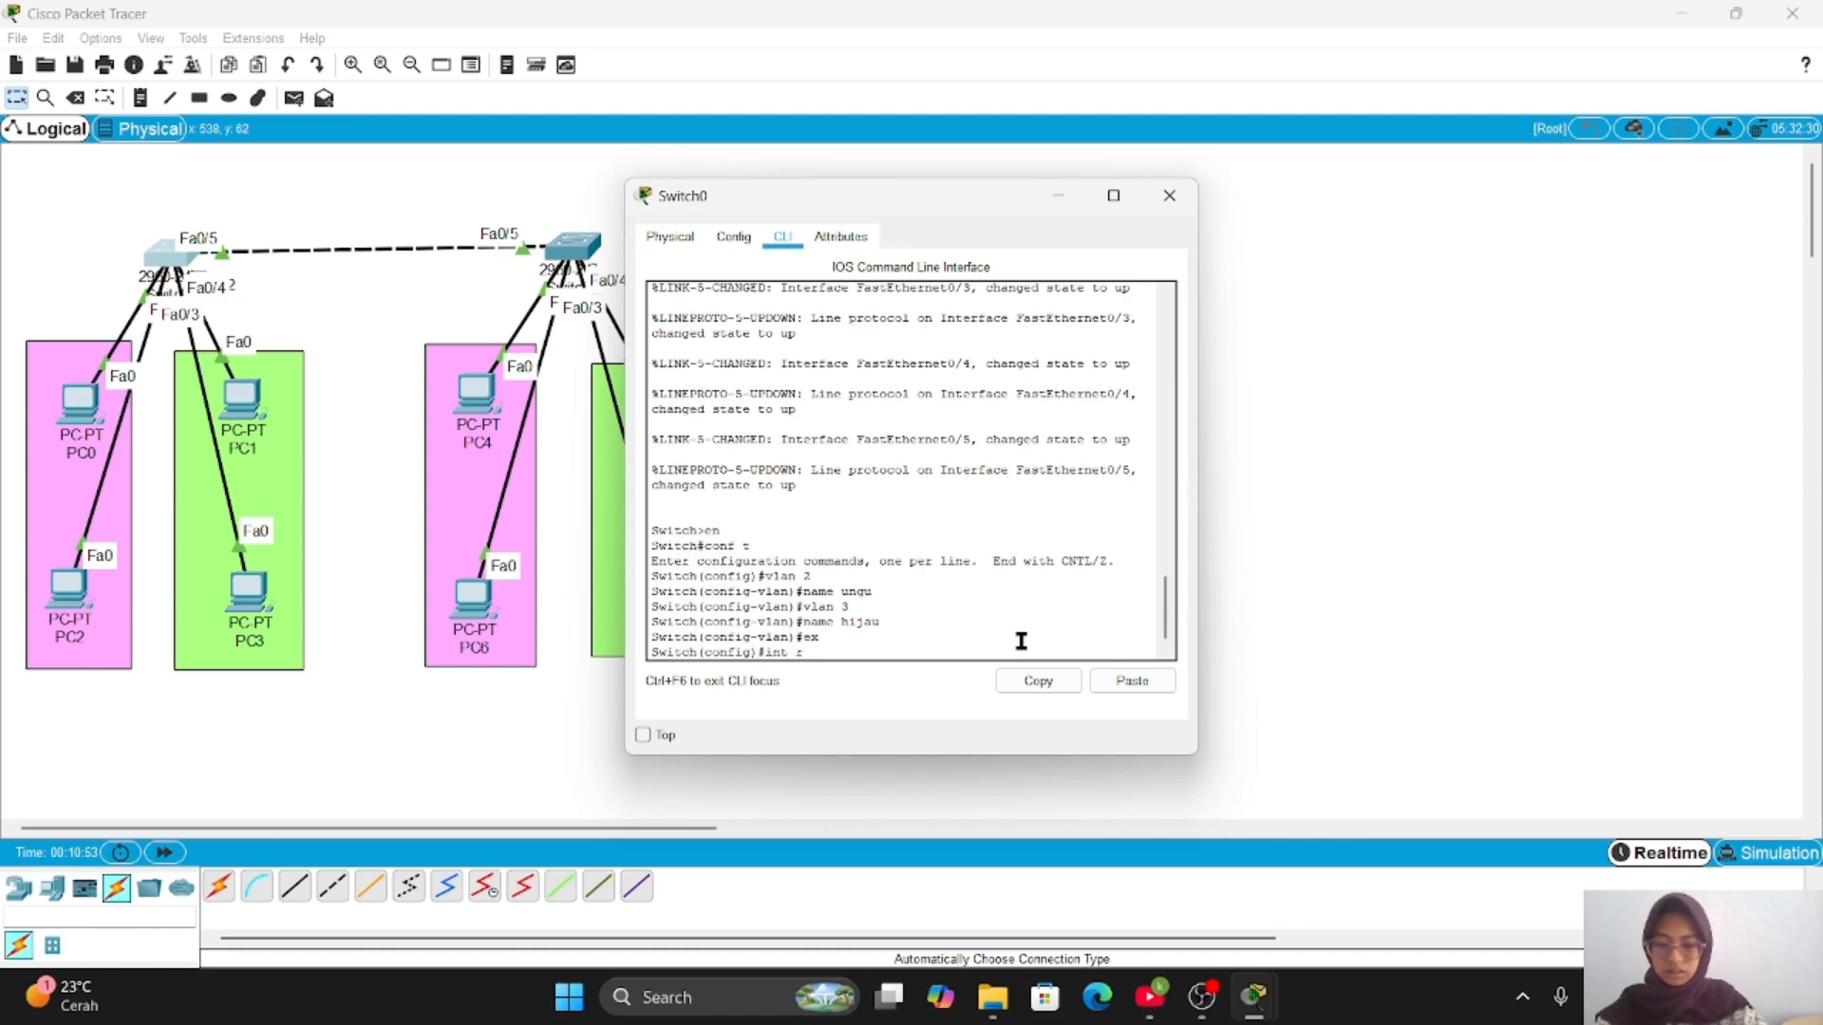
# - Set Switch0's interface range fa0/1-2 to access mode and assign it to VLAN 2
pyautogui.write('int fa fa0//')
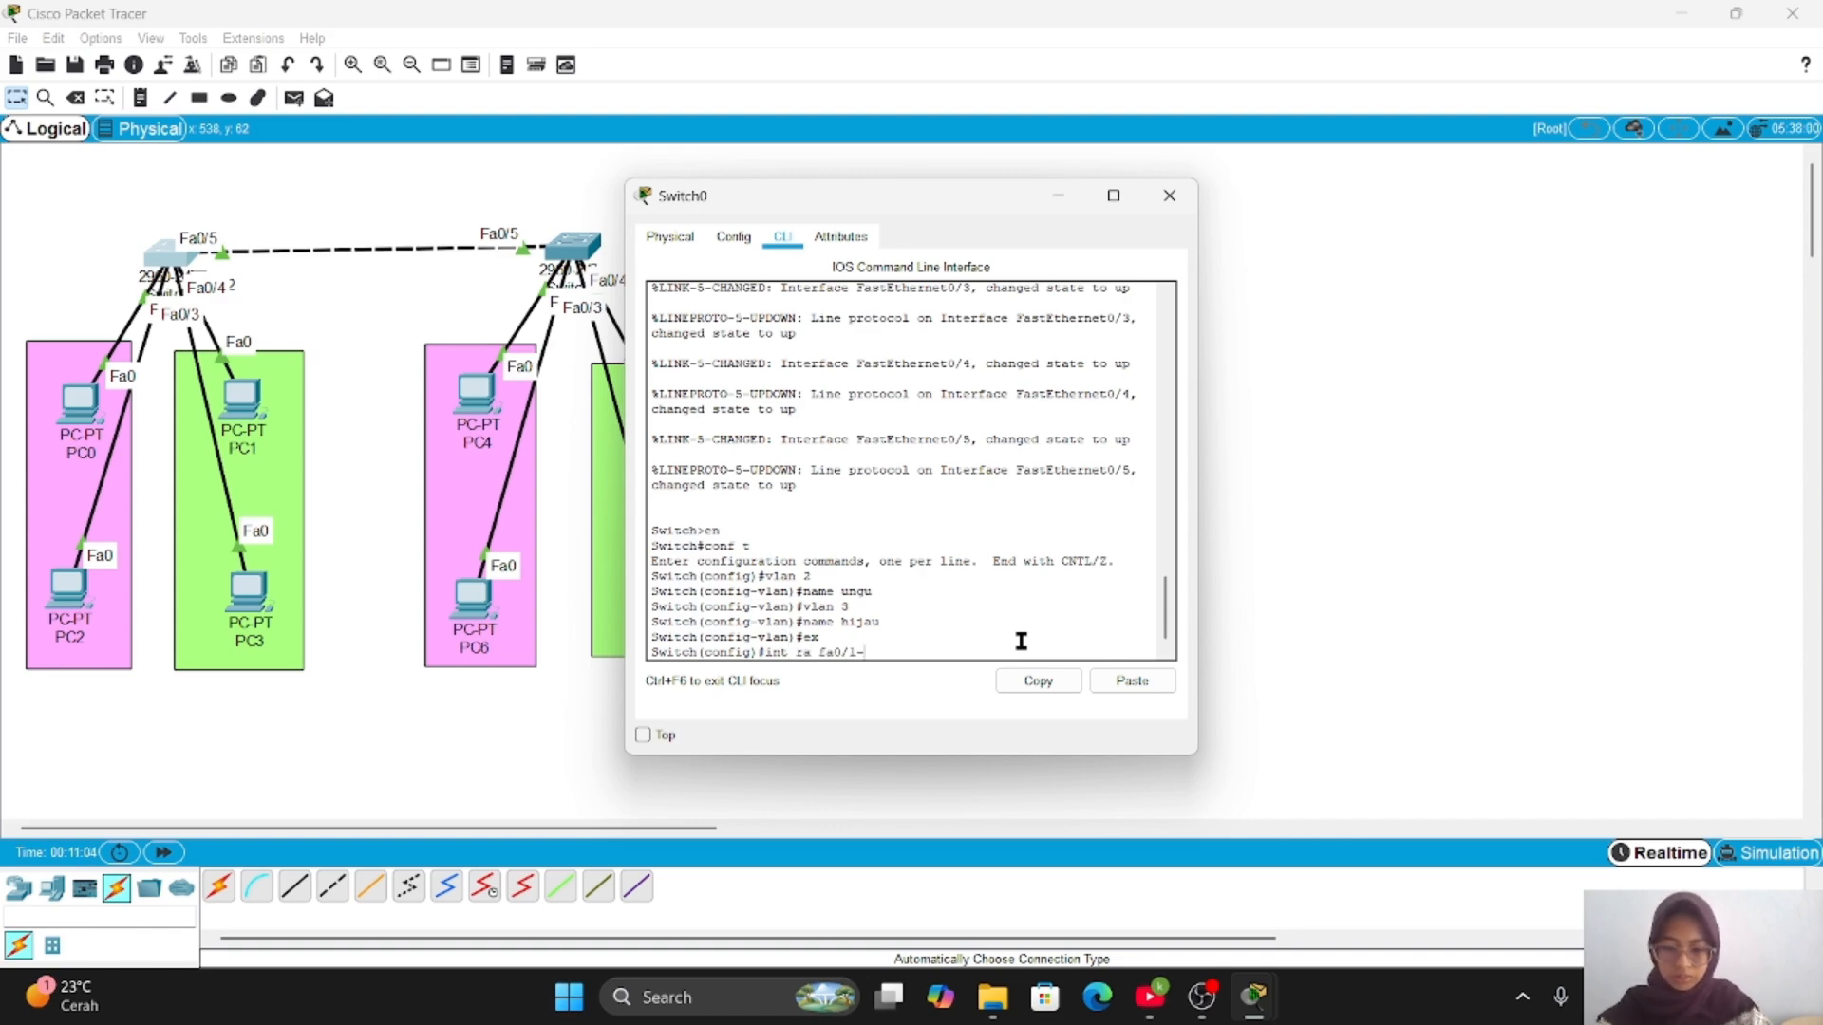
pyautogui.press('Return')
pyautogui.write('sw')
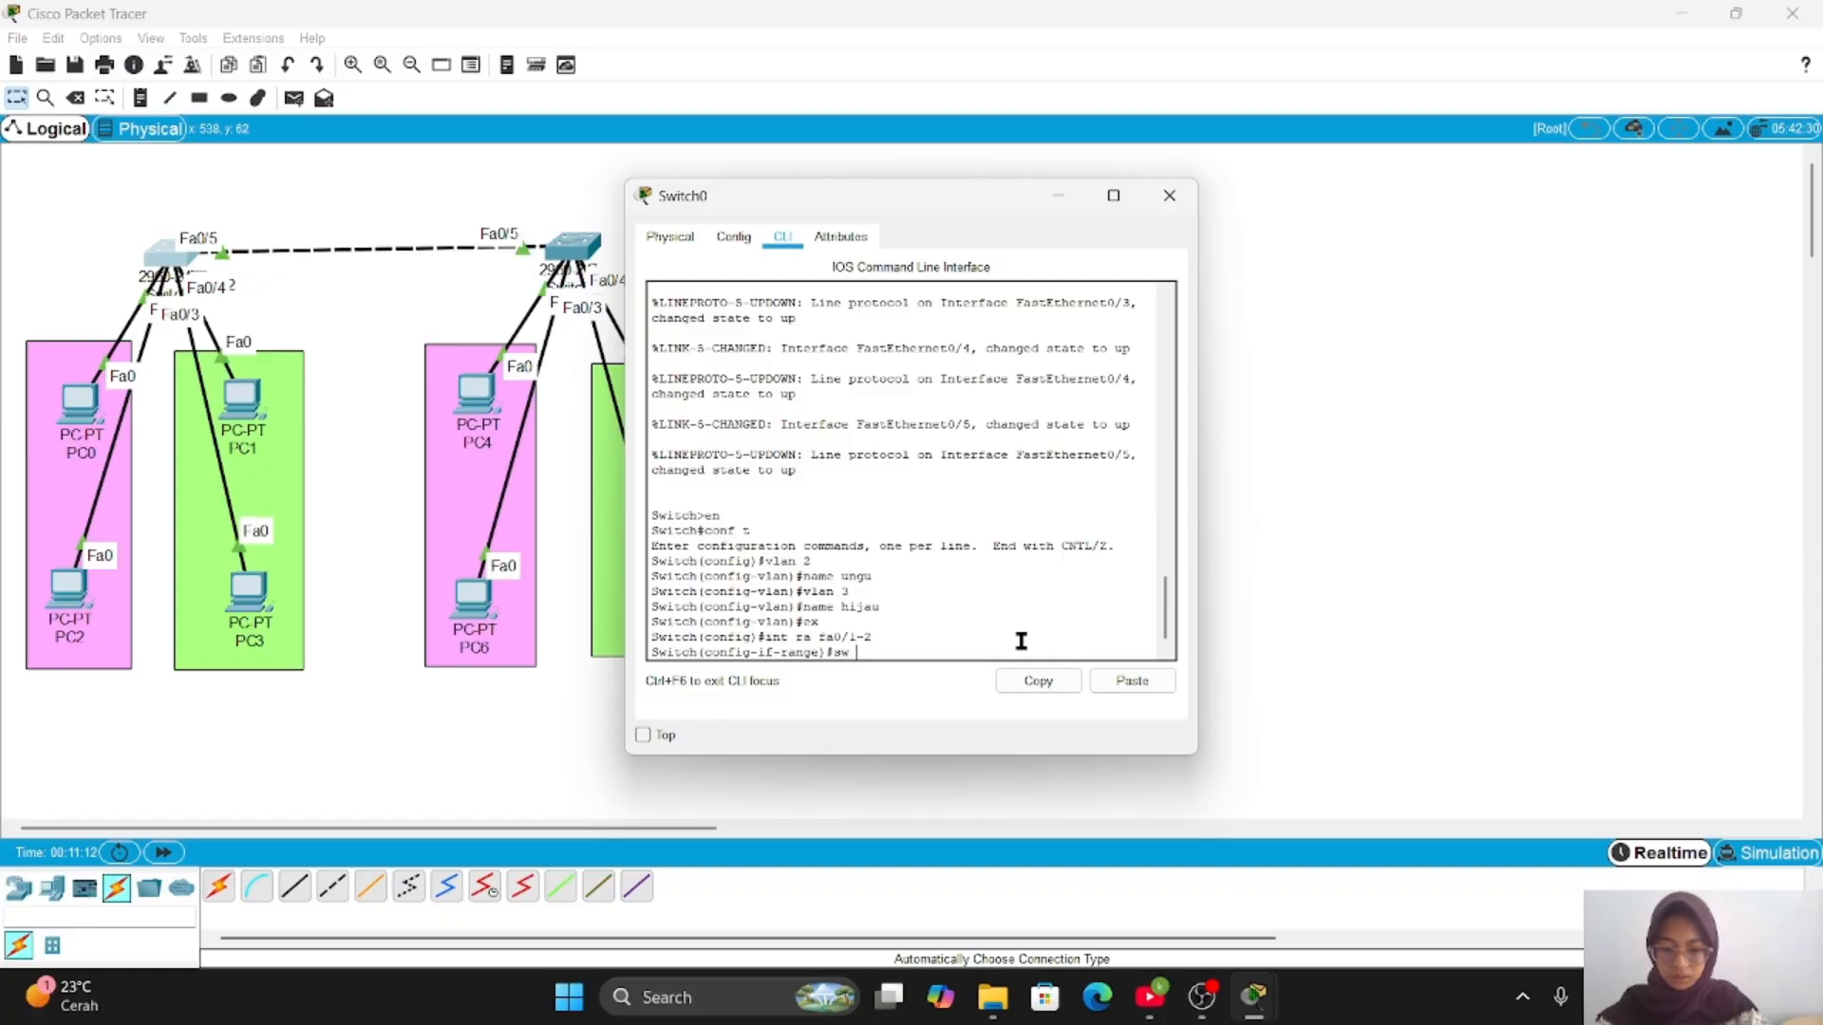
pyautogui.write(' mo acc')
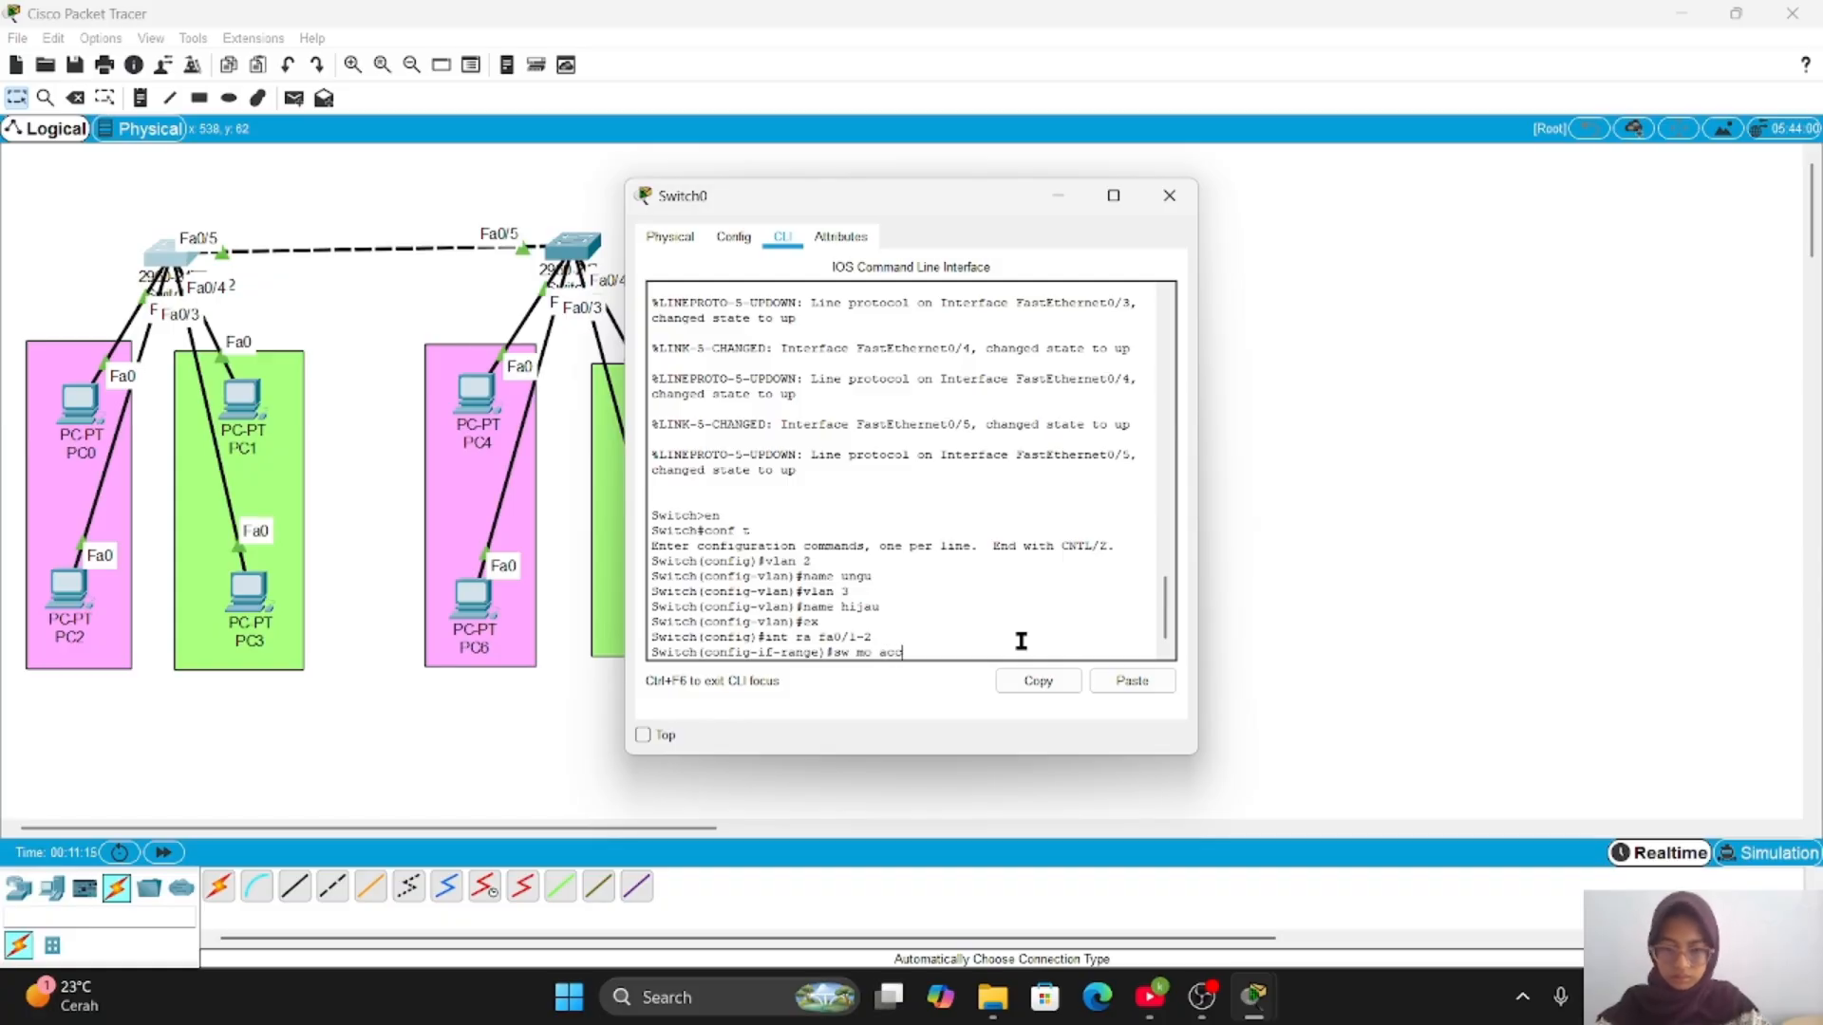
pyautogui.press('Return')
pyautogui.write('sw a')
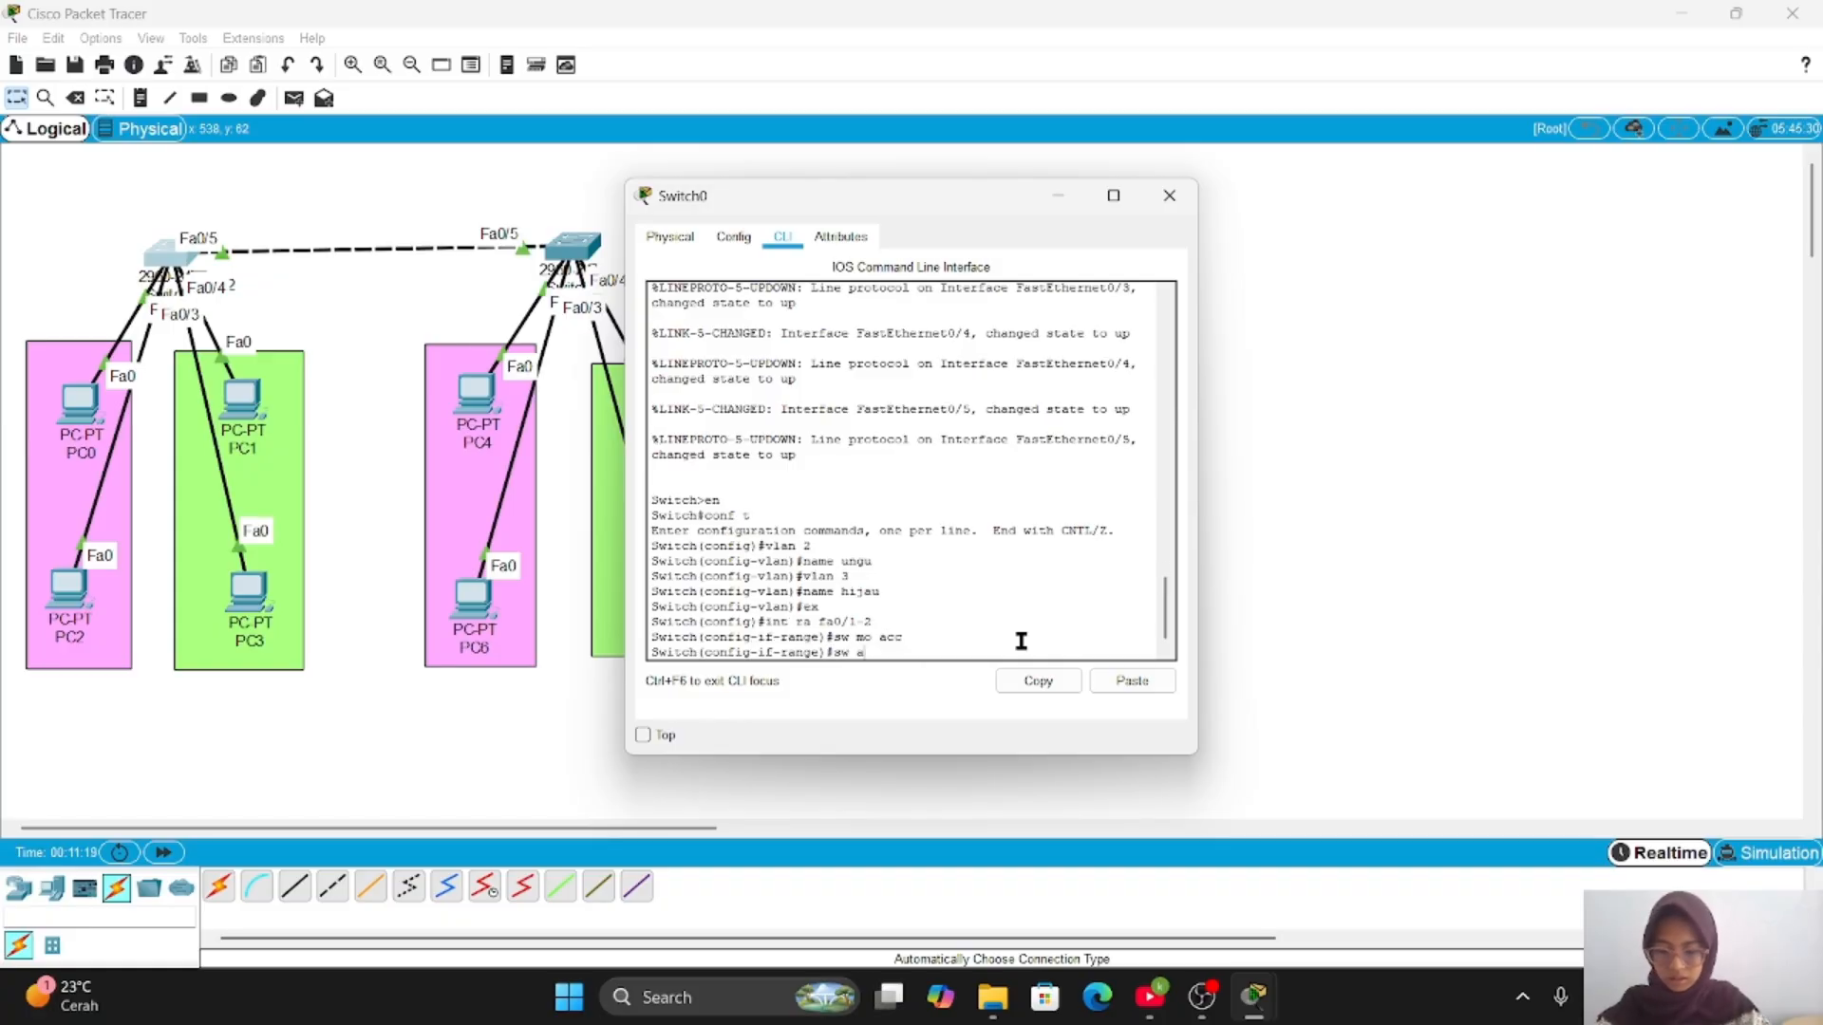
pyautogui.write('cc vla')
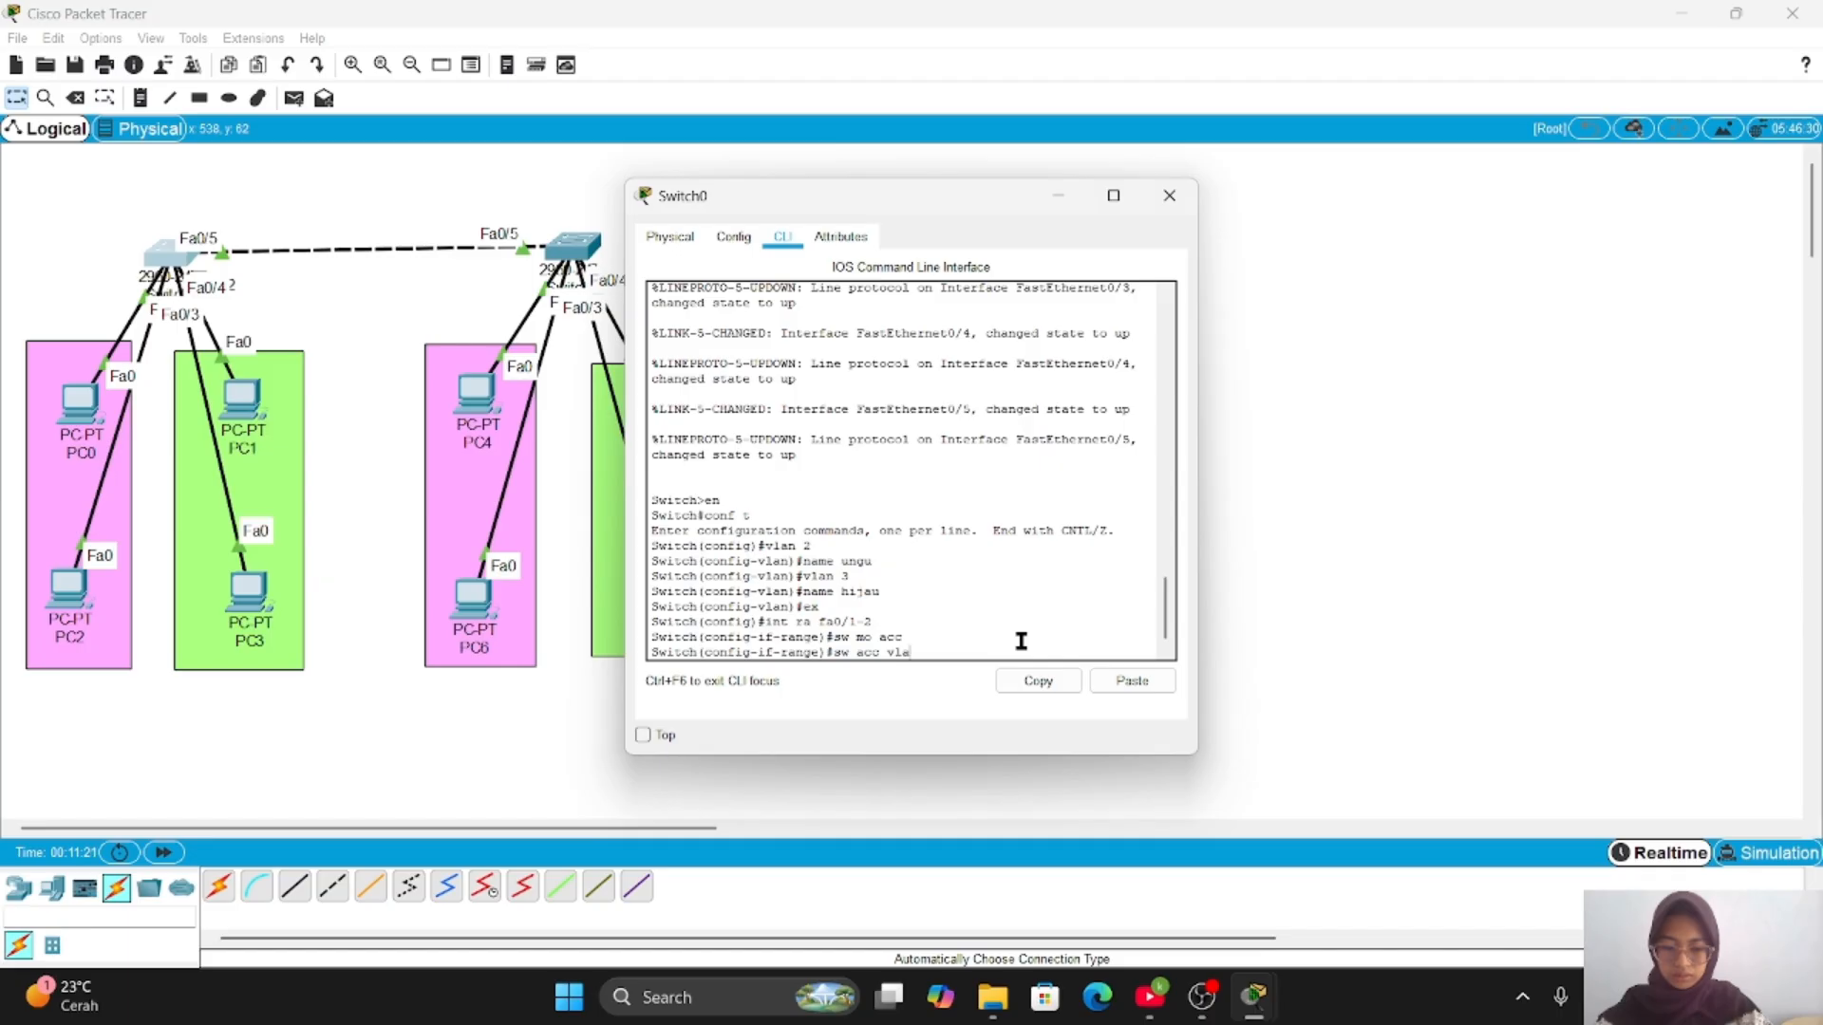
pyautogui.write('n 2')
pyautogui.press('Return')
# - Set Switch0's interface range fa0/3-4 to access mode and assign it to VLAN 3
pyautogui.write('itch(config-if-range)#int')
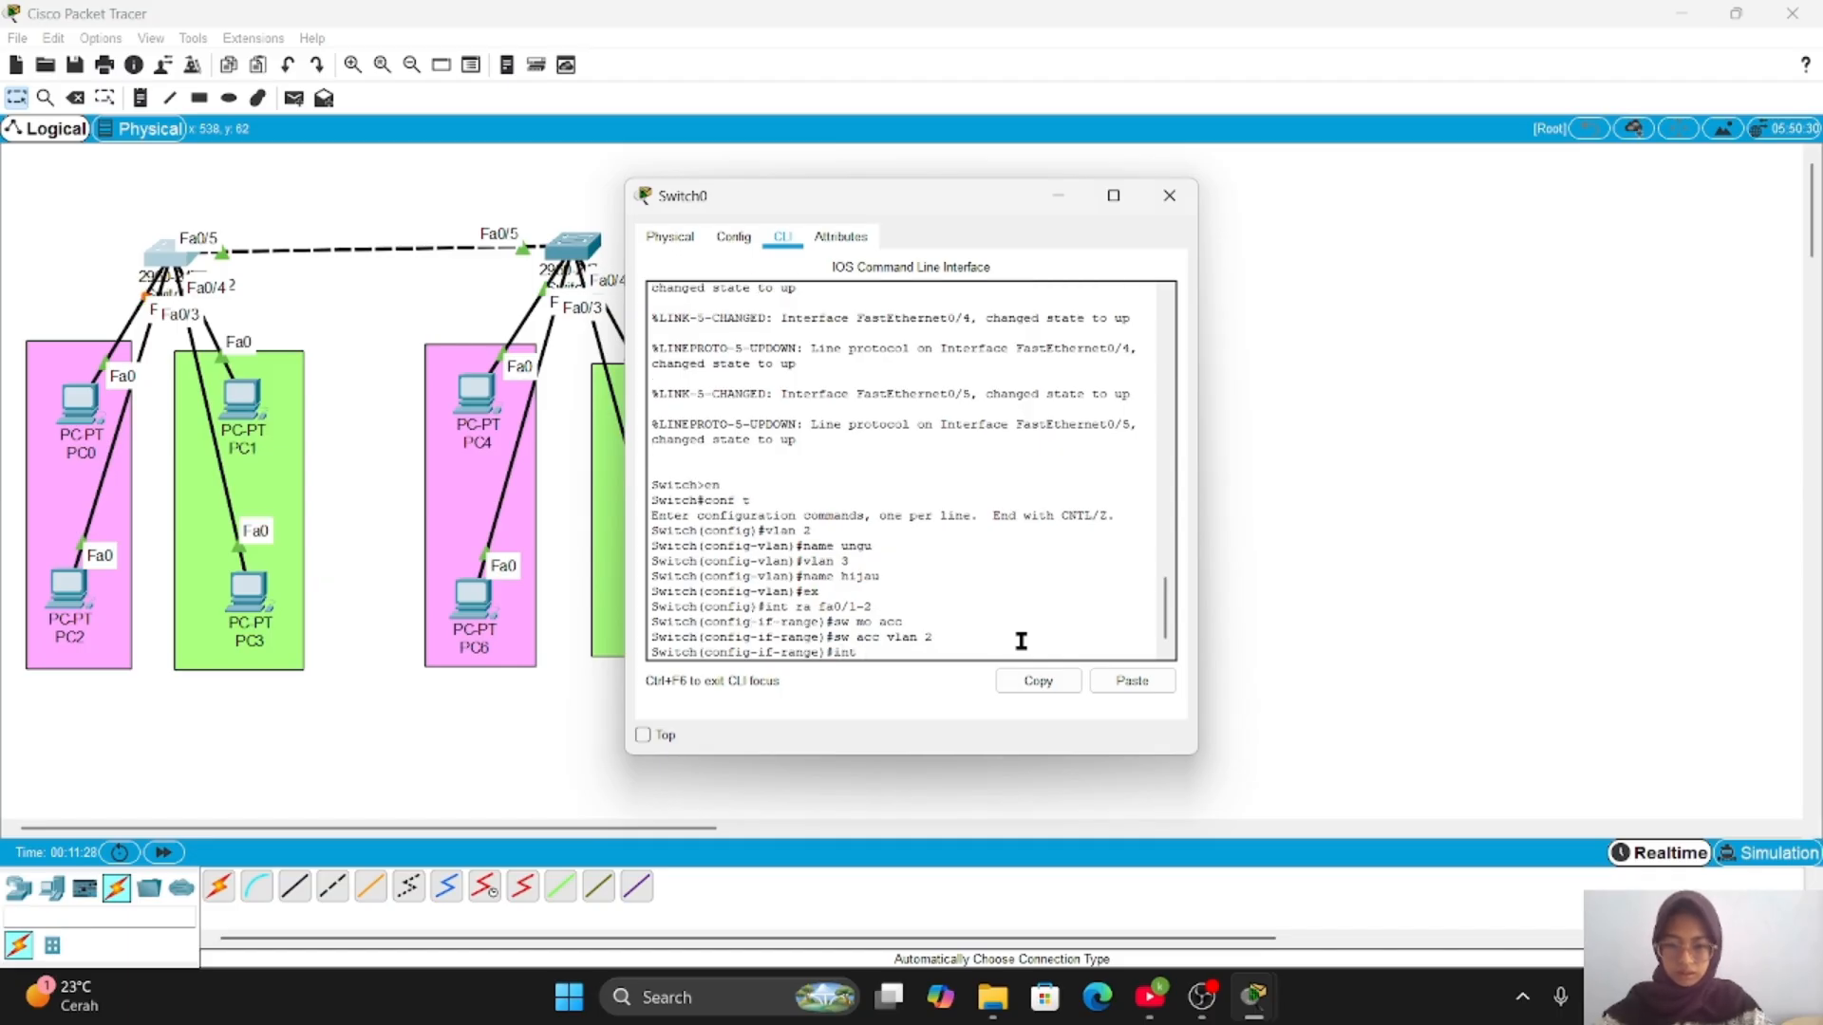
pyautogui.write(' ra fa')
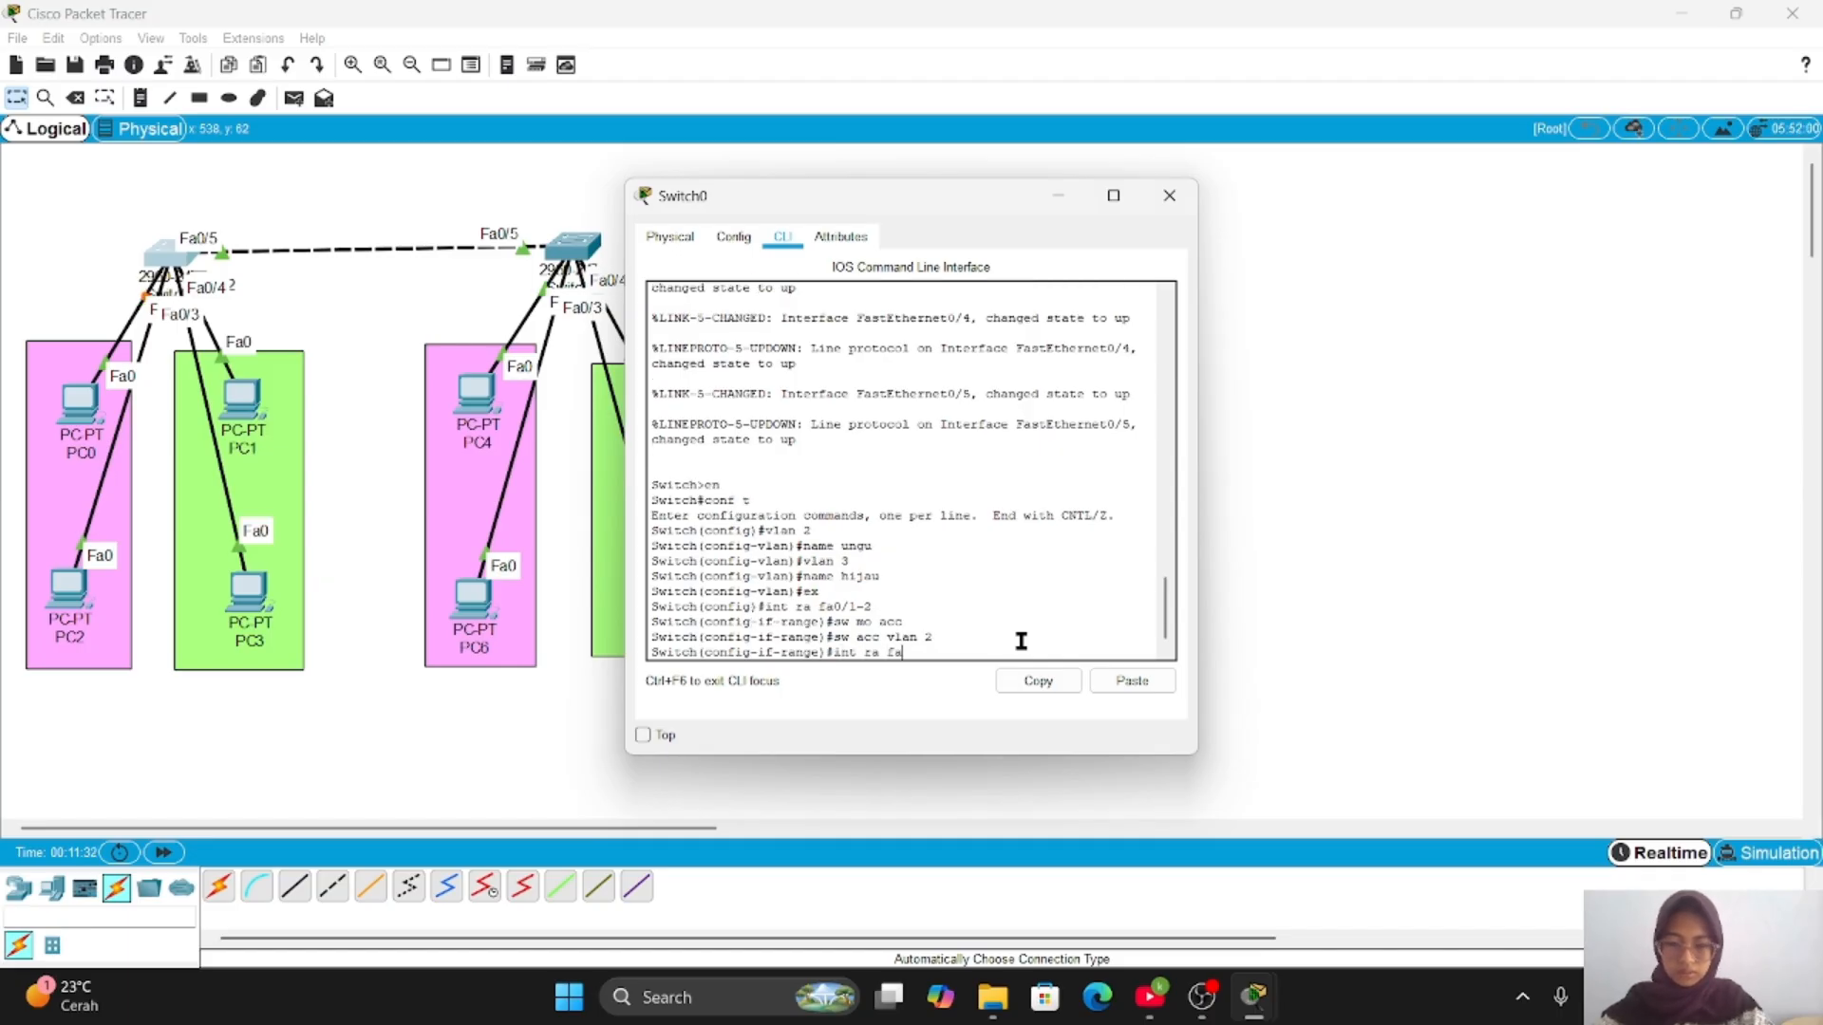
pyautogui.write('0/')
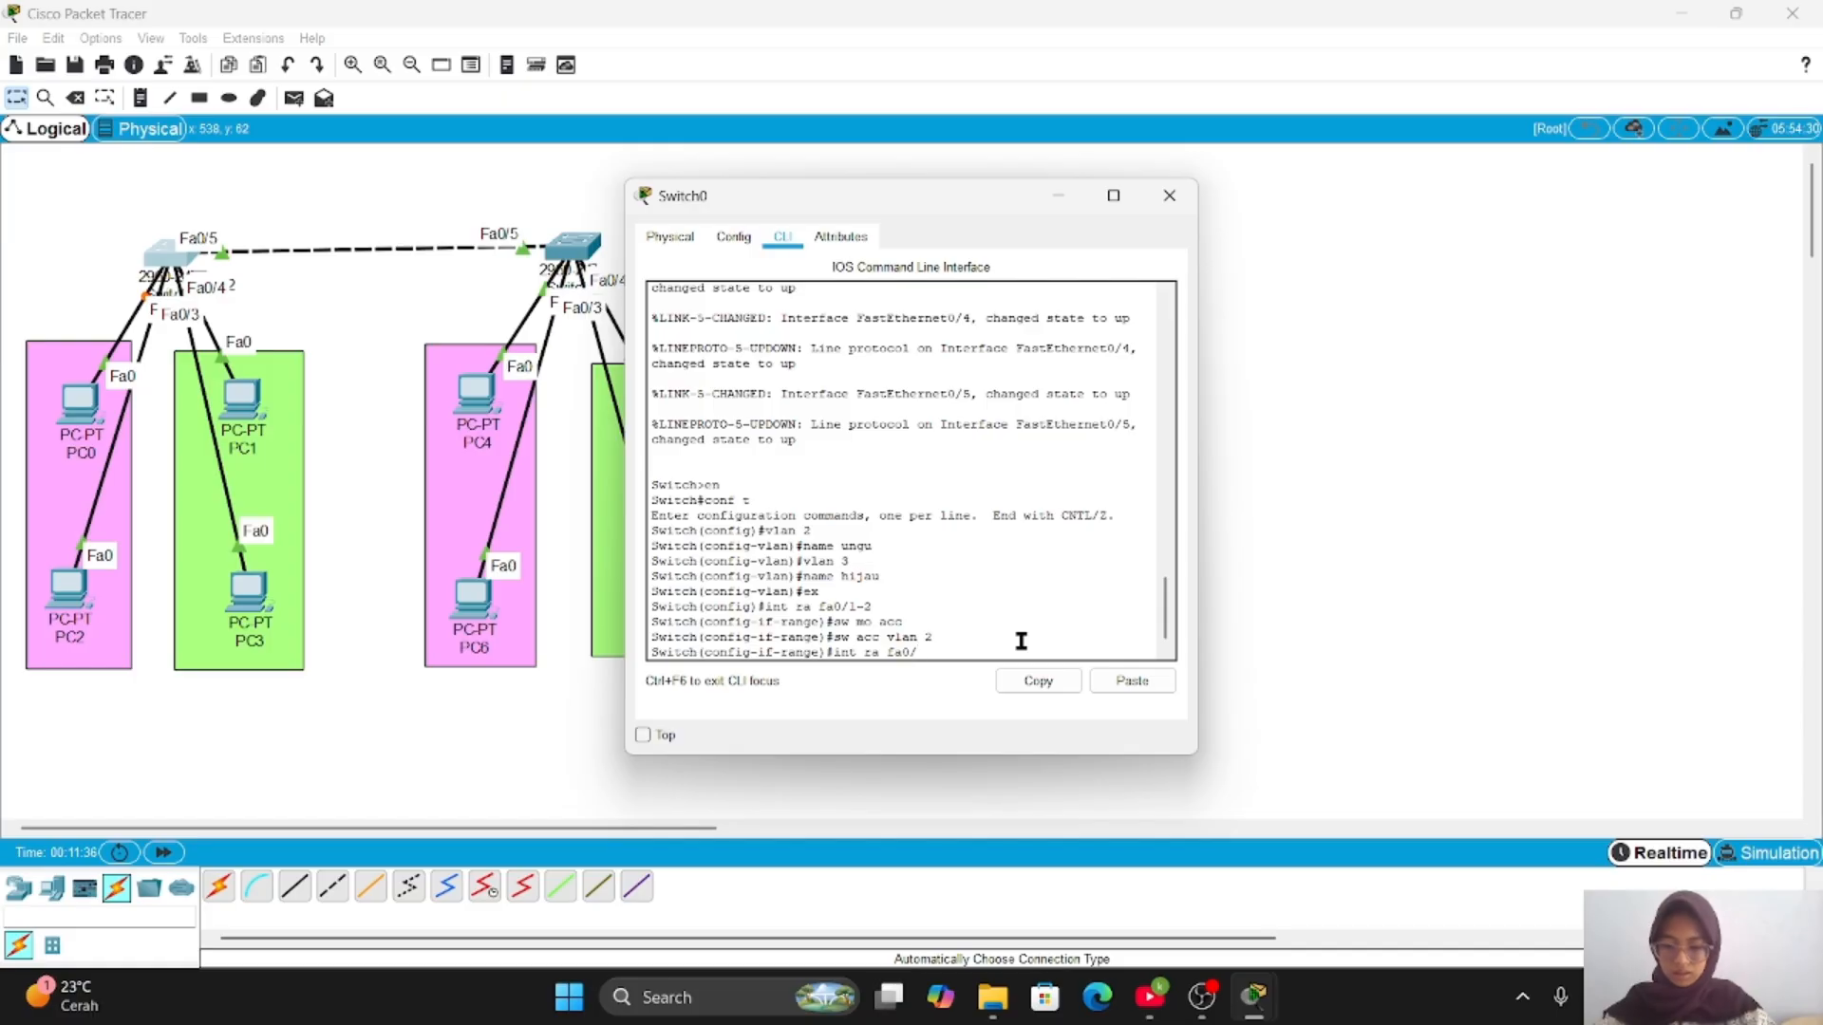
pyautogui.write('3-4')
pyautogui.press('Return')
pyautogui.write('sw')
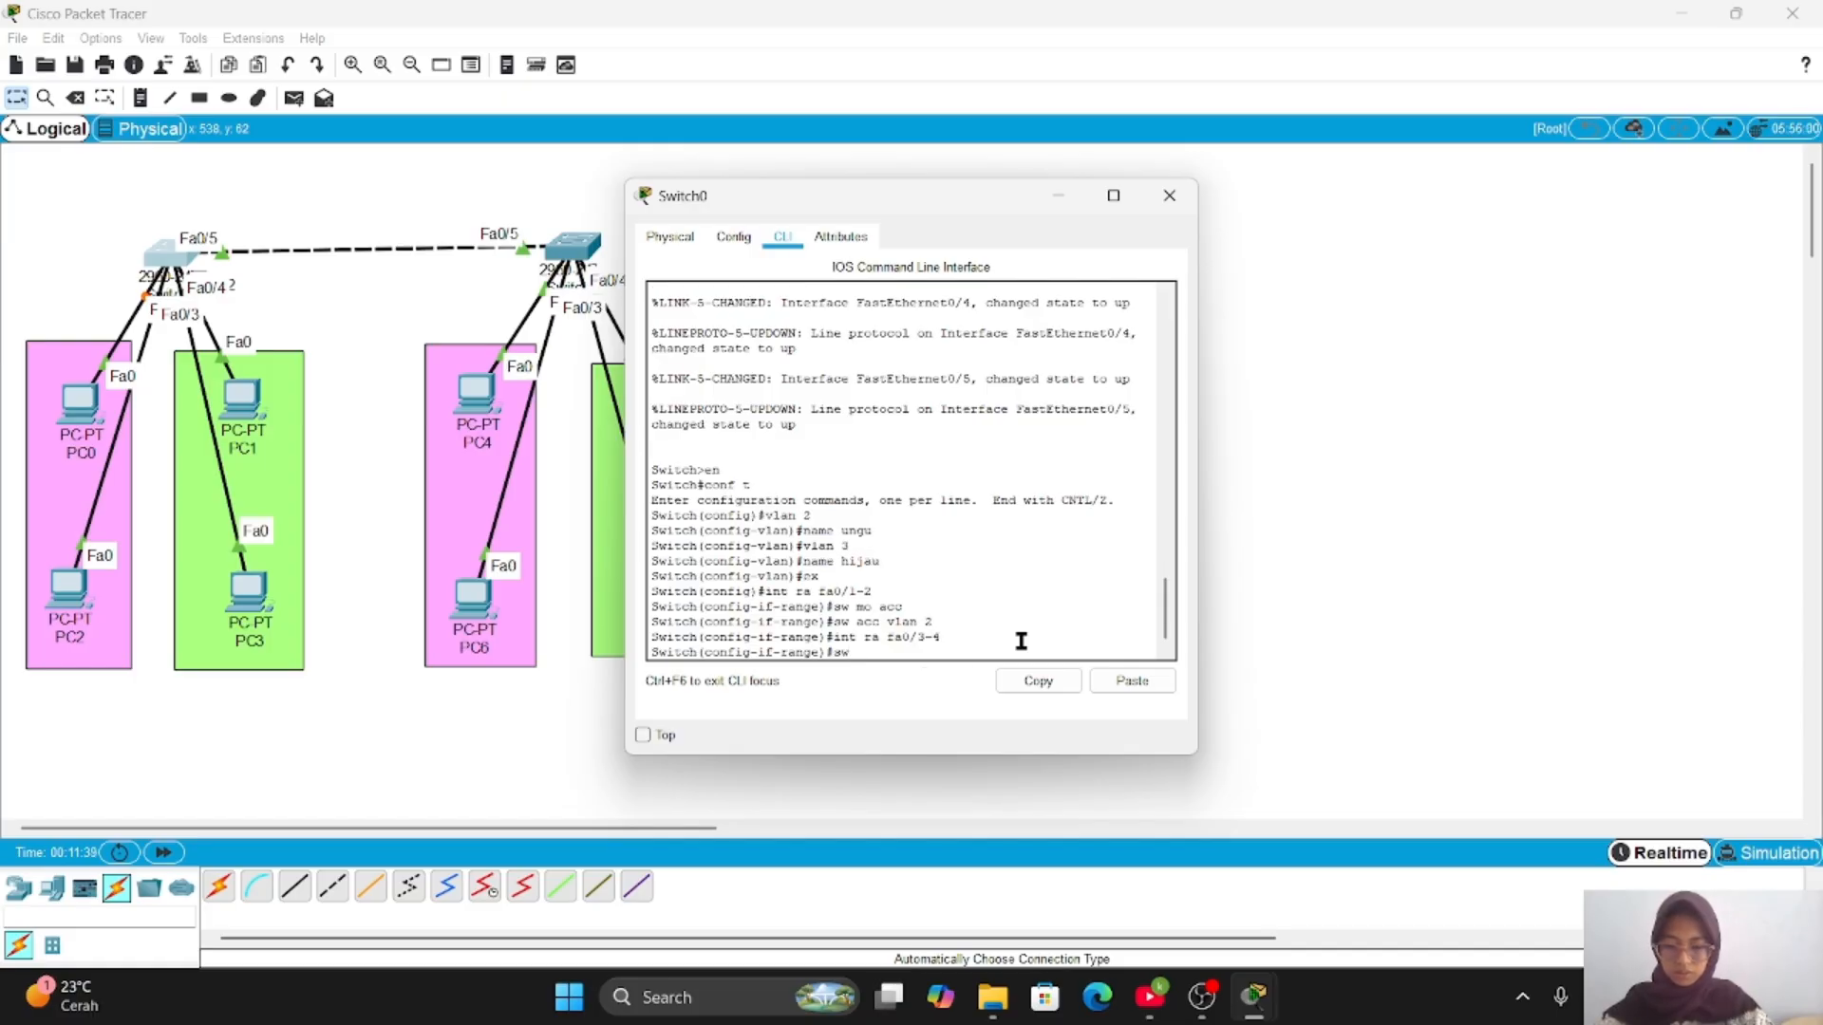
pyautogui.write(' mo acc')
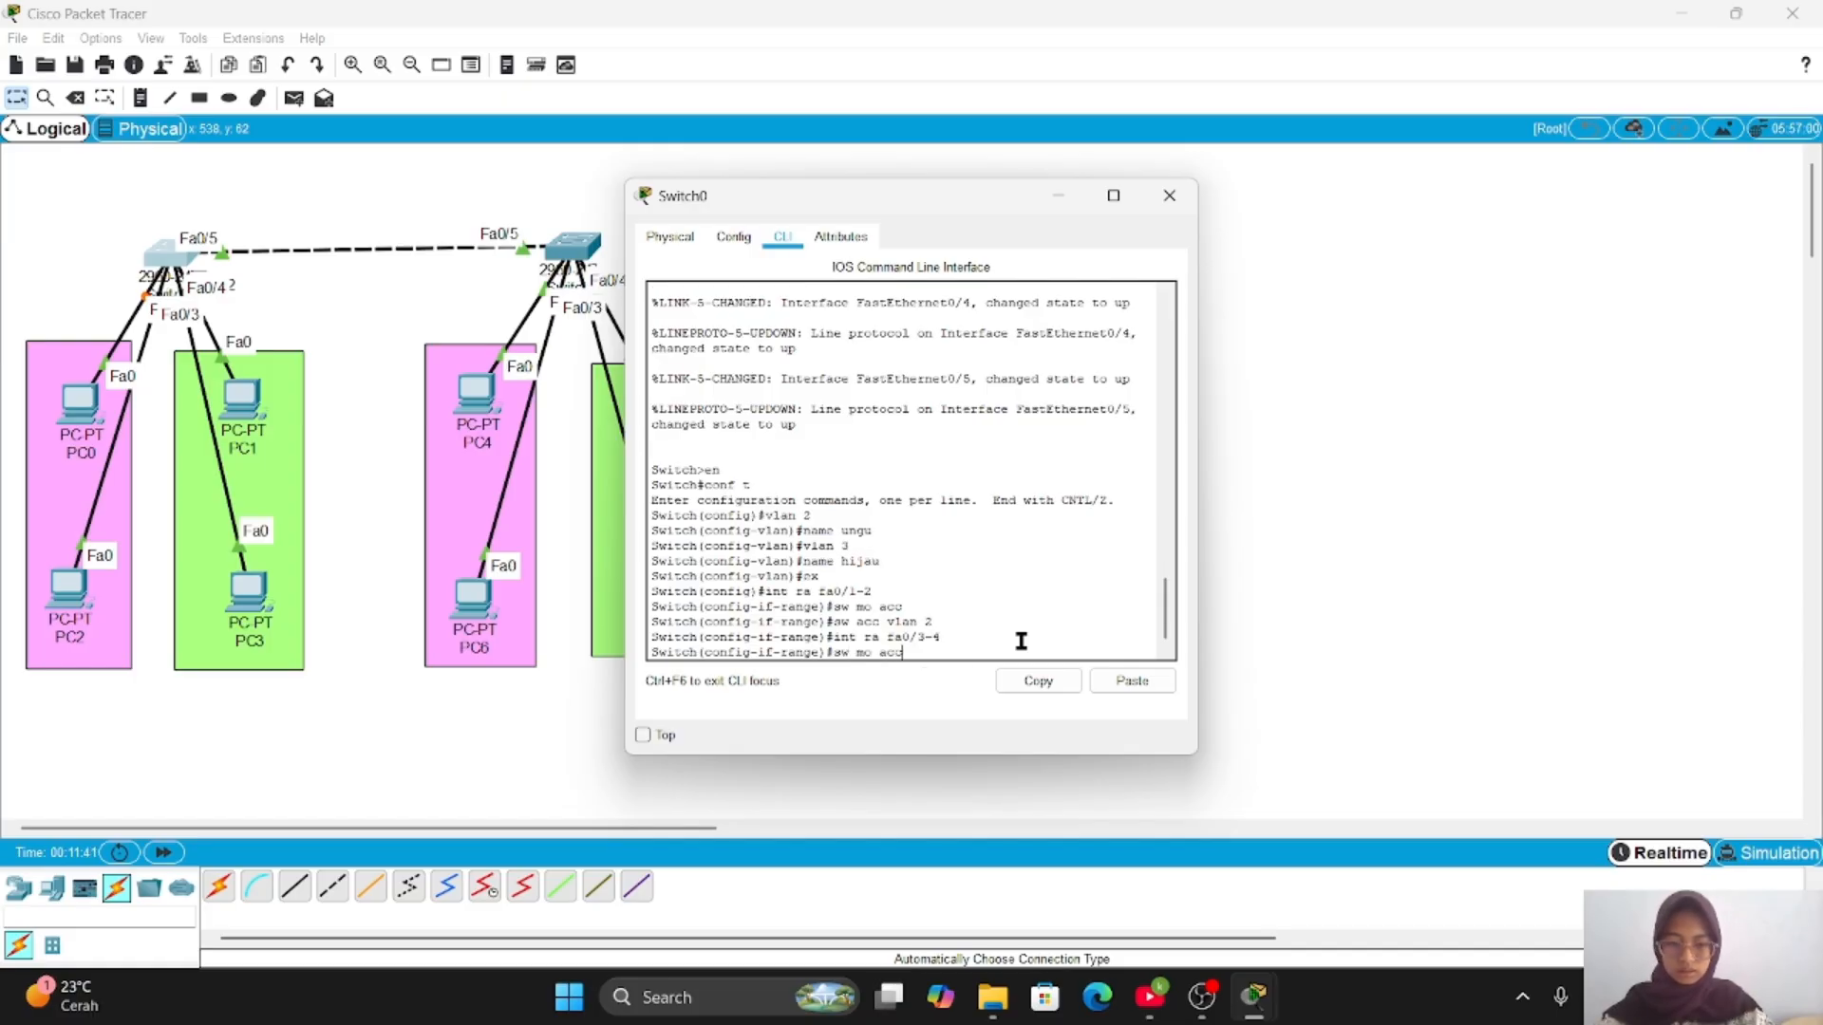
pyautogui.press('Return')
pyautogui.write('sw acc')
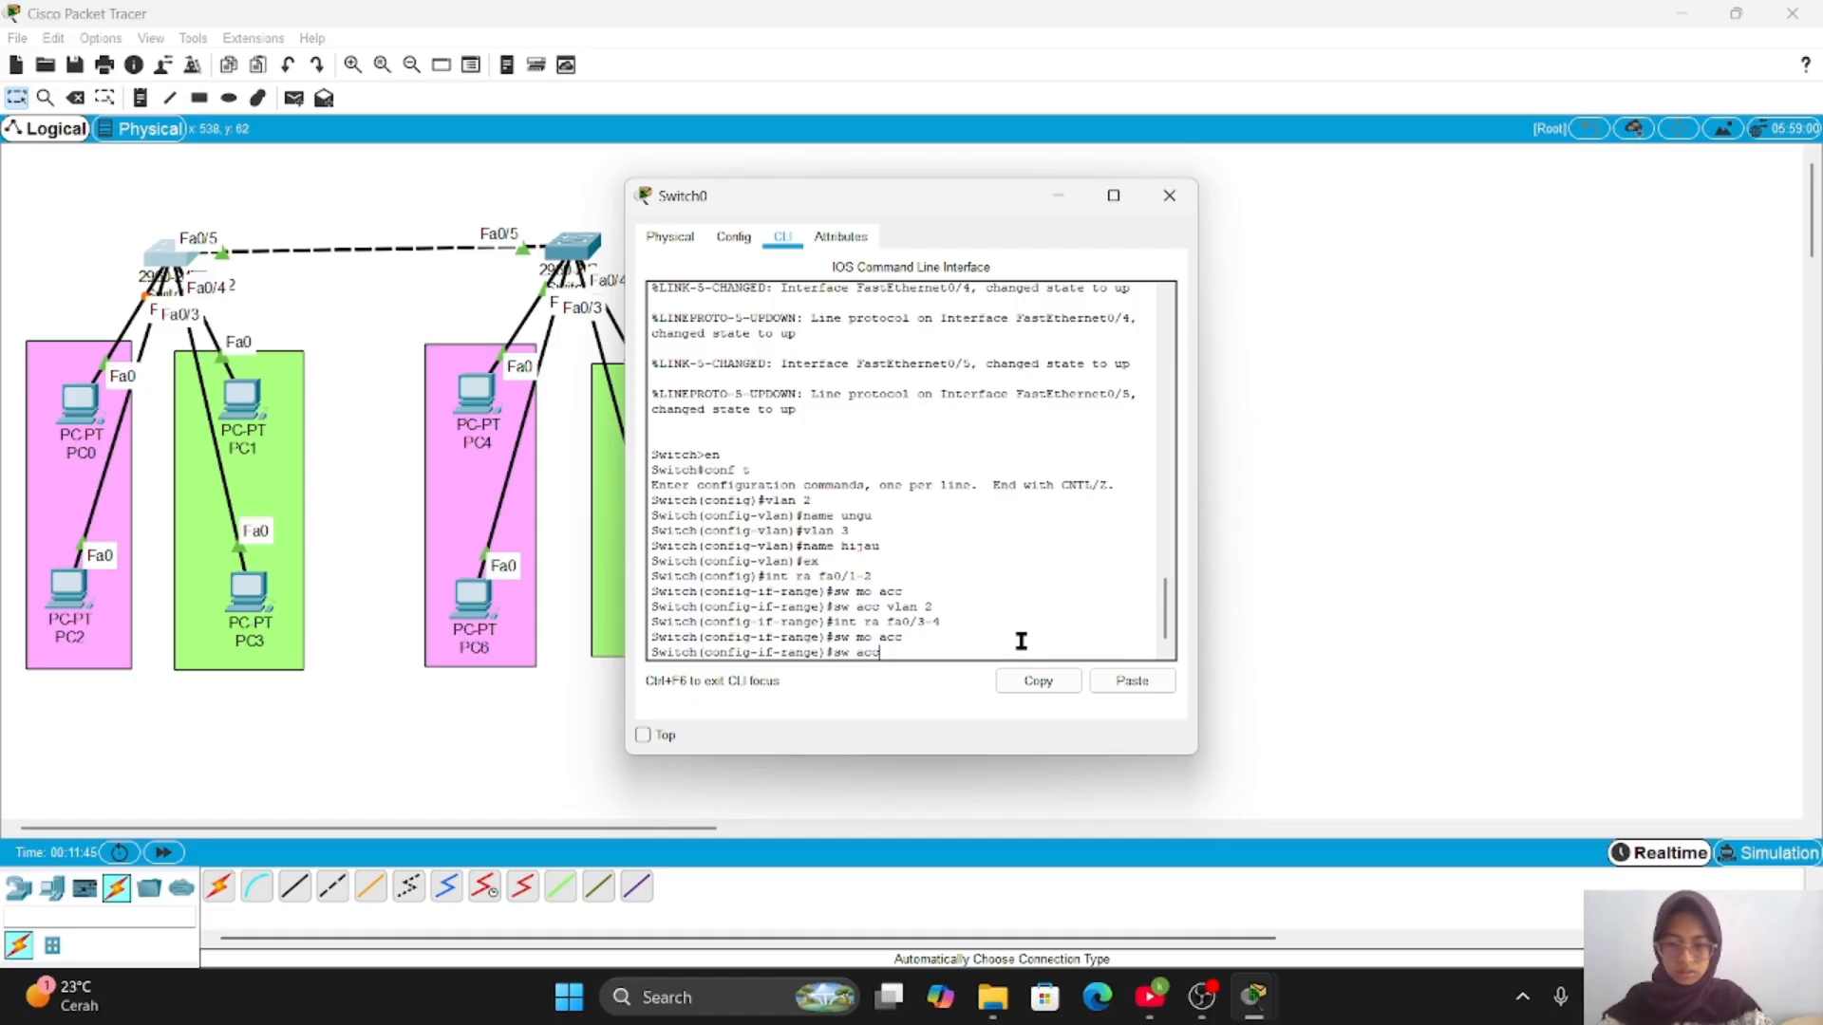
pyautogui.write(' vlan 3')
pyautogui.press('Return')
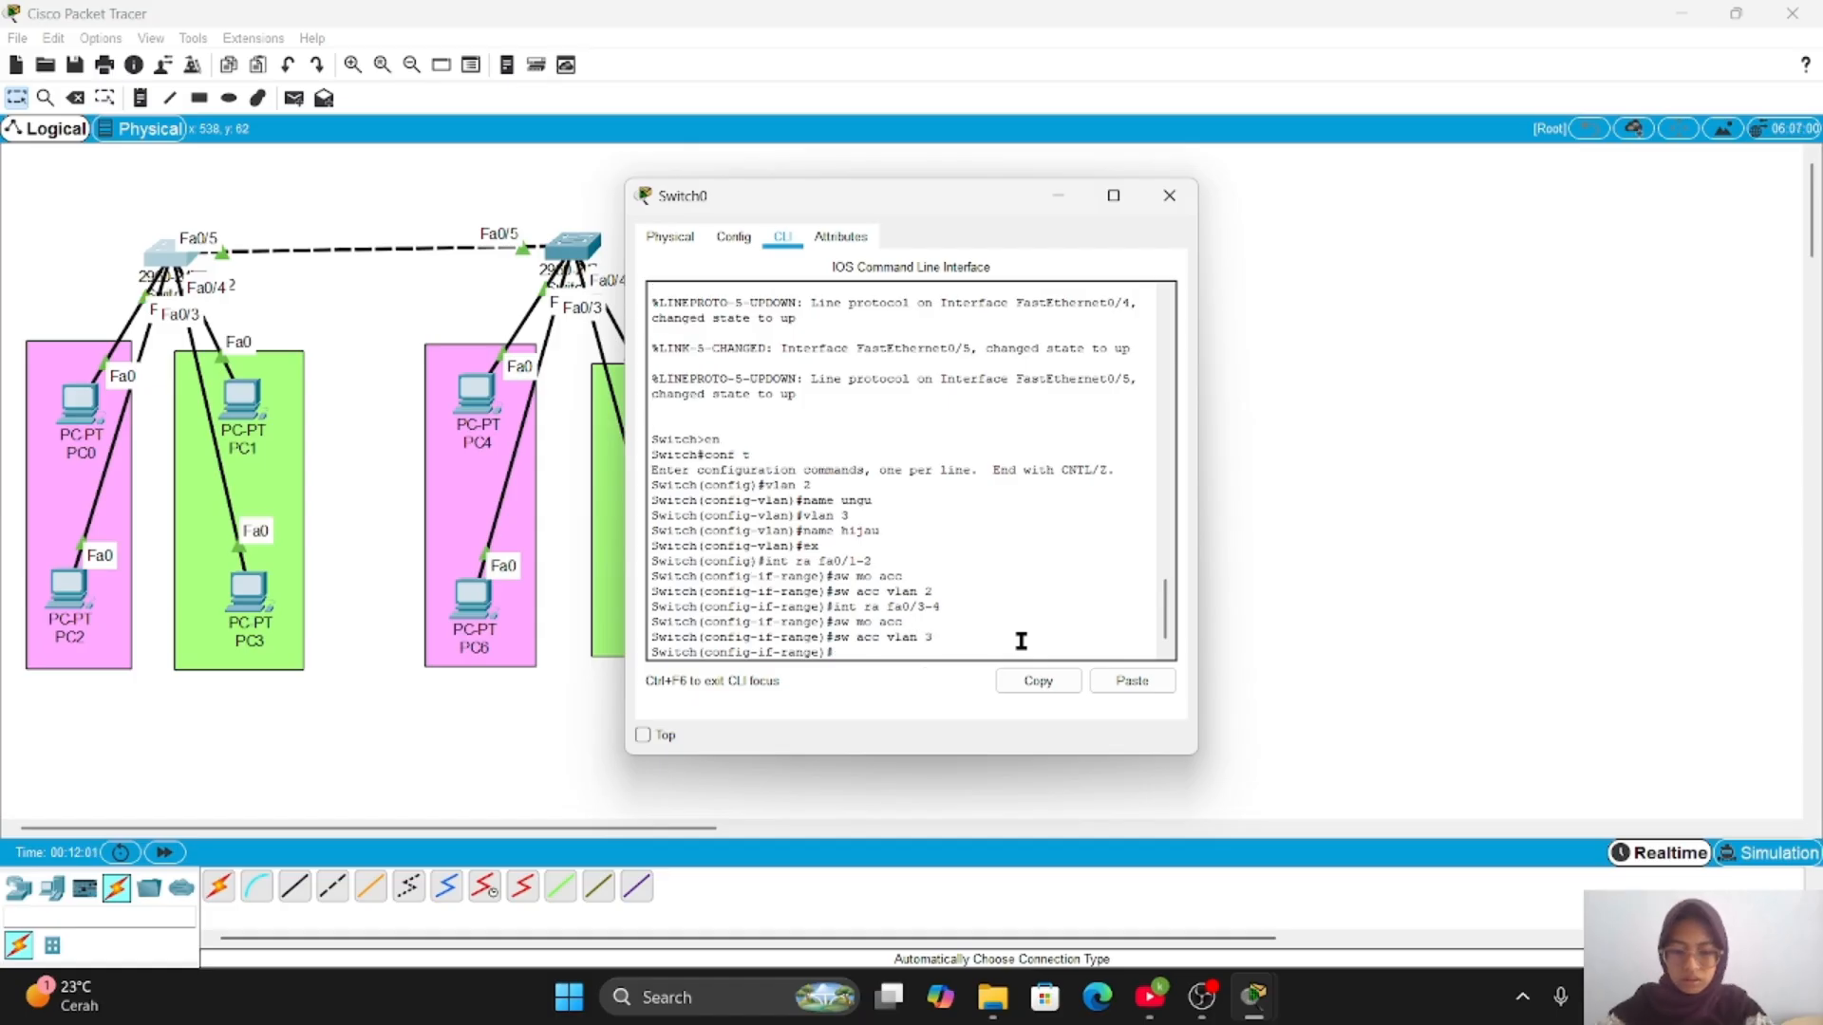
# - Check the VLAN port assignments on Switch0 with do show vlan brief
pyautogui.write('do')
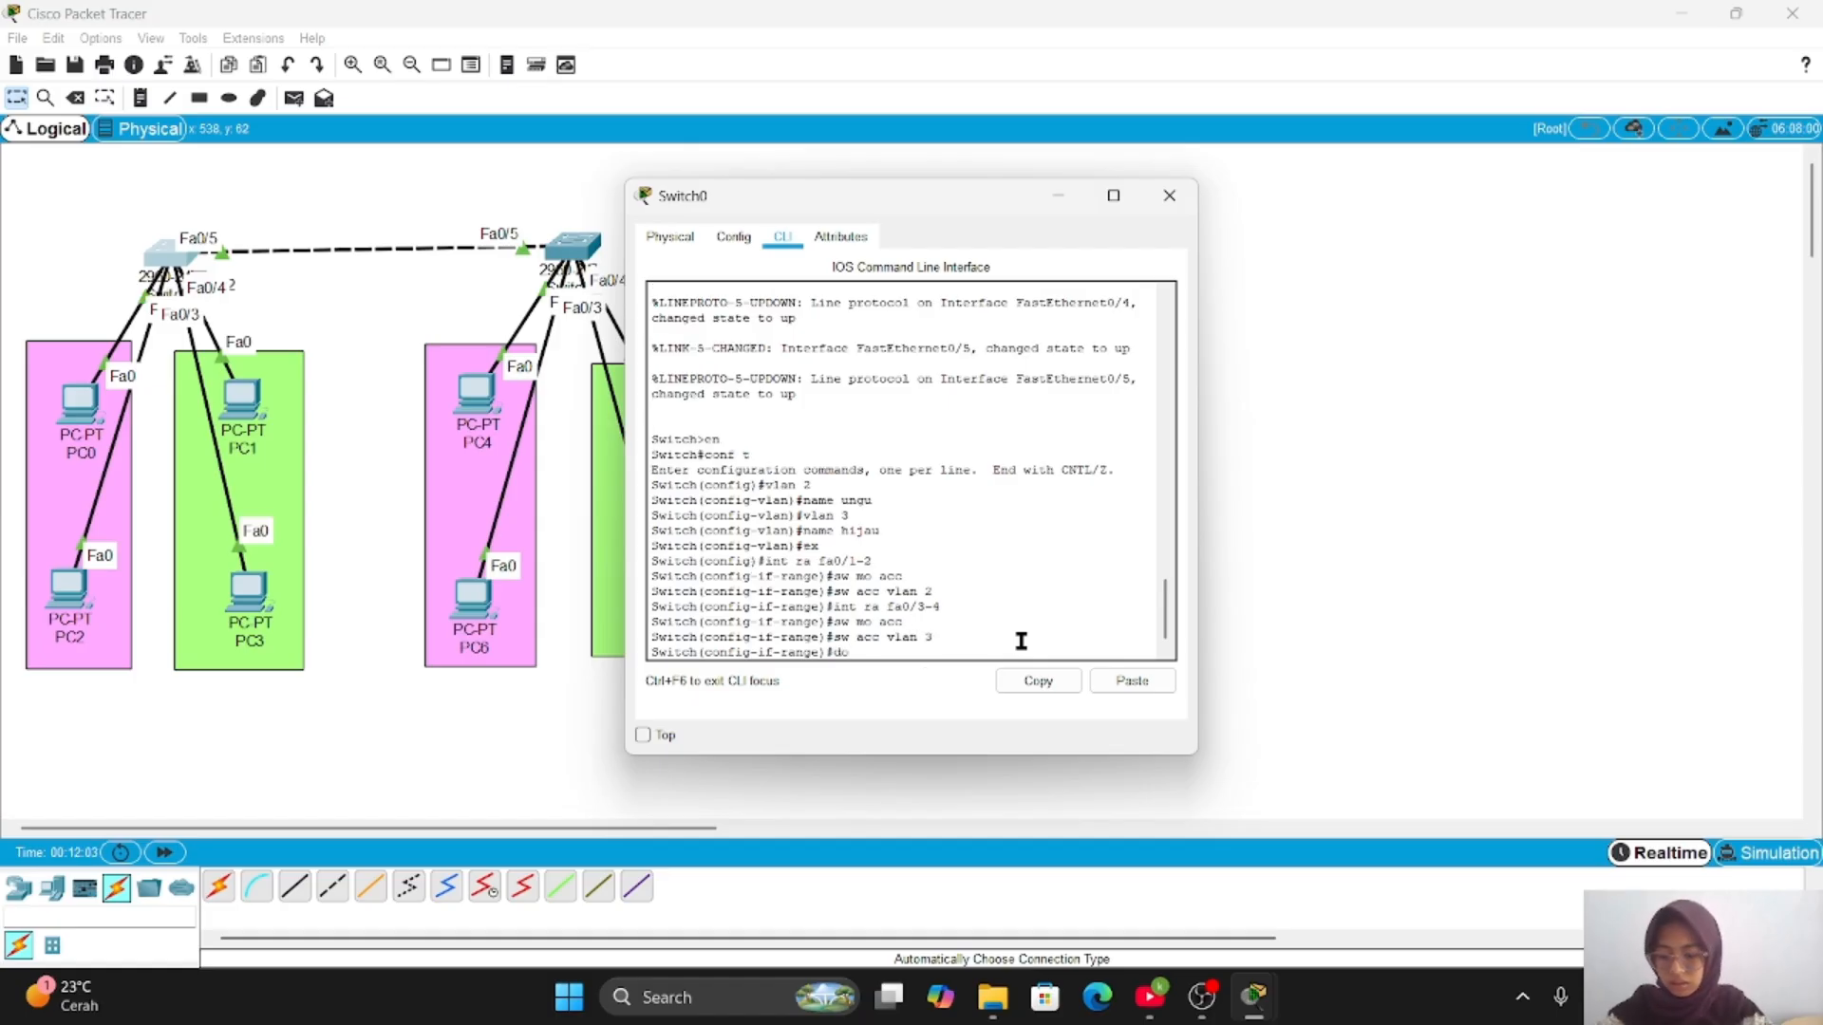
pyautogui.write(' sho')
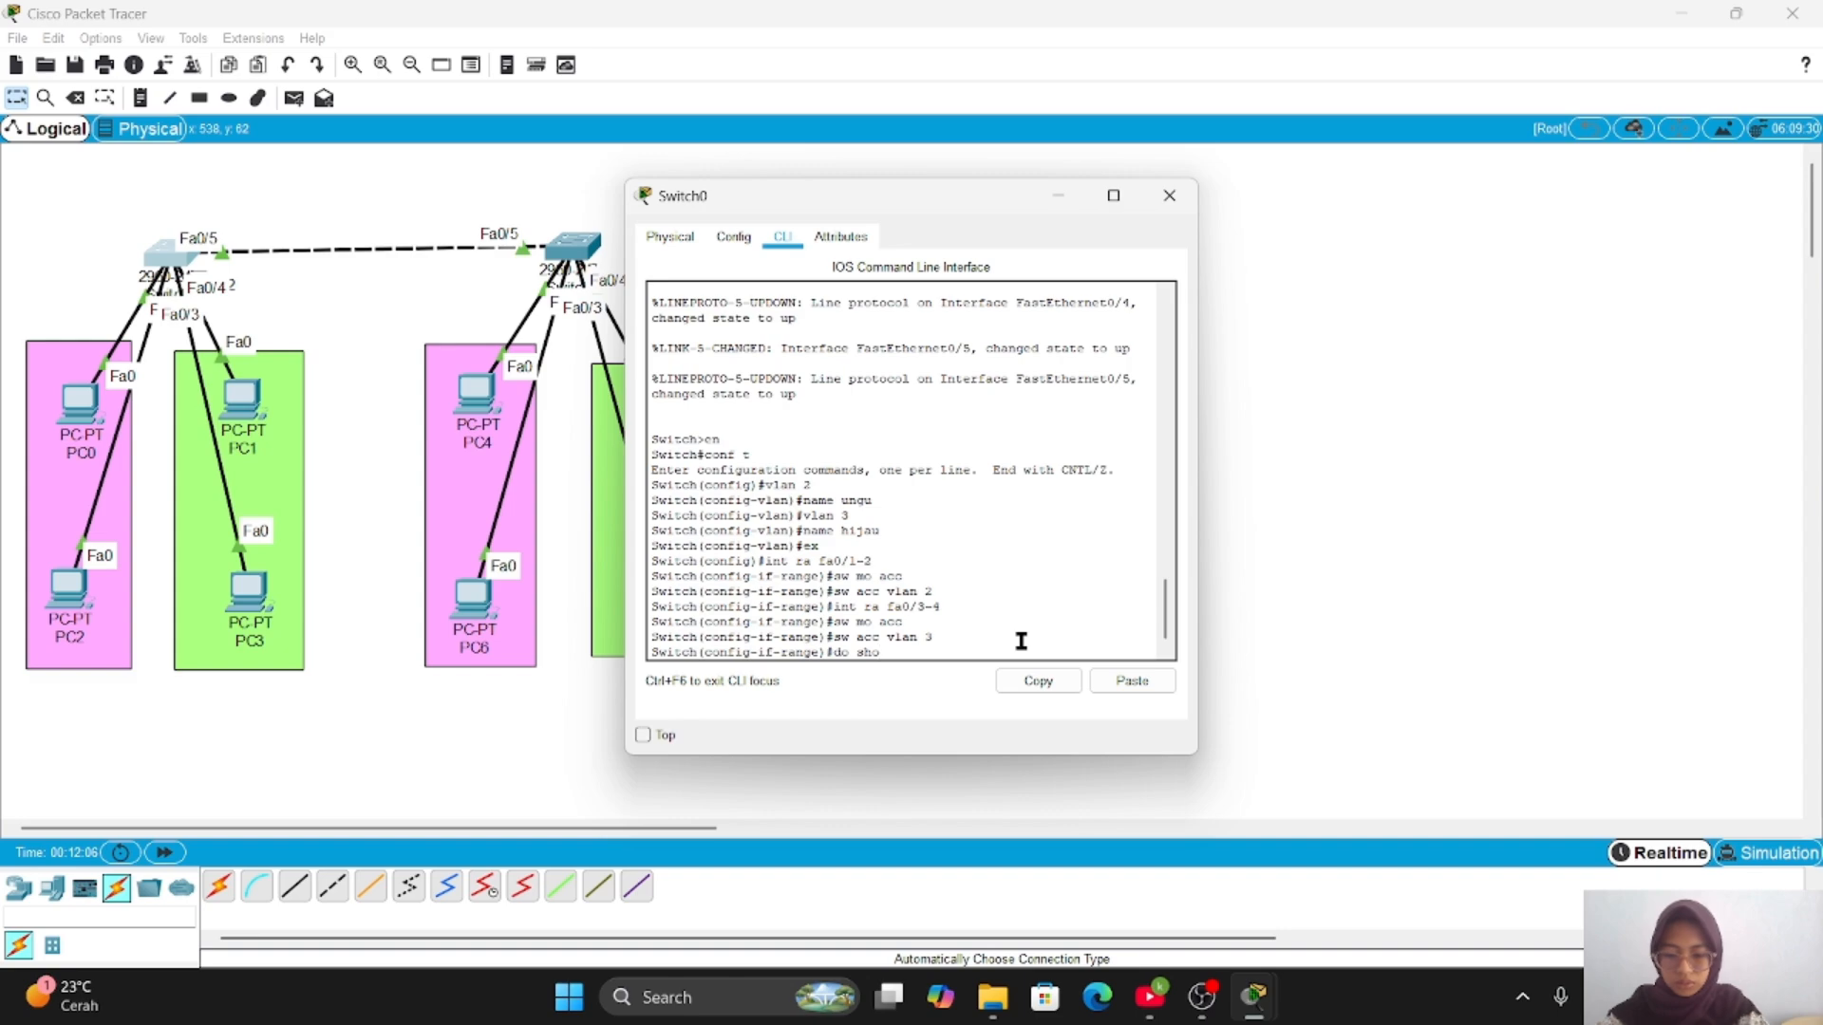
pyautogui.write('w vlan brief')
pyautogui.press('Return')
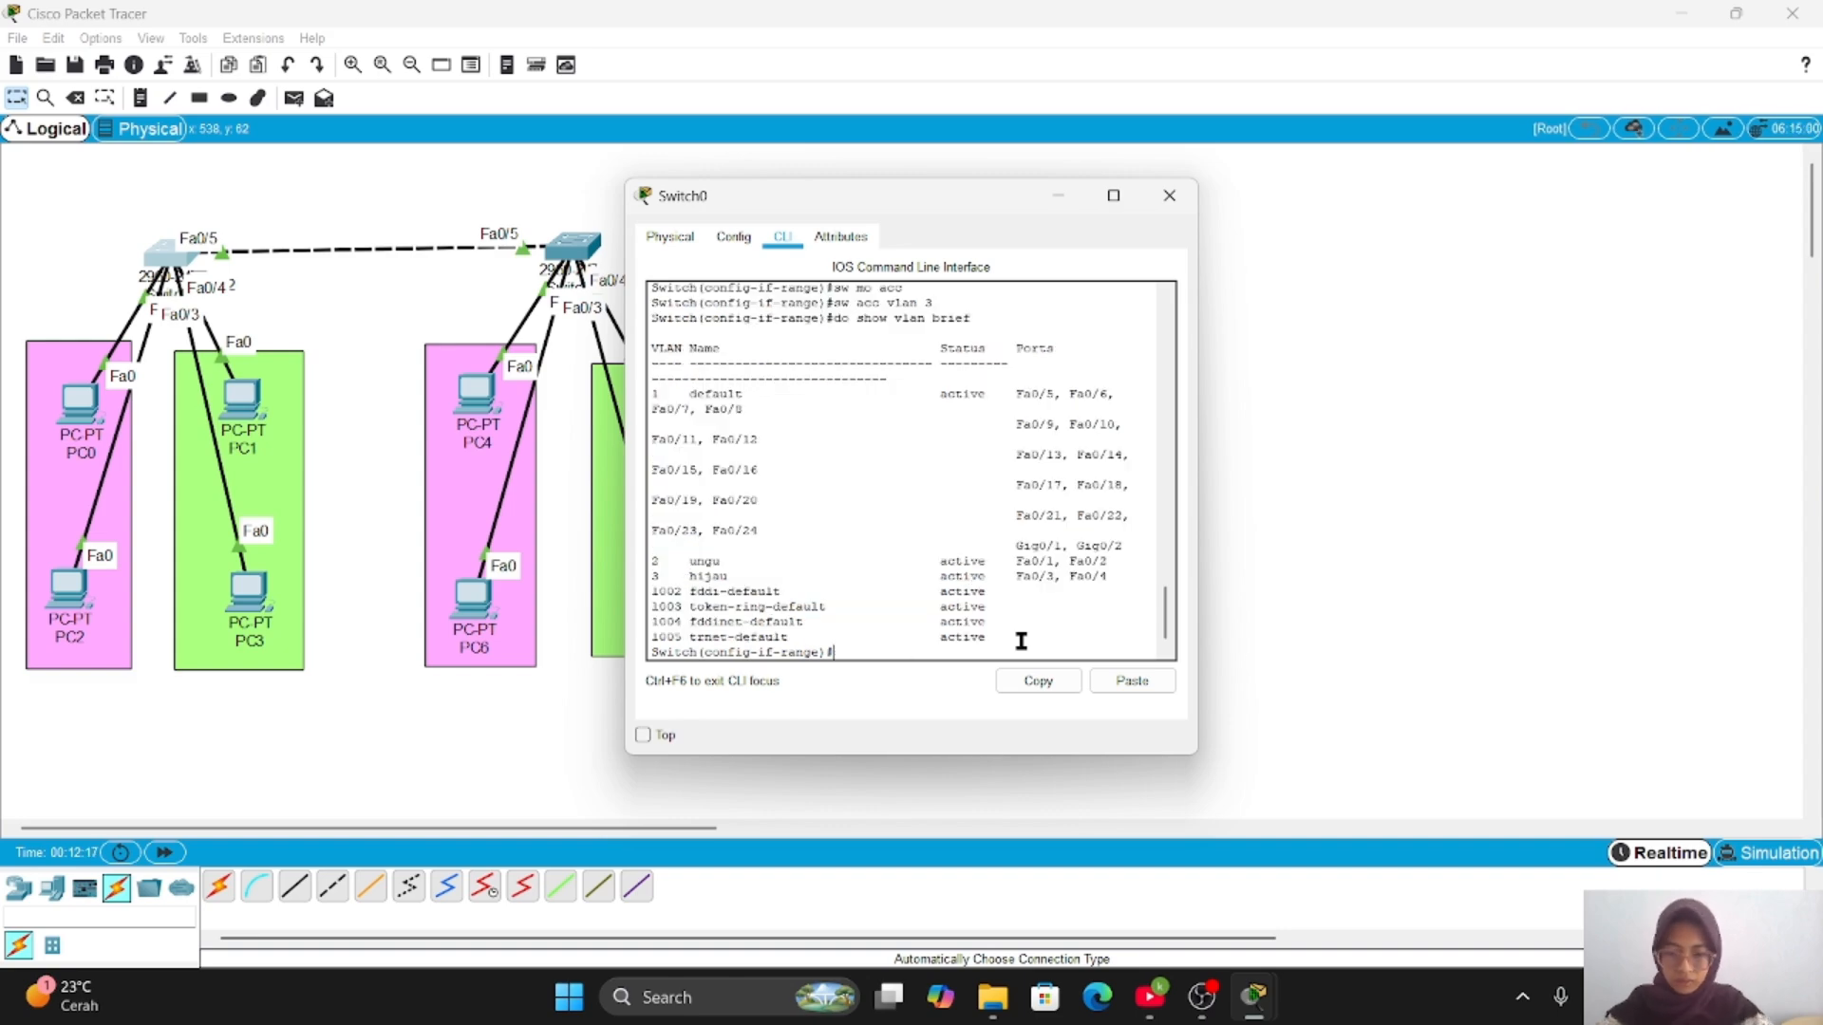
# - Leave the interface range and set Switch0's interface fa0/5 to trunk mode with sw mo tr
pyautogui.write('ex')
pyautogui.press('Return')
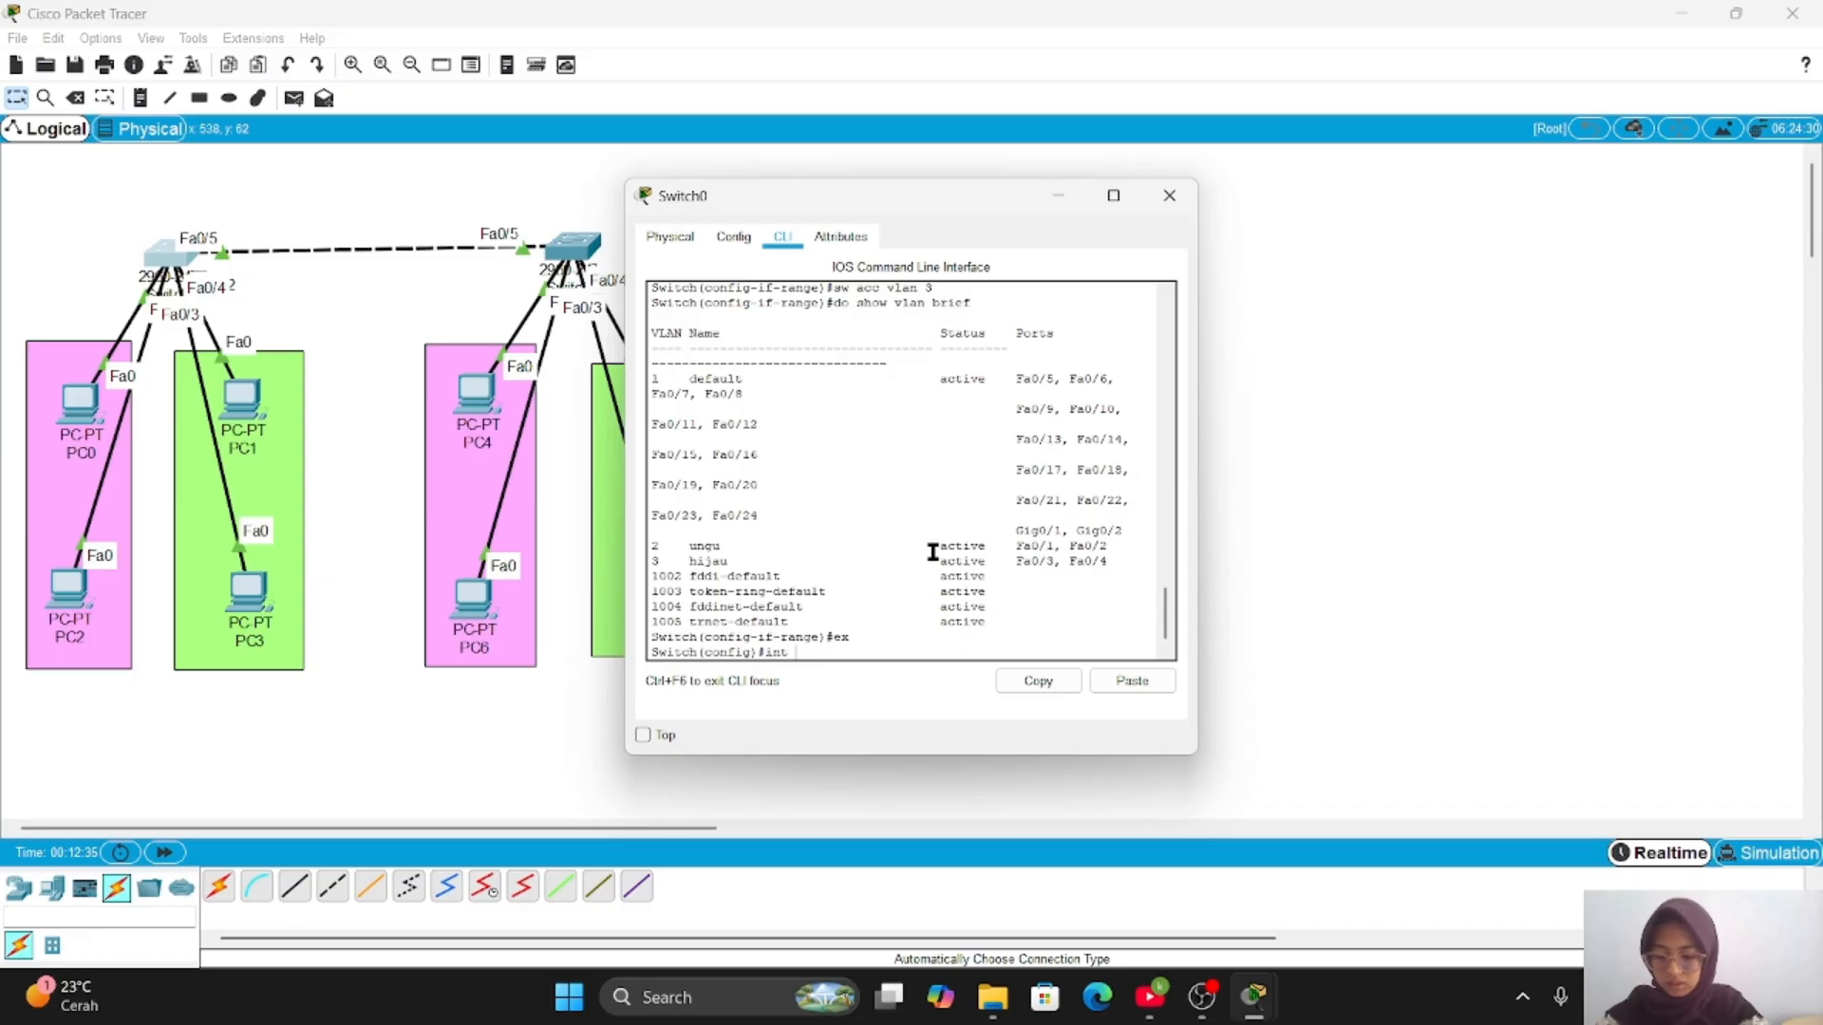
pyautogui.write('int fa0')
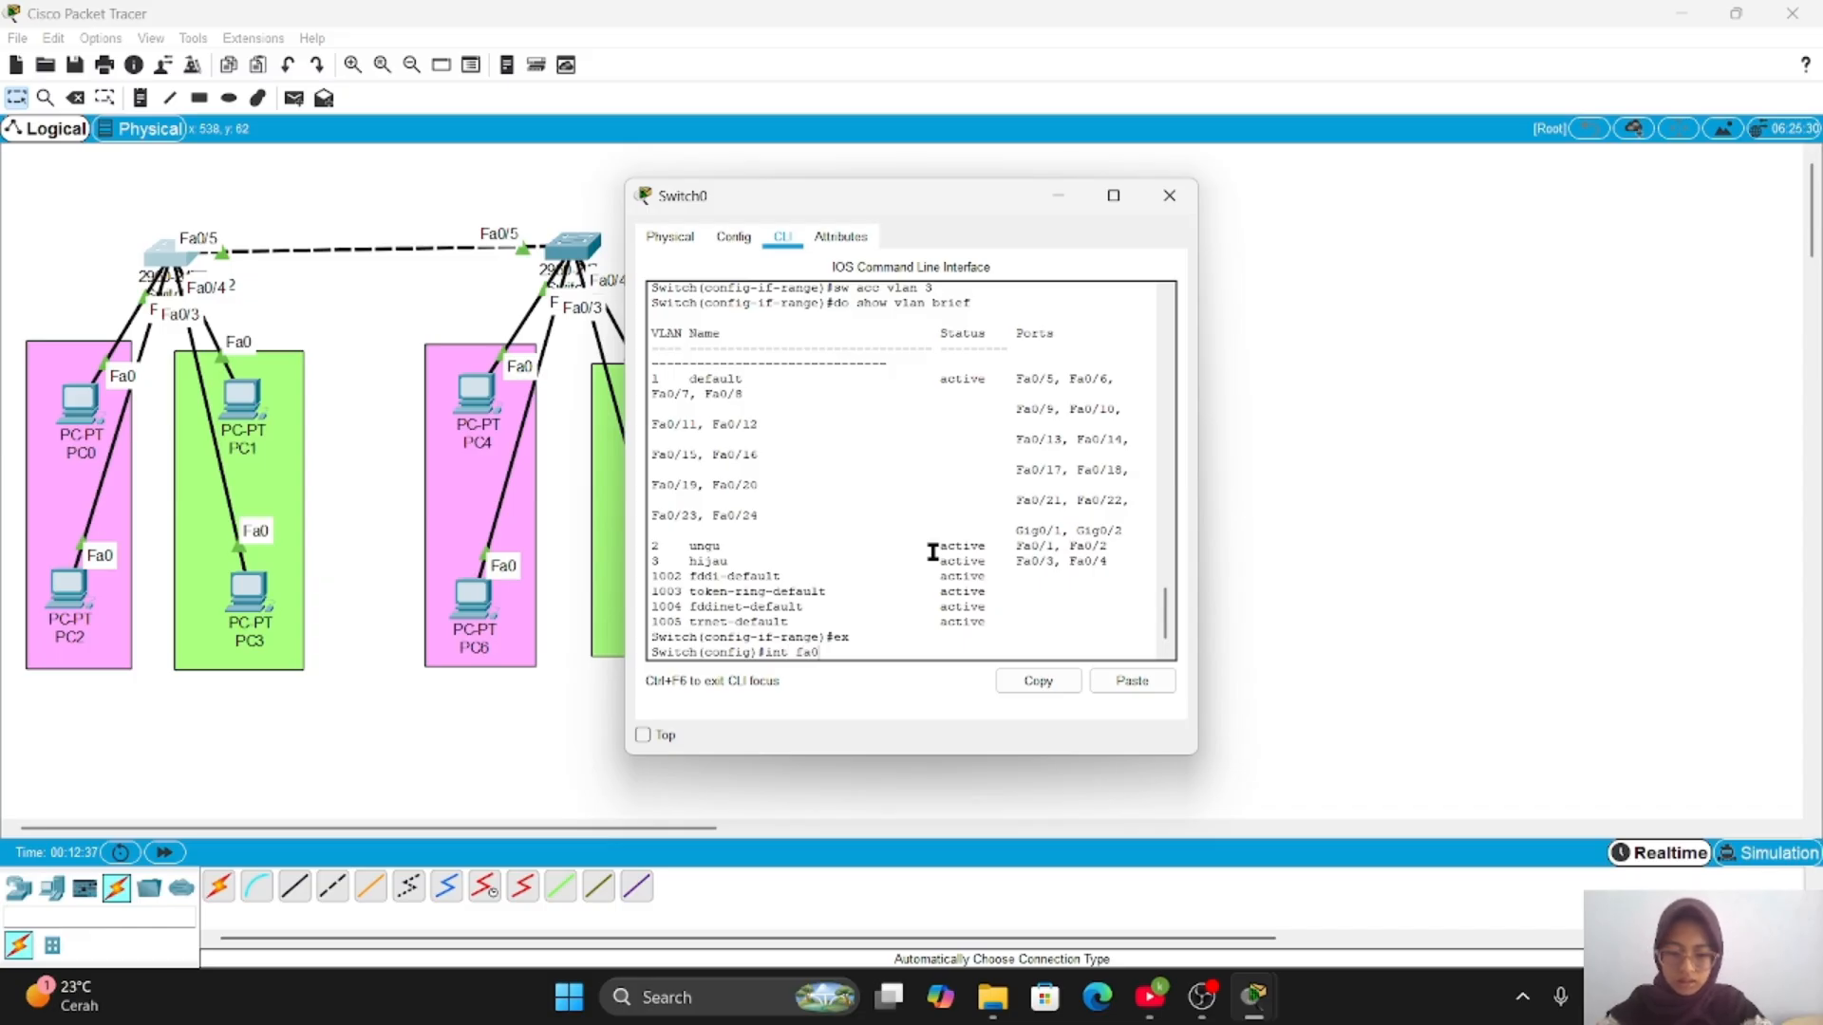
pyautogui.write('/5')
pyautogui.press('Return')
pyautogui.write('sw mo')
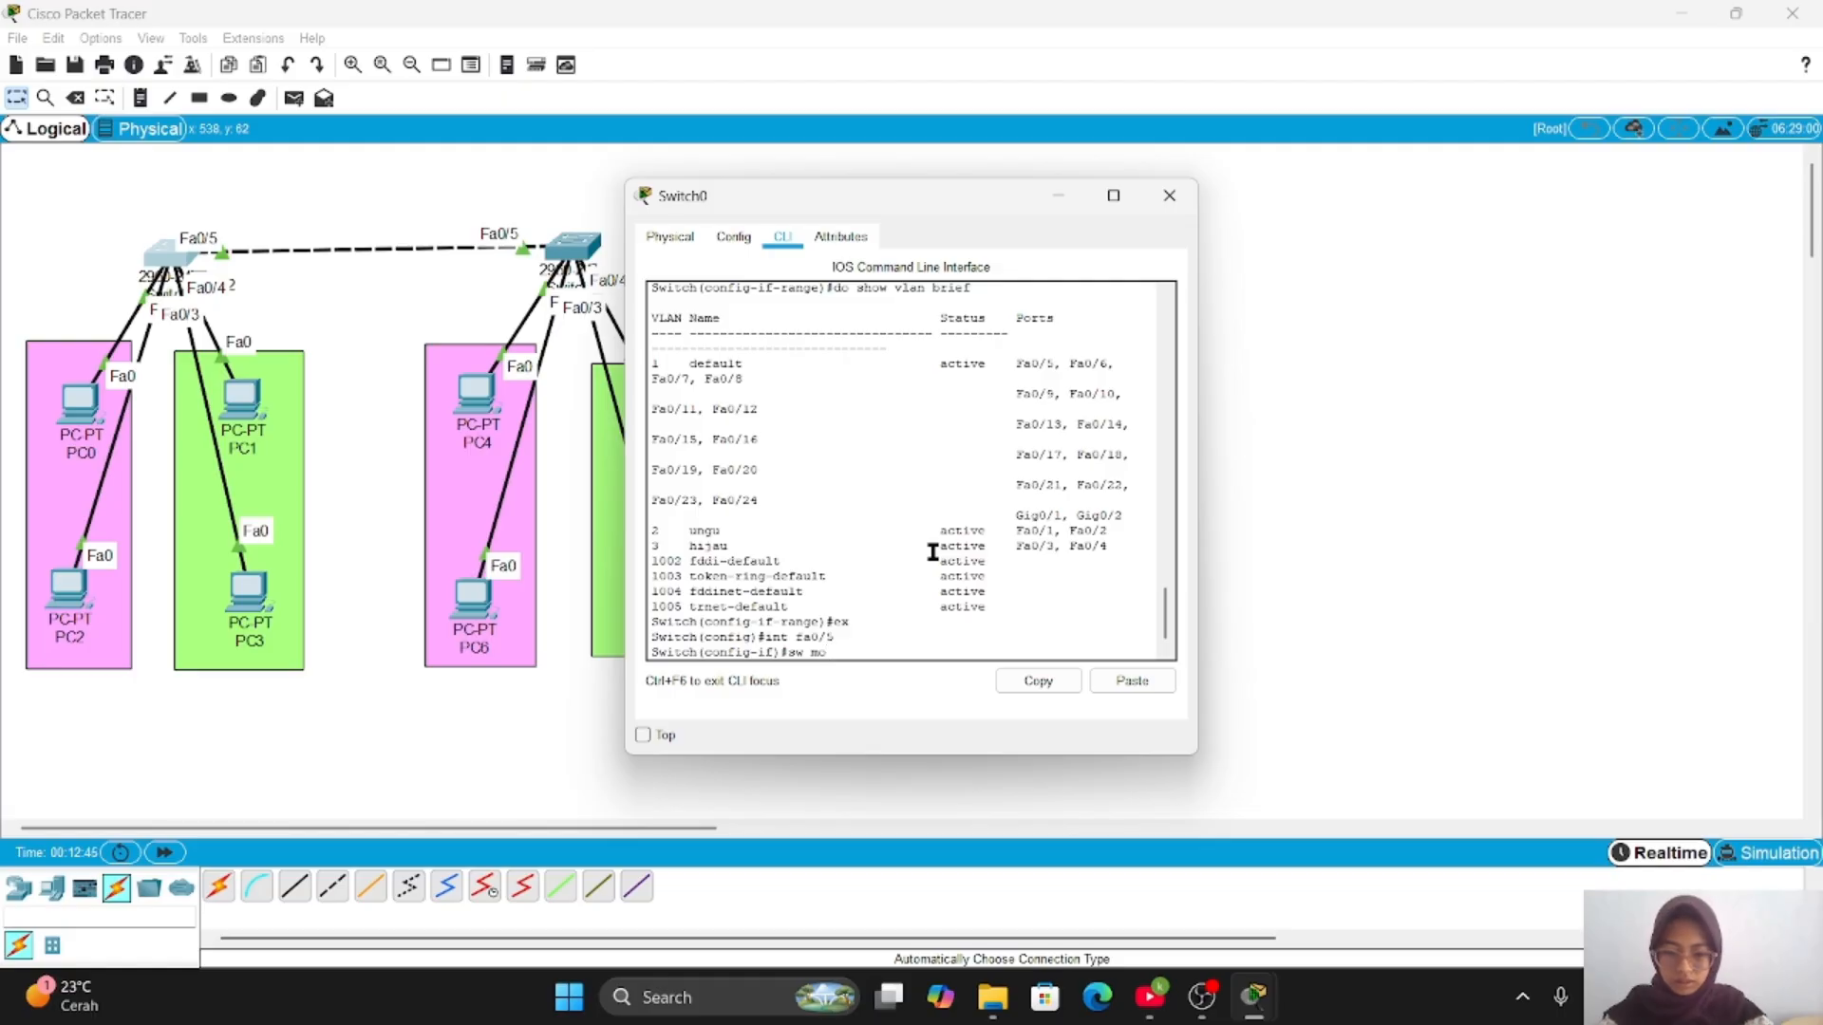
pyautogui.write(' tr')
pyautogui.press('Return')
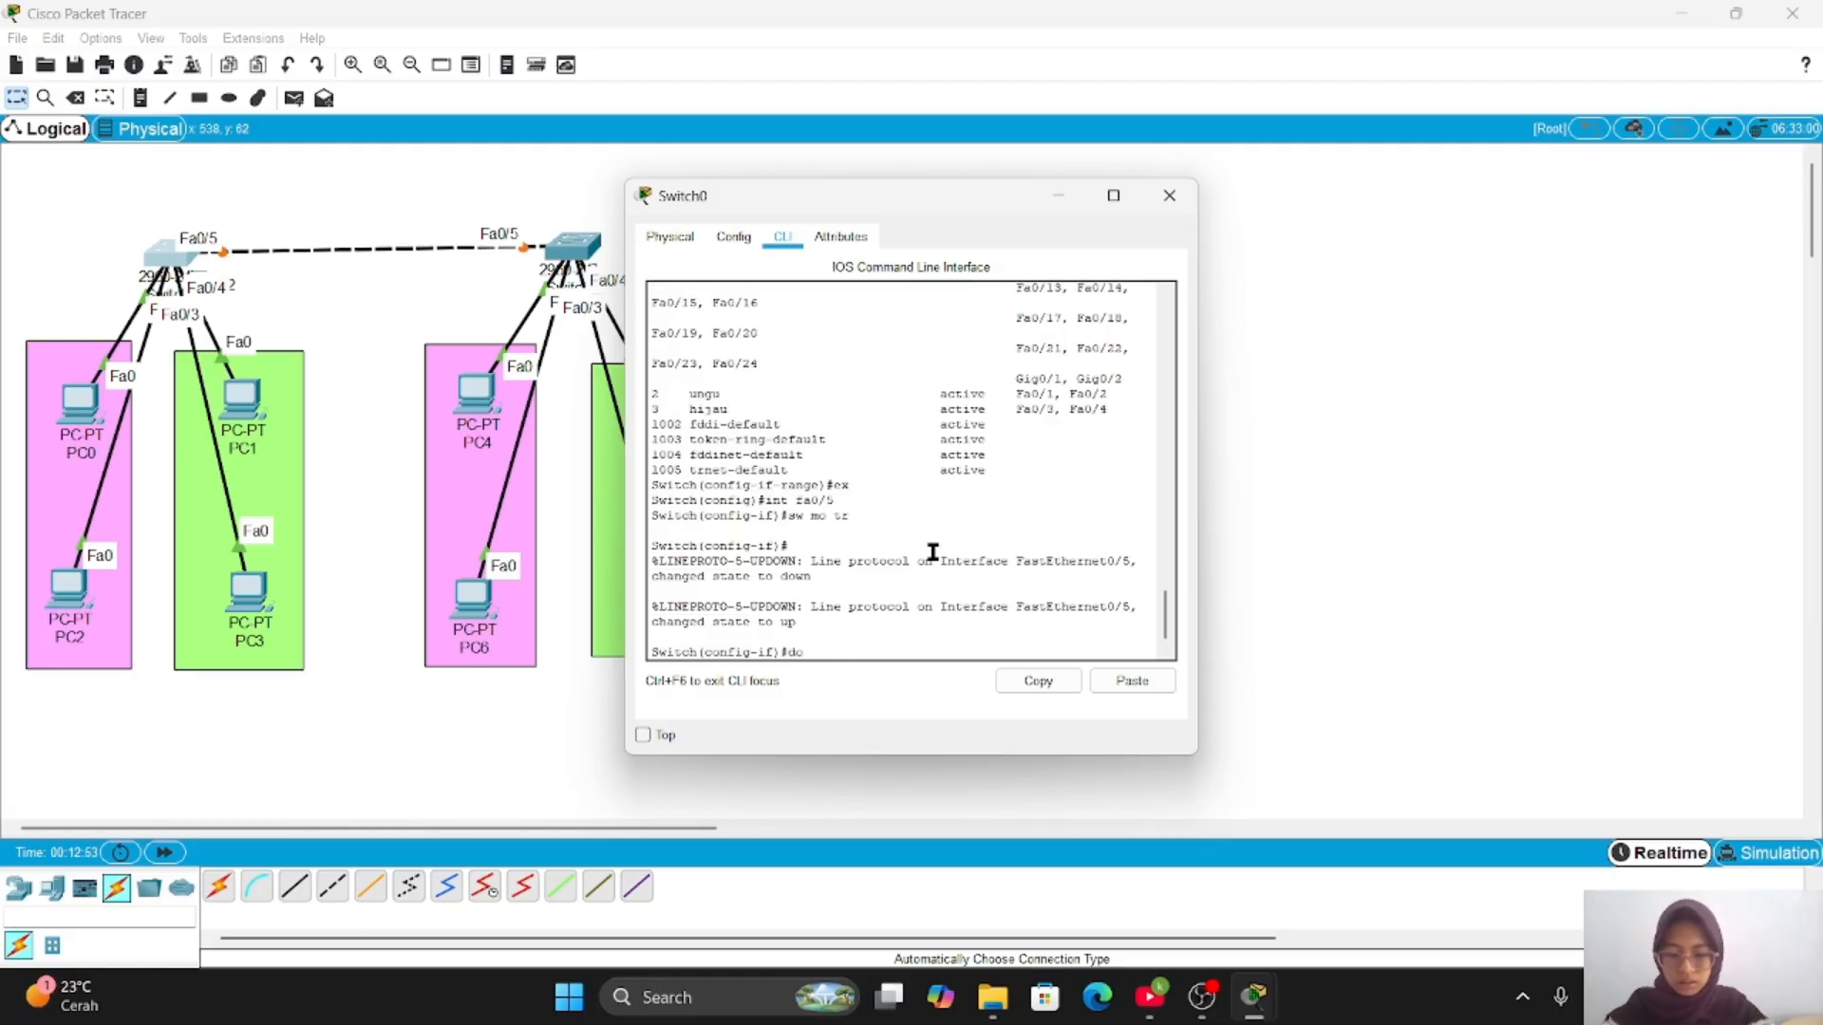
# - Check the trunk configuration on Switch0 with do show int tr
pyautogui.write('do show int')
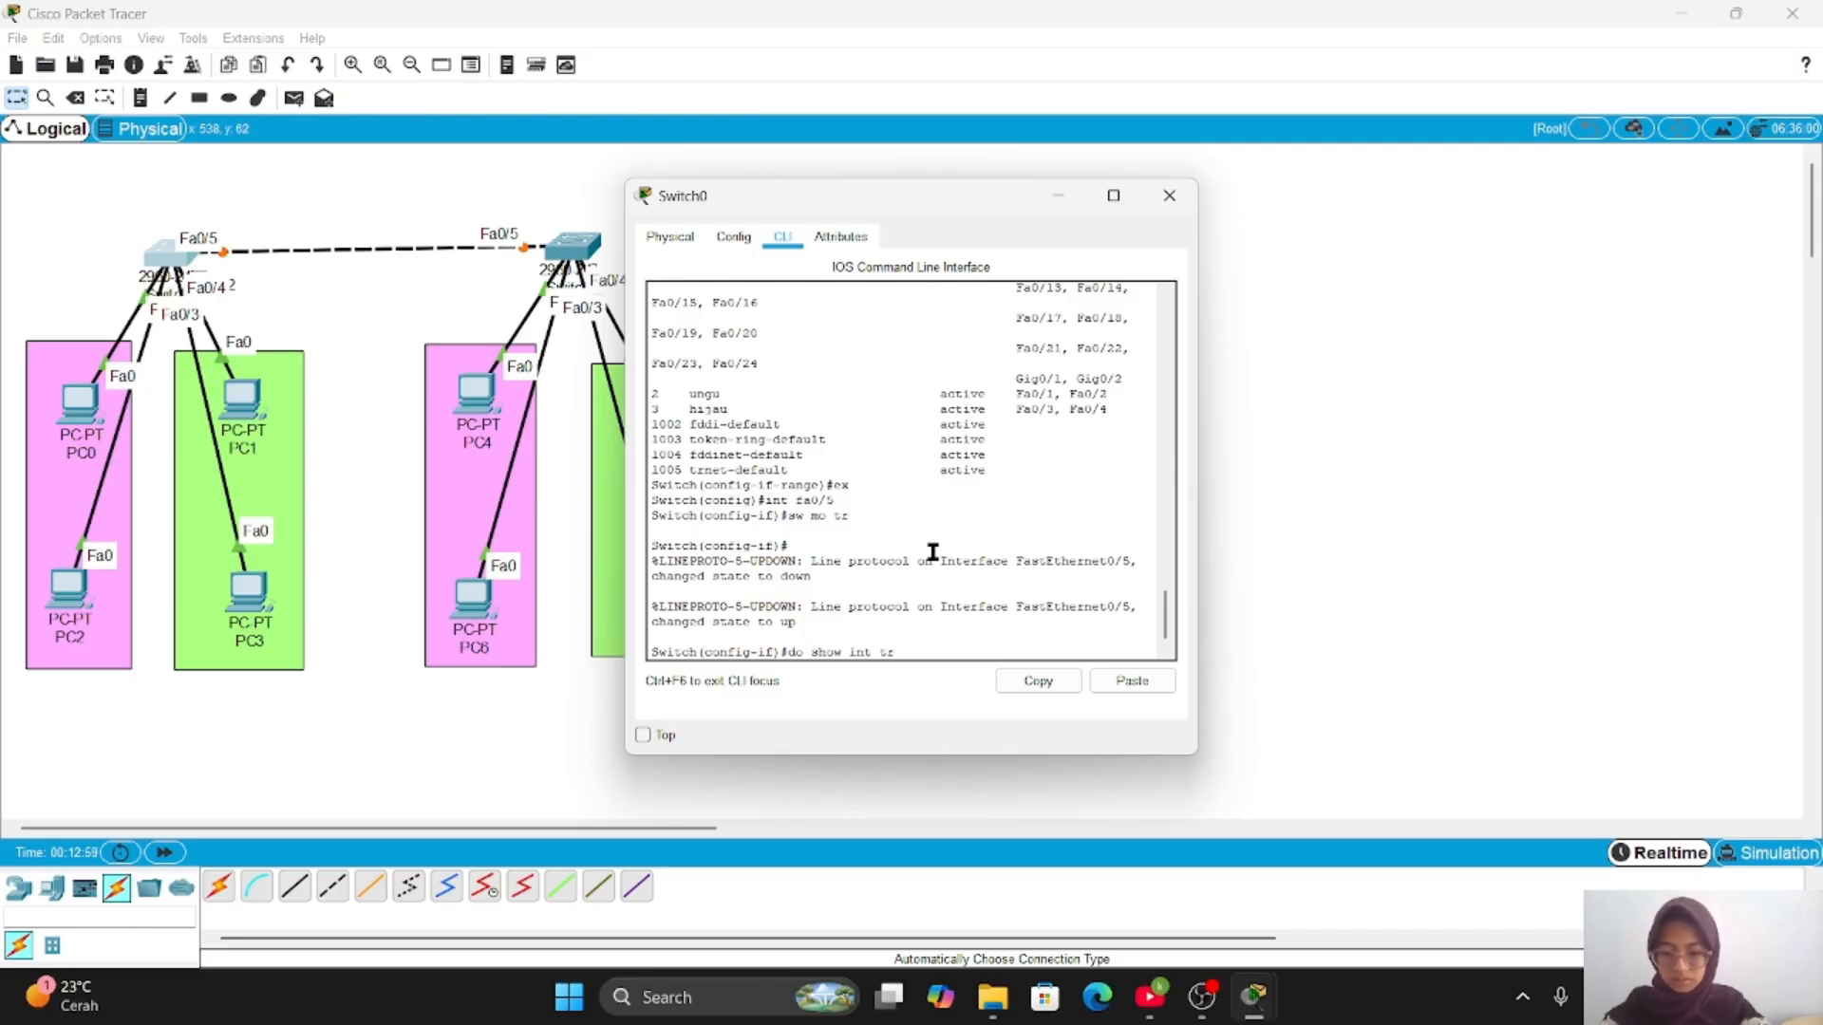
pyautogui.write(' tr')
pyautogui.press('Return')
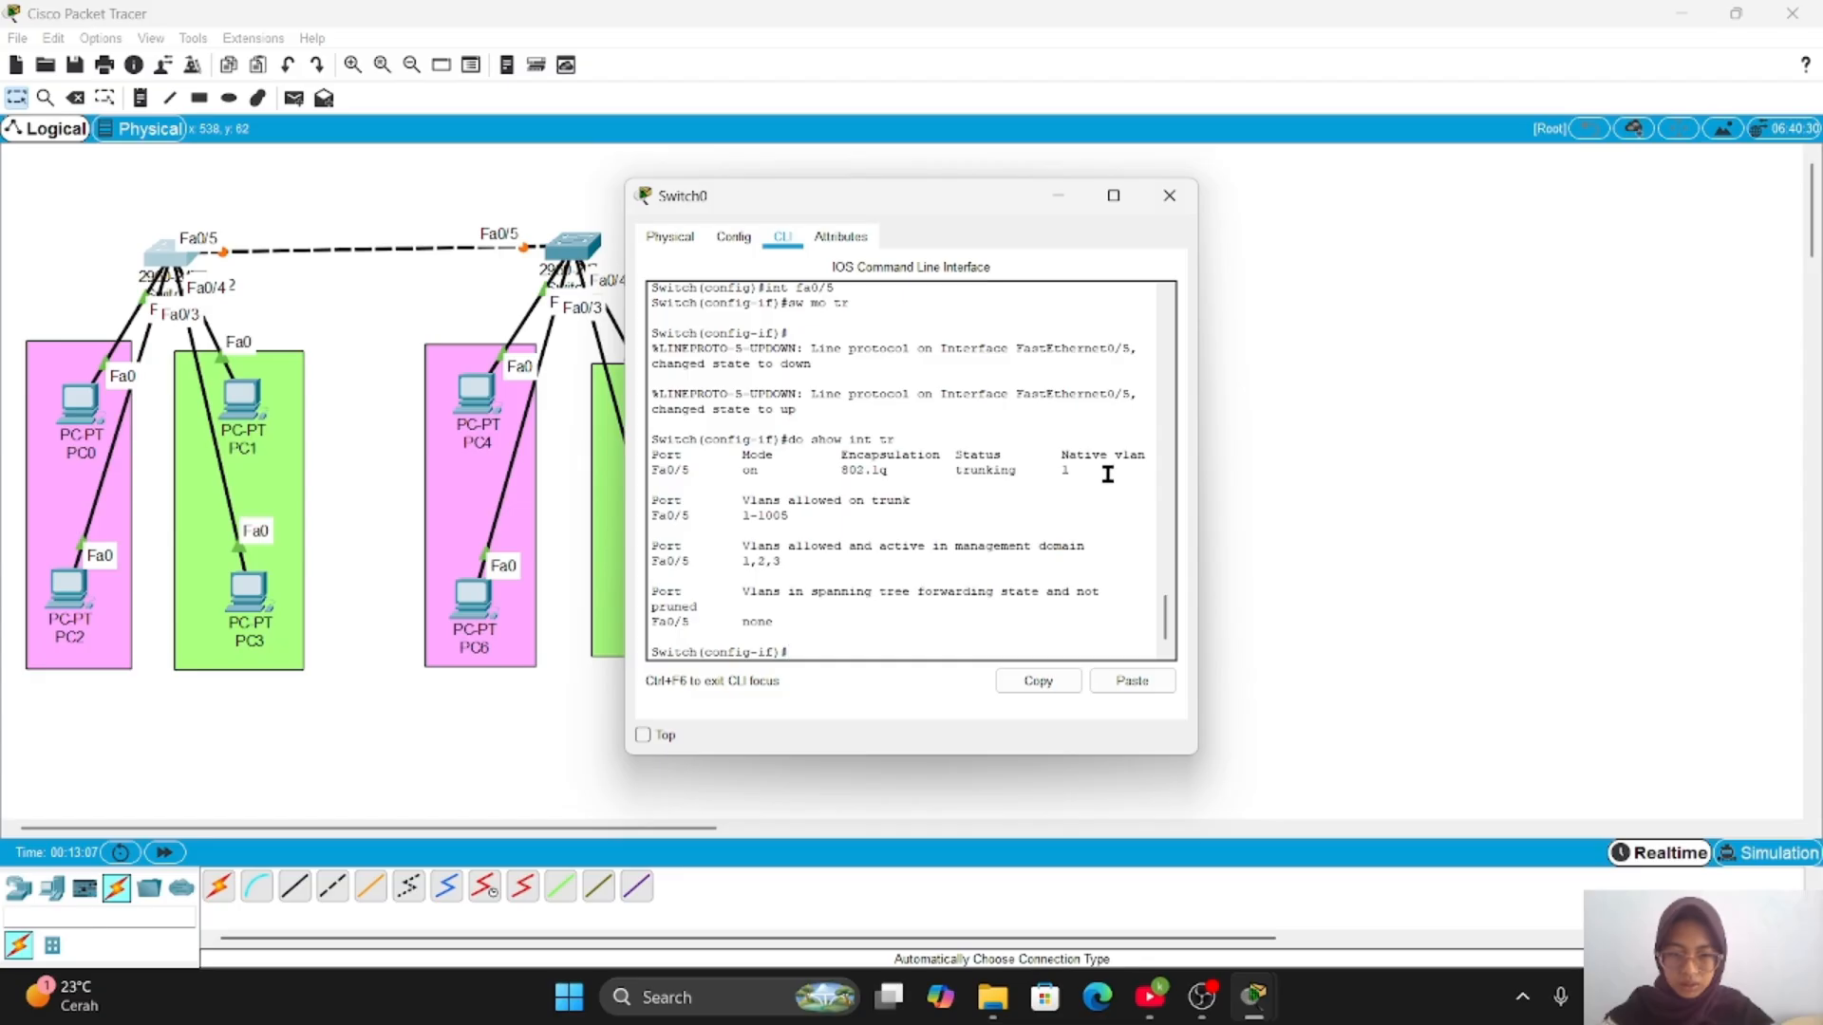
# - Examine the trunk encapsulation, status and native VLAN of Fa0/5 and the earlier command output on Switch0
pyautogui.moveTo(651, 470); pyautogui.dragTo(919, 484)
pyautogui.click(731, 472)
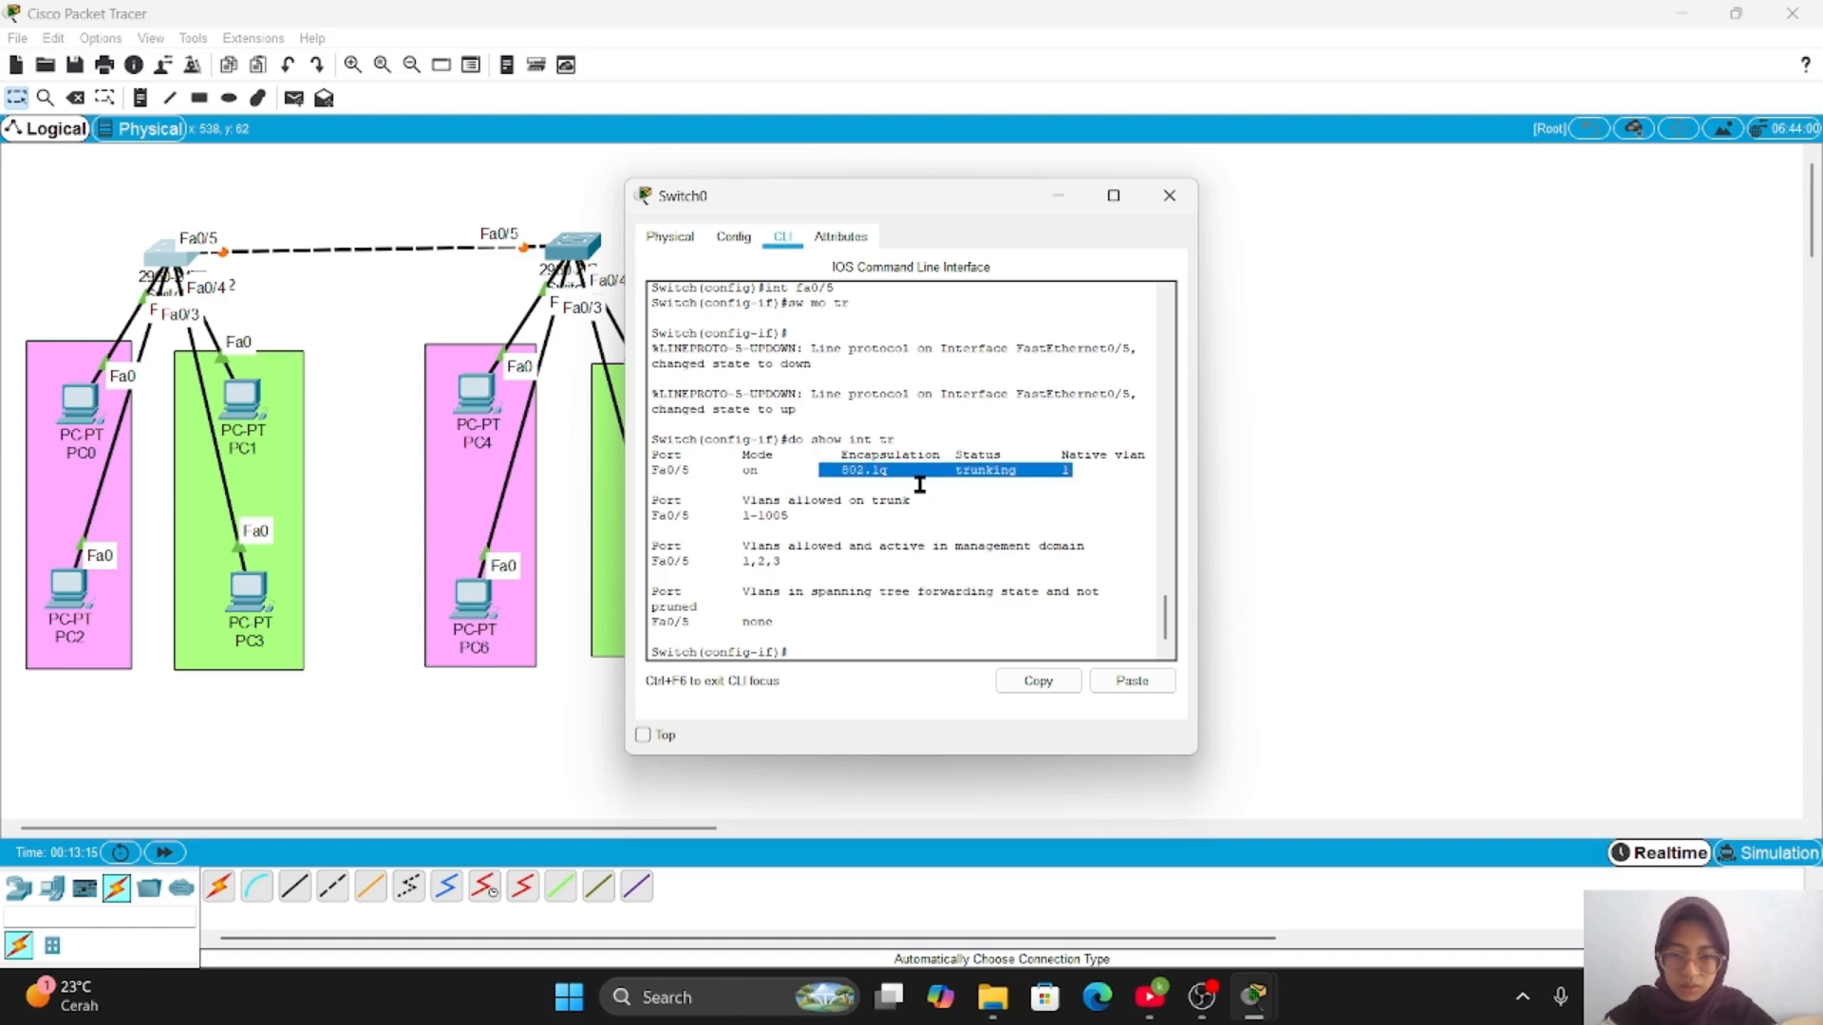
pyautogui.click(1111, 473)
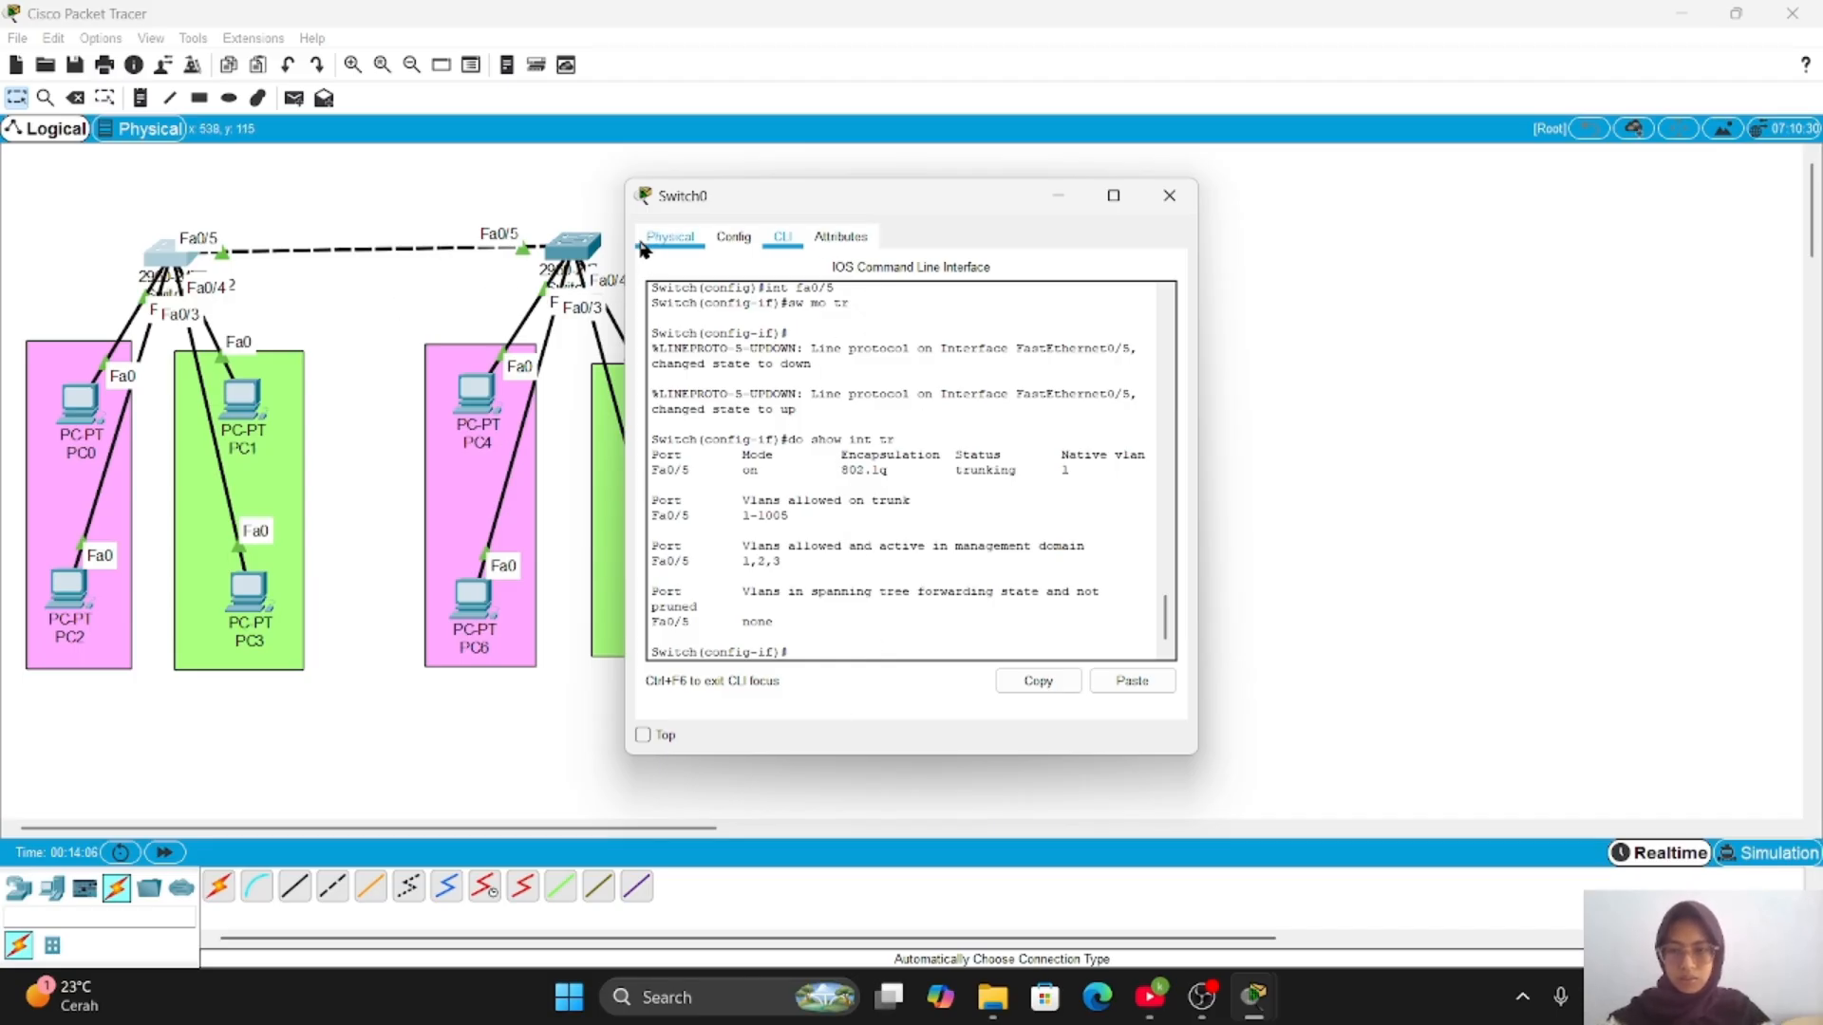
pyautogui.scroll(3, 902, 516)
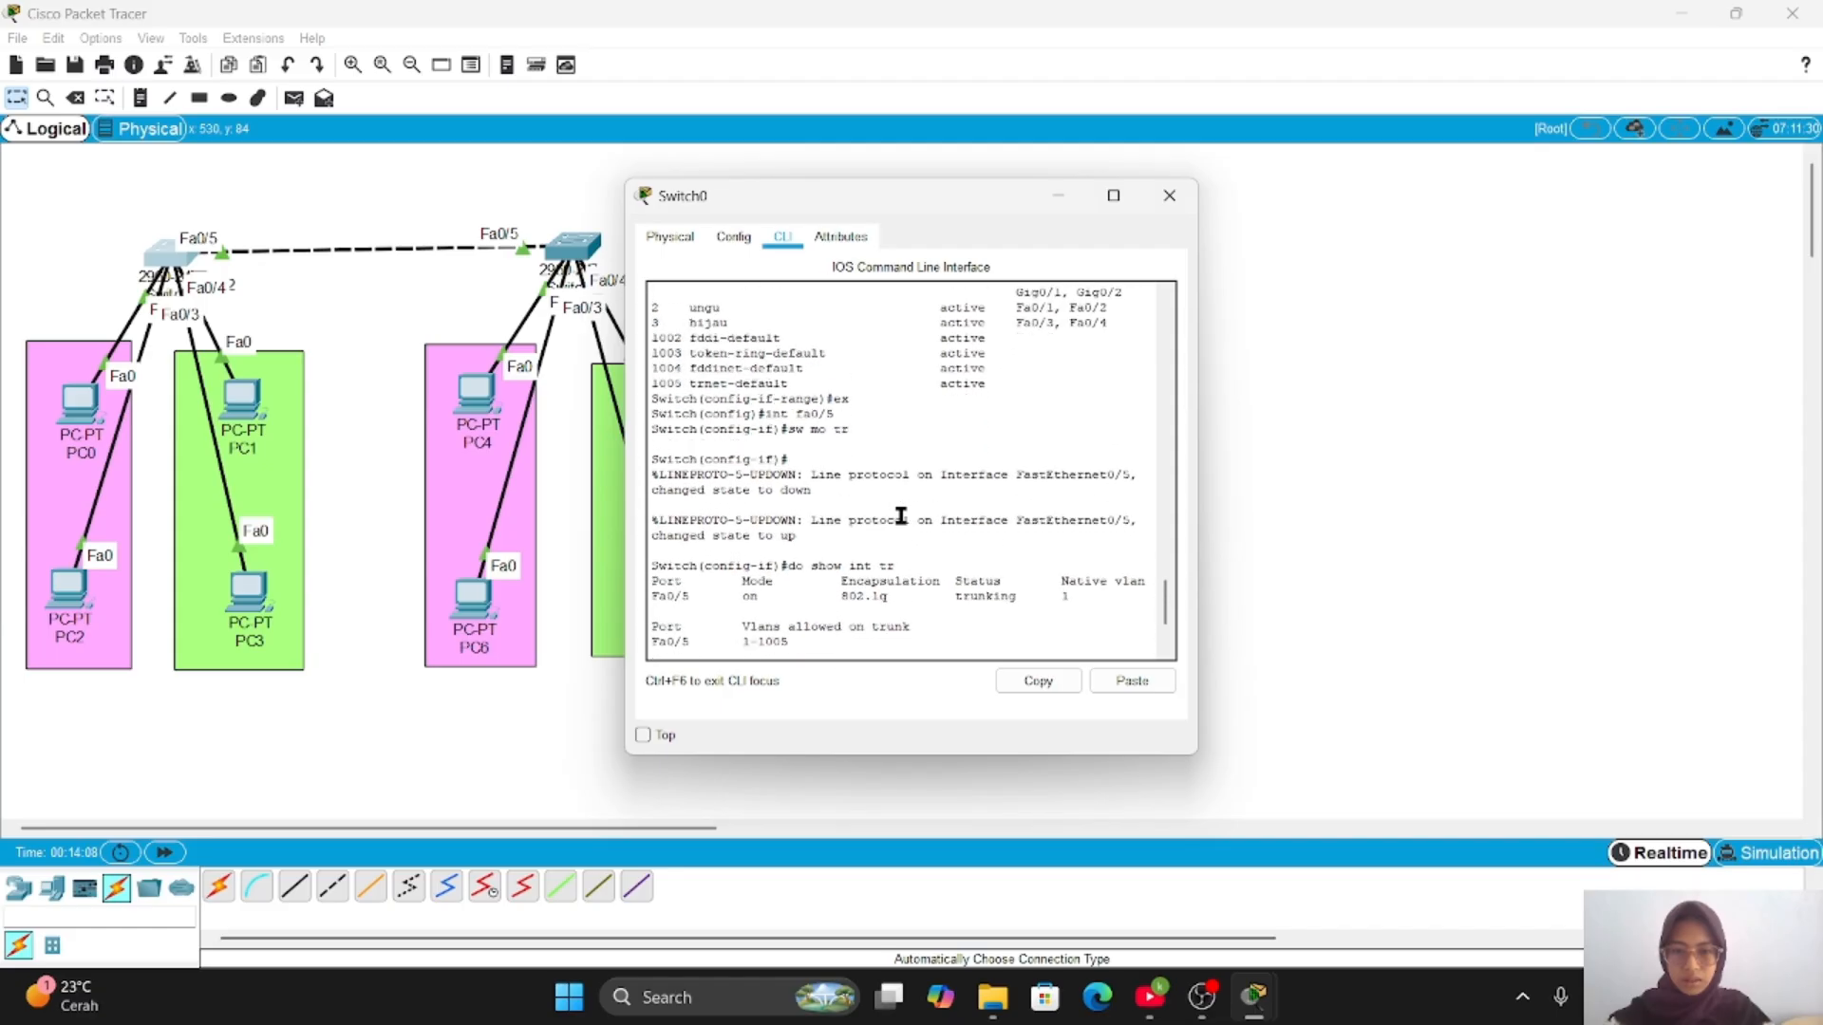
pyautogui.scroll(4, 902, 515)
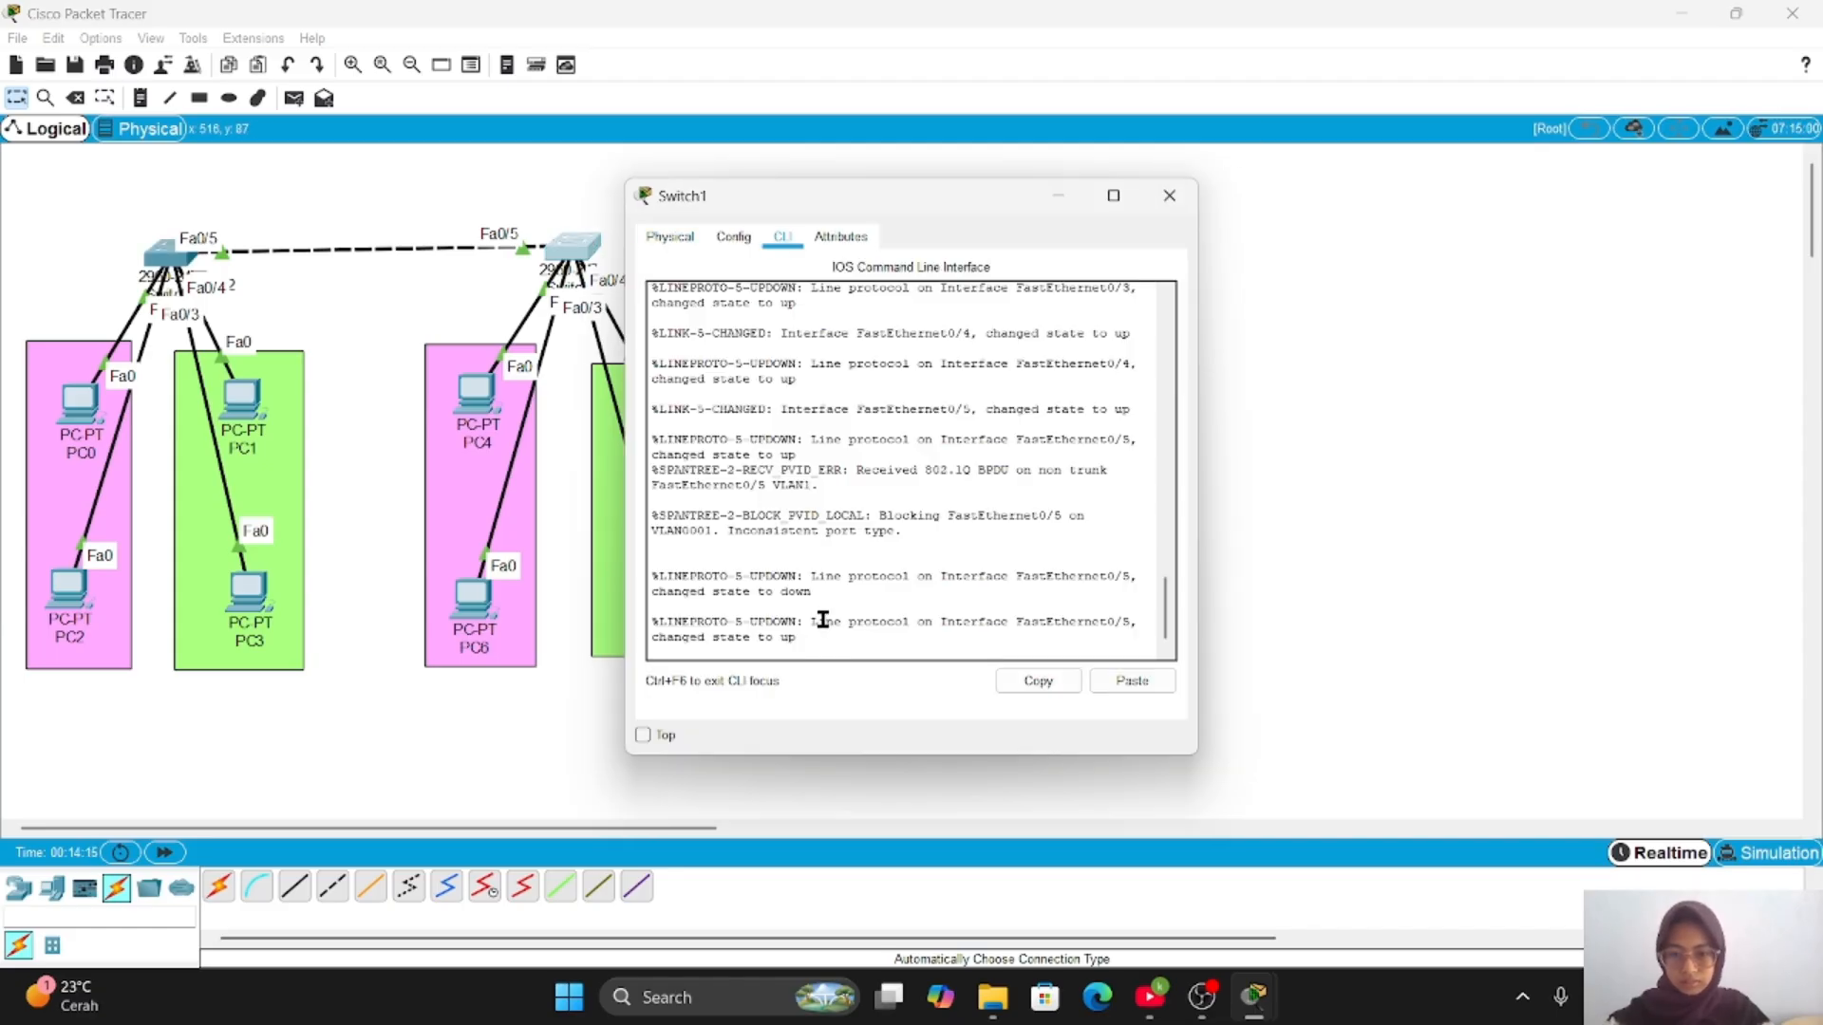
# - Enter configuration mode on Switch1 and create VLAN 2 named ungu and VLAN 3 named hijau
pyautogui.write('en')
pyautogui.press('Return')
pyautogui.write('conf t')
pyautogui.press('Return')
pyautogui.write('vlan 2')
pyautogui.press('Return')
pyautogui.write('nam,')
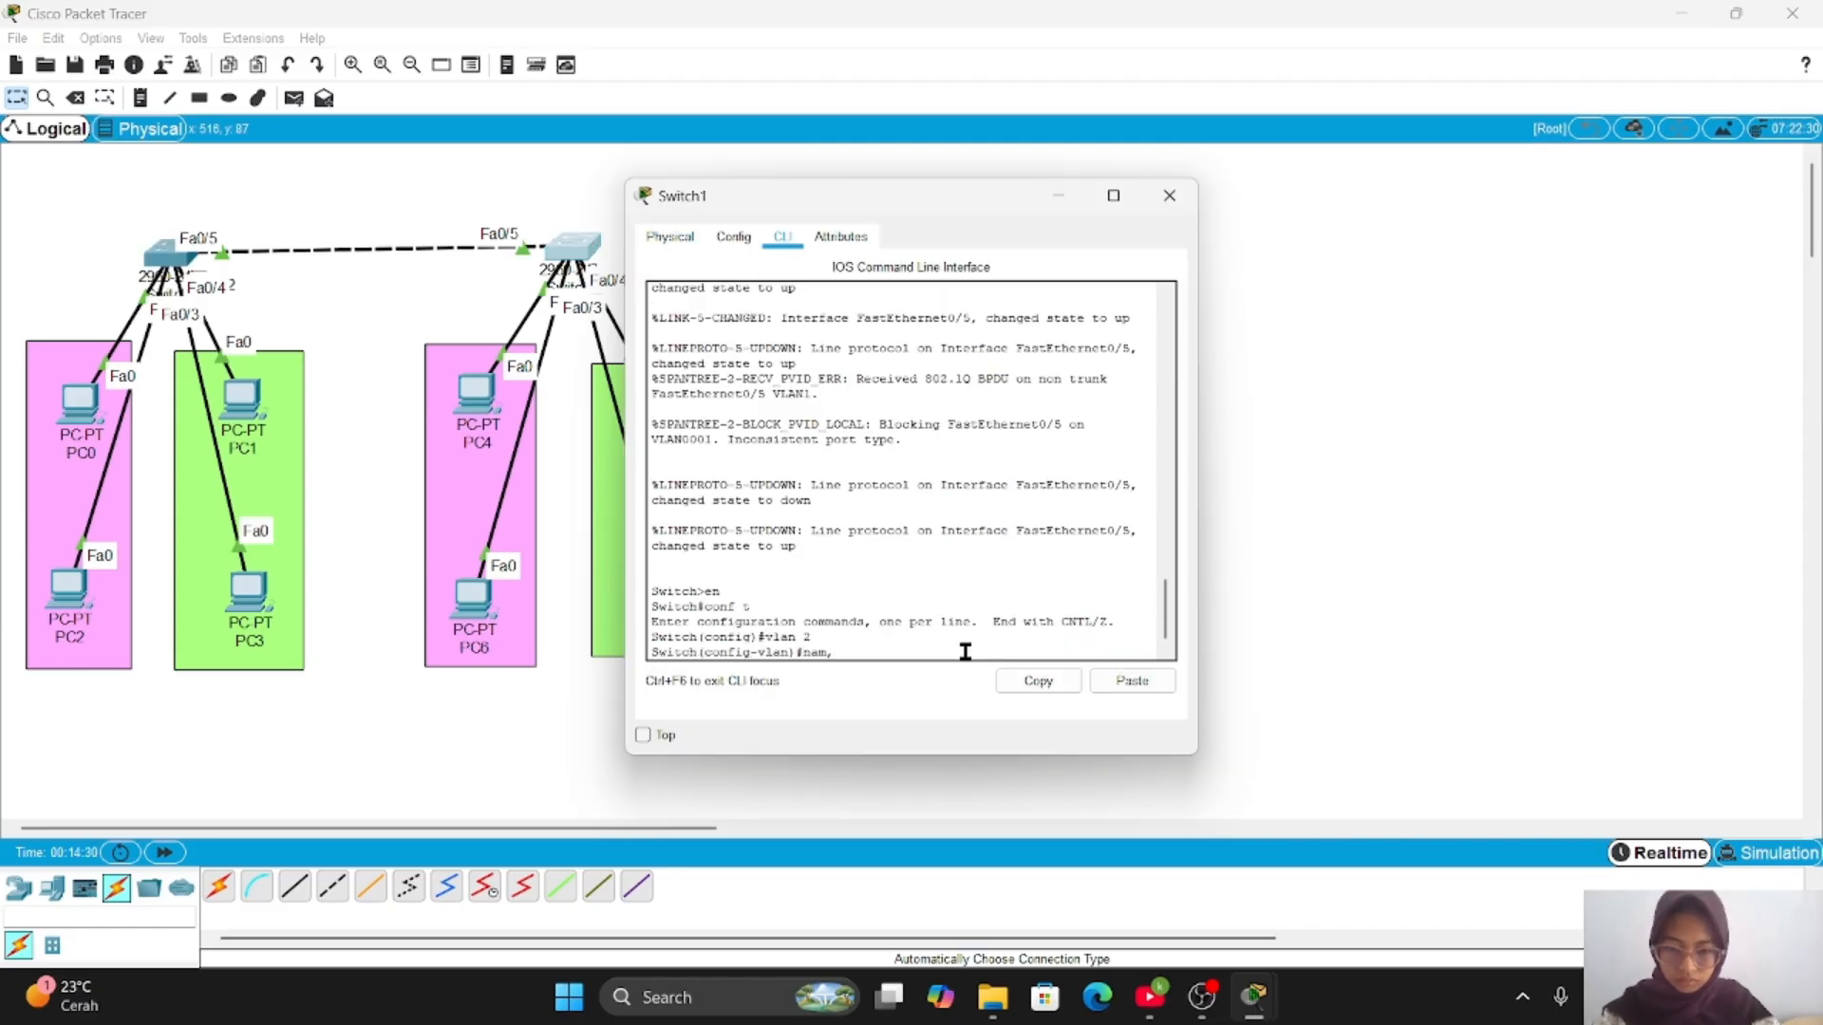
pyautogui.write(' ungu vlan 3')
pyautogui.press('Return')
pyautogui.write('name hijau')
pyautogui.press('Return')
pyautogui.write('ex')
pyautogui.press('Return')
# - Set Switch1's interface range fa0/1-2 to access mode, assign it to VLAN 2 and leave the range
pyautogui.write('int fa')
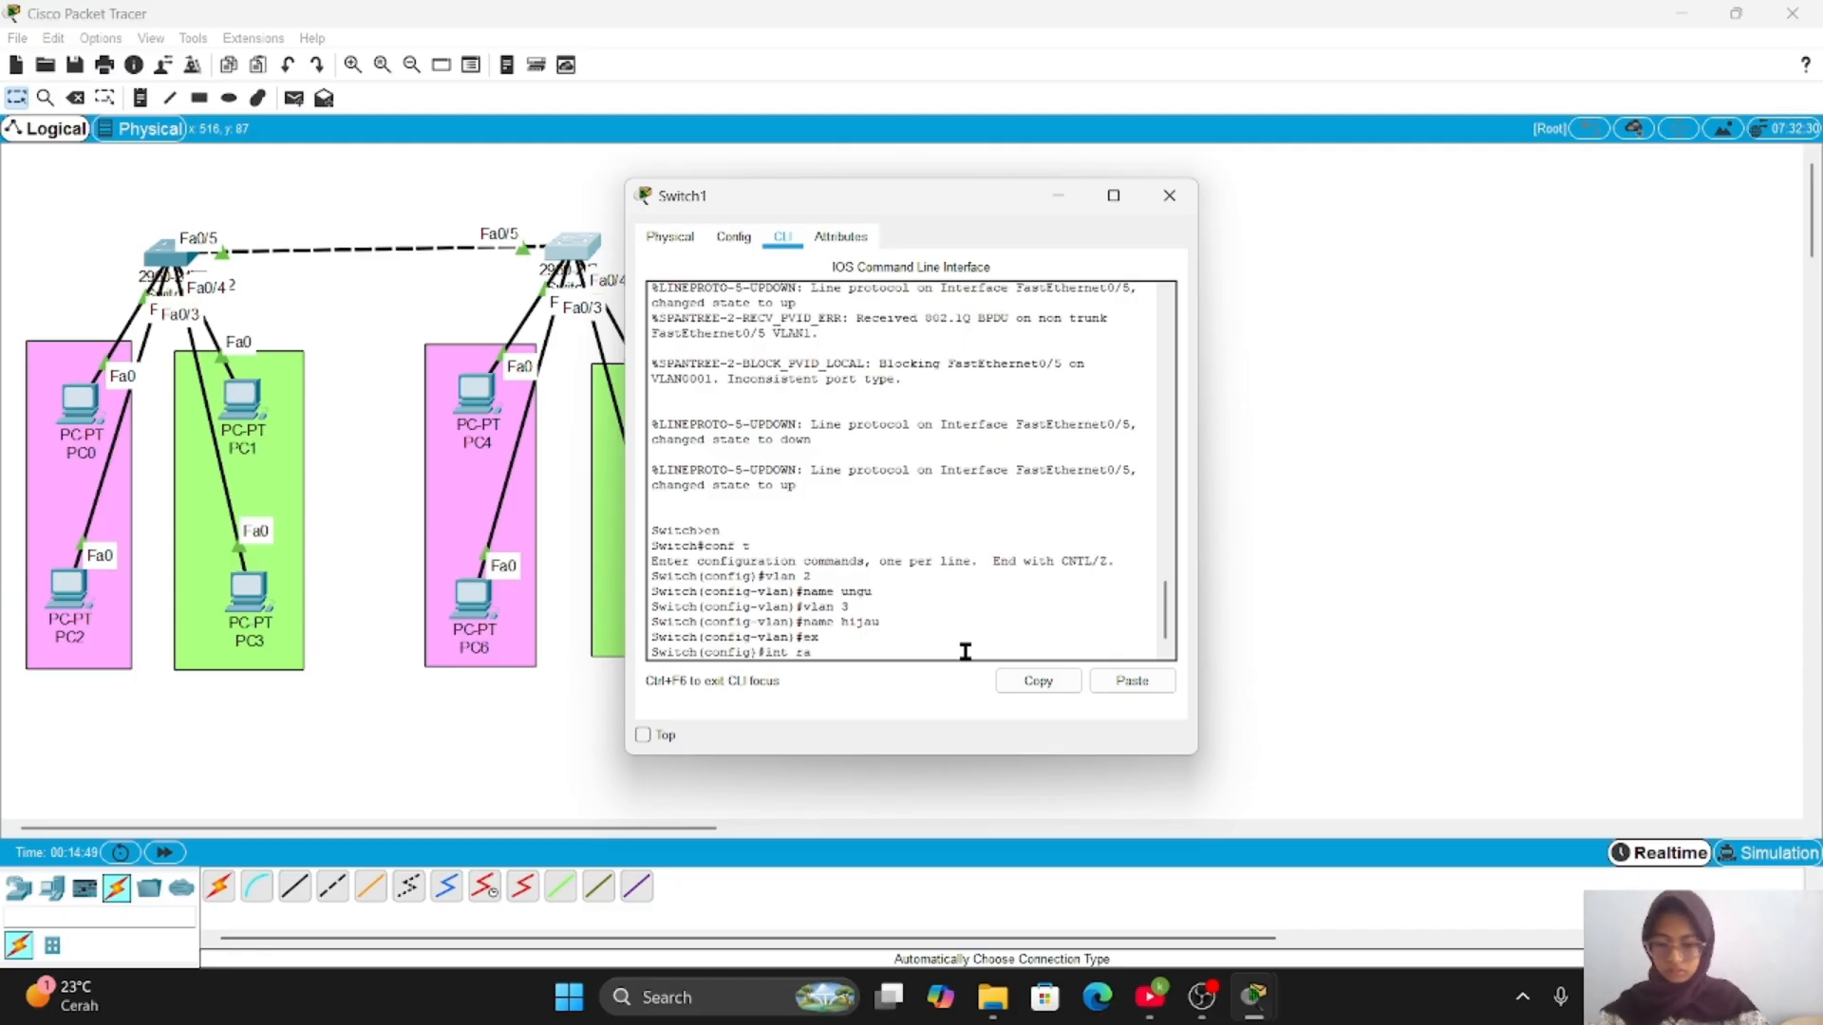
pyautogui.write(' fa0/1-2')
pyautogui.press('Return')
pyautogui.write('sw mo acc')
pyautogui.press('Return')
pyautogui.write('sw acc vlan 2')
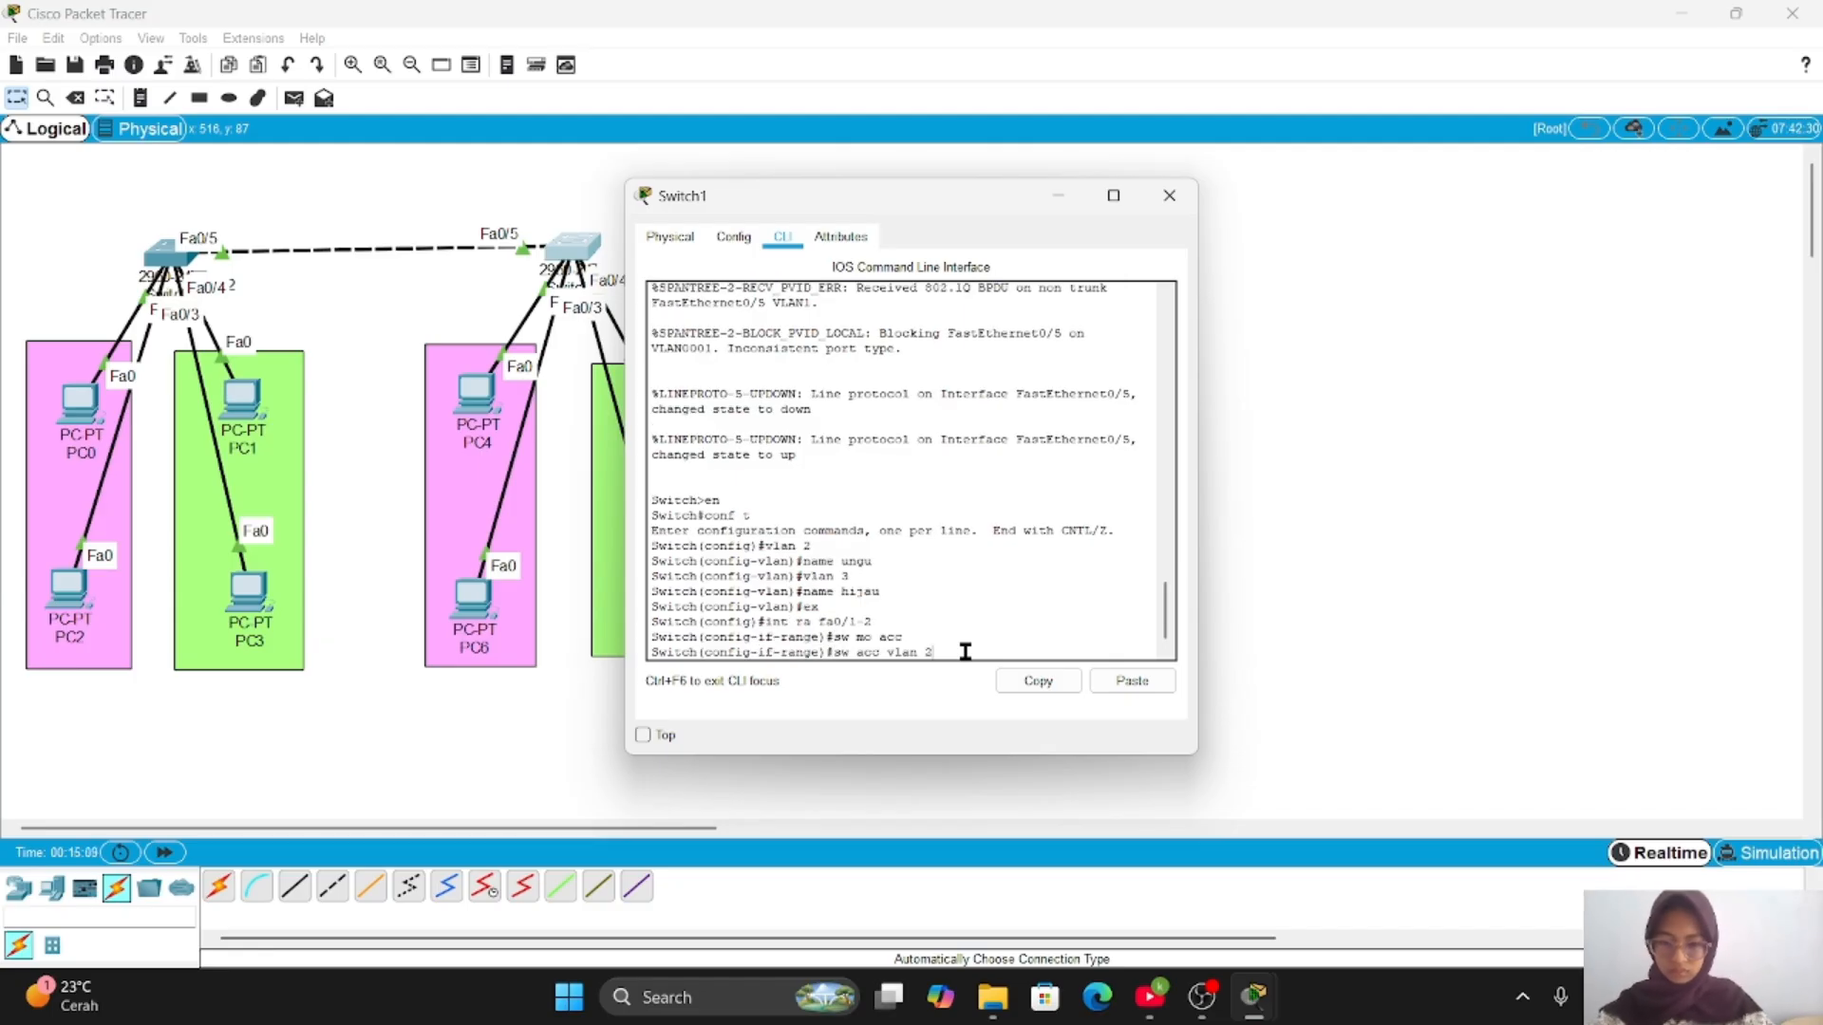
pyautogui.press('Return')
pyautogui.write('ex')
pyautogui.press('Return')
# - Set Switch1's interface range fa0/3-4 to access mode in VLAN 3 and check the assignments with do show vlan brief
pyautogui.write('int ra fa0/3-4')
pyautogui.press('Return')
pyautogui.write('sw mo ac')
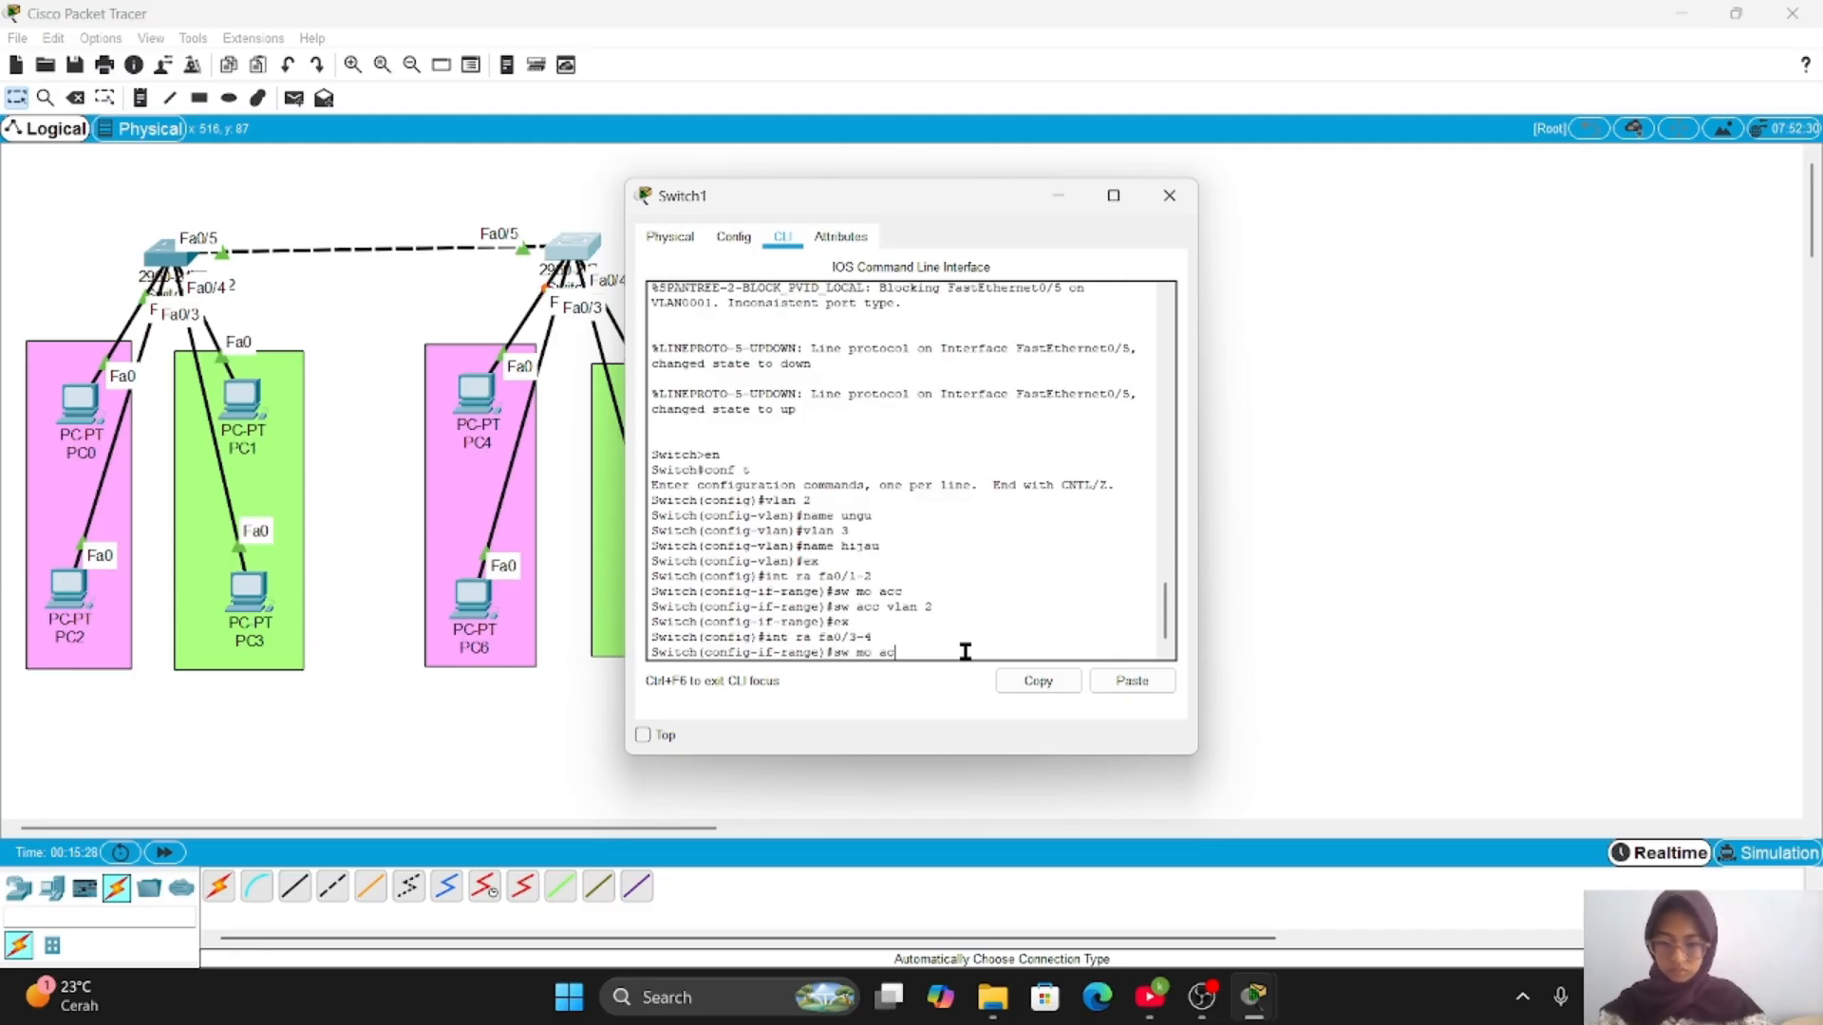
pyautogui.write('c')
pyautogui.press('Return')
pyautogui.write('sw acc vlan 3')
pyautogui.press('Return')
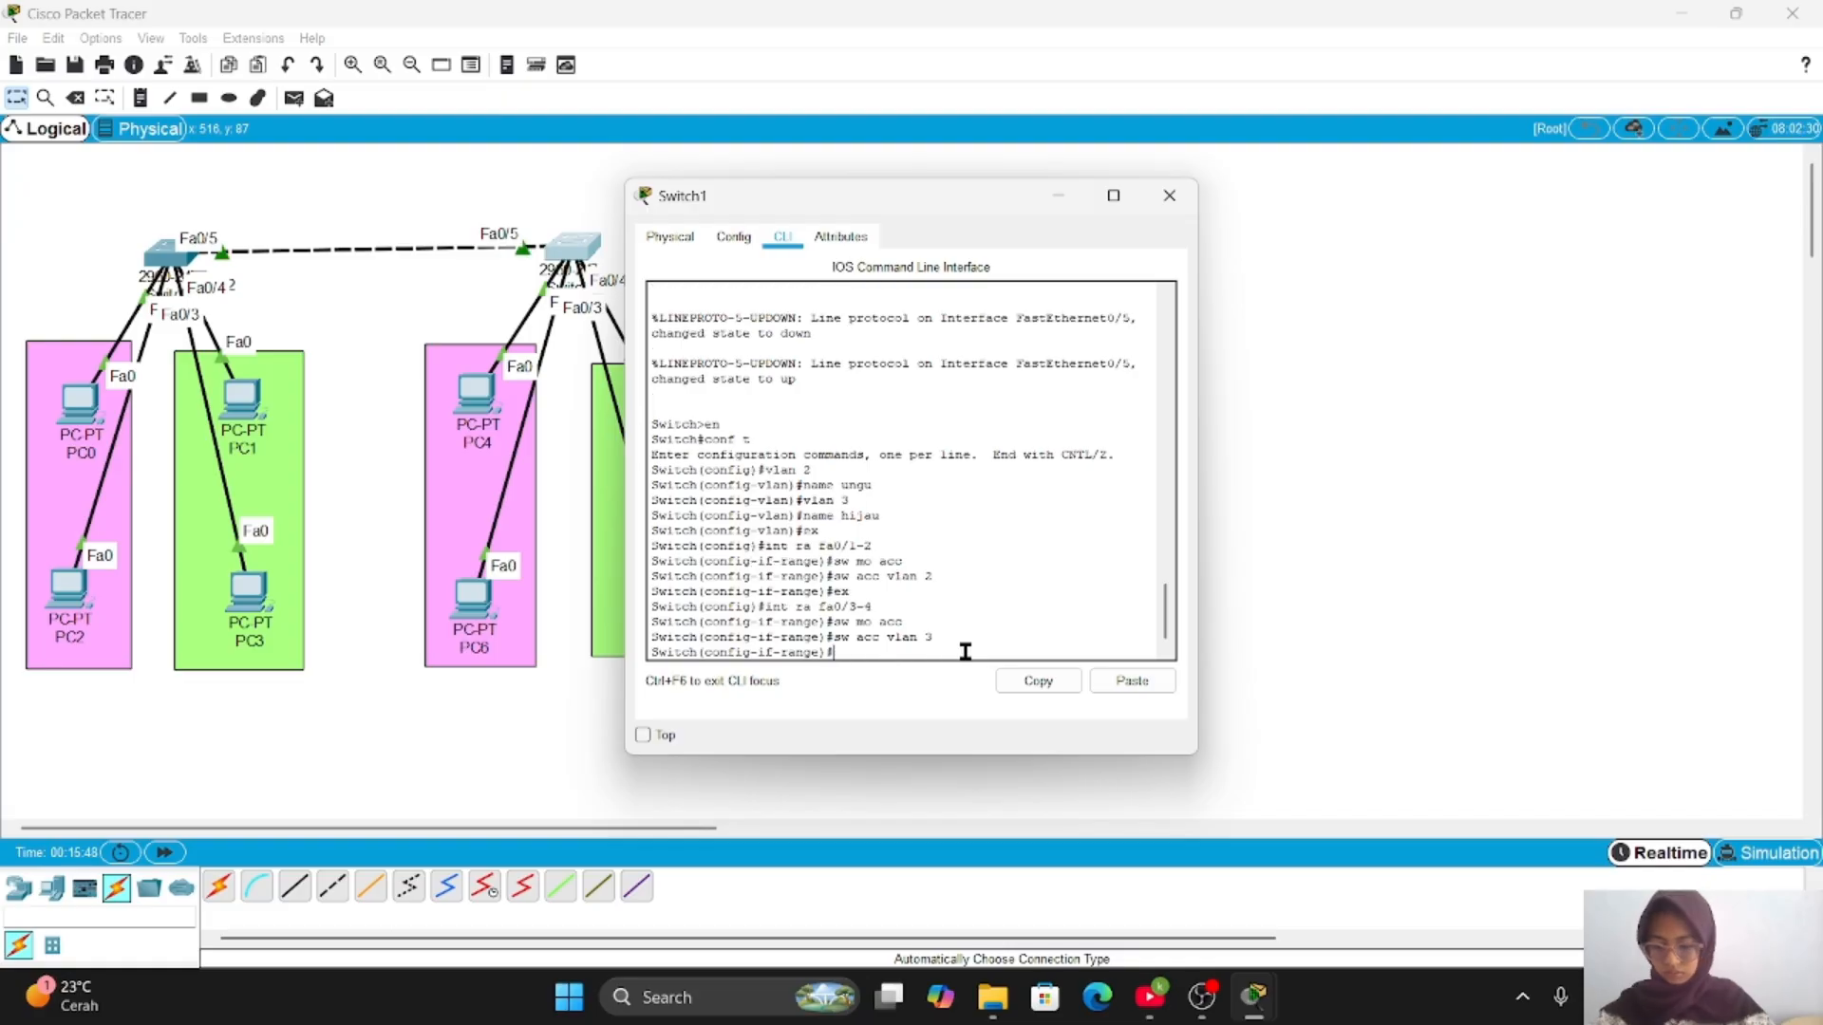
pyautogui.write('do show vlan brief')
pyautogui.press('Return')
# - Set Switch1's interface fa0/5 to trunk mode with sw mo tr and check it with do show int tr
pyautogui.write('int fa0/5')
pyautogui.press('Return')
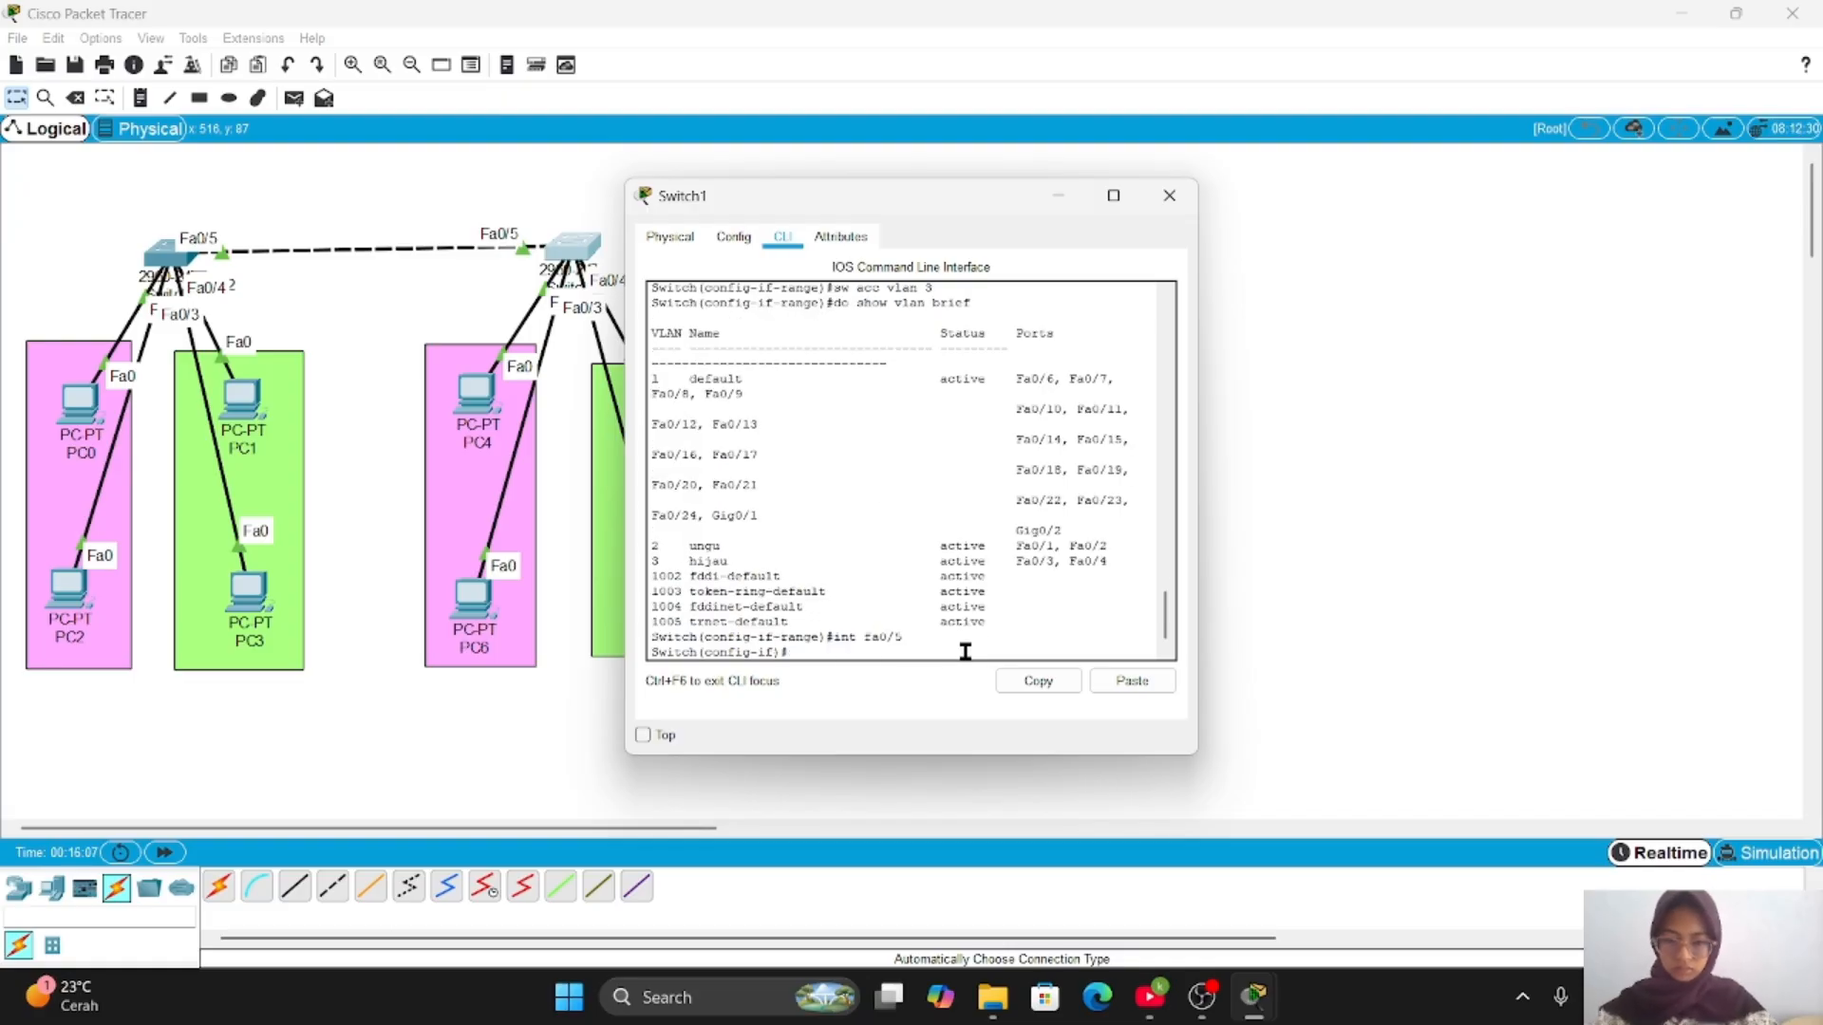
pyautogui.write('sw mo tr')
pyautogui.press('Return')
pyautogui.write('do show int tr')
pyautogui.press('Return')
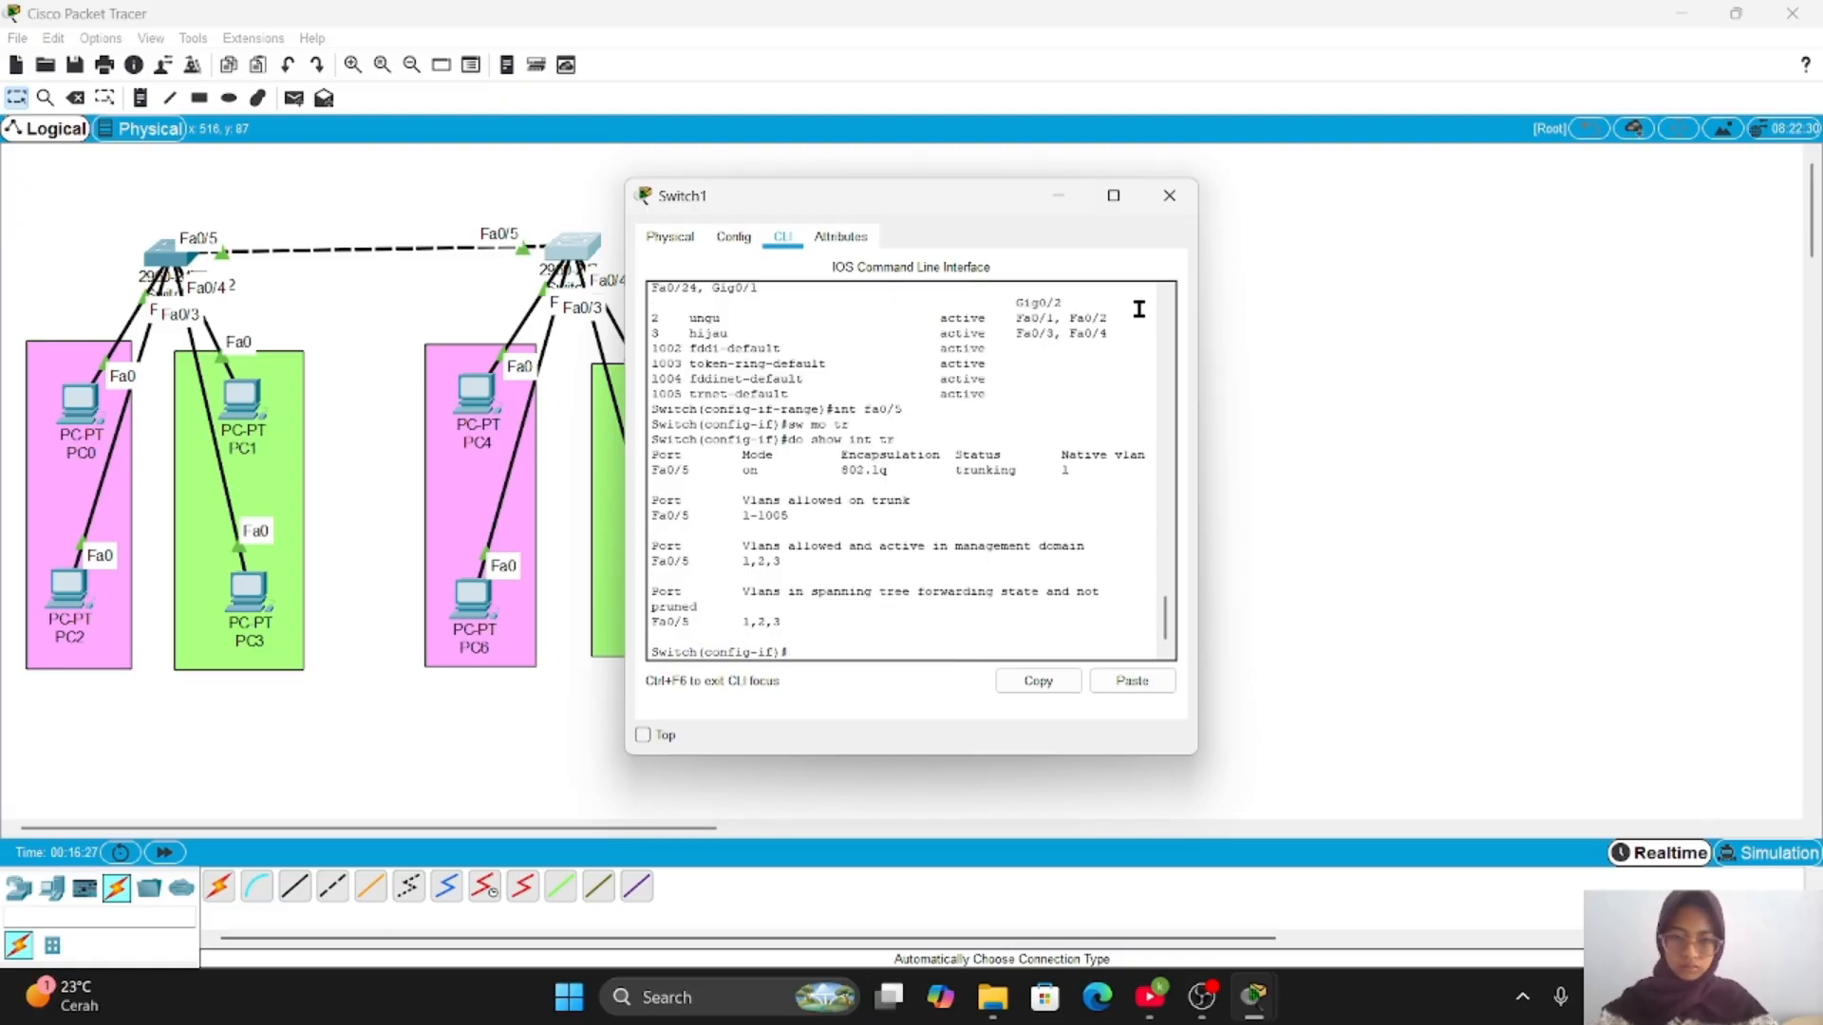
pyautogui.click(1170, 196)
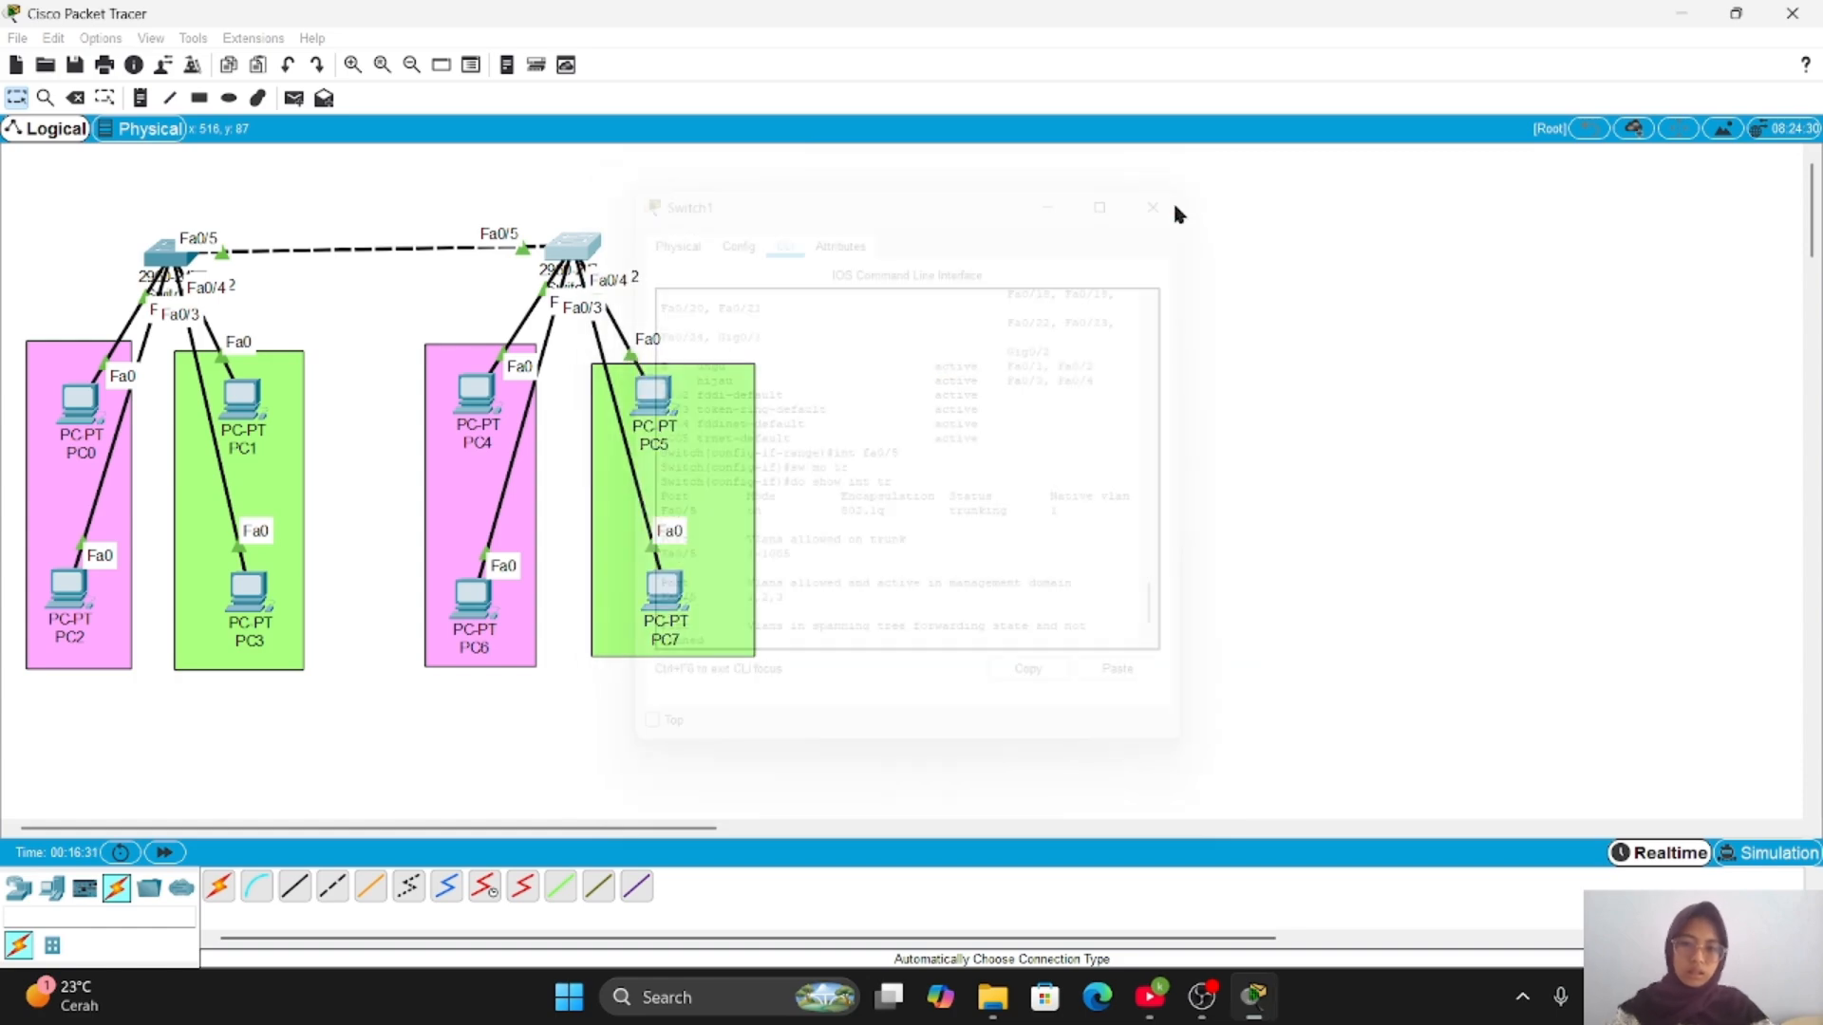
# - Test connectivity between PC1 and PC5 across the two switches with a simple PDU
pyautogui.click(296, 103)
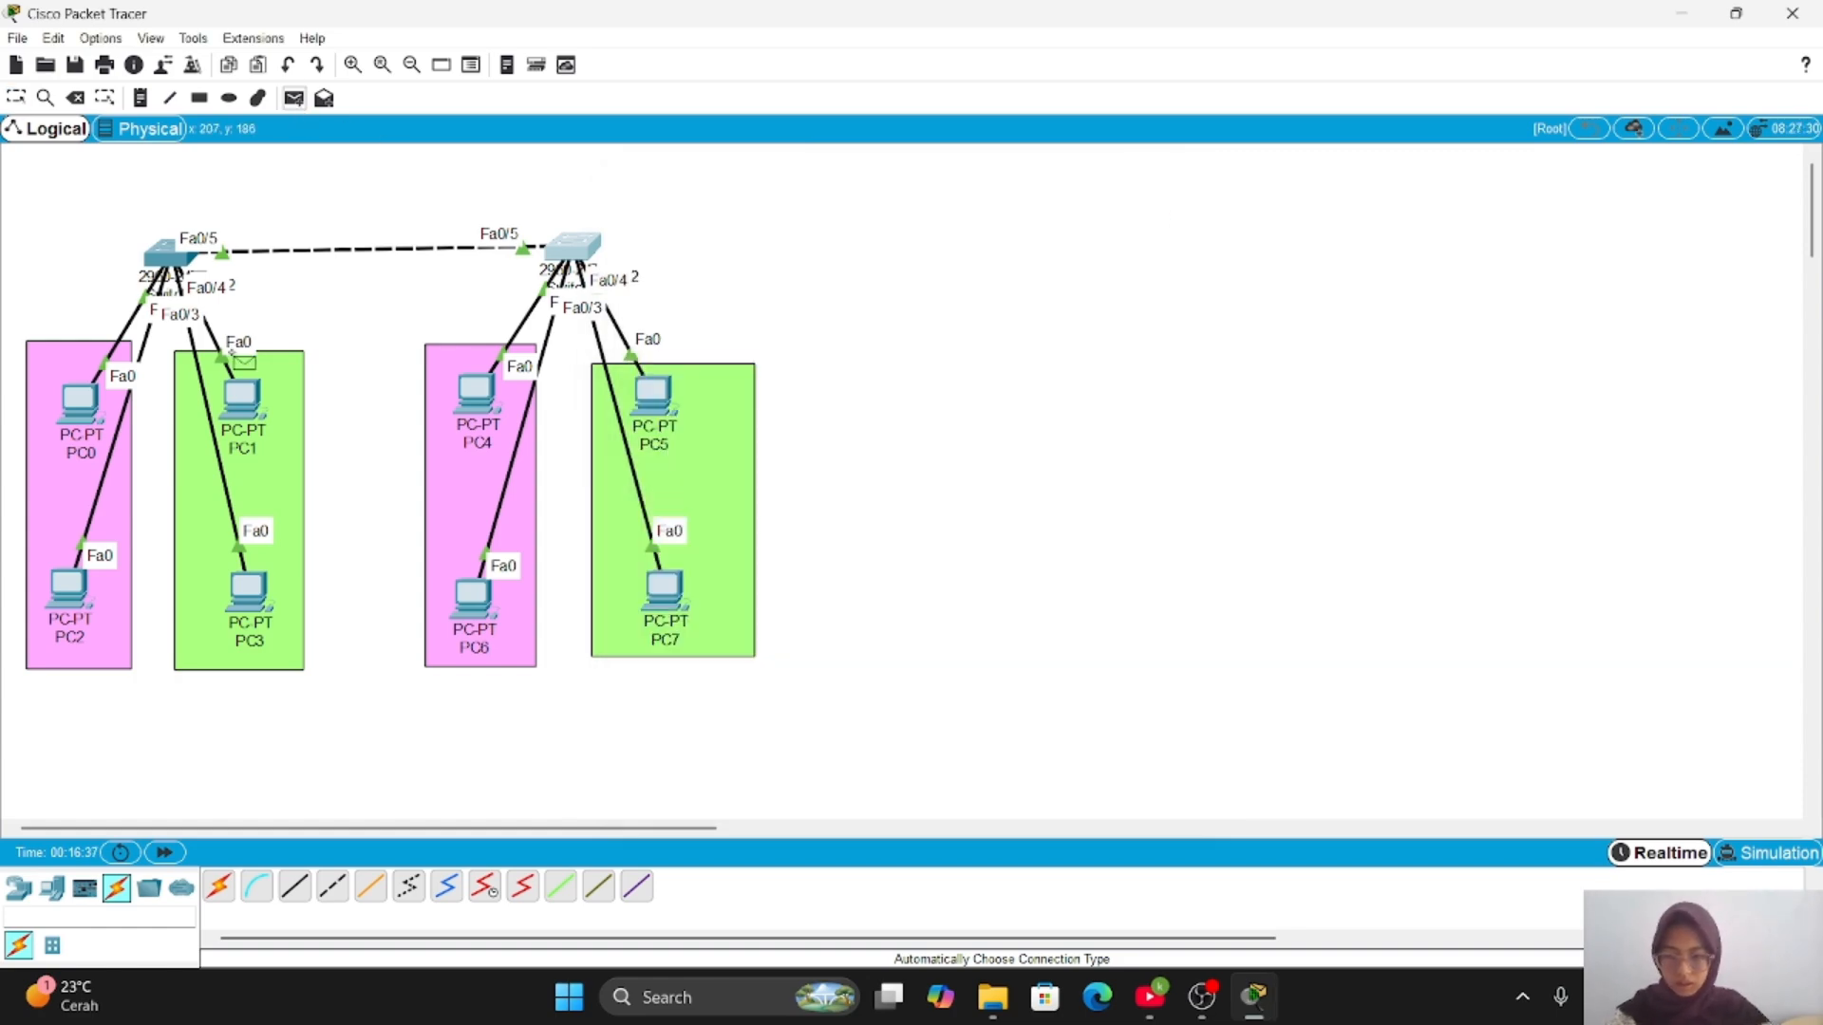
pyautogui.click(653, 394)
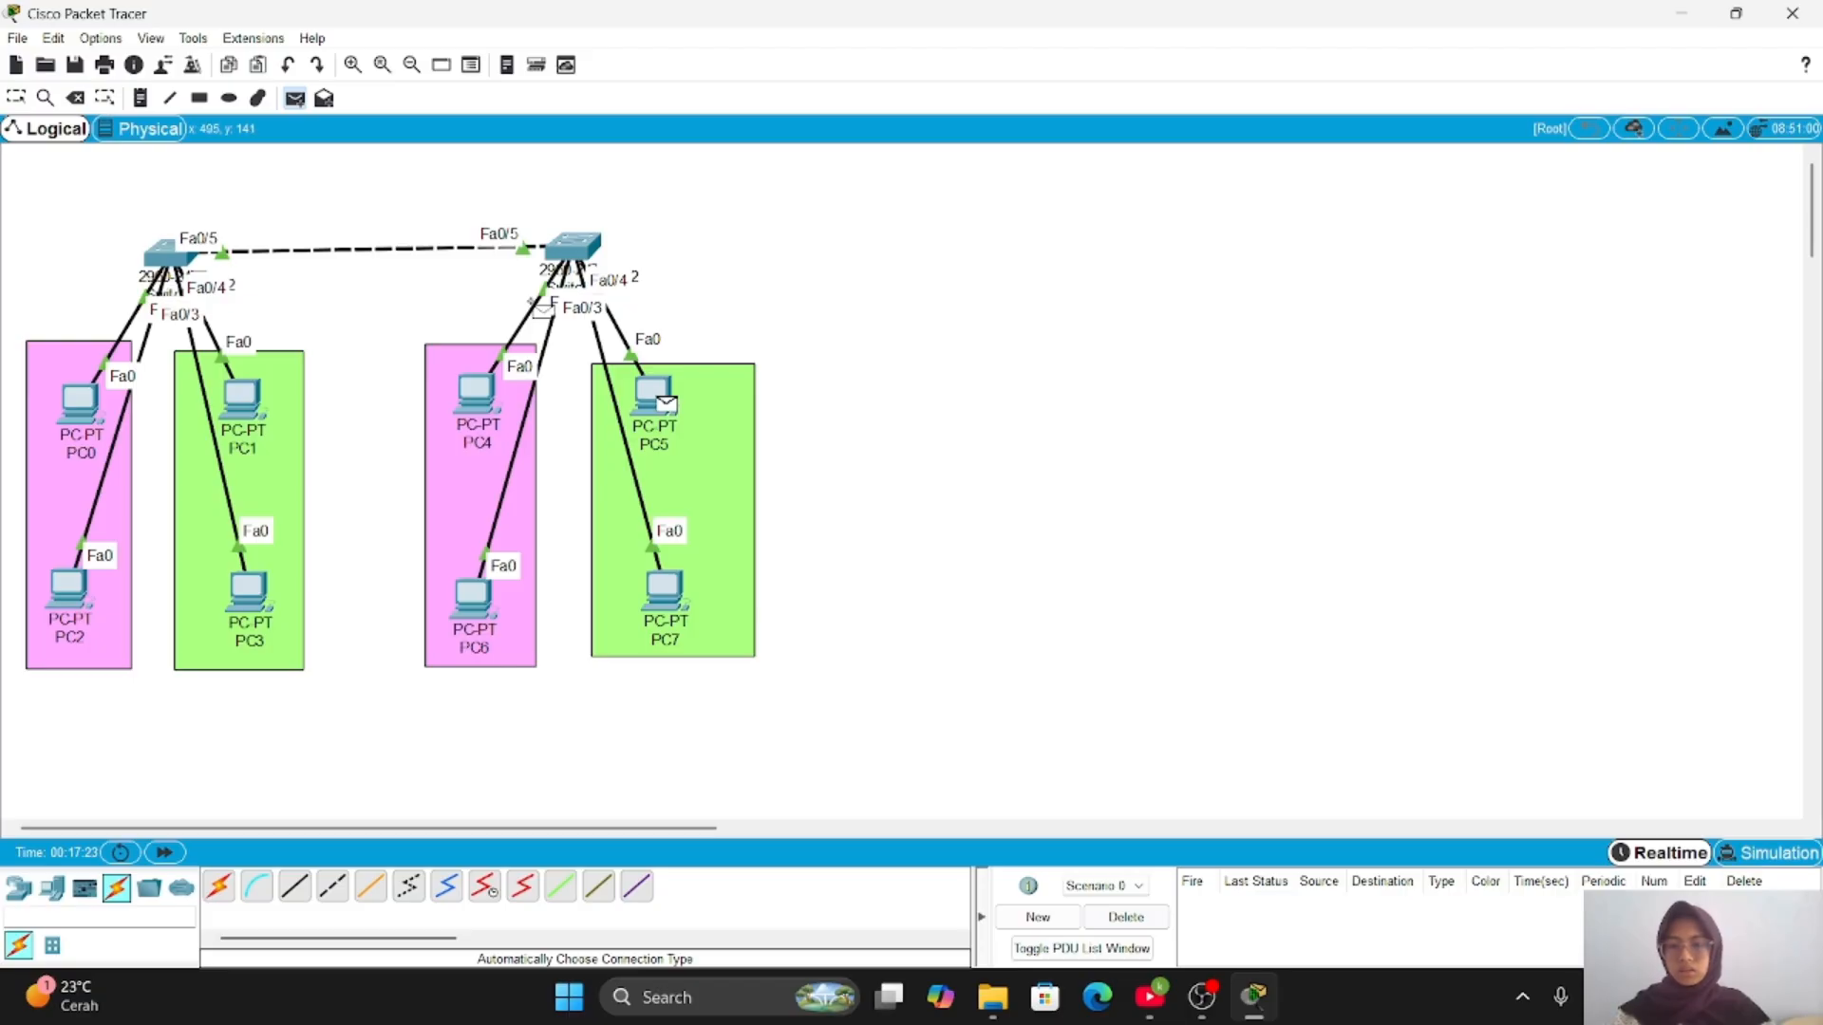
pyautogui.click(251, 392)
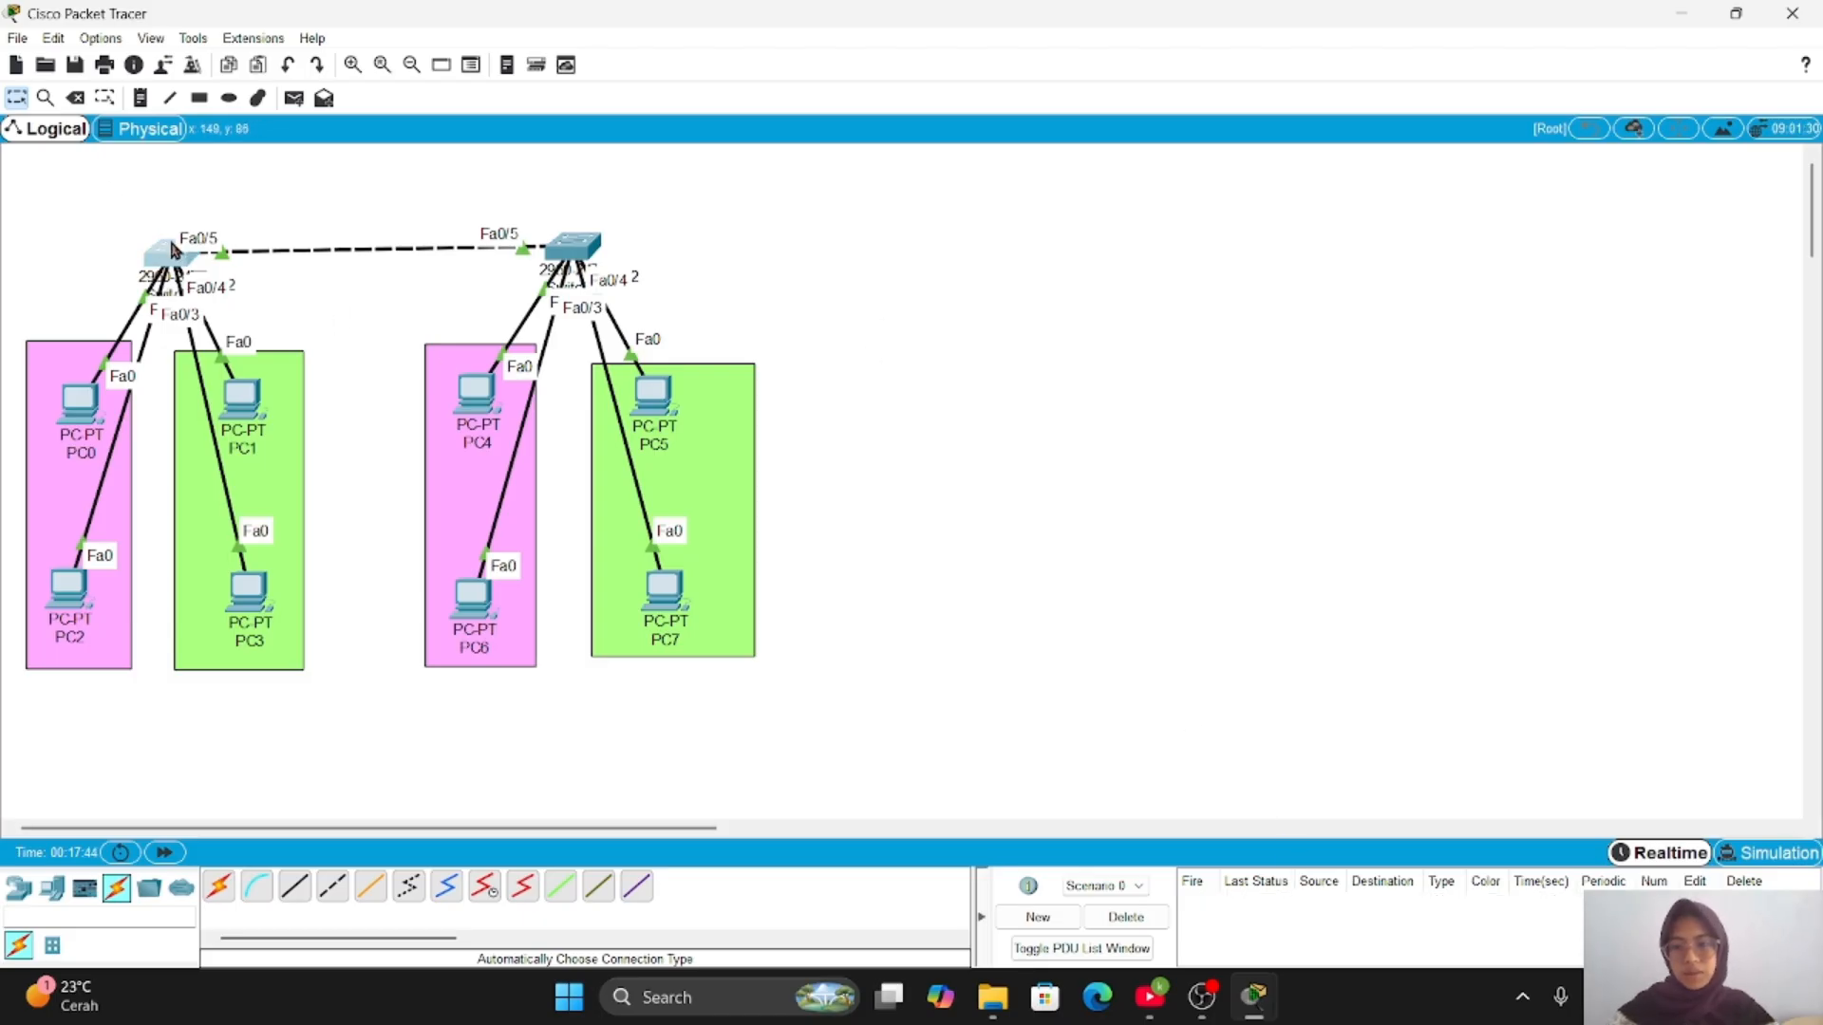
# - Restrict Switch0's trunk interface fa0/5 to VLANs 2 and 3 with sw tr allowed vlan 2,3
pyautogui.click(176, 259)
pyautogui.click(851, 651)
pyautogui.write('itch(config-if)#i')
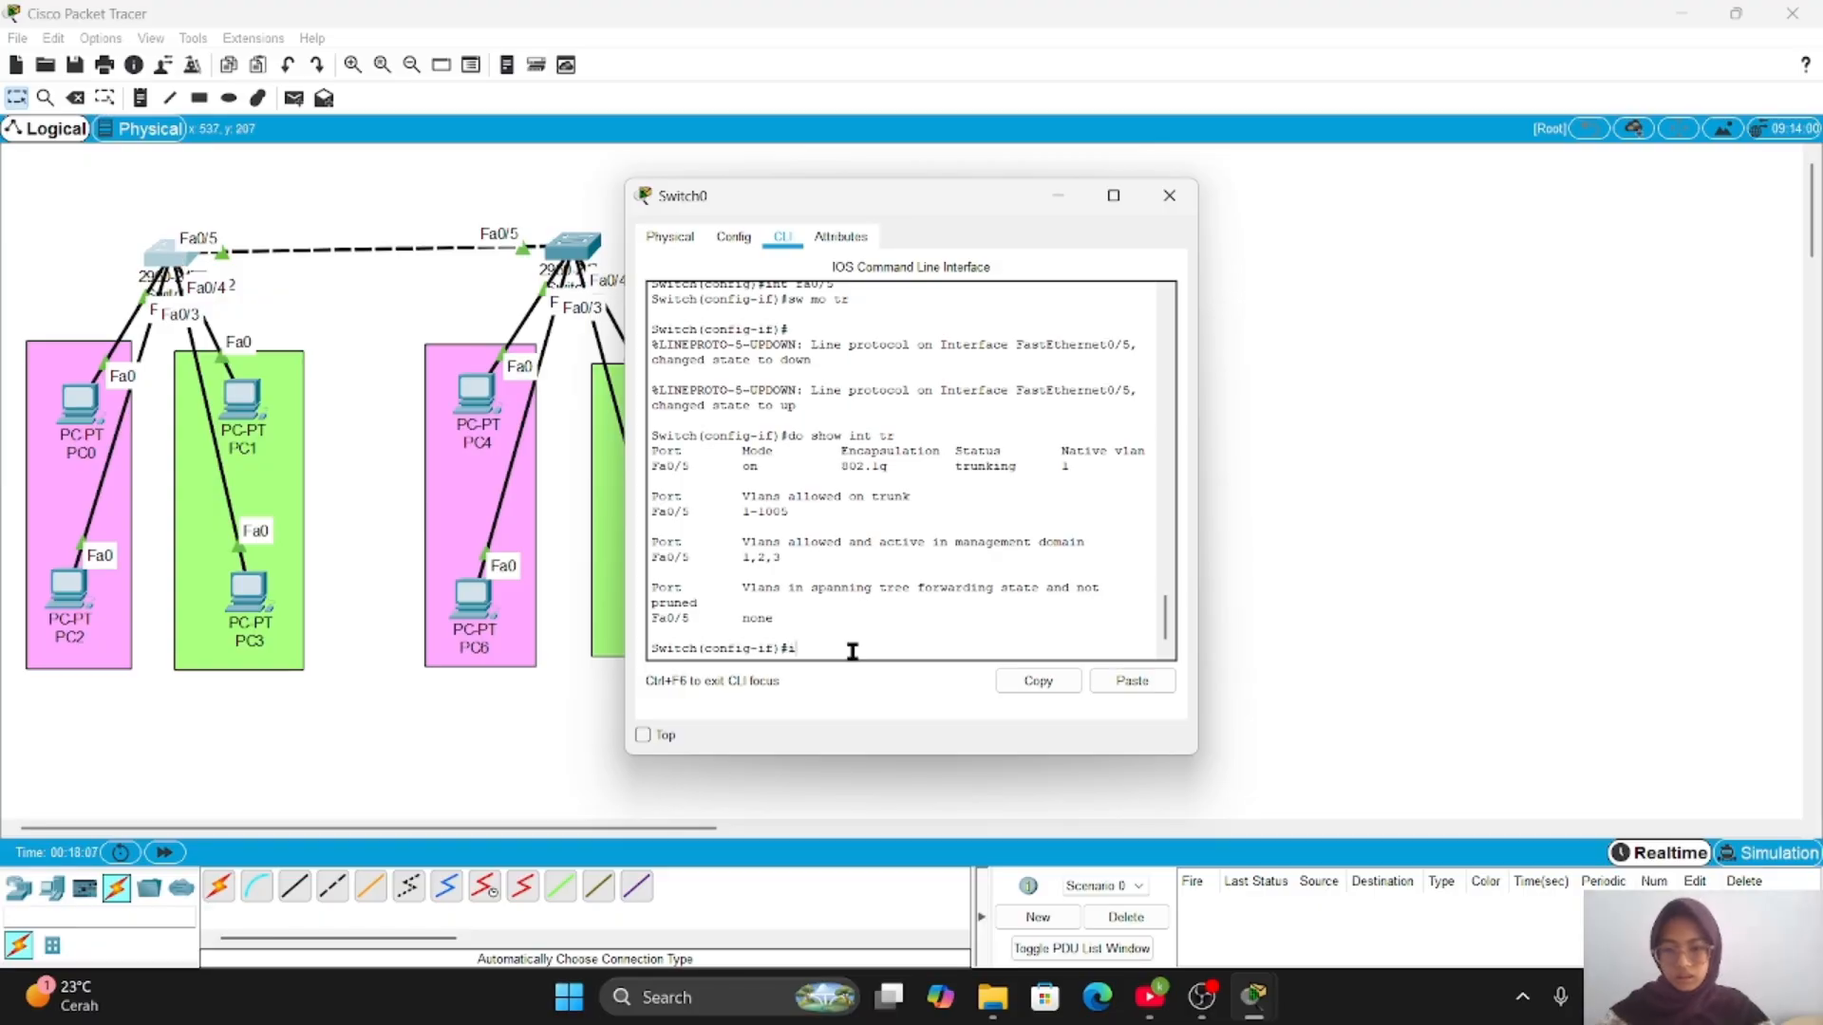
pyautogui.write('nt fa0')
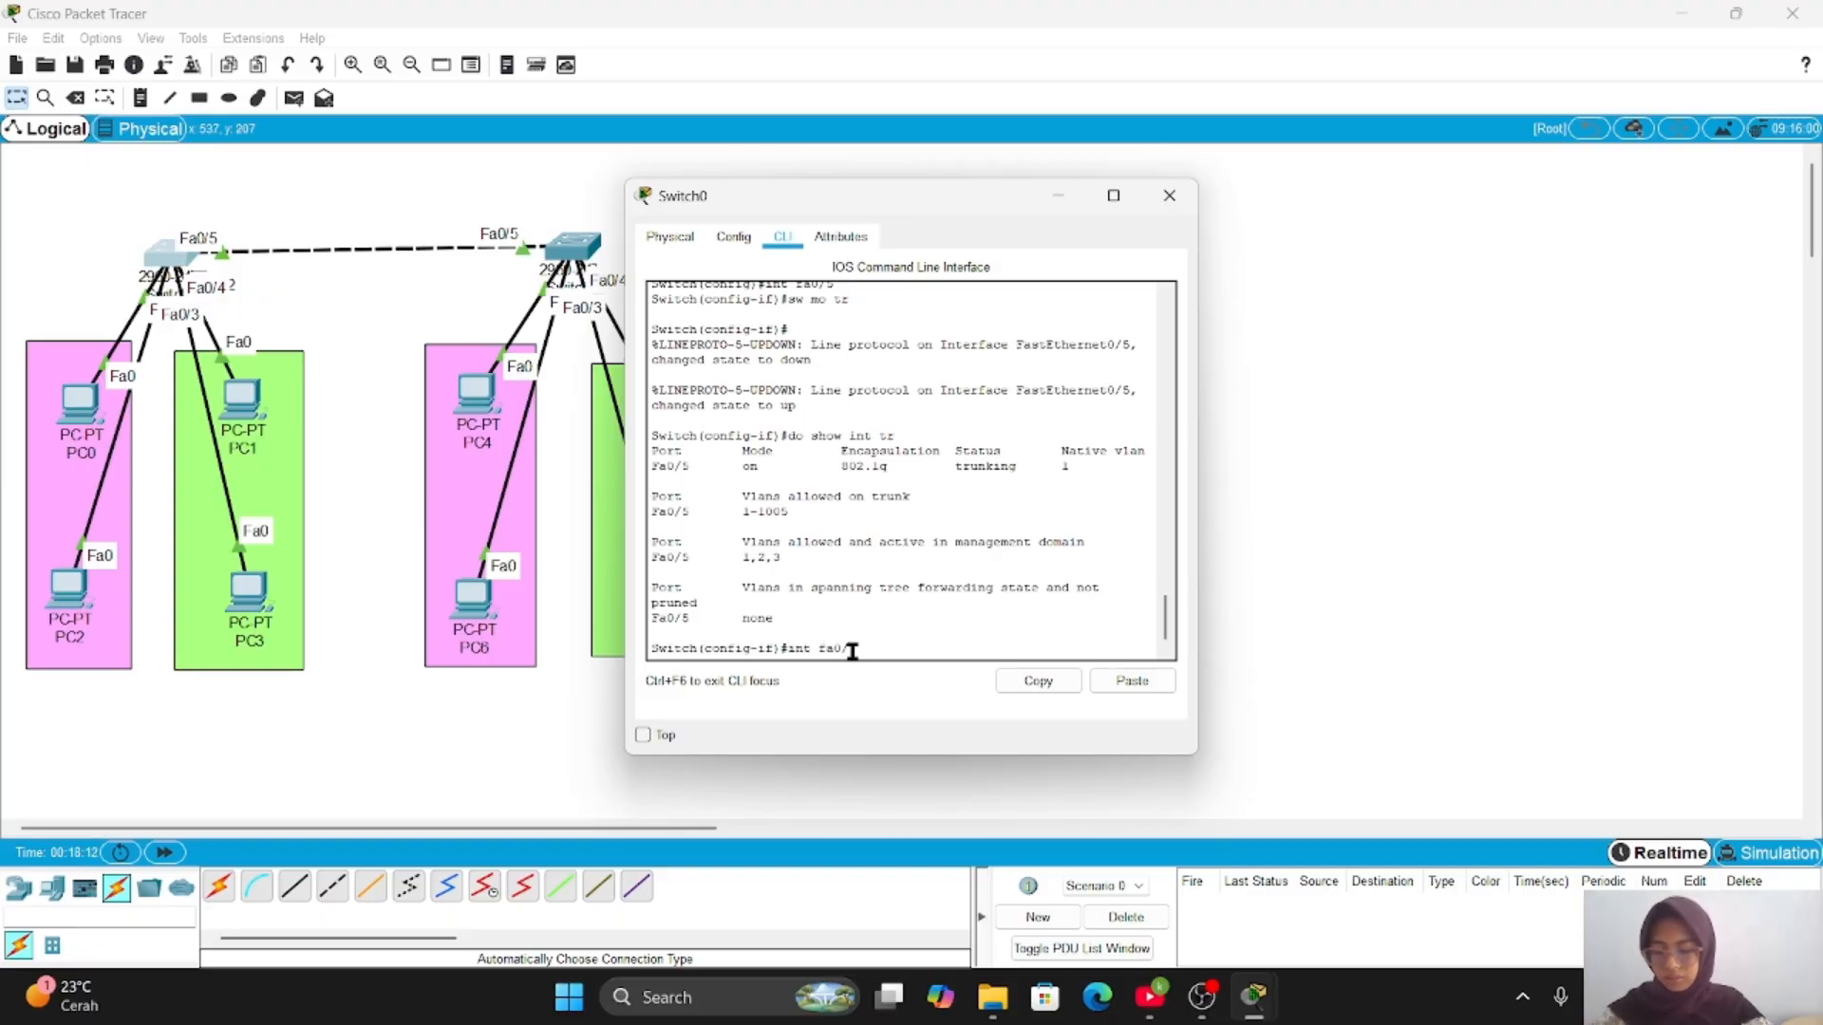
pyautogui.write('/5')
pyautogui.press('Return')
pyautogui.write('sw')
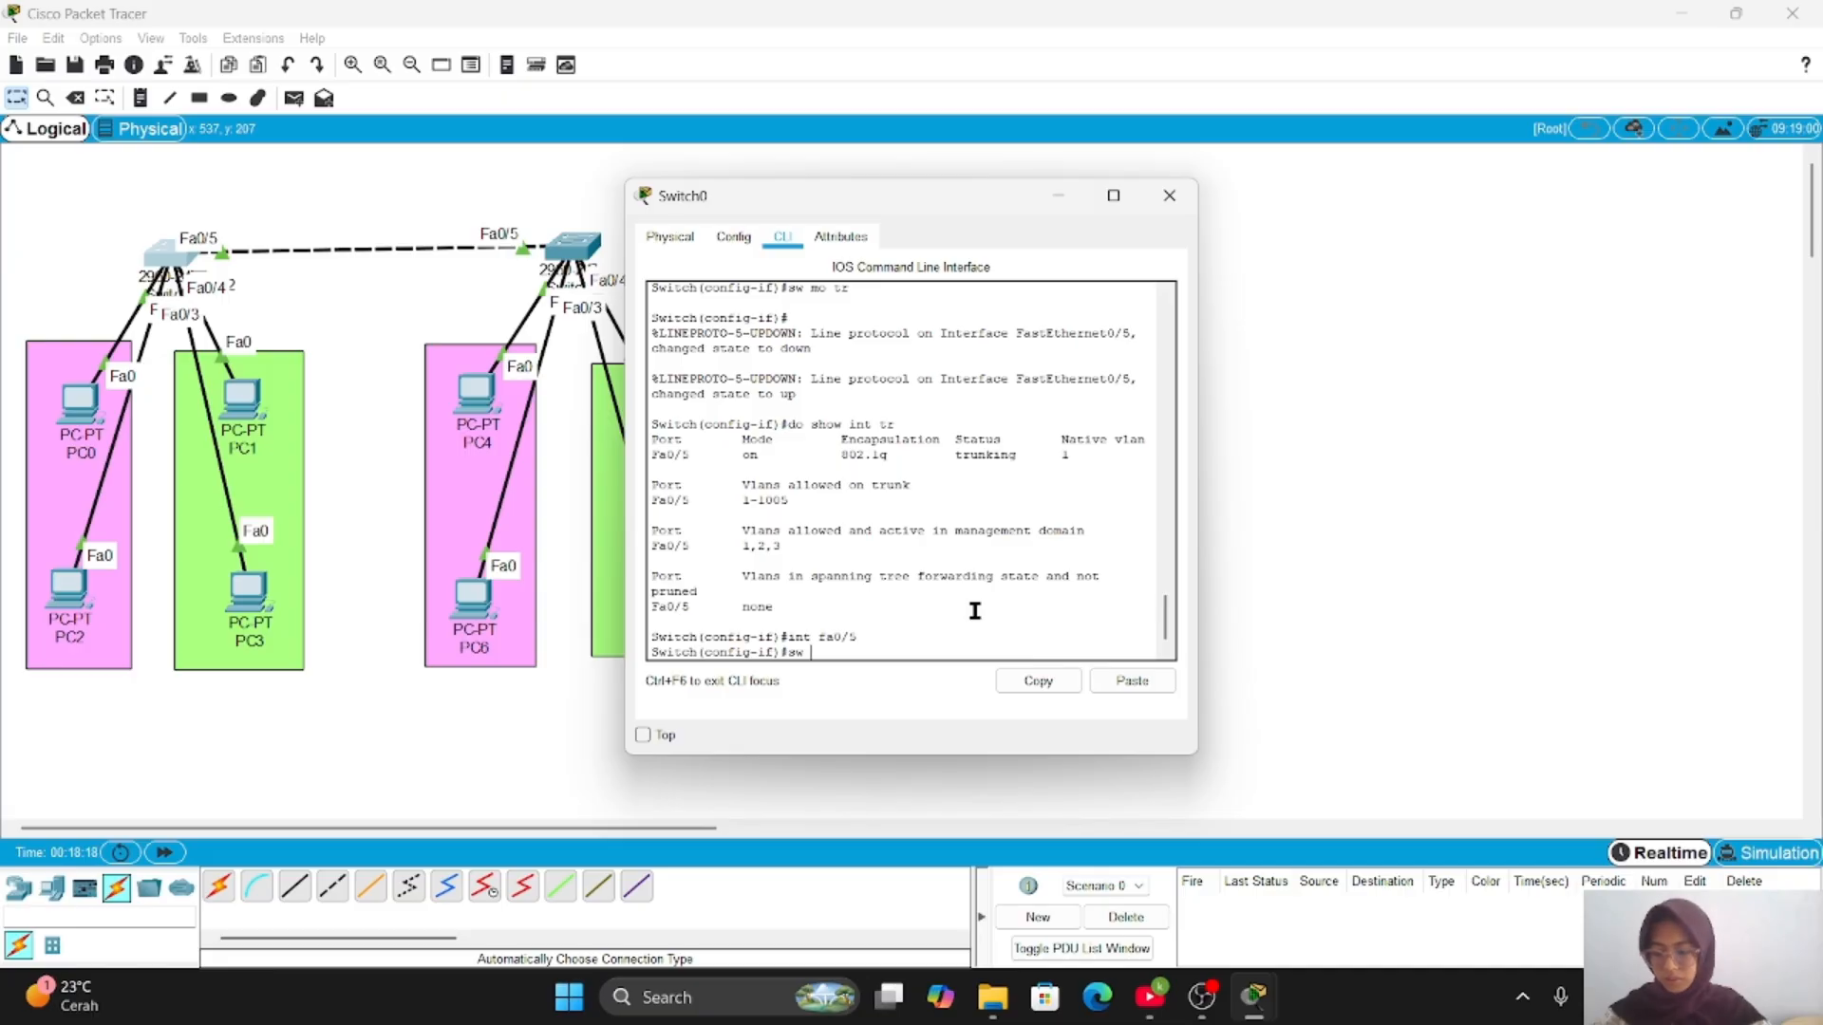
pyautogui.write(' tr all')
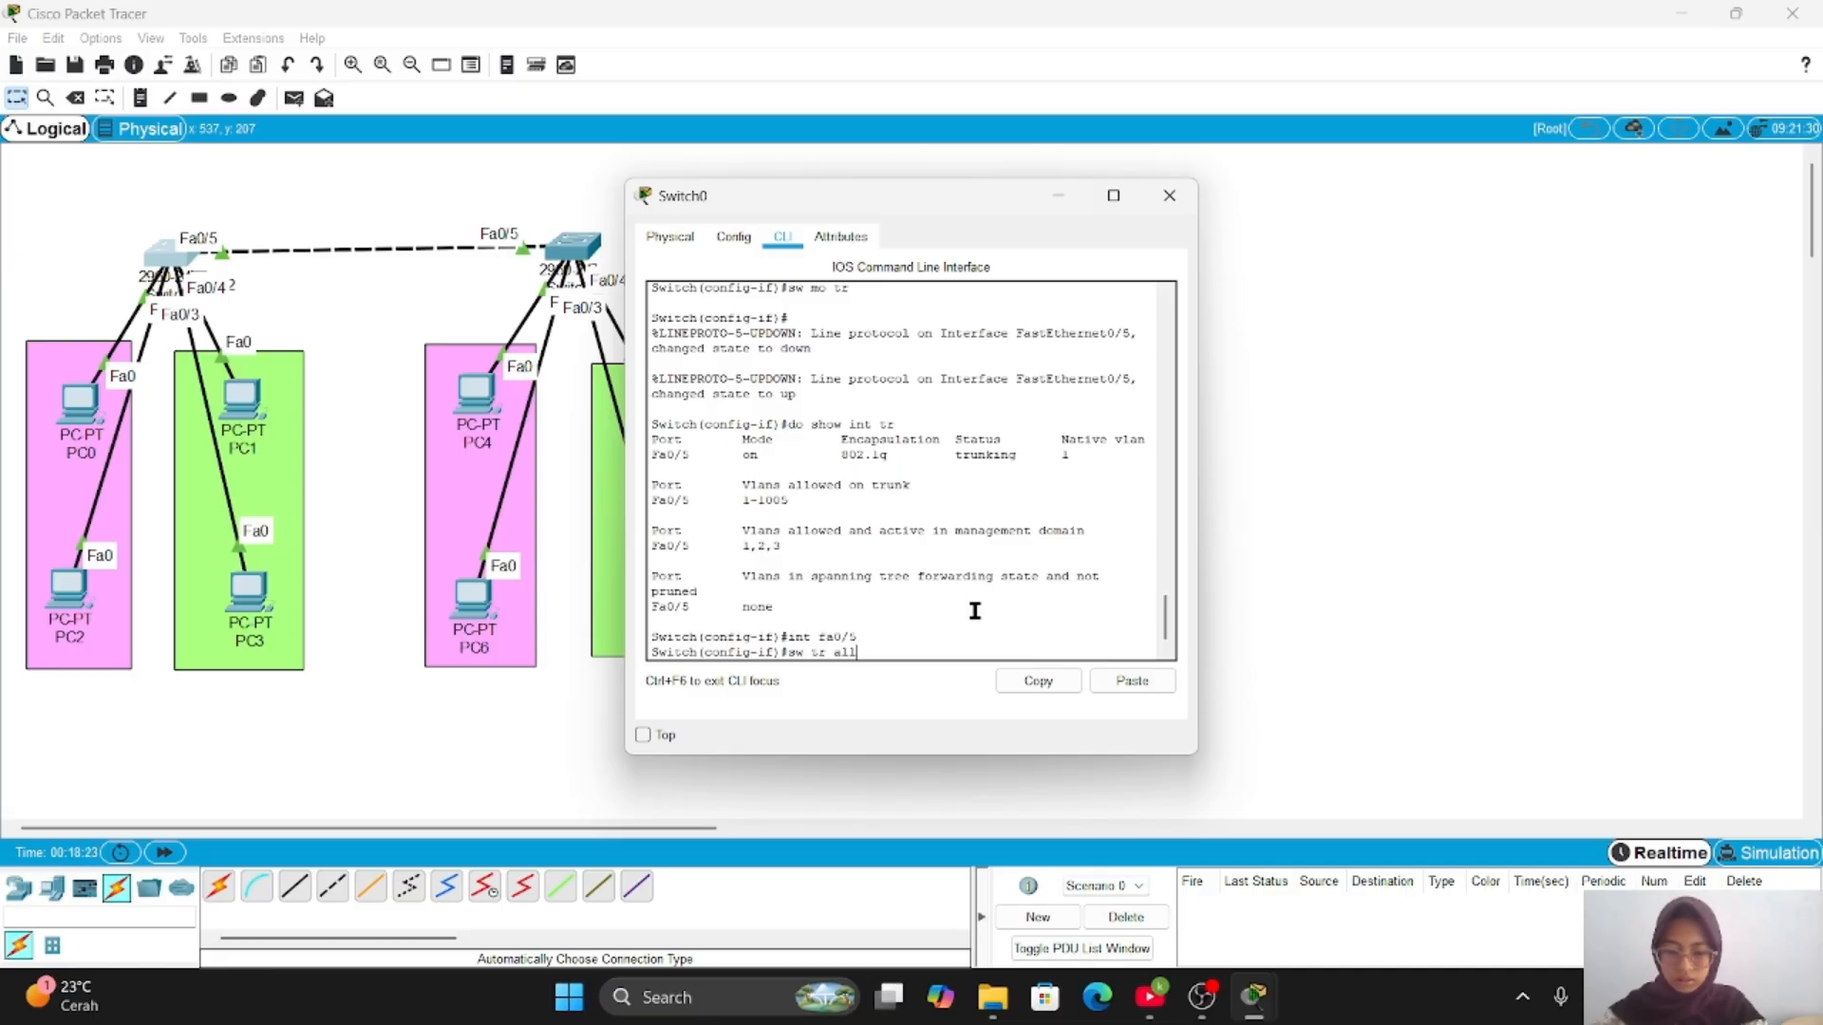
pyautogui.write('owed vlan 2')
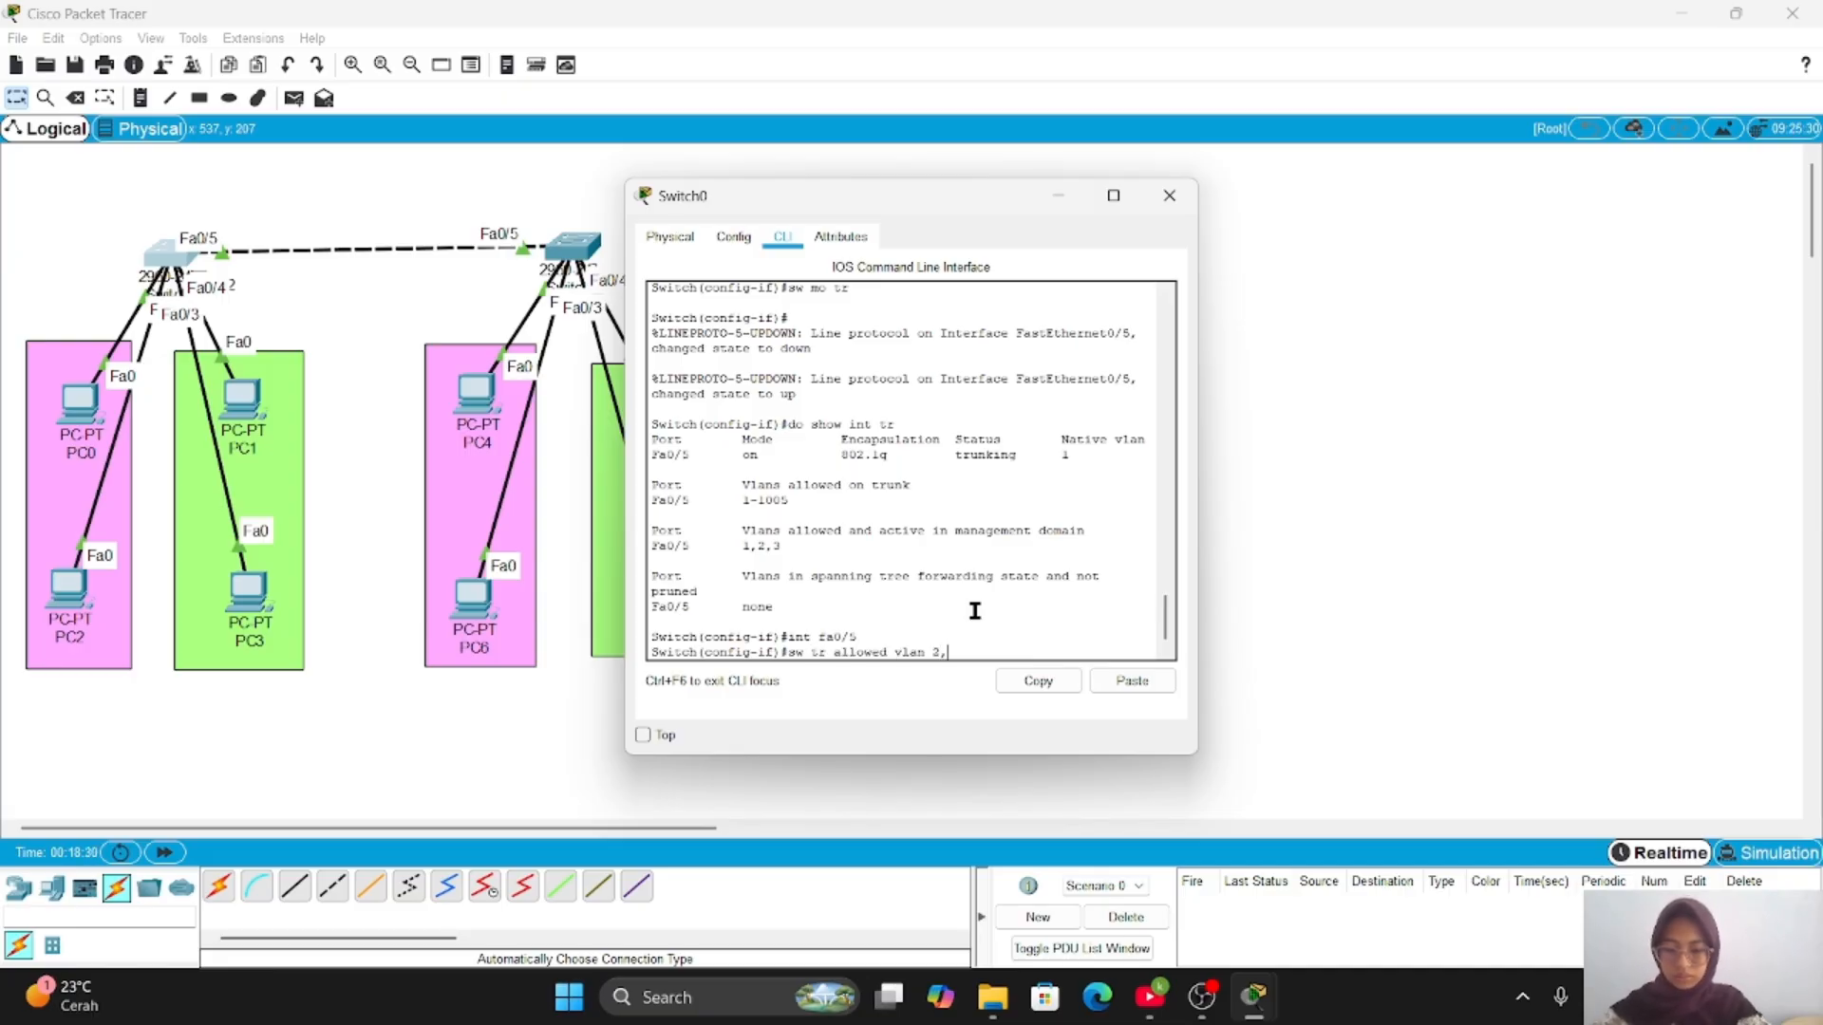
pyautogui.write(',3')
pyautogui.press('Return')
# - Check the allowed VLANs on Switch0's trunk with do show int tr and close the switch window
pyautogui.write('d')
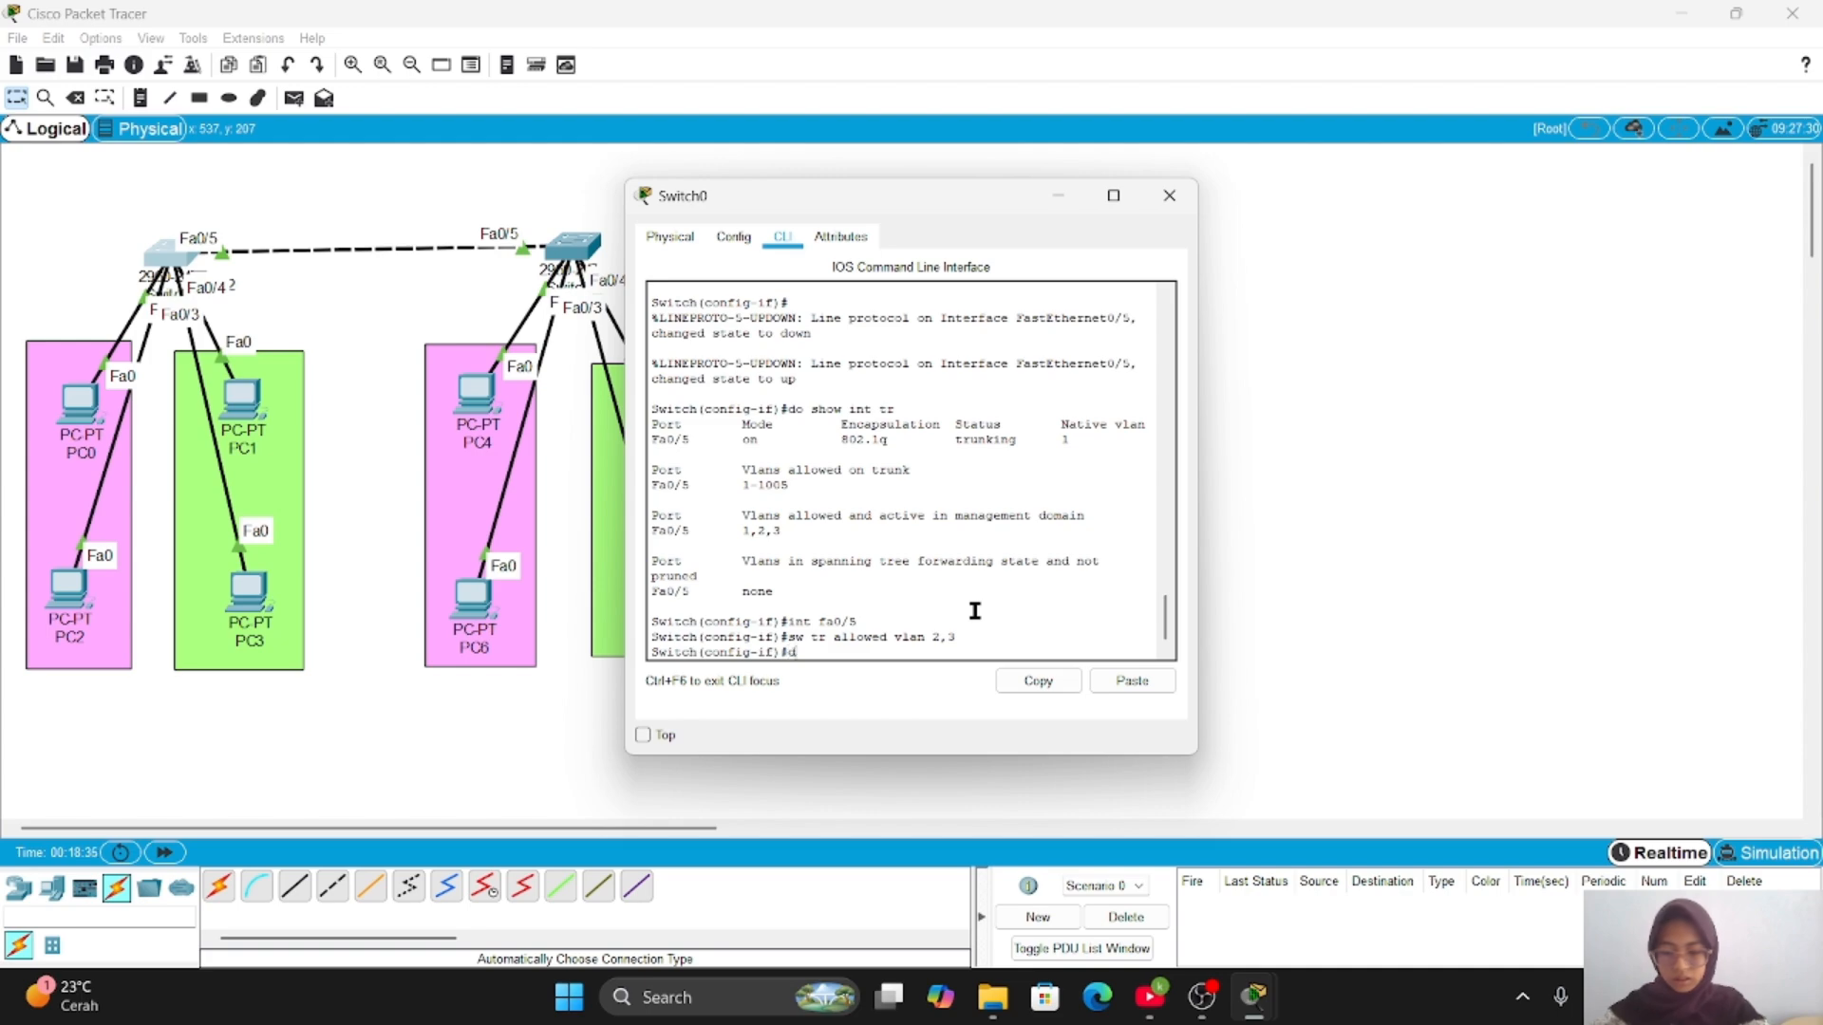
pyautogui.write('o show i')
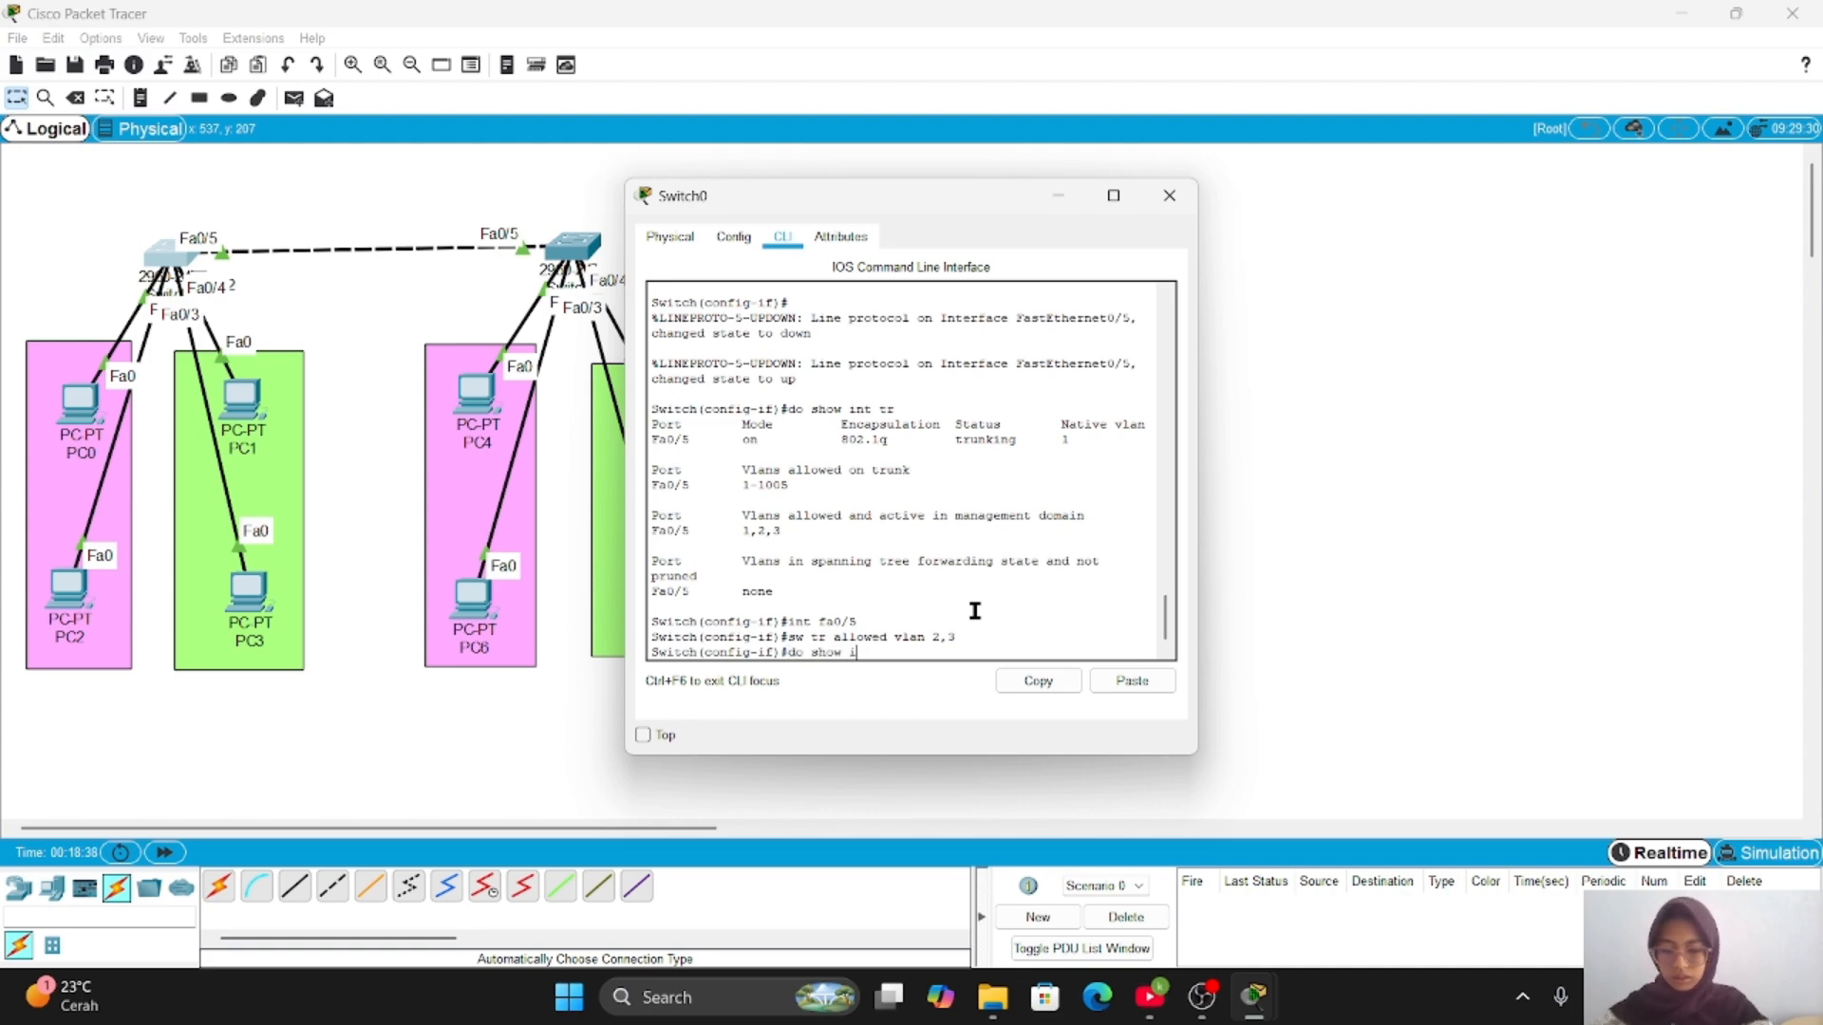
pyautogui.write('nt tr')
pyautogui.press('Return')
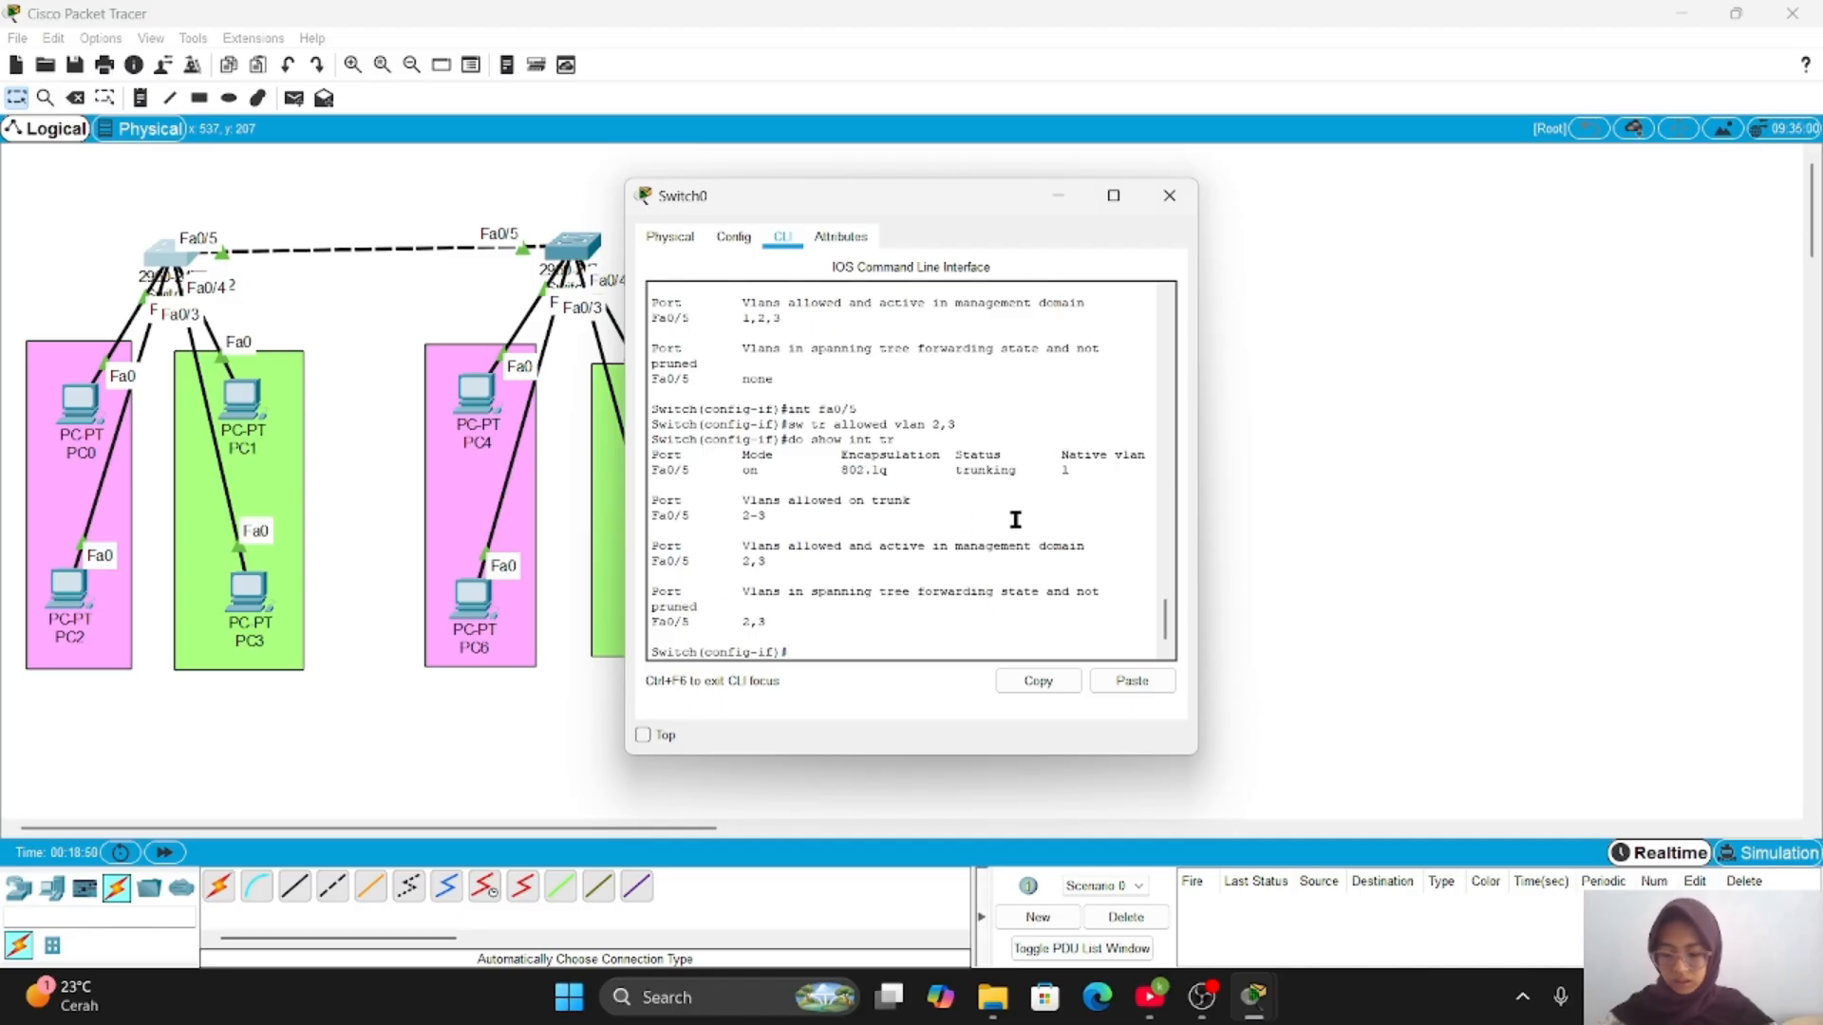
pyautogui.click(1169, 195)
# - Restrict Switch1's trunk interface fa0/5 to VLANs 2 and 3 with sw tr allowed vlan 2,3
pyautogui.click(572, 246)
pyautogui.write('int fa0/5')
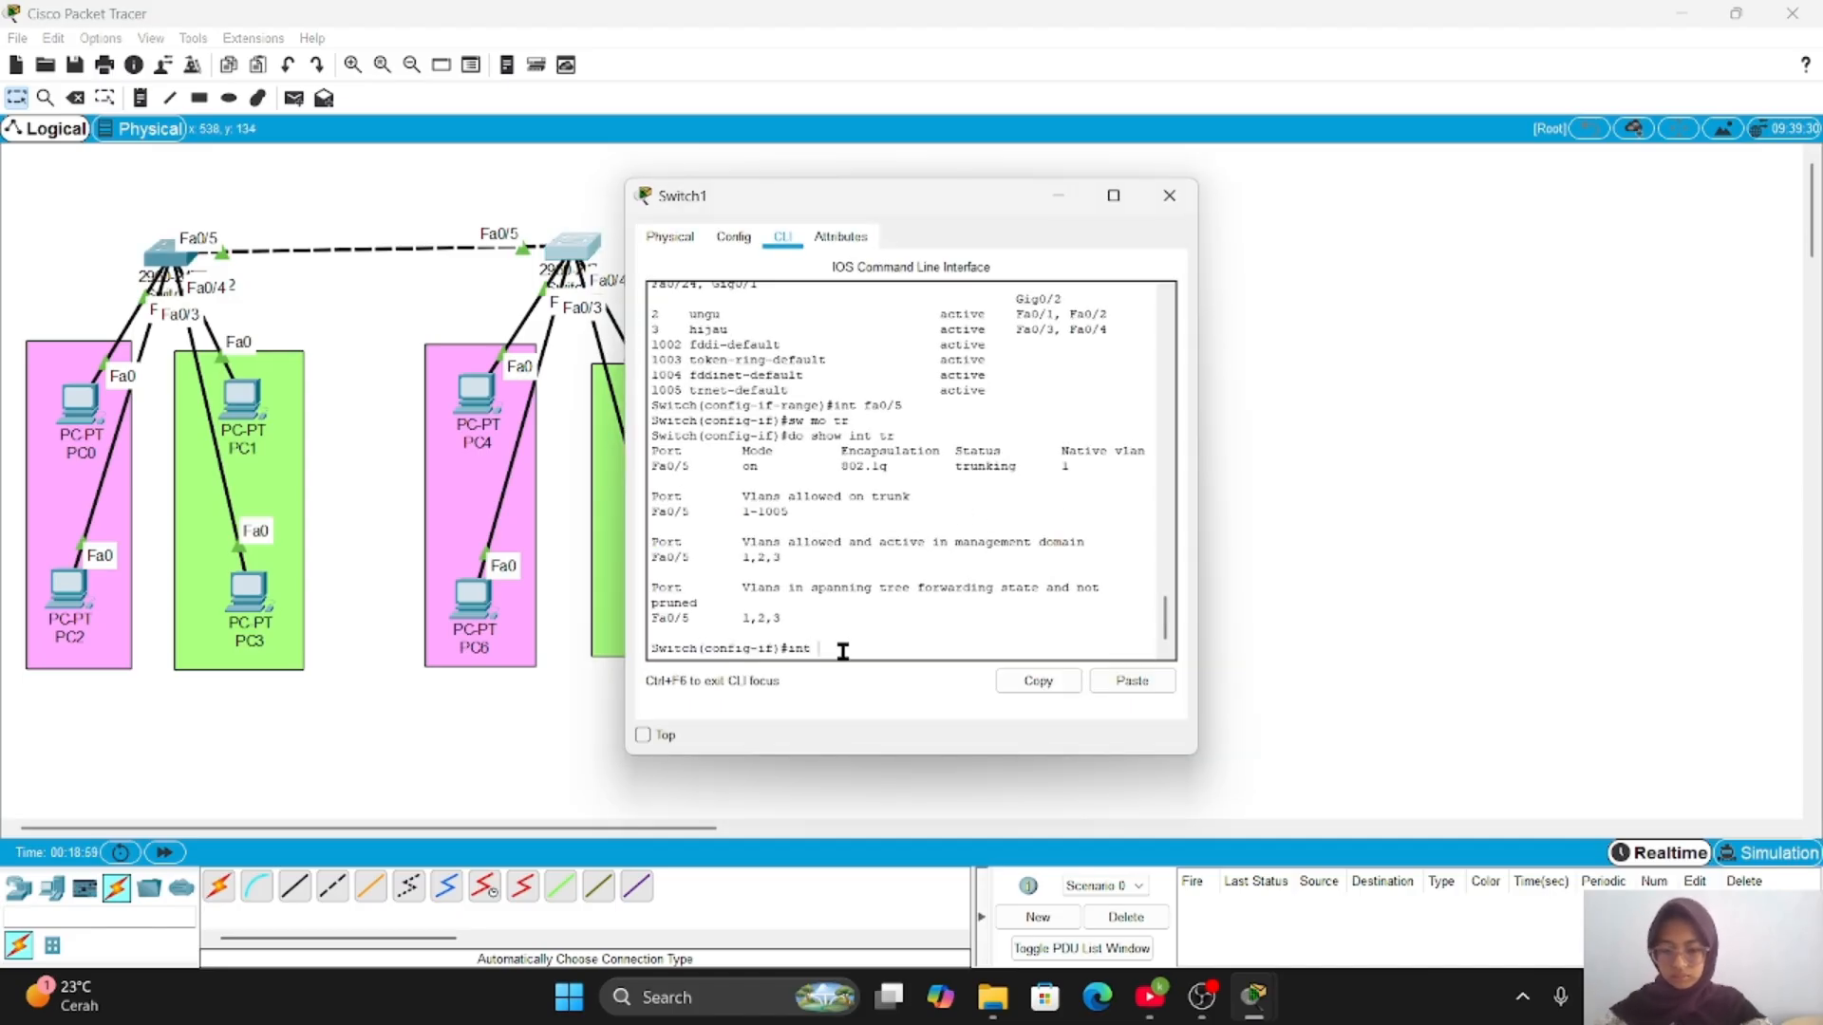
pyautogui.press('Return')
pyautogui.write('sw tr allowed vlan 2,3')
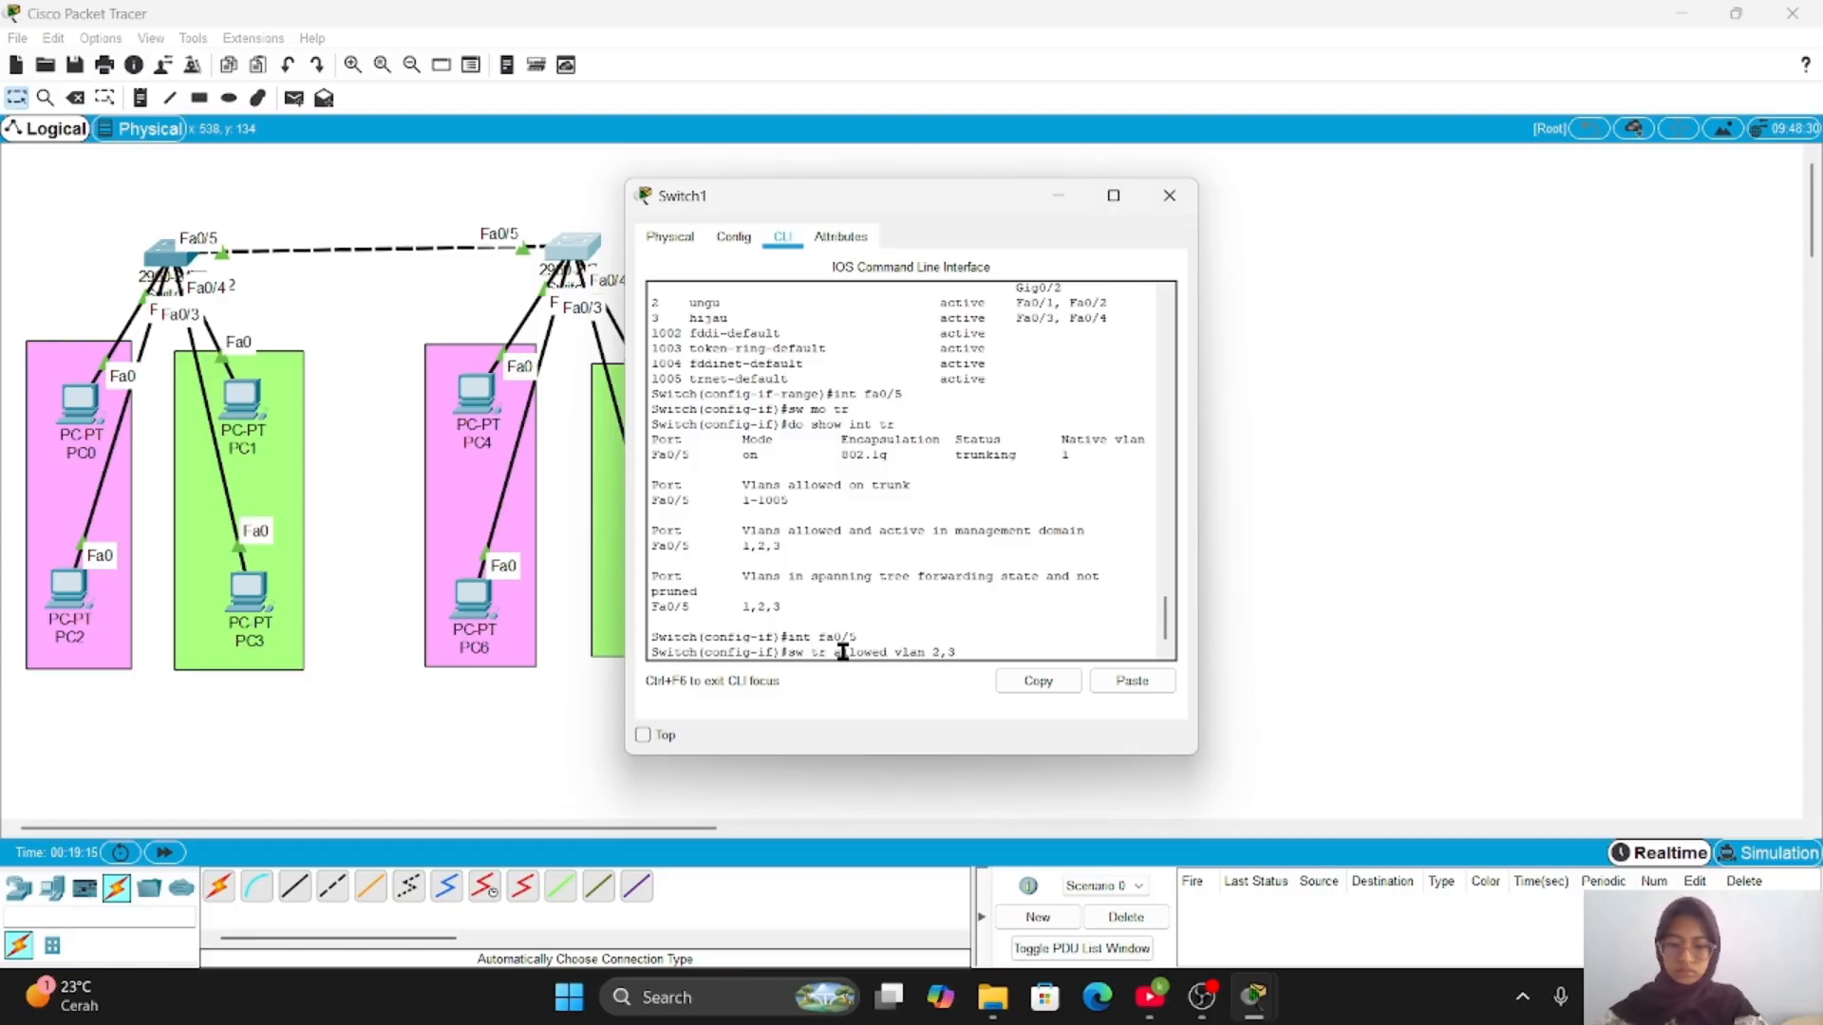
pyautogui.press('Return')
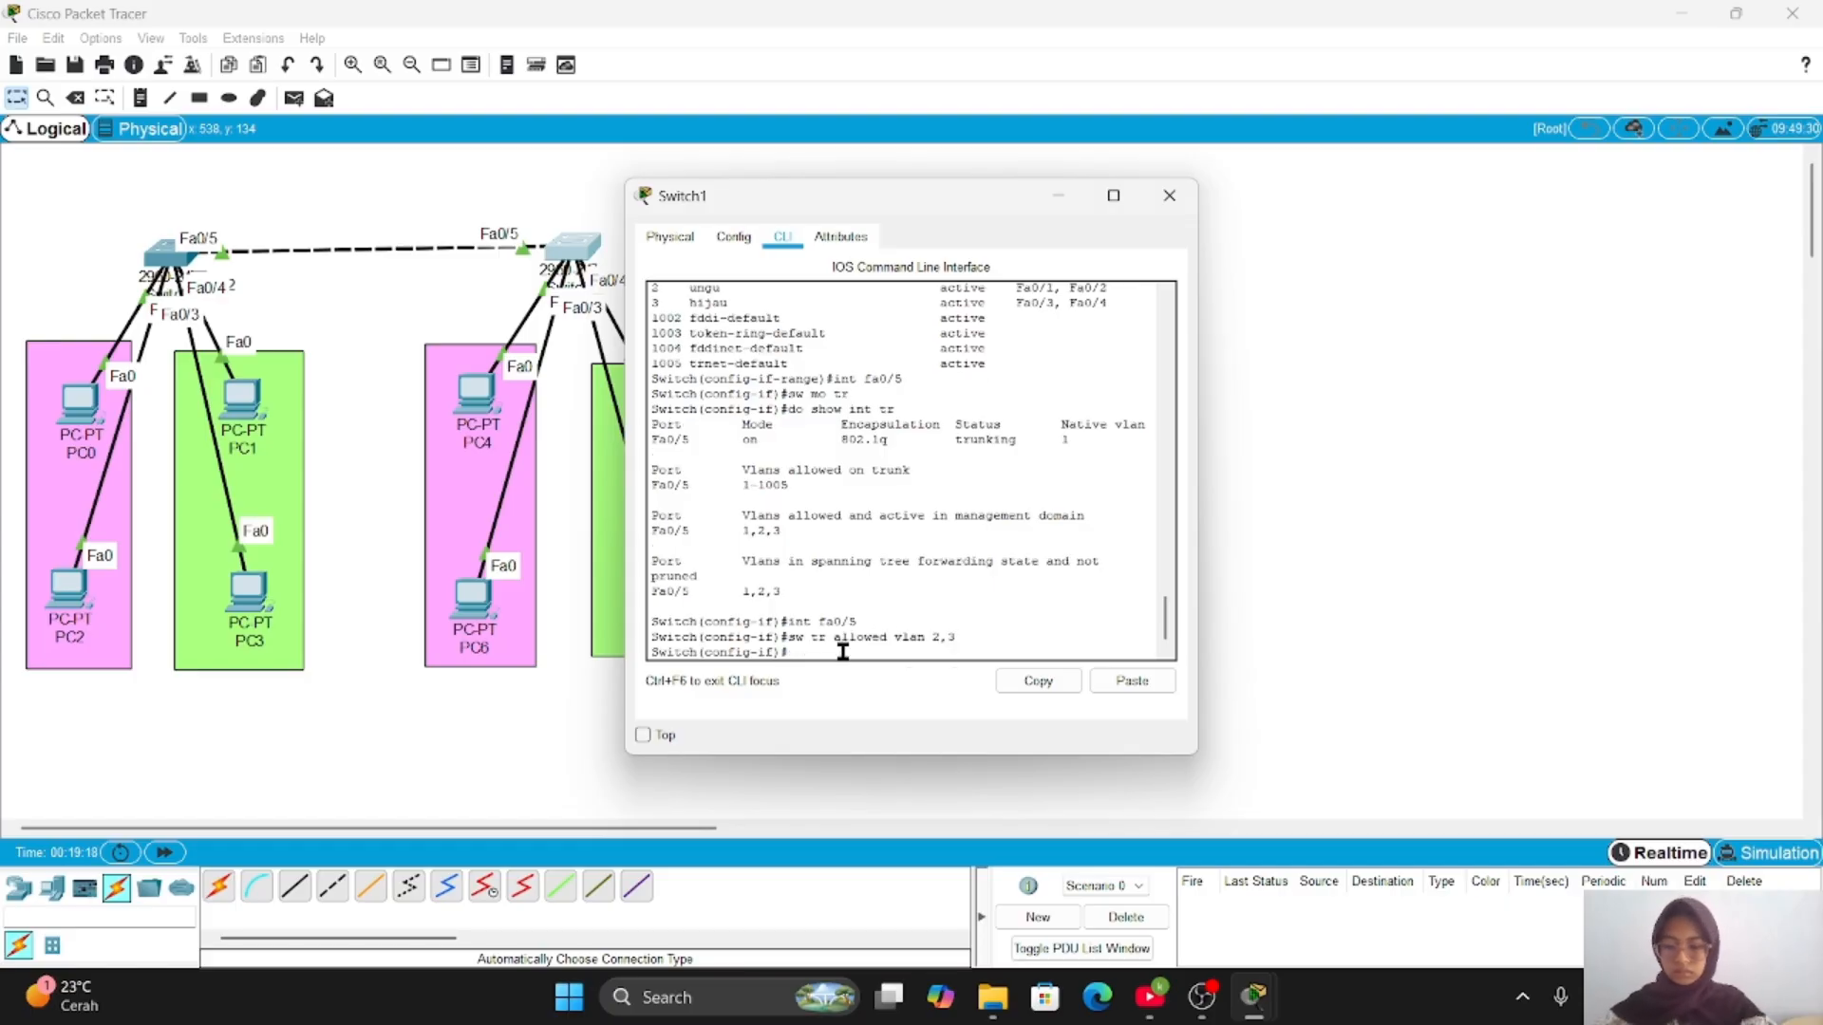
# - Check the allowed VLANs on Switch1's trunk with do show int tr and close the switch window
pyautogui.write('do show int tr')
pyautogui.press('Return')
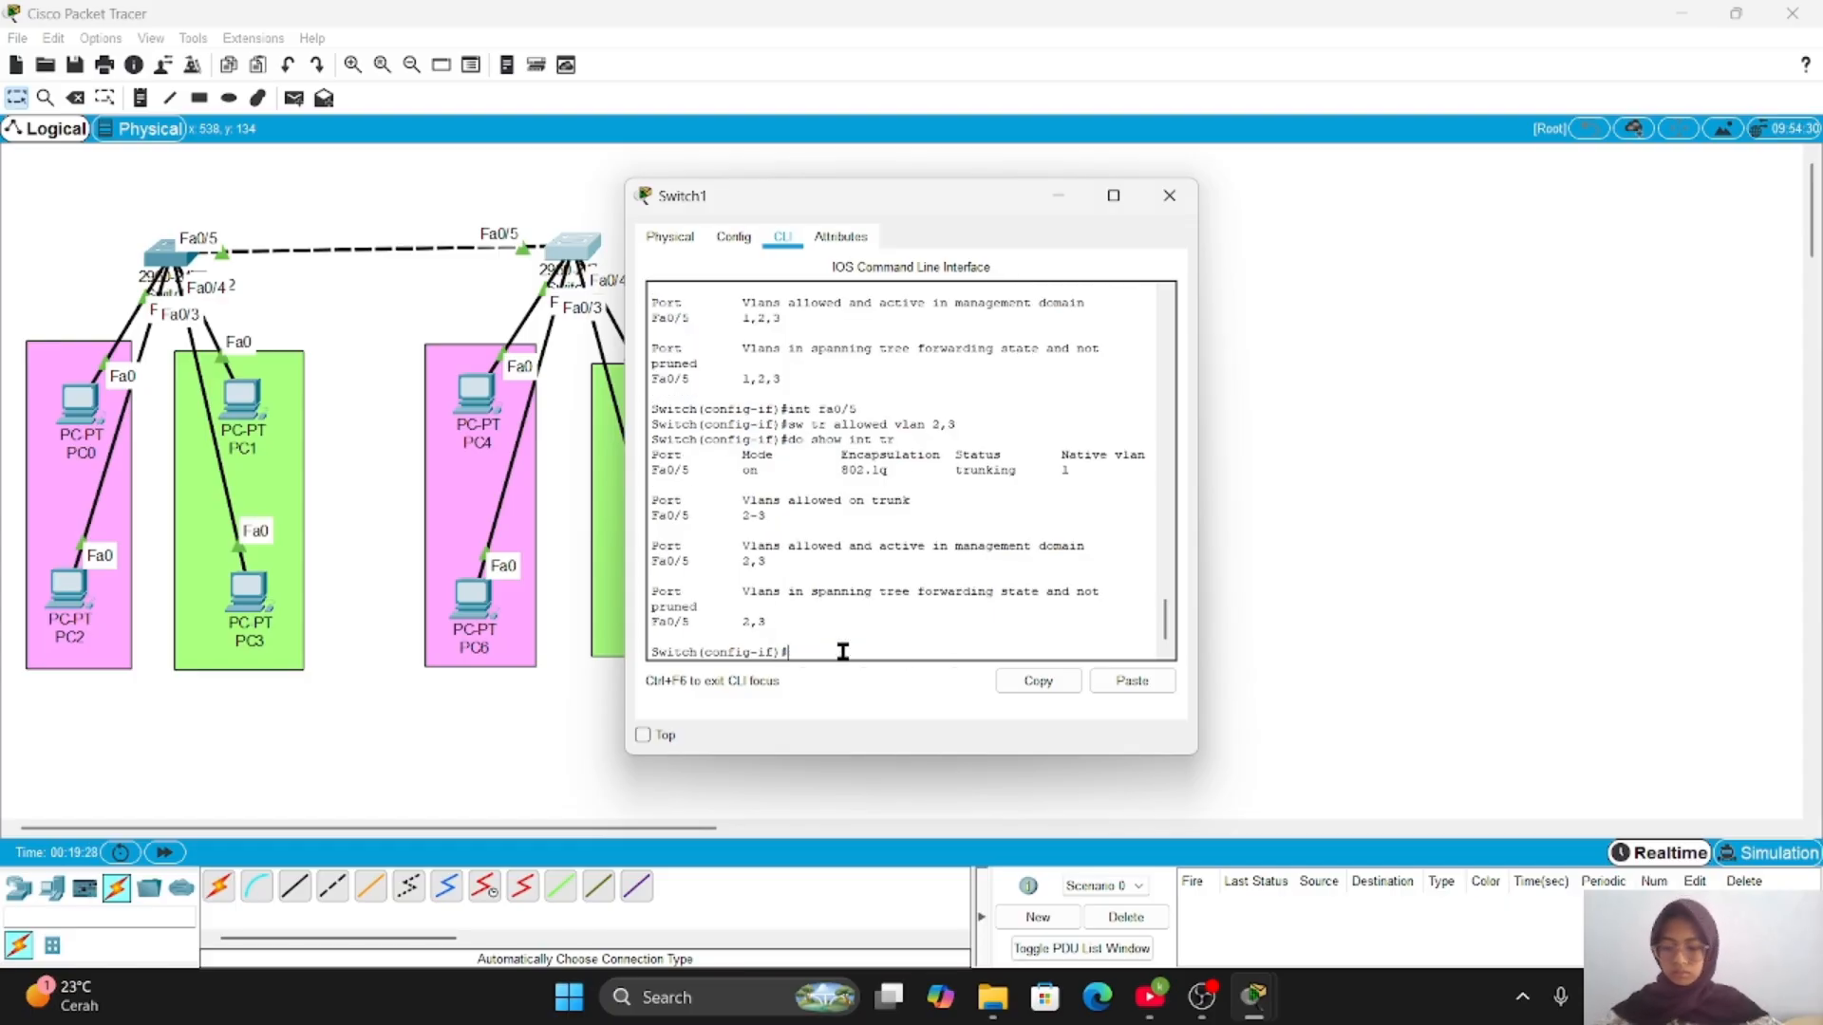
pyautogui.click(1170, 196)
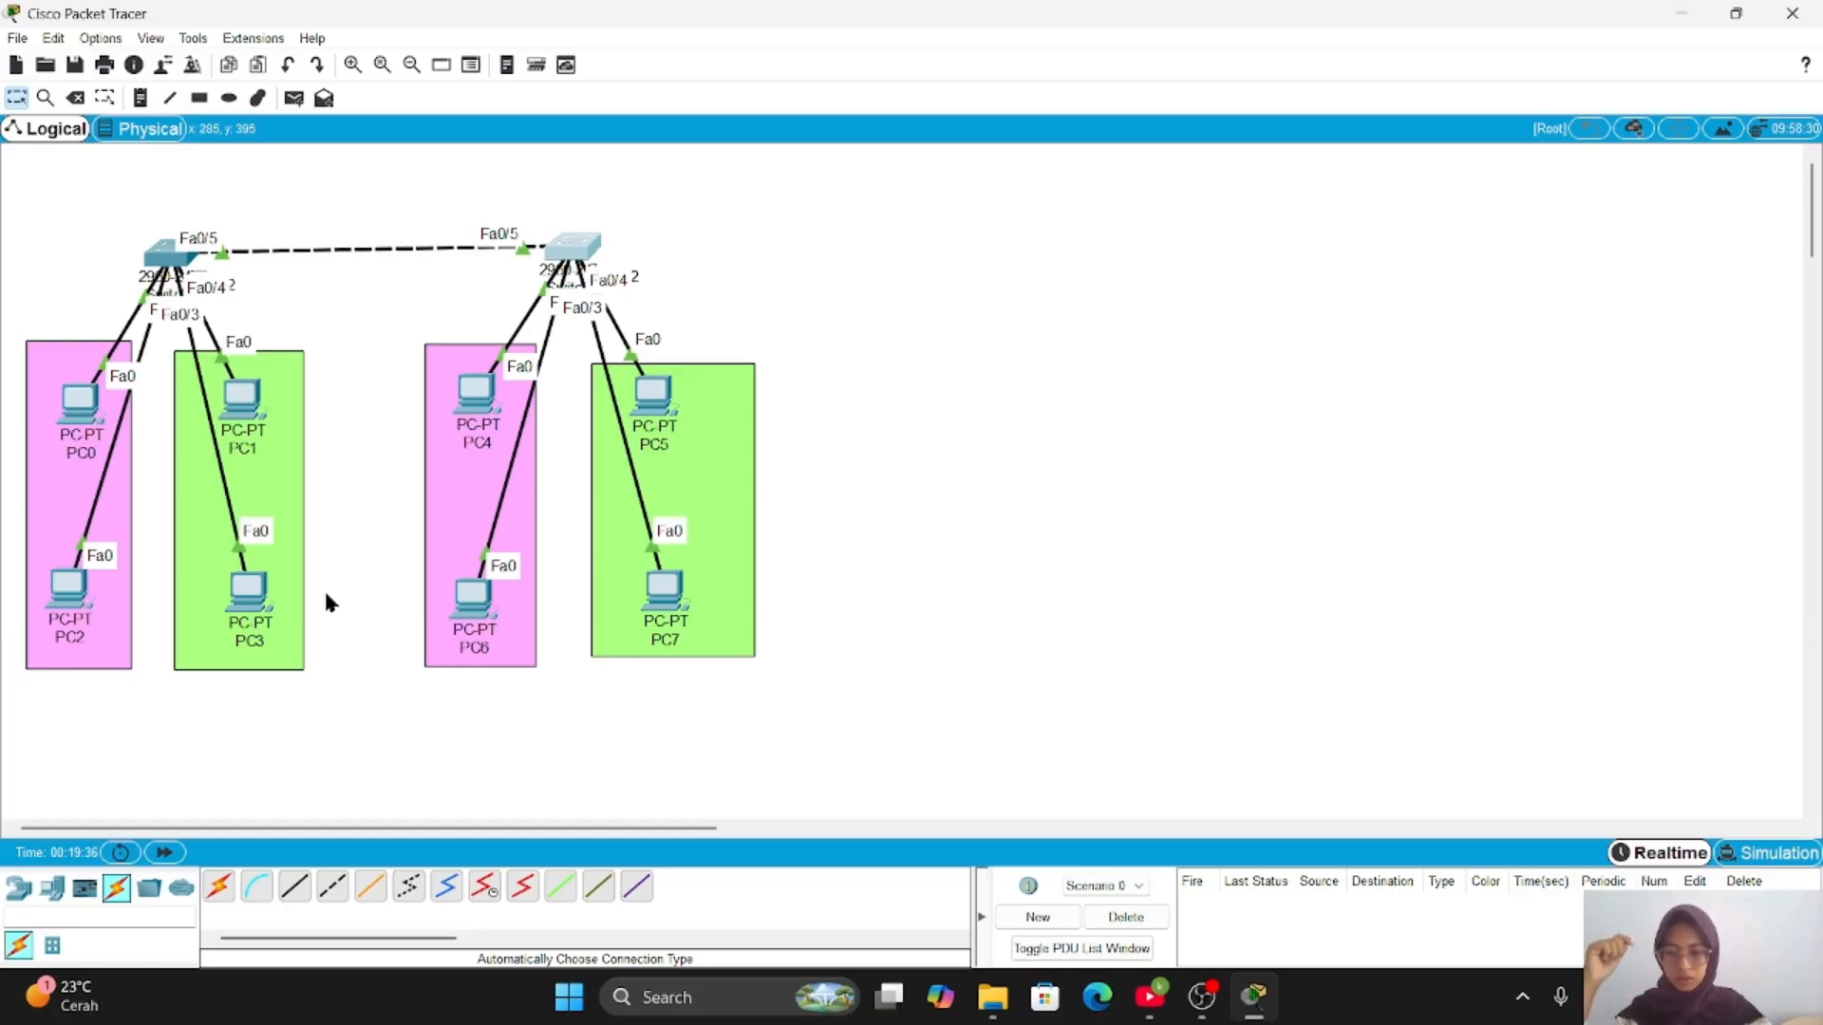
# - Place a 3560-24PS multilayer switch in the workspace to the right of Switch1
pyautogui.click(17, 887)
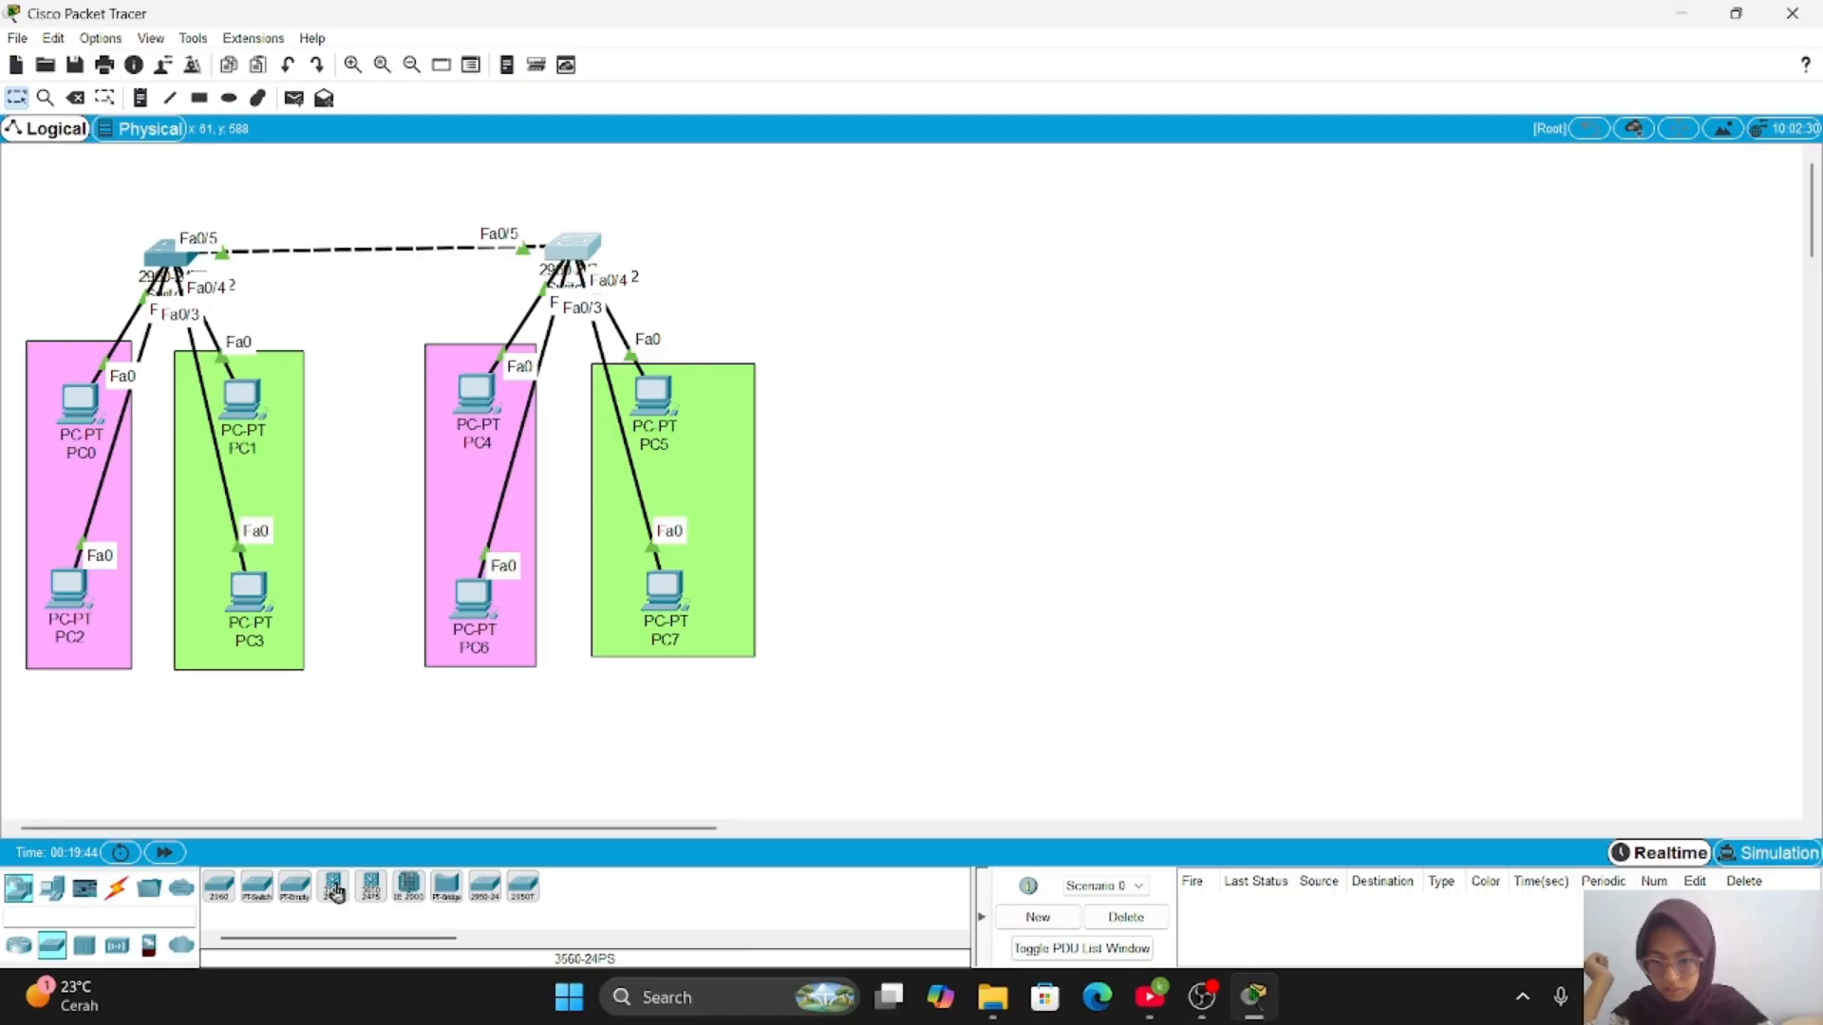
pyautogui.click(334, 888)
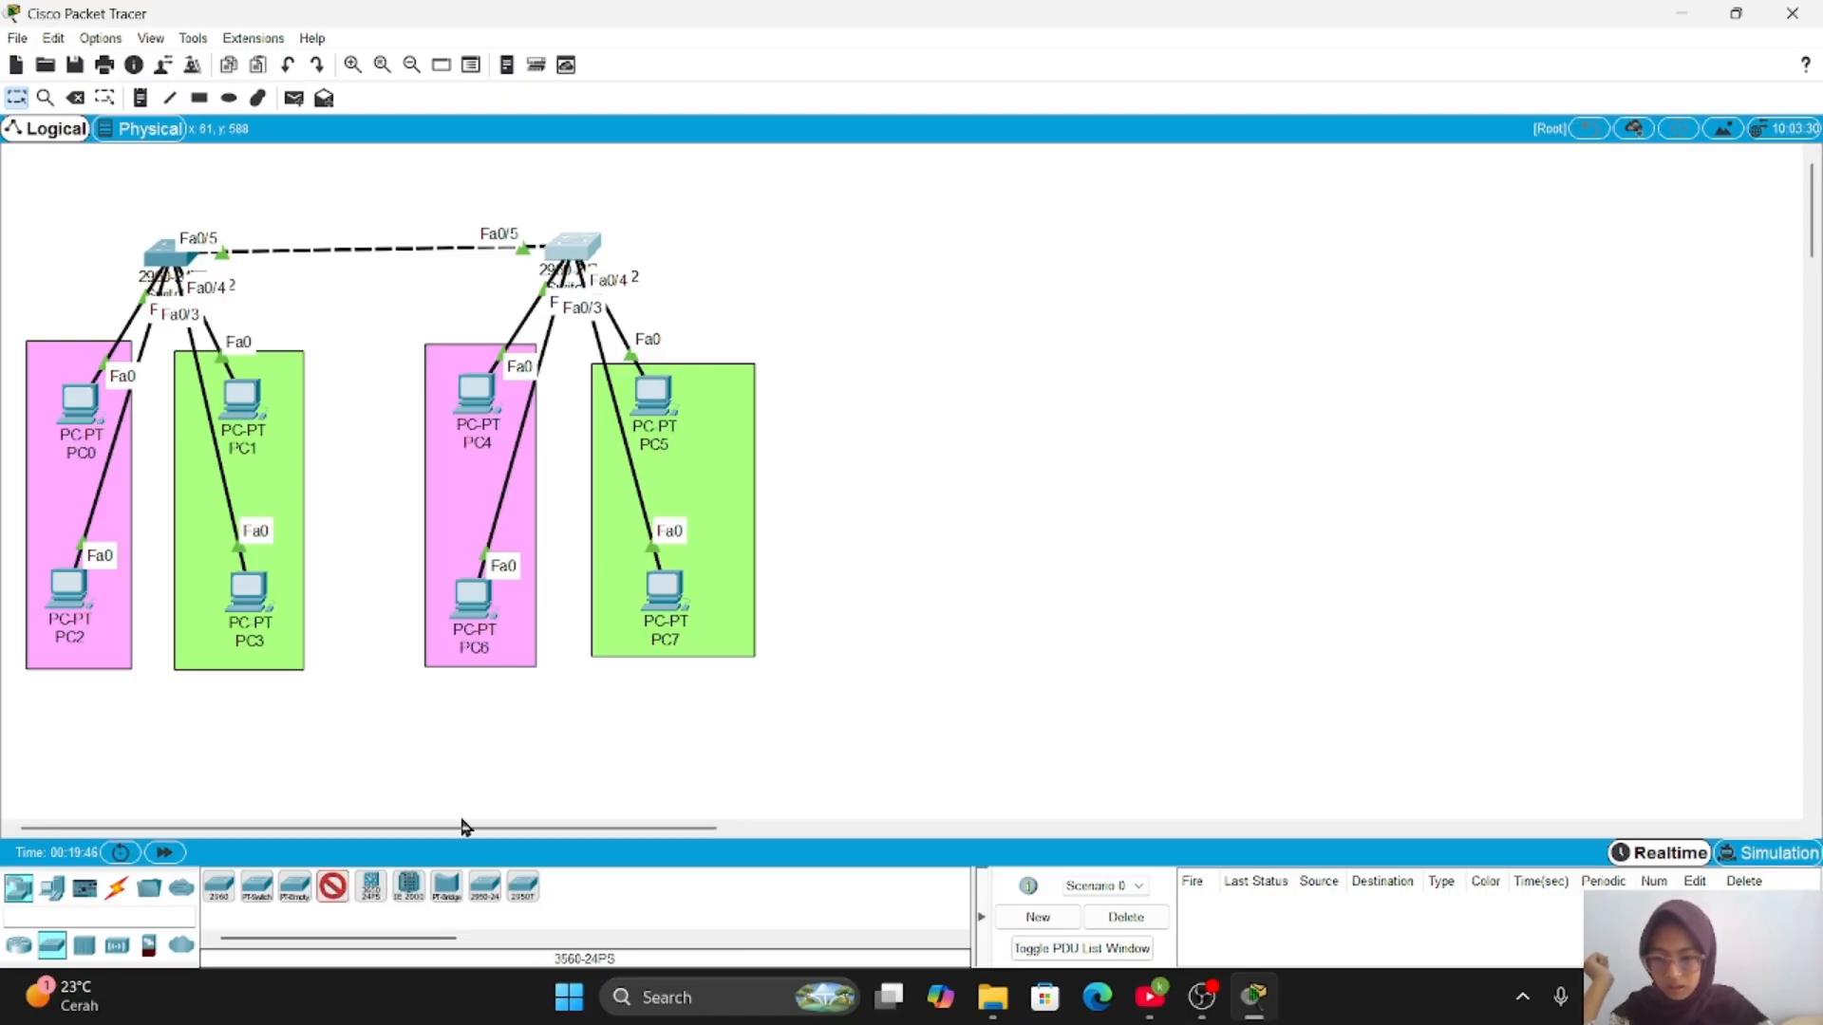
pyautogui.click(977, 240)
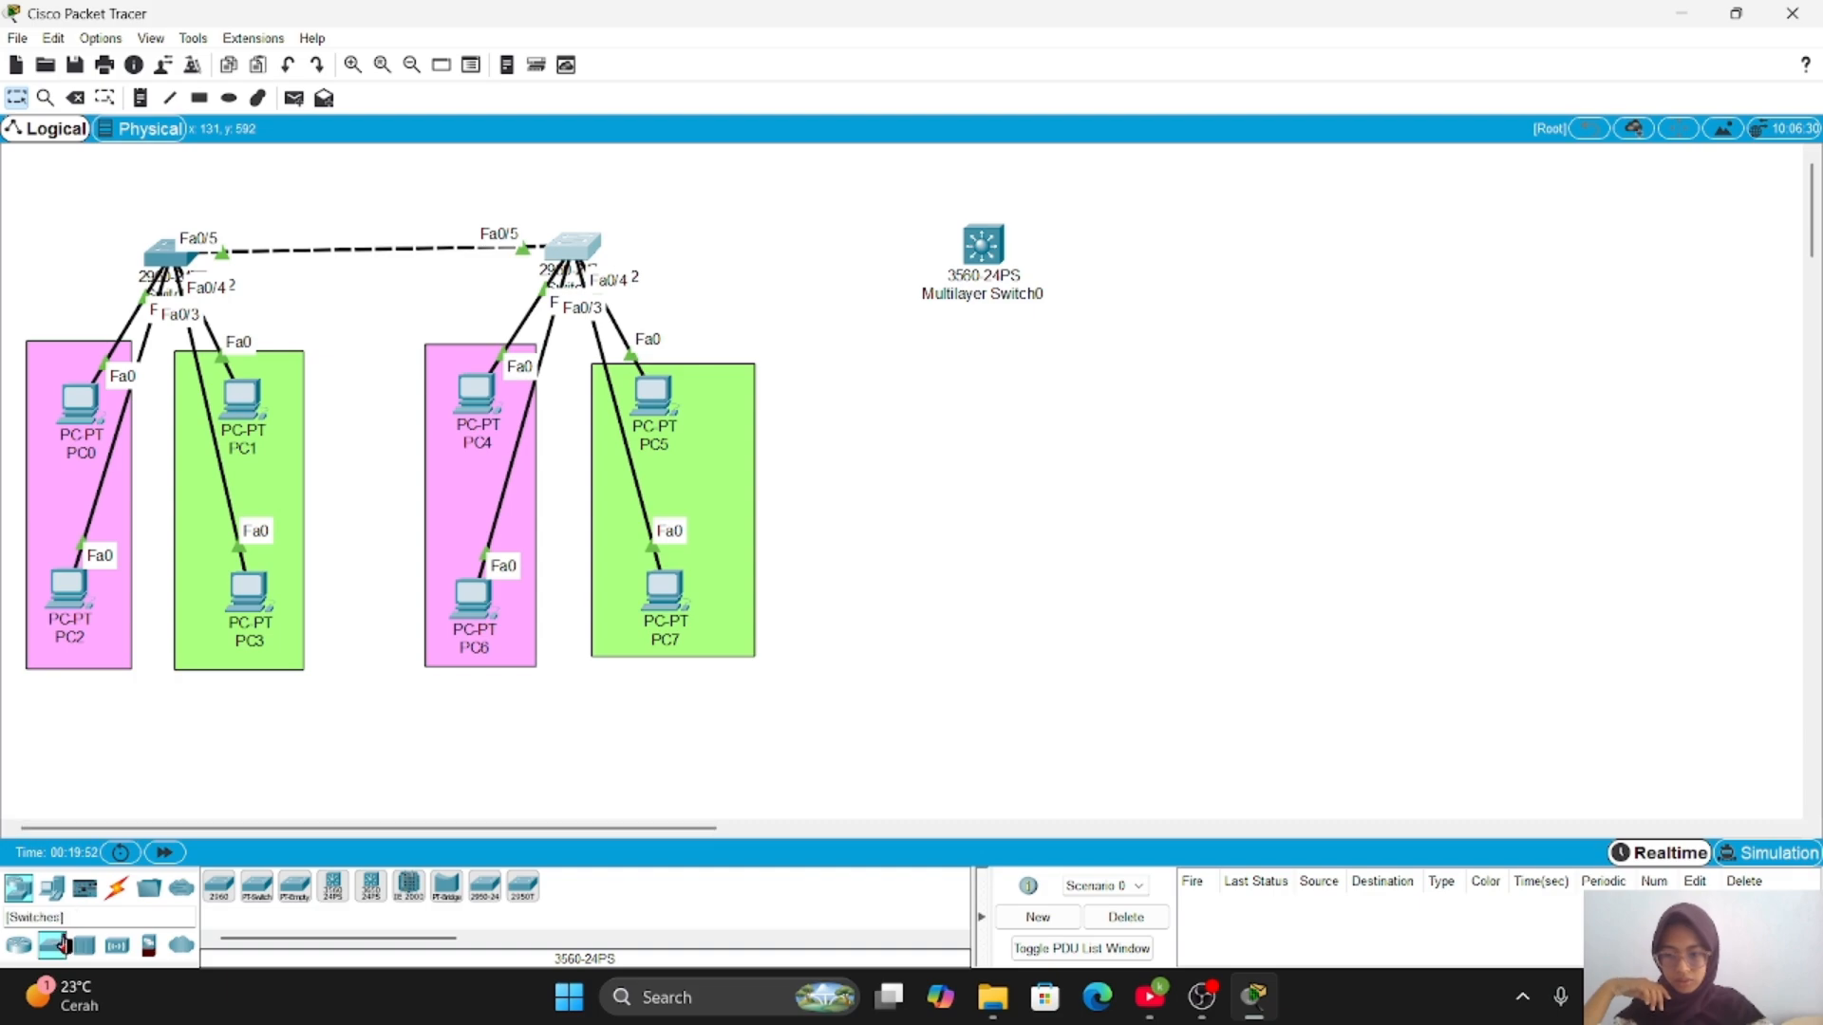
# - Place four PCs in two rows of two below the multilayer switch
pyautogui.click(52, 887)
pyautogui.click(220, 888)
pyautogui.click(900, 394)
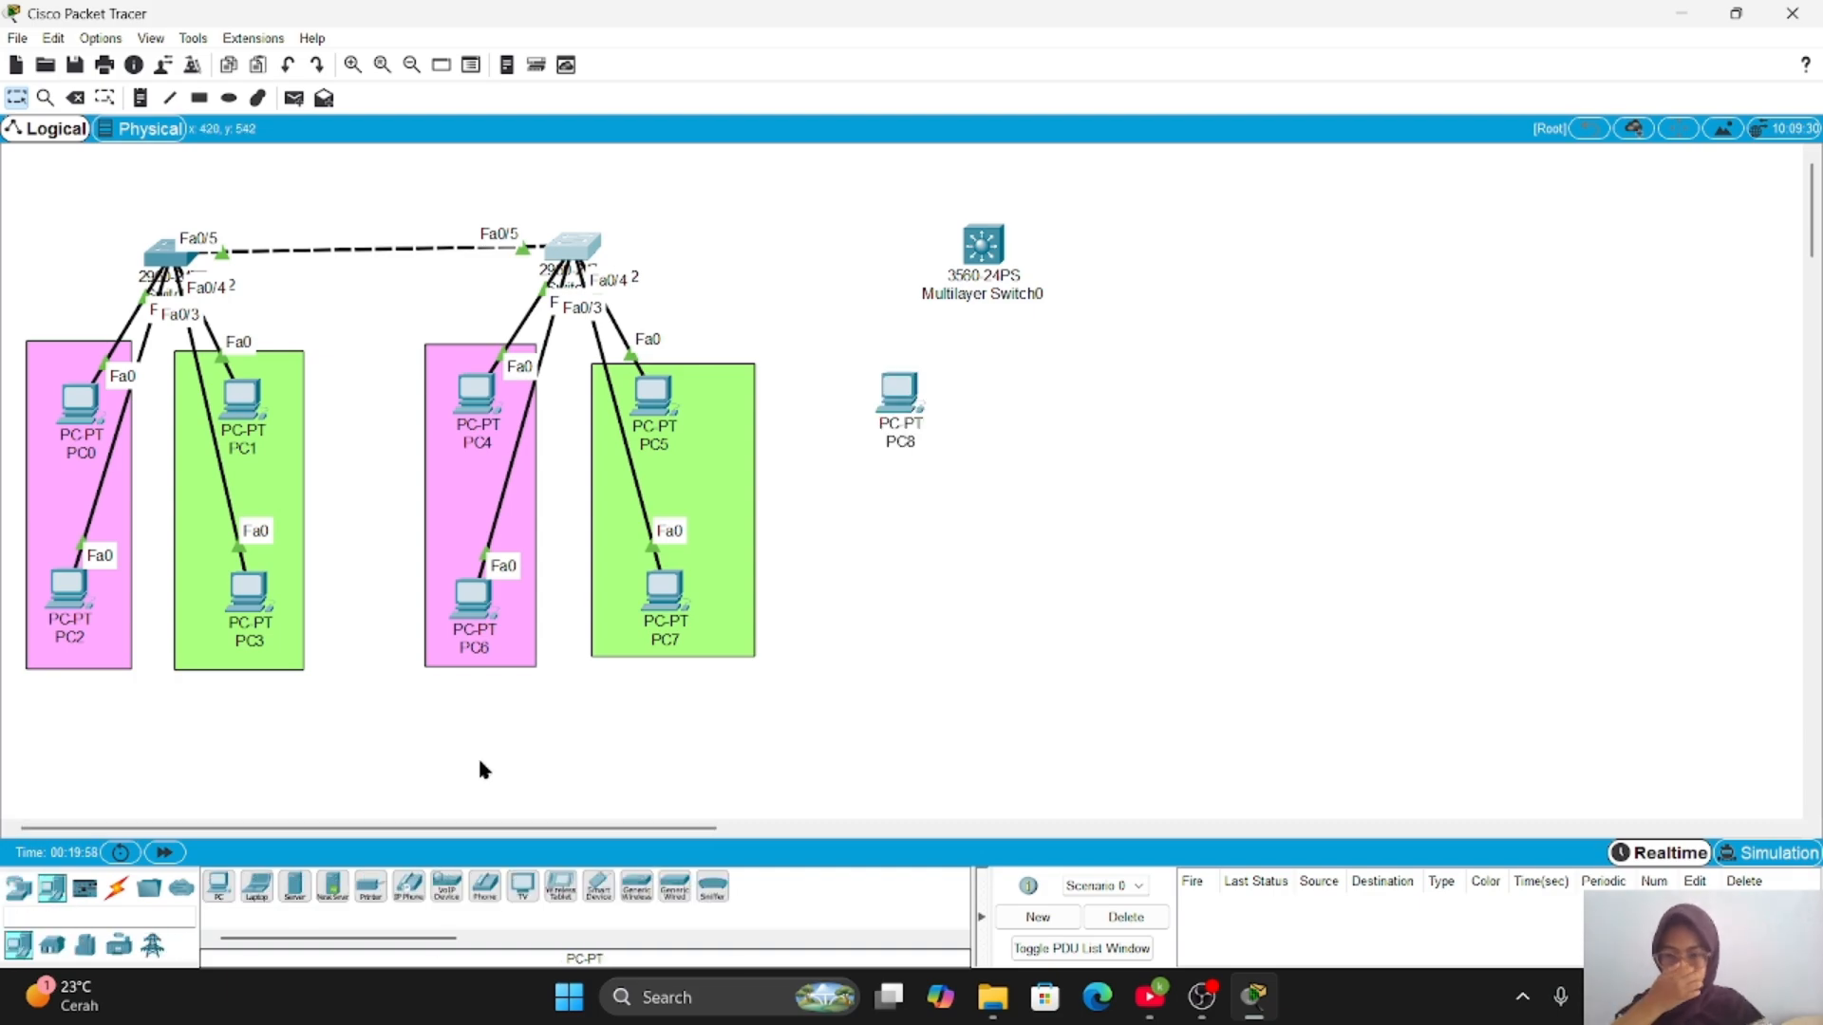
pyautogui.click(219, 887)
pyautogui.click(1138, 379)
pyautogui.click(219, 888)
pyautogui.click(902, 573)
pyautogui.click(219, 887)
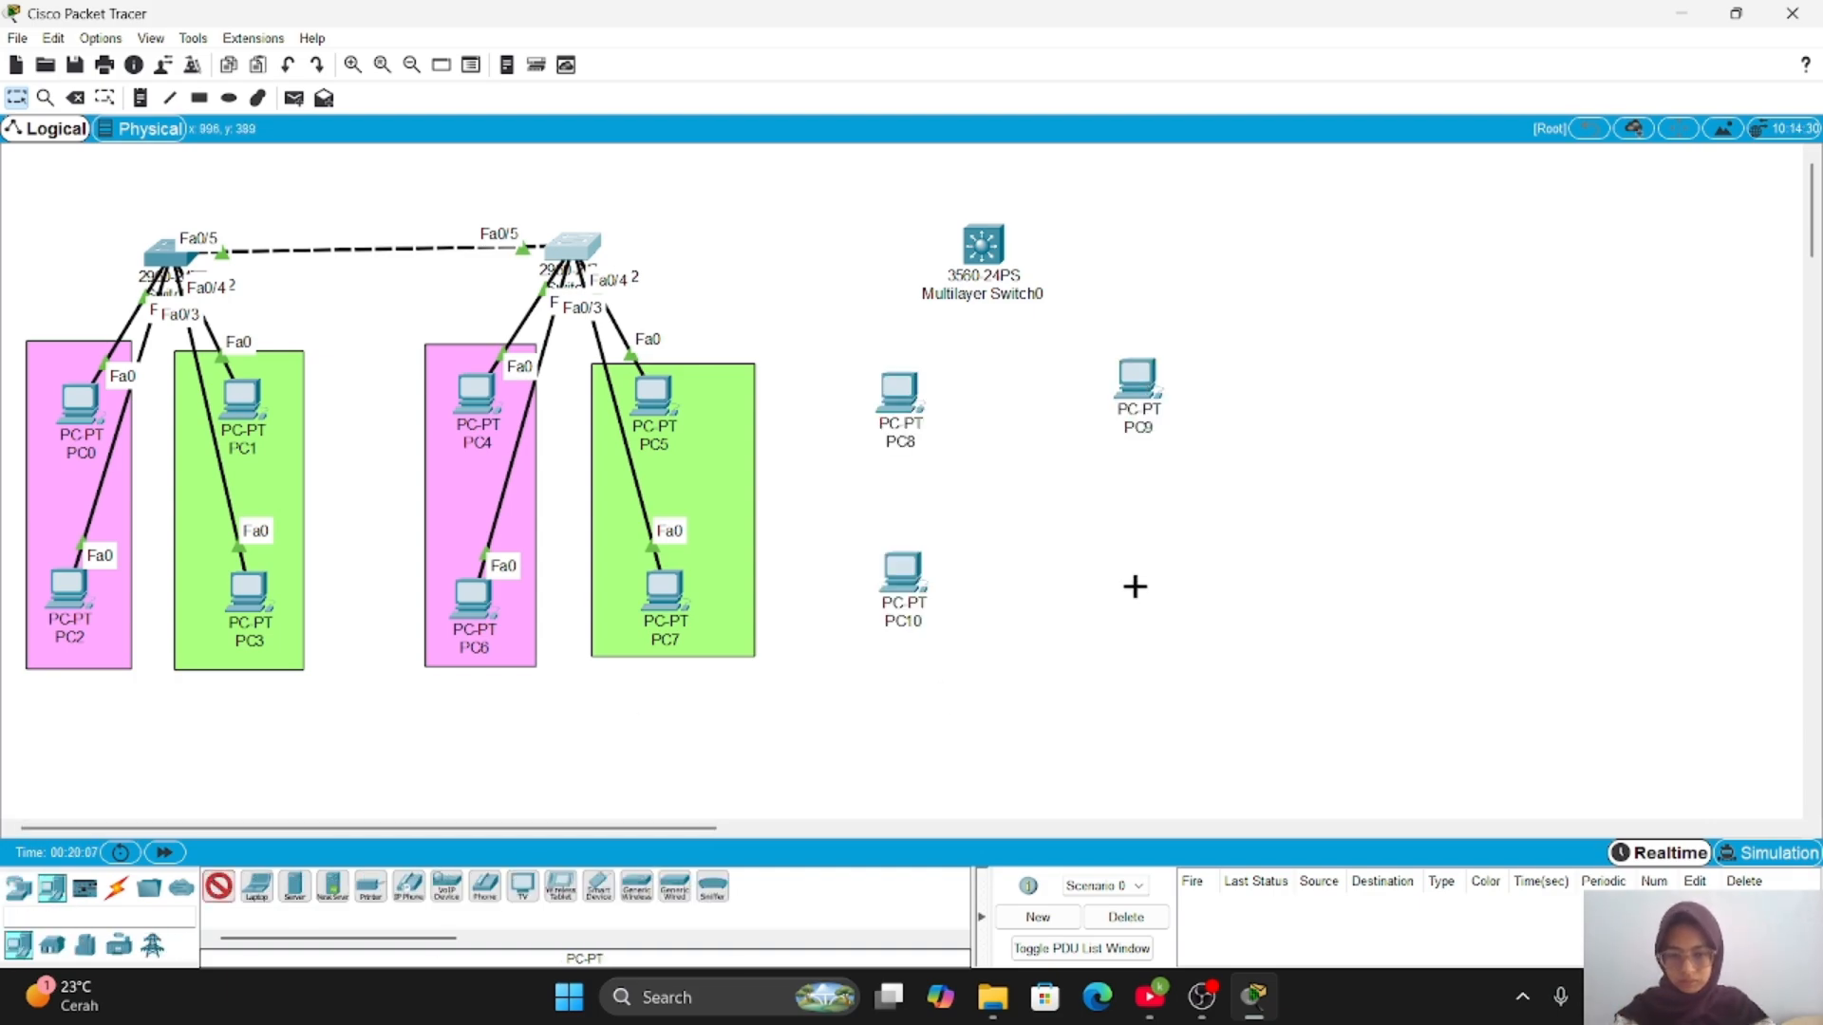
pyautogui.click(1130, 604)
# - Connect the multilayer switch to PC8, PC9 and PC10 with automatically chosen connections
pyautogui.click(116, 889)
pyautogui.click(218, 887)
pyautogui.click(984, 245)
pyautogui.click(900, 391)
pyautogui.click(218, 887)
pyautogui.click(984, 245)
pyautogui.click(1137, 380)
pyautogui.click(218, 887)
pyautogui.click(984, 245)
pyautogui.click(903, 574)
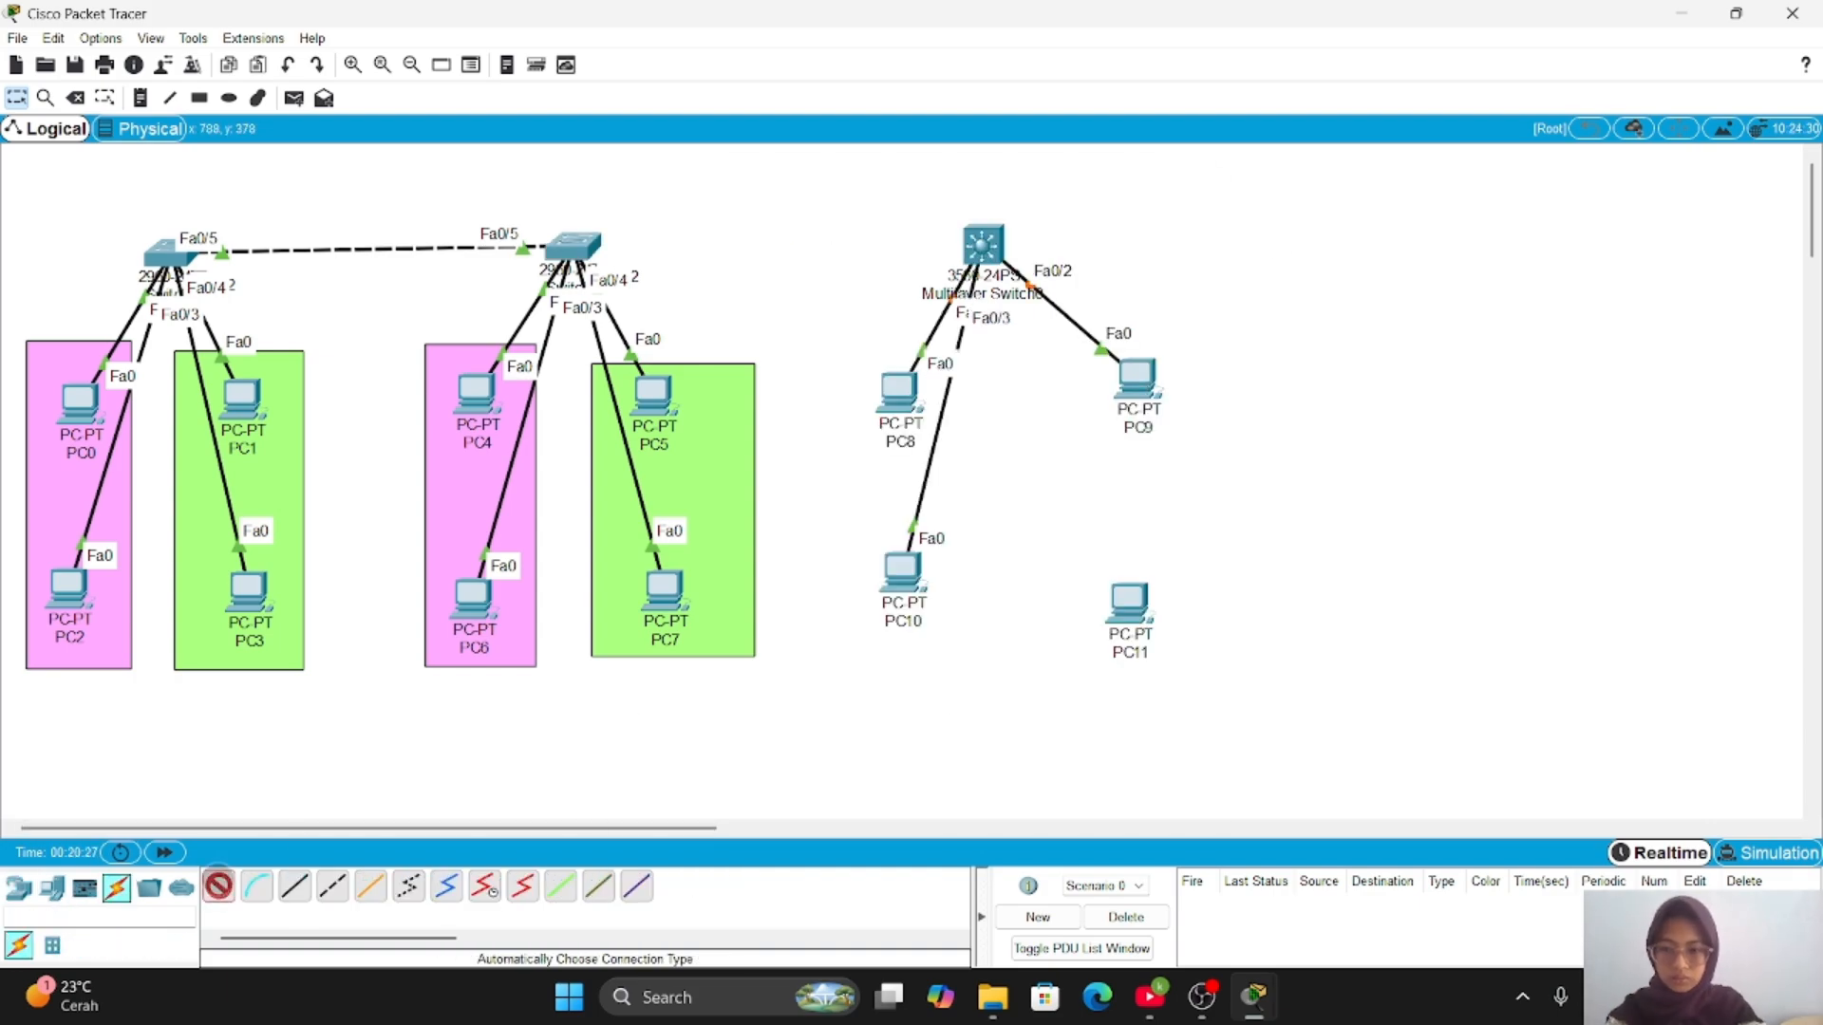
# - Connect Switch1 to the multilayer switch with an automatically chosen connection
pyautogui.click(75, 98)
pyautogui.click(769, 245)
pyautogui.click(218, 887)
pyautogui.click(573, 246)
pyautogui.click(984, 245)
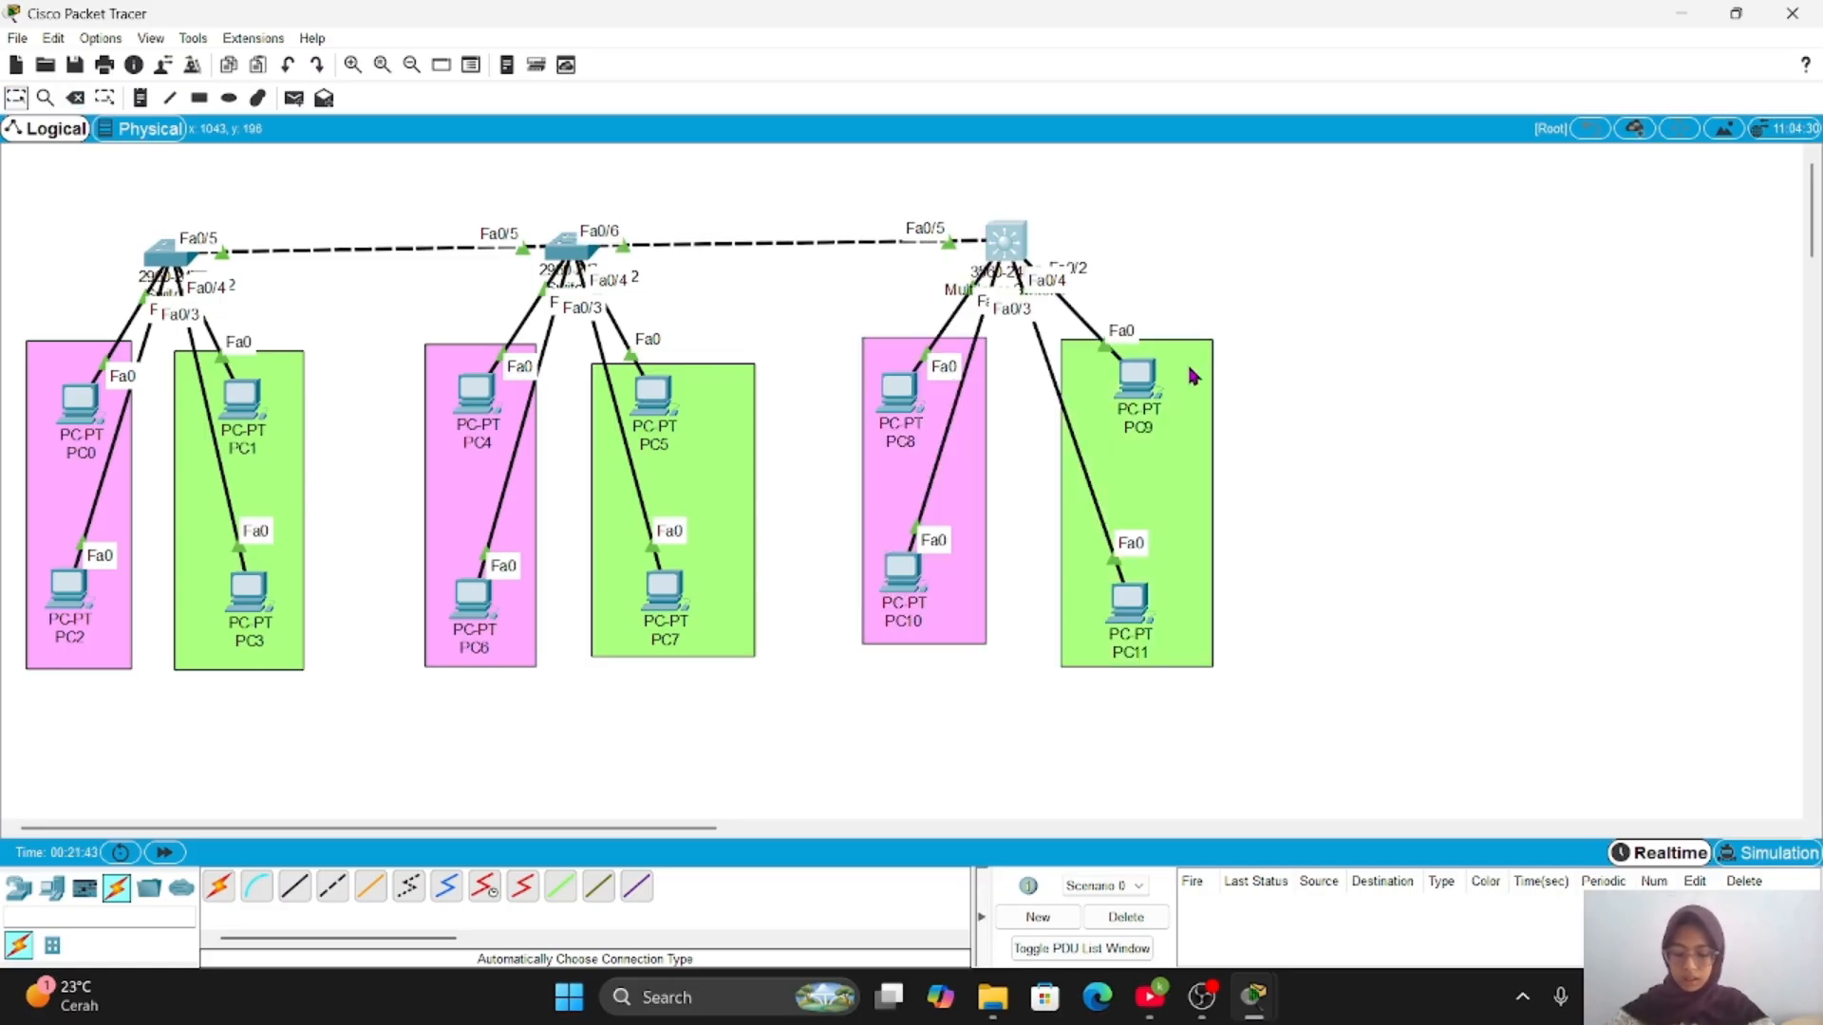
# - Open the multilayer switch's command line and enter global configuration mode
pyautogui.press('Escape')
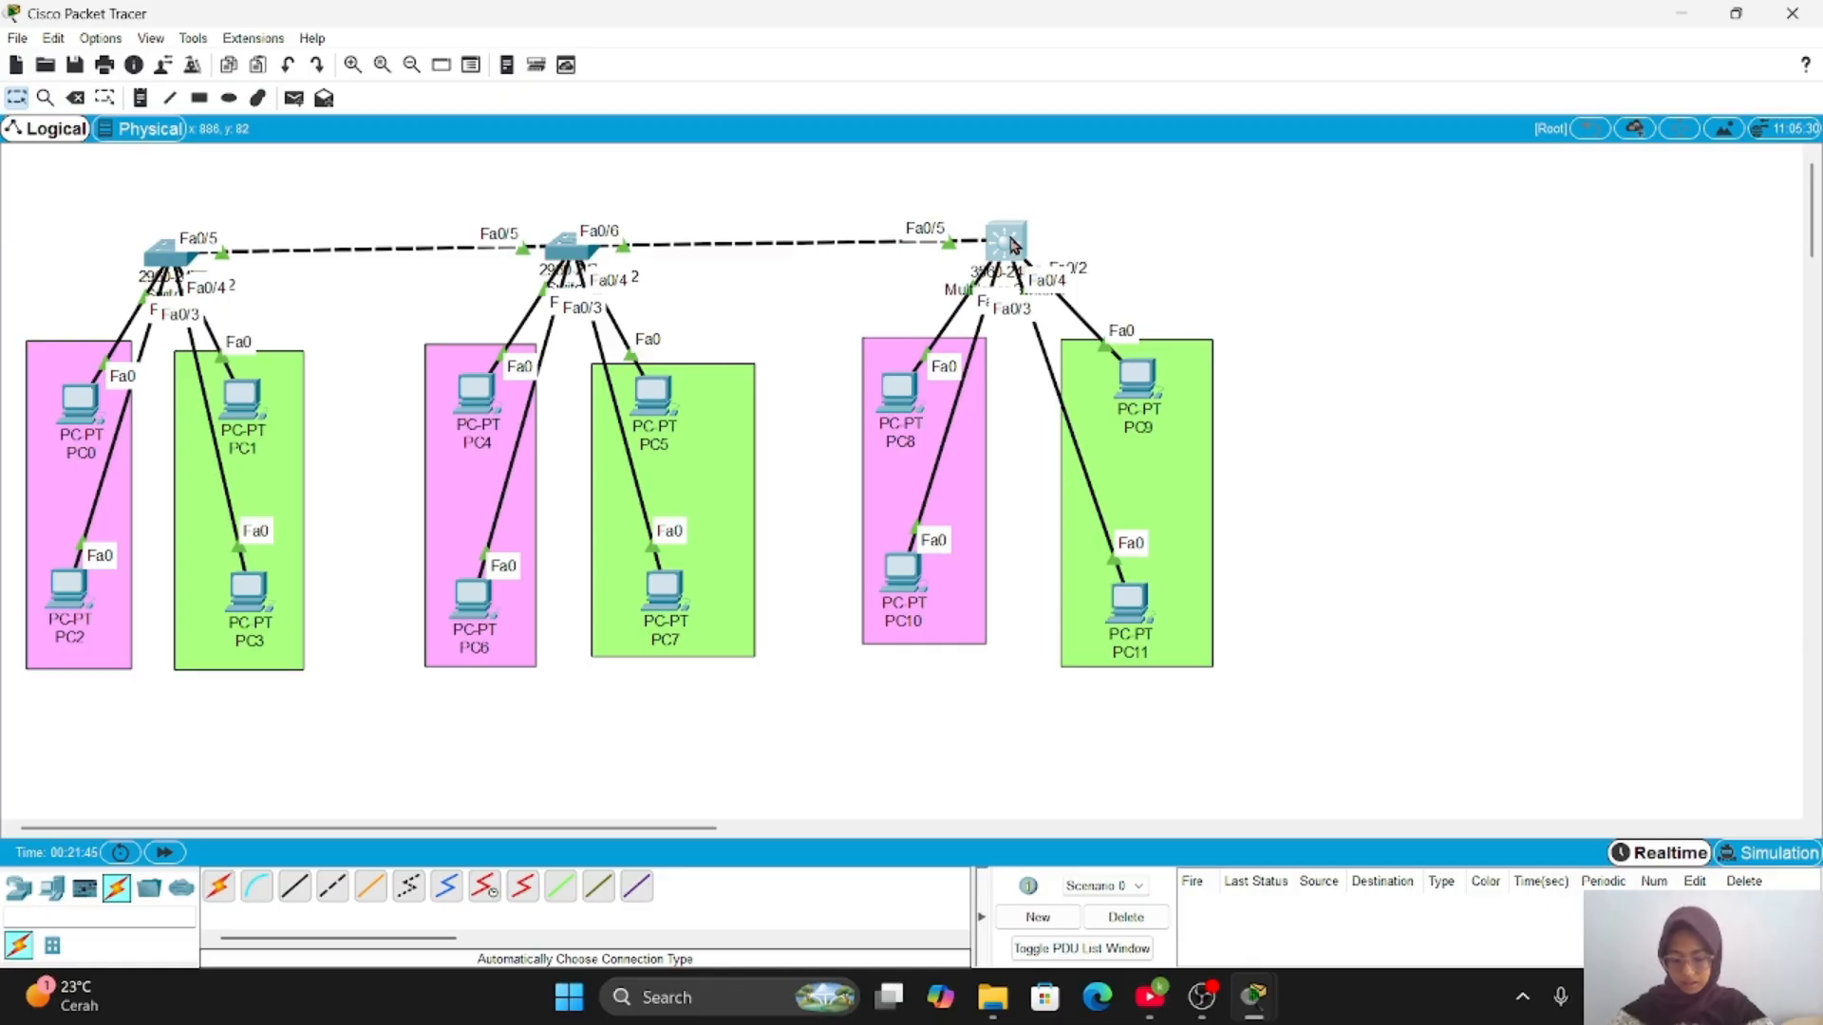
pyautogui.click(1006, 241)
pyautogui.click(782, 236)
pyautogui.press('Return')
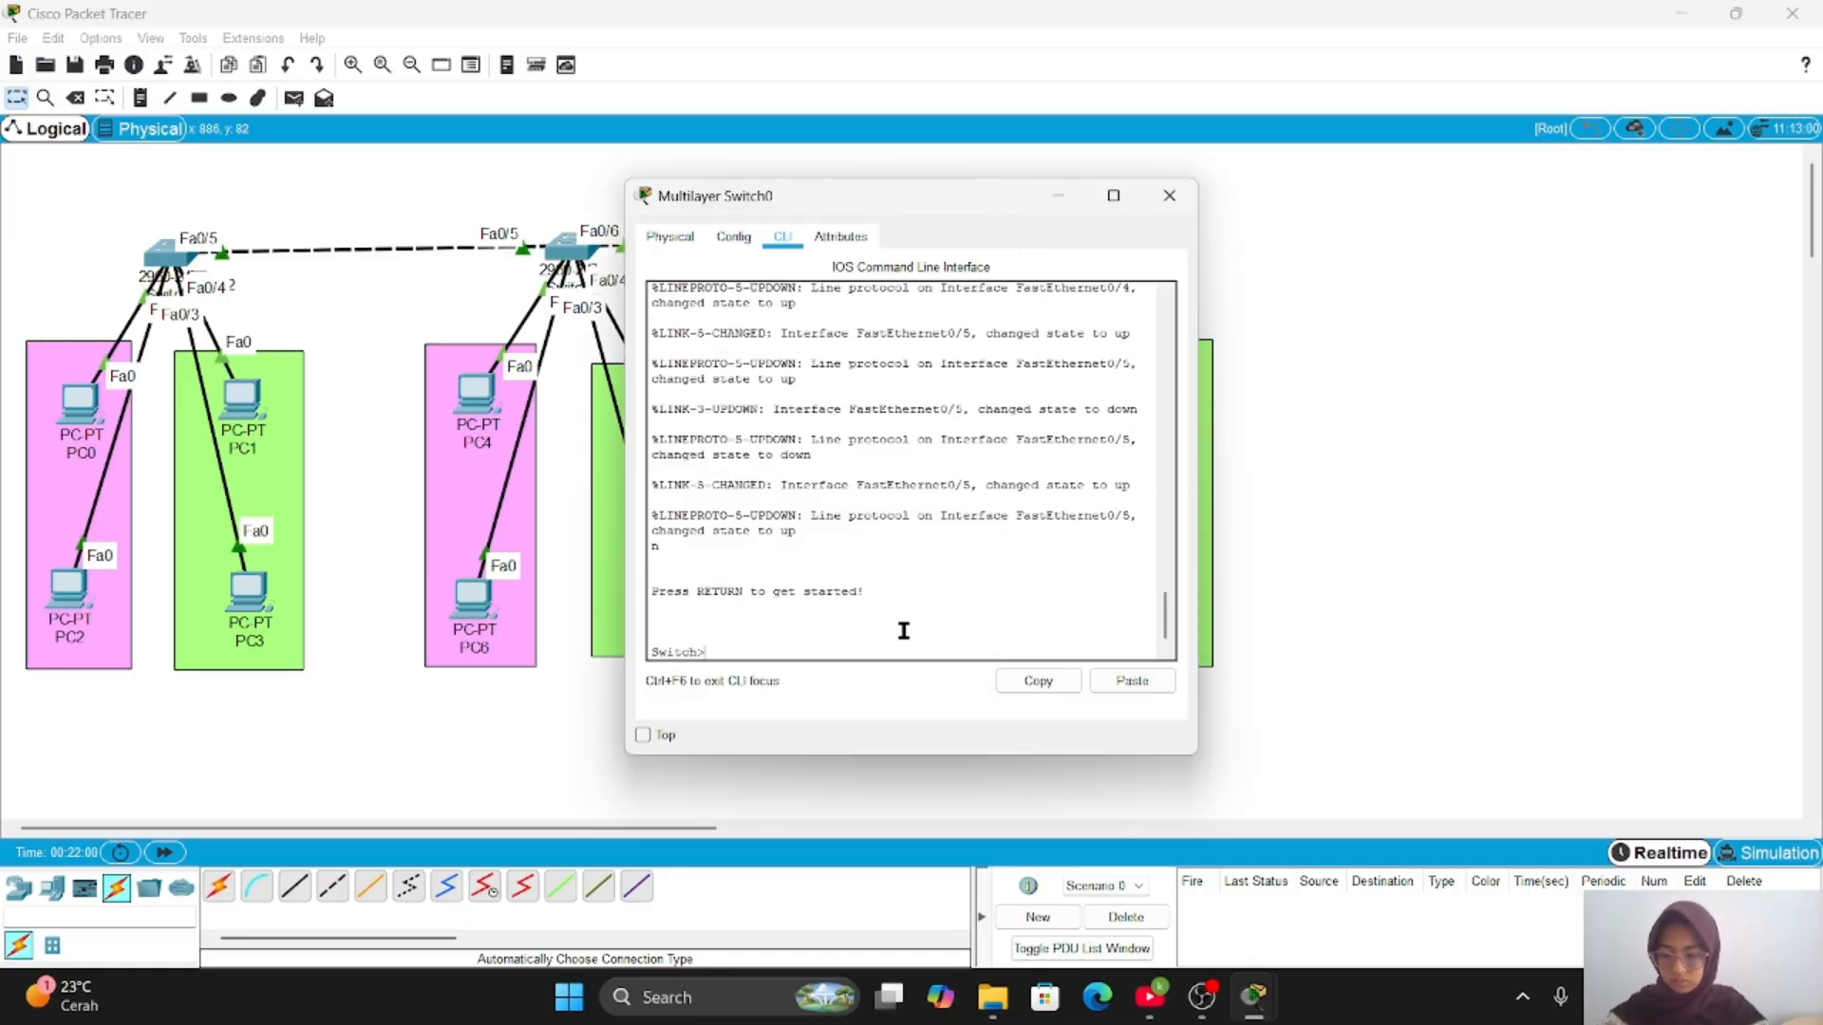
pyautogui.write('en')
pyautogui.press('Return')
pyautogui.write('conf t')
pyautogui.press('Return')
# - Create VLAN 2 named ungu and VLAN 3 named hijau on the multilayer switch
pyautogui.write('vlan 2')
pyautogui.press('Return')
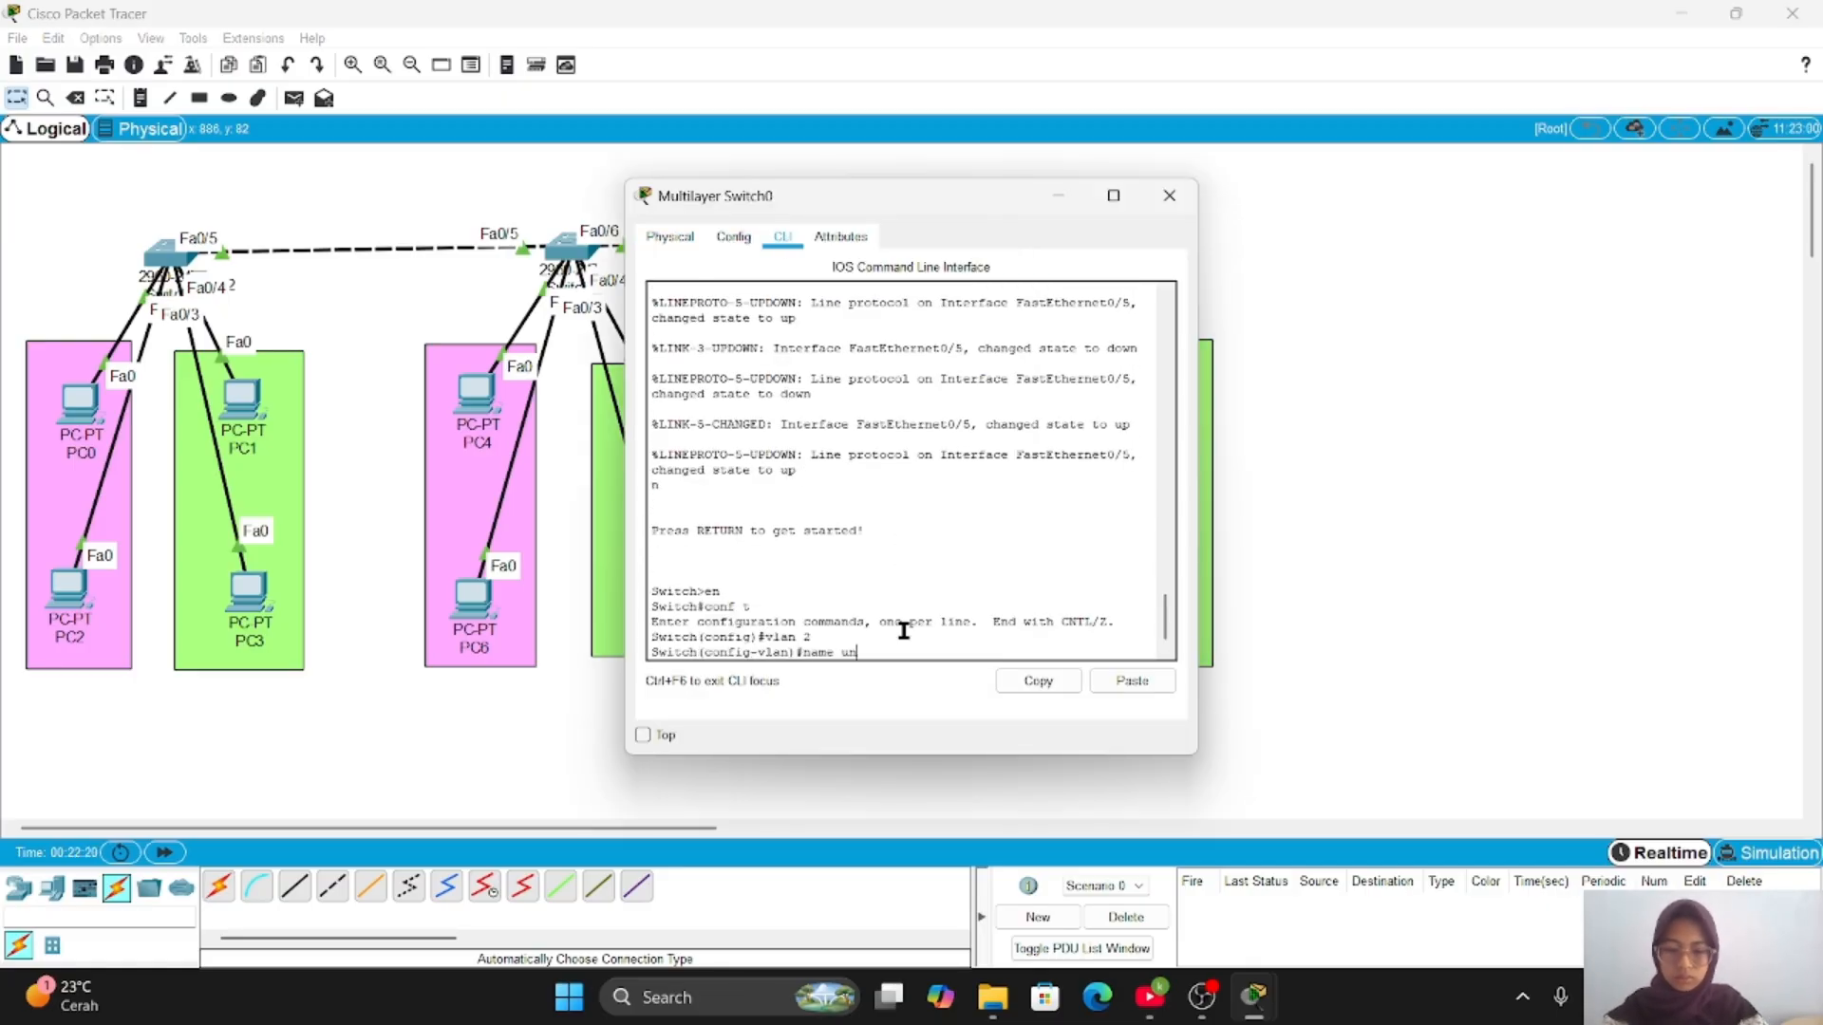
pyautogui.write('name ungu vlan 3')
pyautogui.press('Return')
pyautogui.write('name hijau')
pyautogui.press('Return')
# - Set the multilayer switch's interfaces Fa0/1-2 to access mode and assign them to VLAN 2
pyautogui.write('int ra fa0/1-2')
pyautogui.press('Return')
pyautogui.write('sw mo acc')
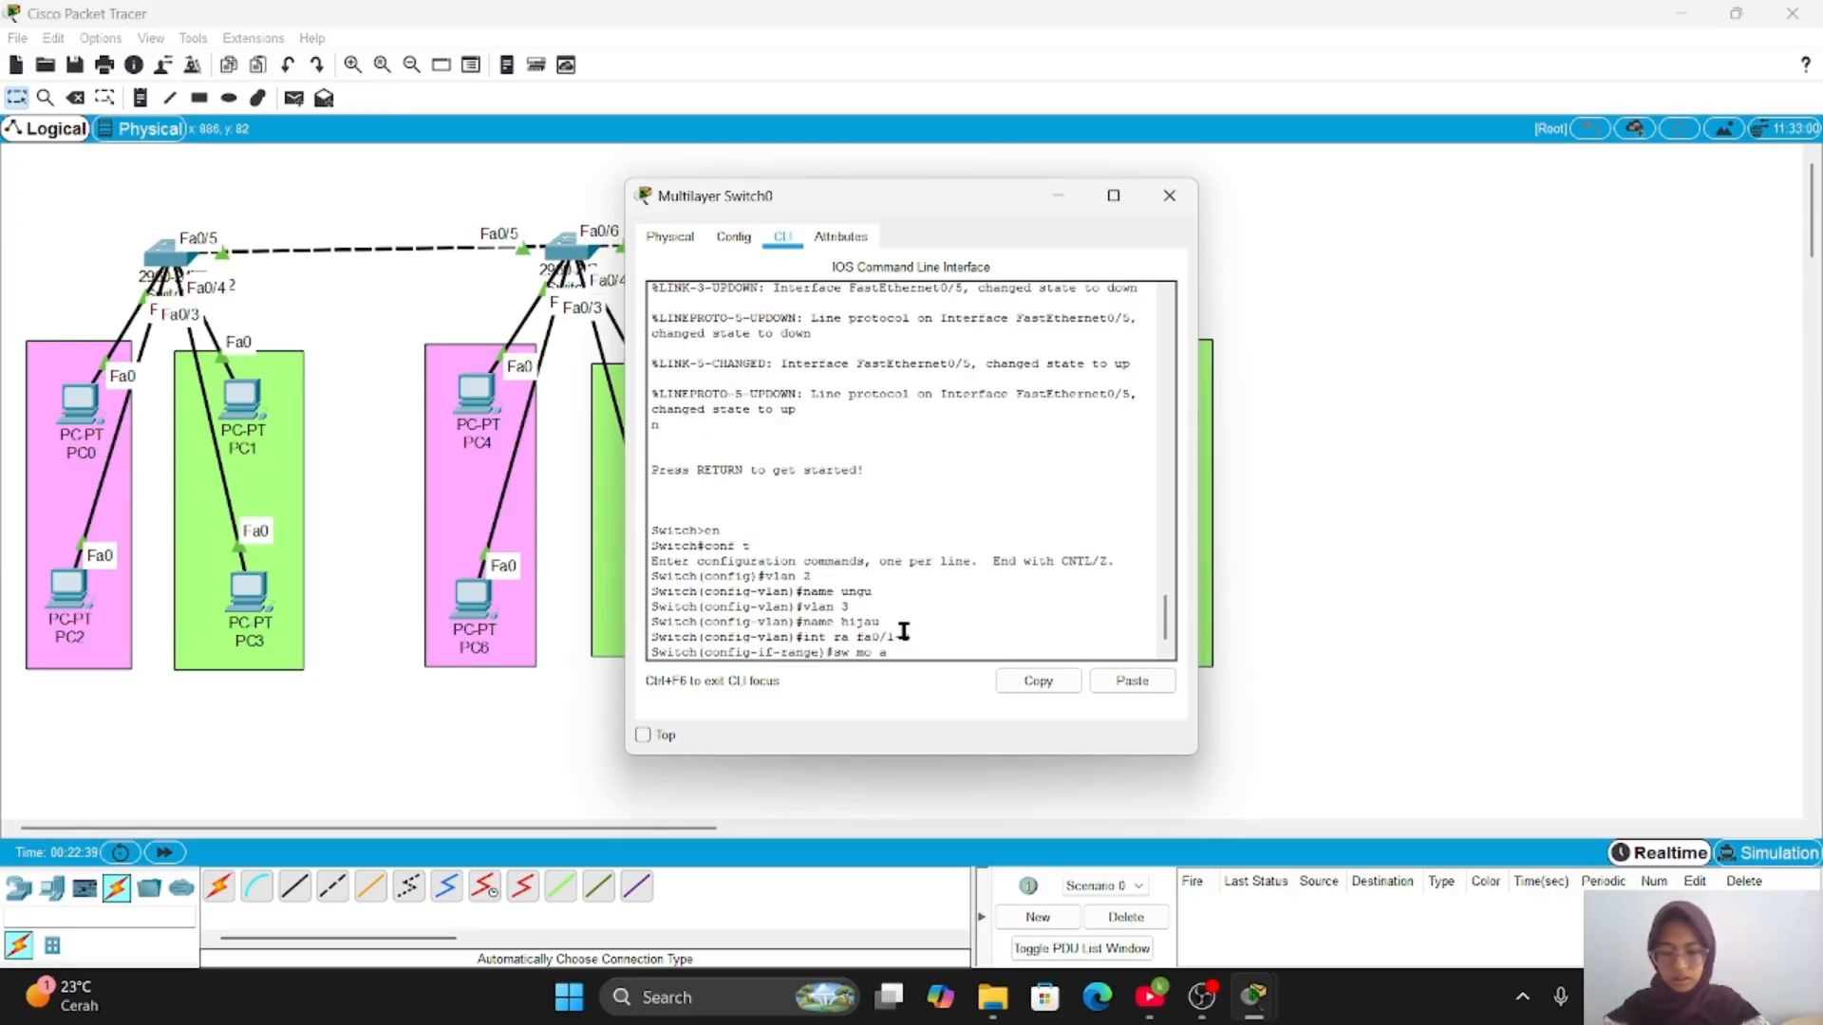
pyautogui.press('Return')
pyautogui.write('int')
pyautogui.press('BackSpace')
pyautogui.press('BackSpace')
pyautogui.press('BackSpace')
pyautogui.write('sw access vlan 2')
pyautogui.press('Return')
# - Set the multilayer switch's interfaces Fa0/3-4 to access mode and assign them to VLAN 3
pyautogui.write('int')
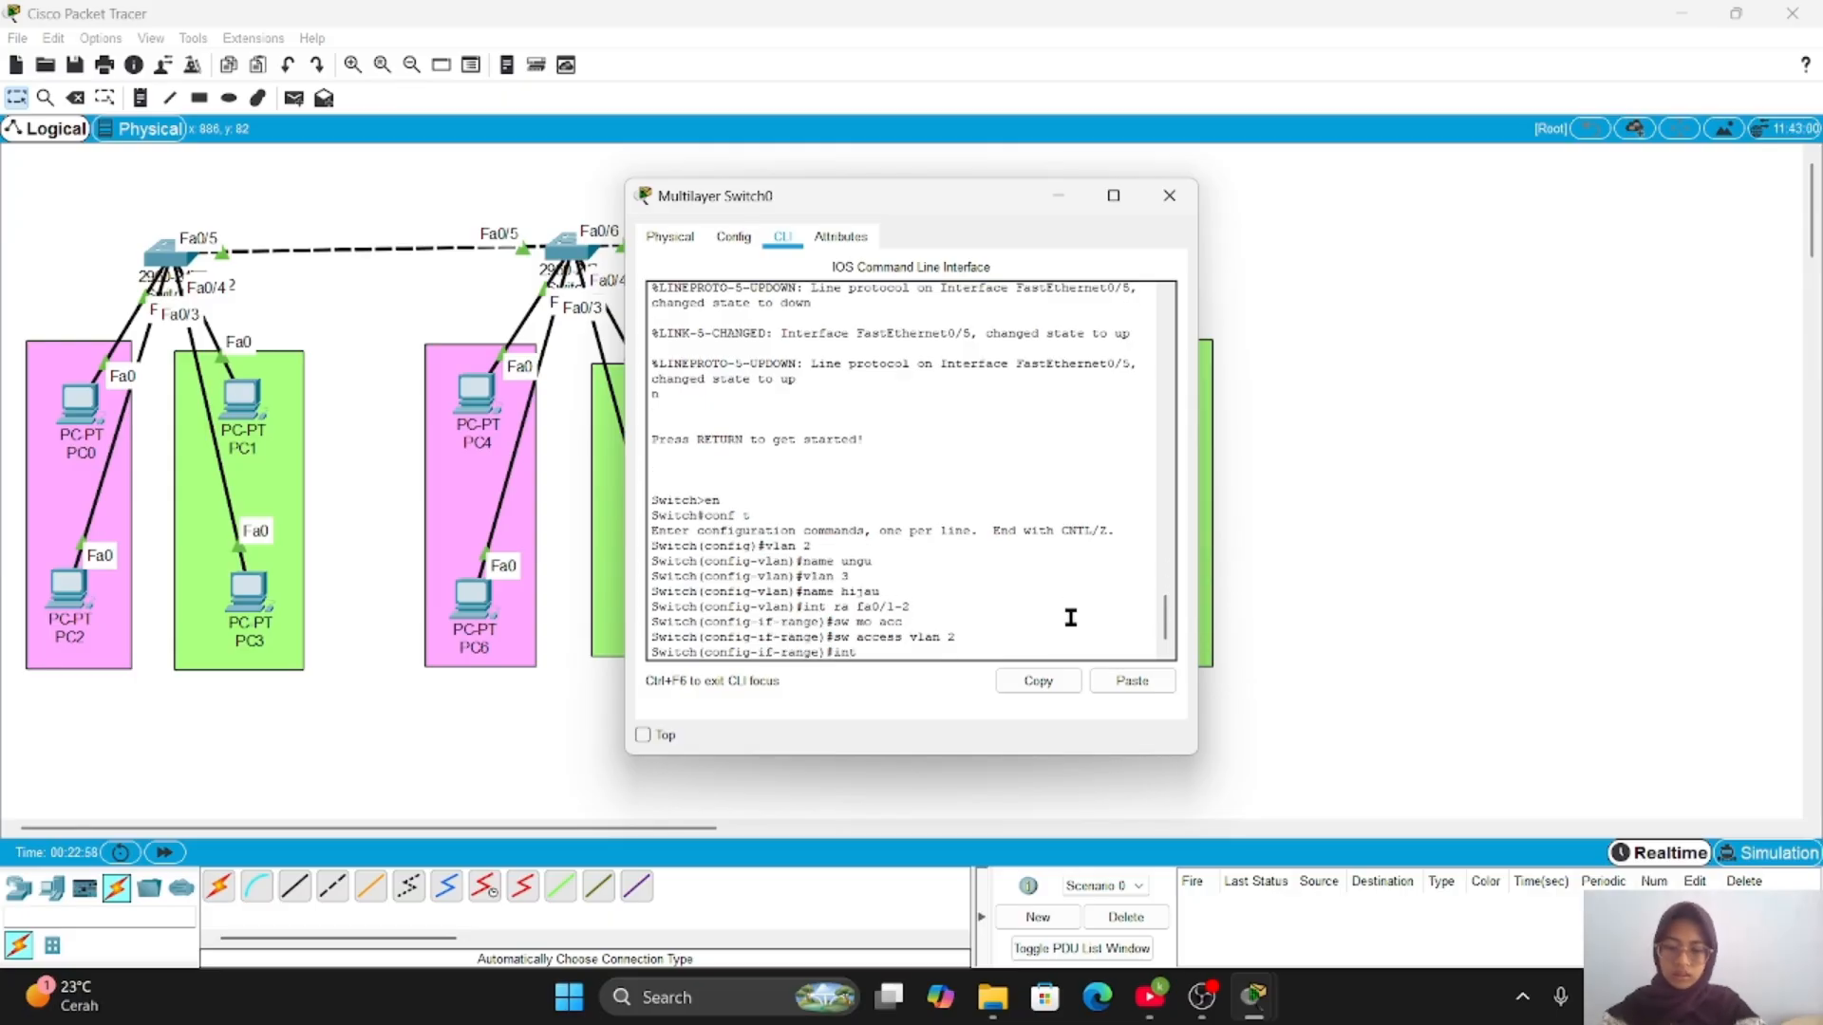
pyautogui.write(' ra fa 0/3-4')
pyautogui.press('Return')
pyautogui.write('sw mo acc')
pyautogui.press('Return')
pyautogui.write('sw acc vlan ')
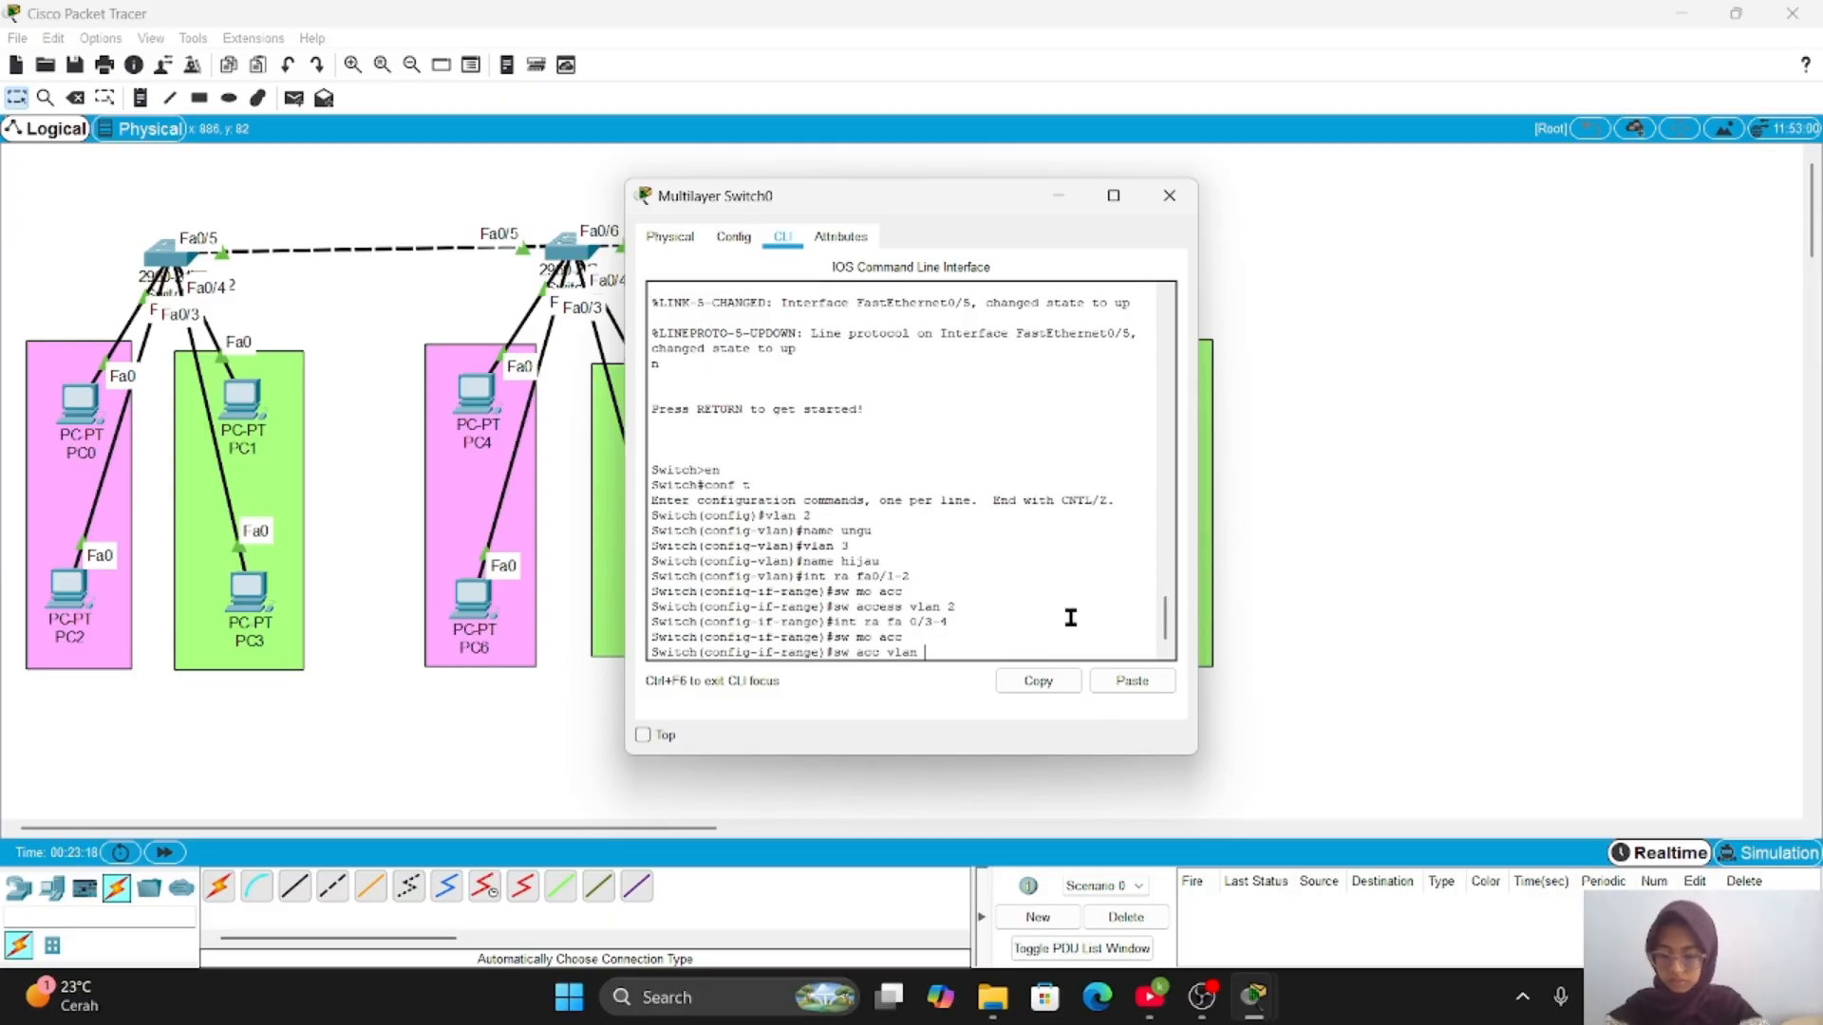
pyautogui.write('3')
pyautogui.press('Return')
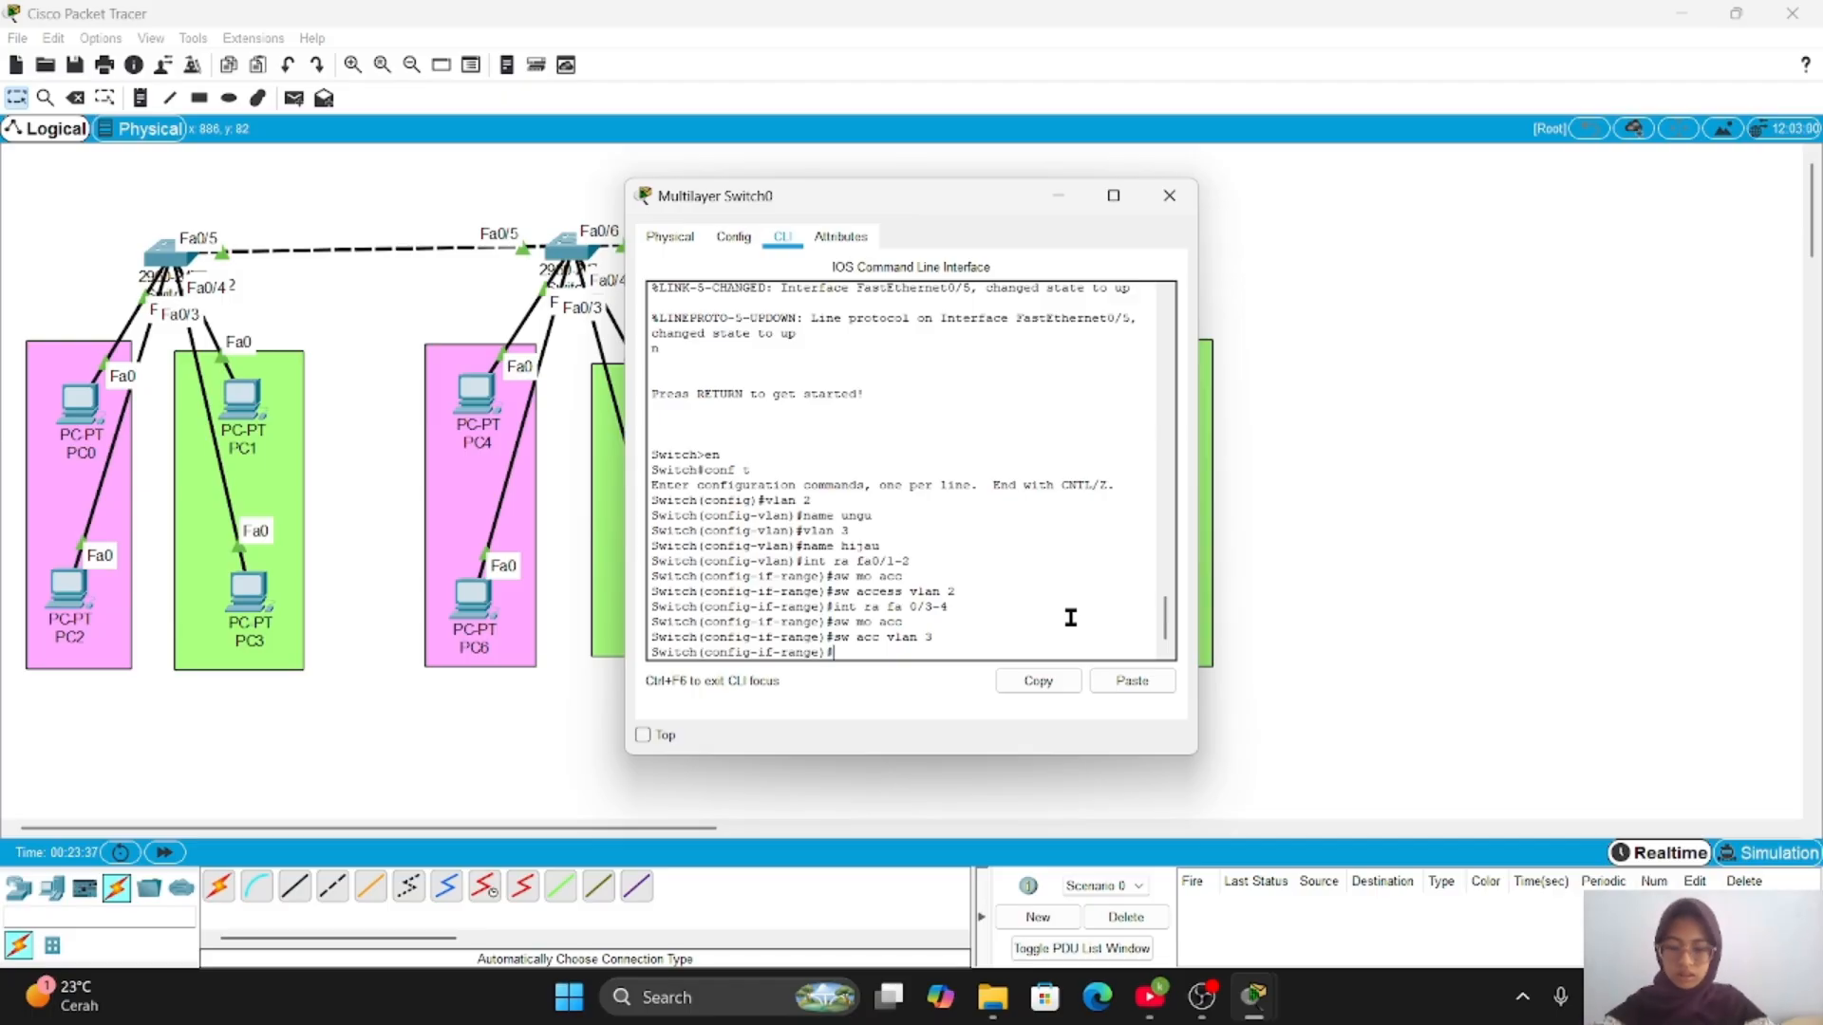
# - Show the multilayer switch's brief VLAN table to check the port assignments, and close its window
pyautogui.write('do show vlan brief')
pyautogui.press('Return')
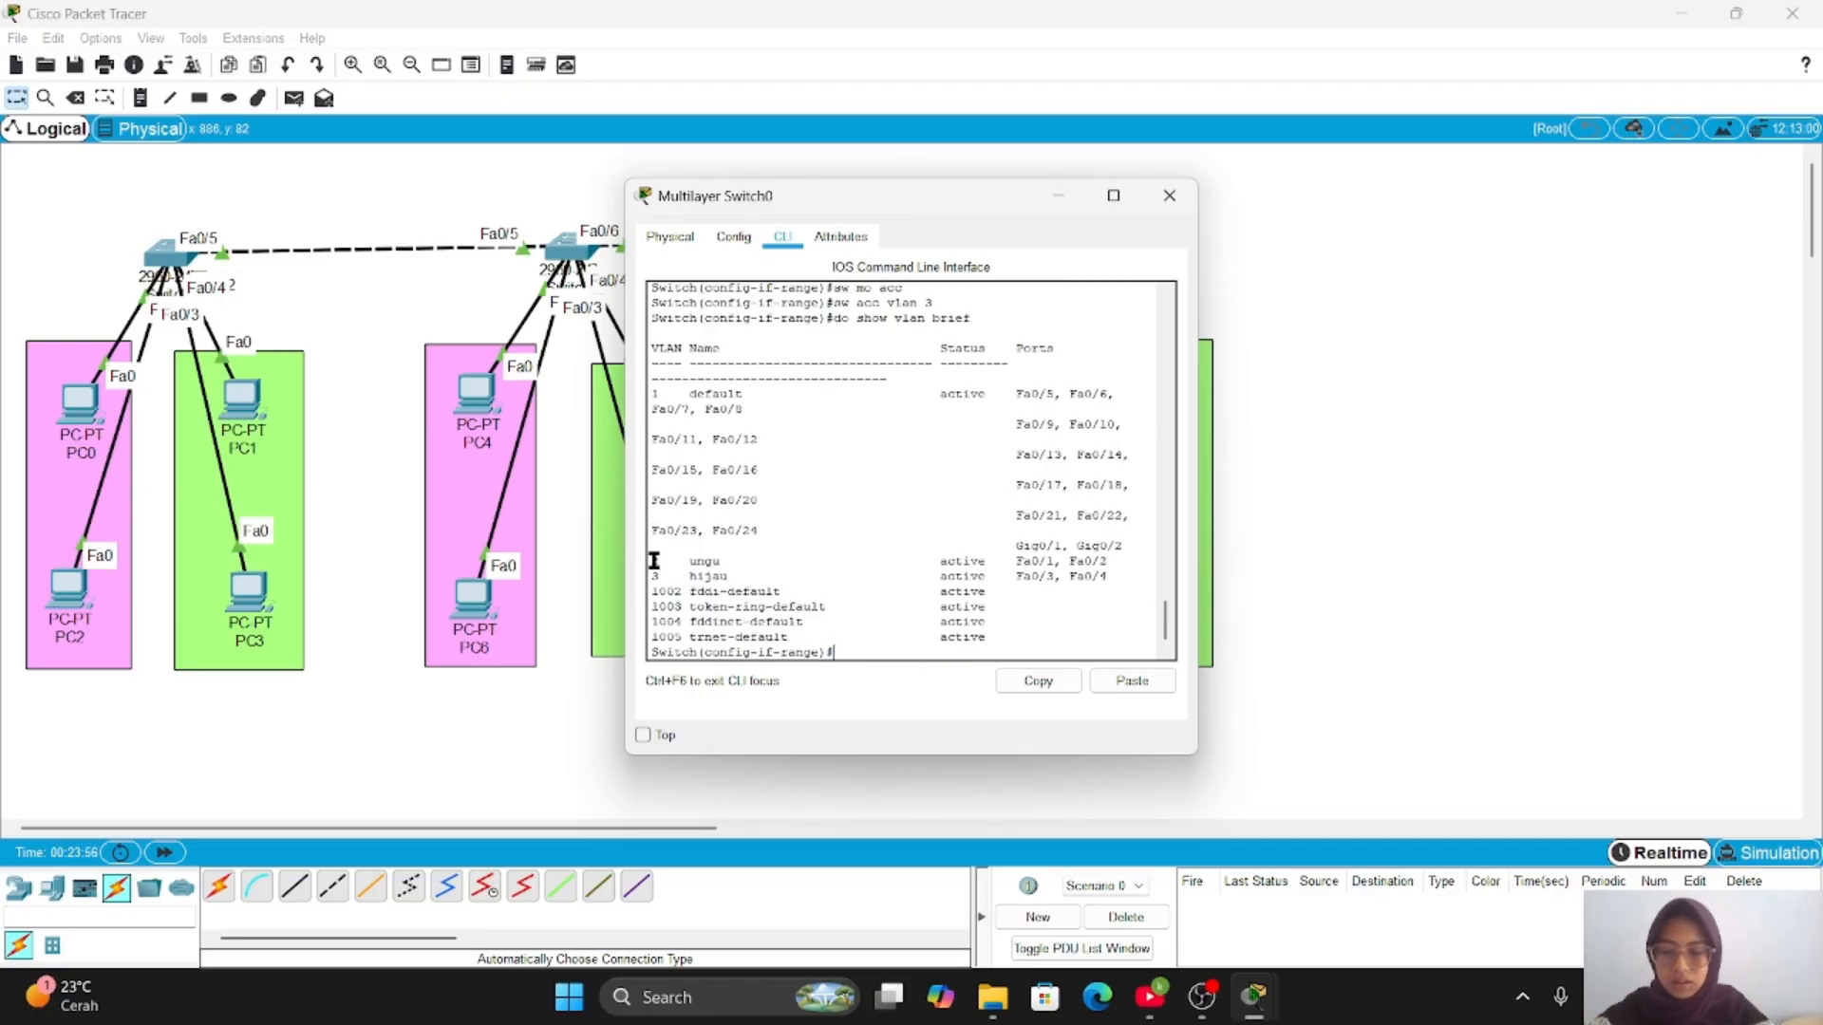
pyautogui.click(1182, 189)
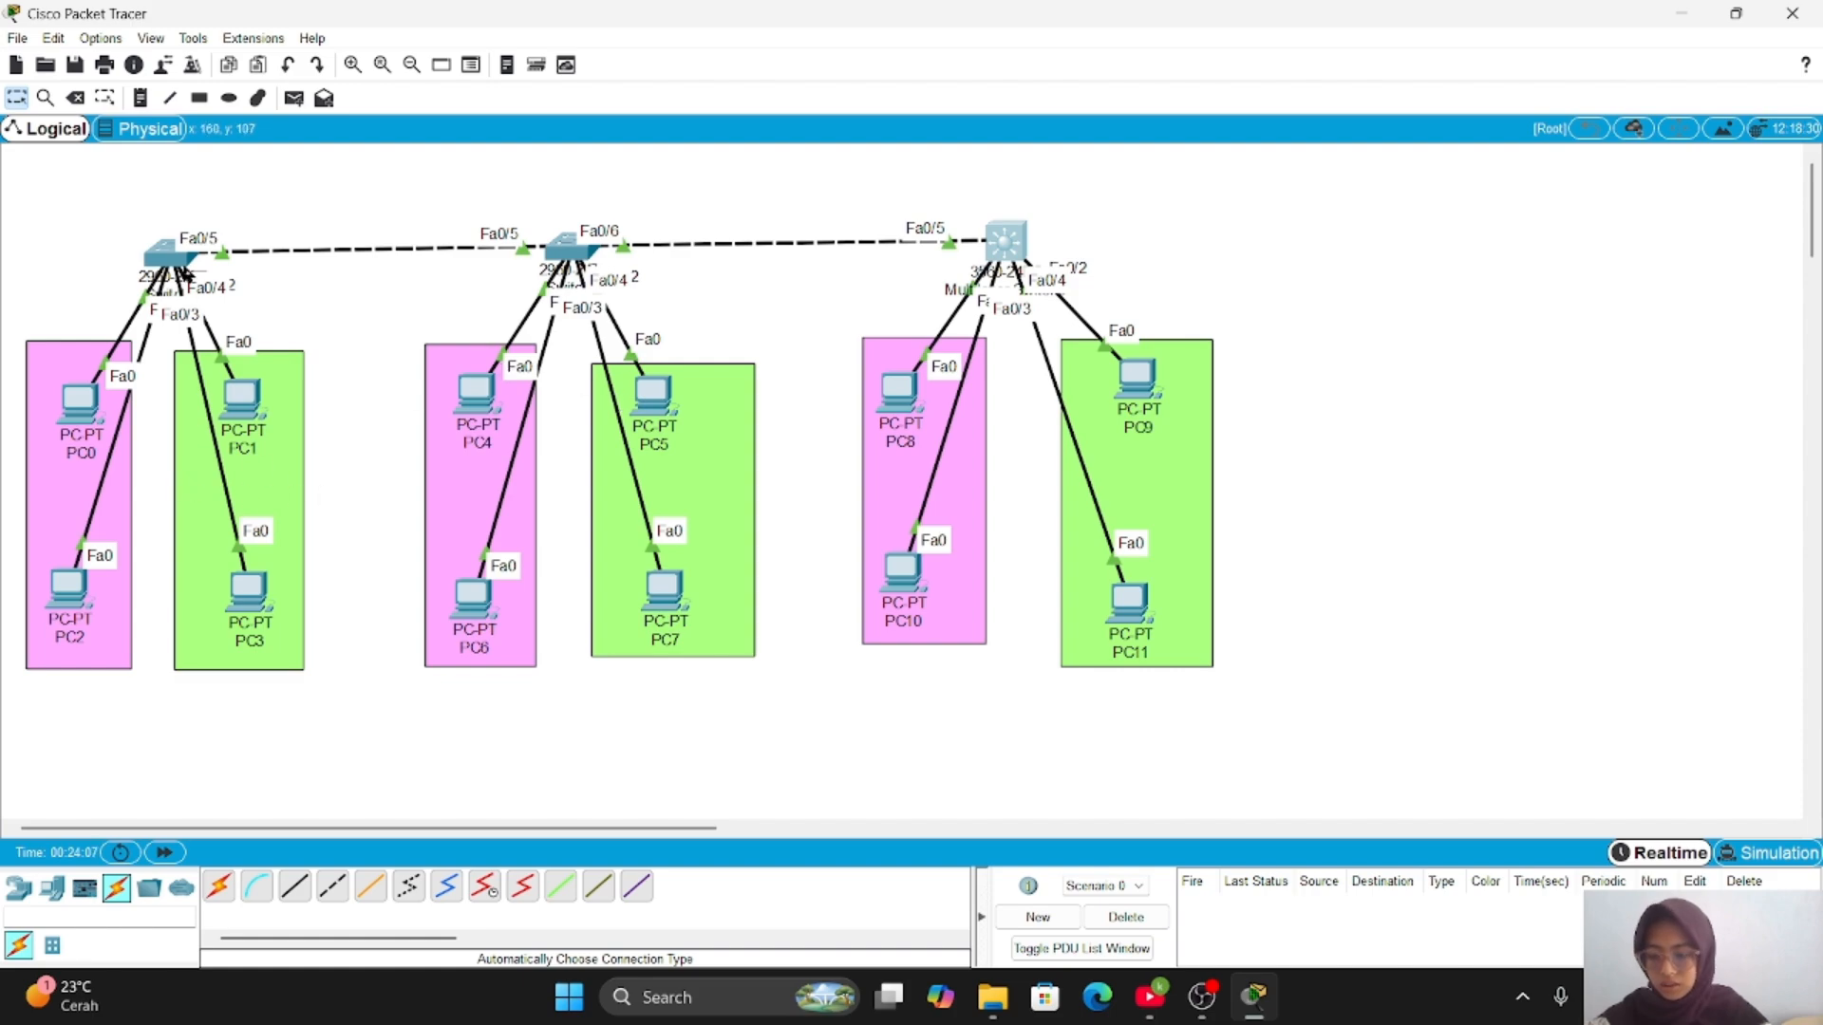
# - Enter interface configuration for Fa0/6 in Switch1's command line
pyautogui.click(572, 248)
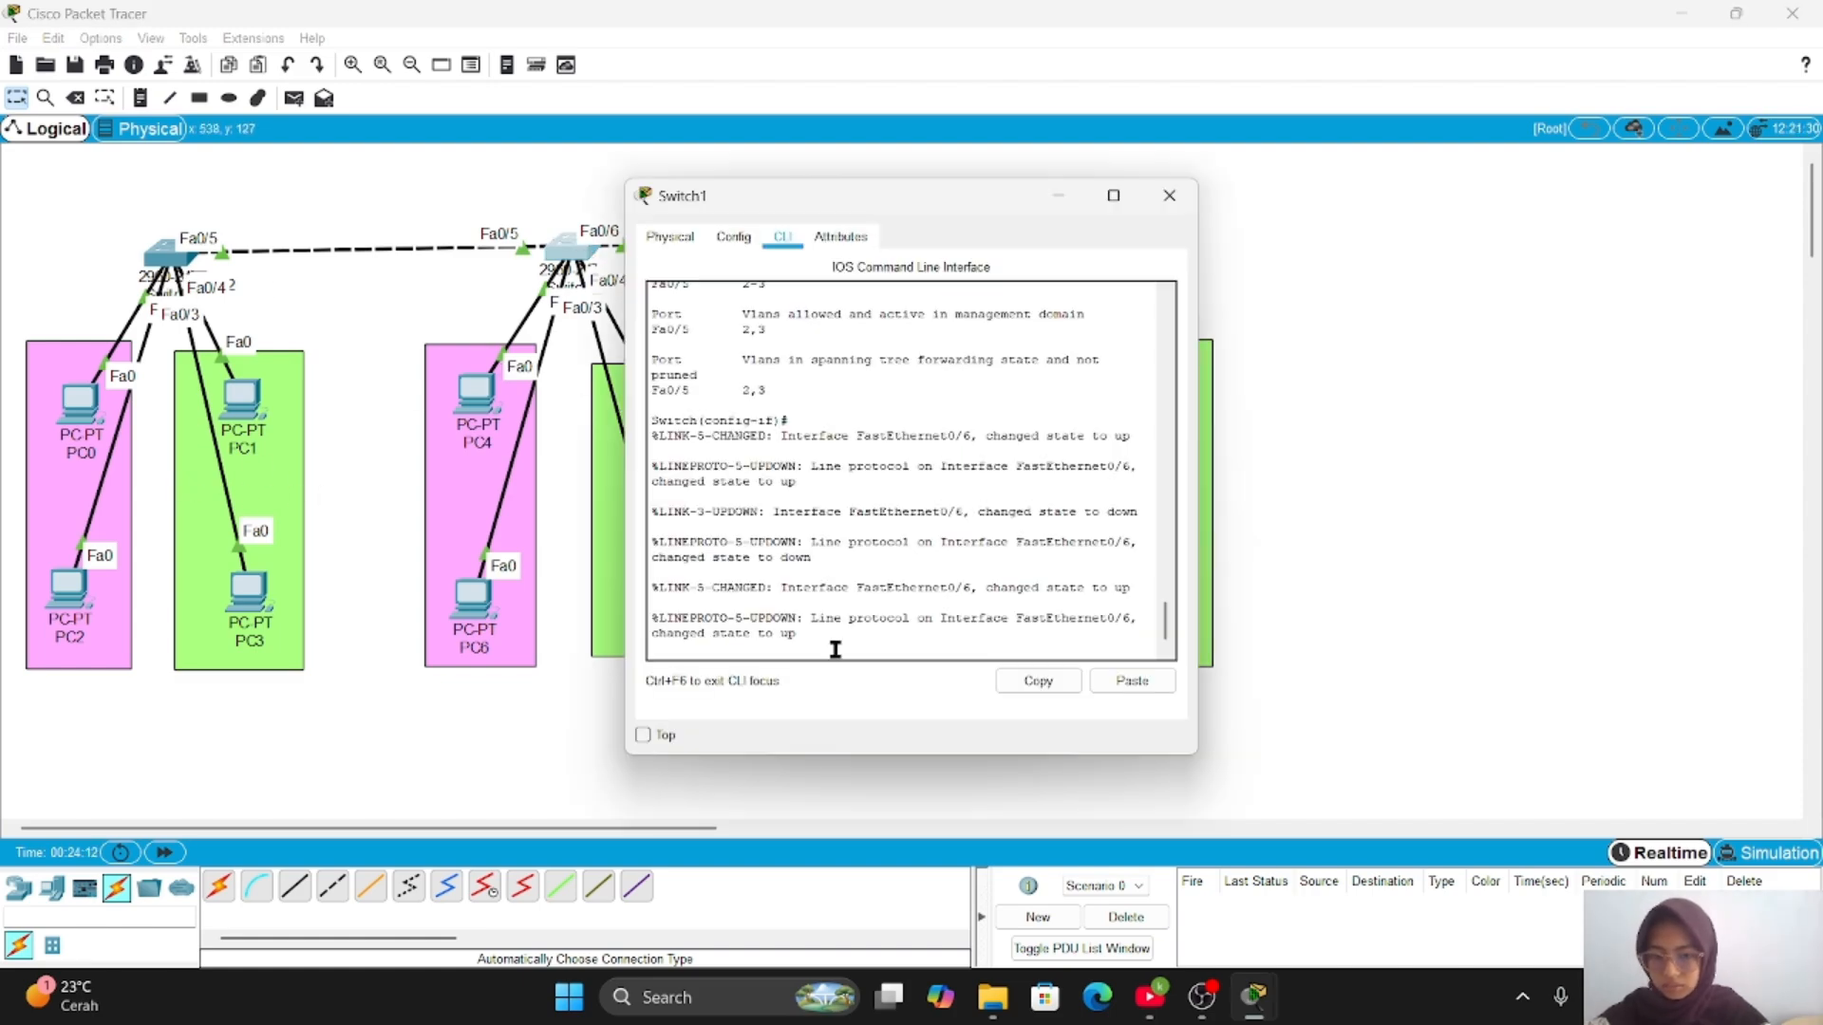
pyautogui.write('int fa0/6')
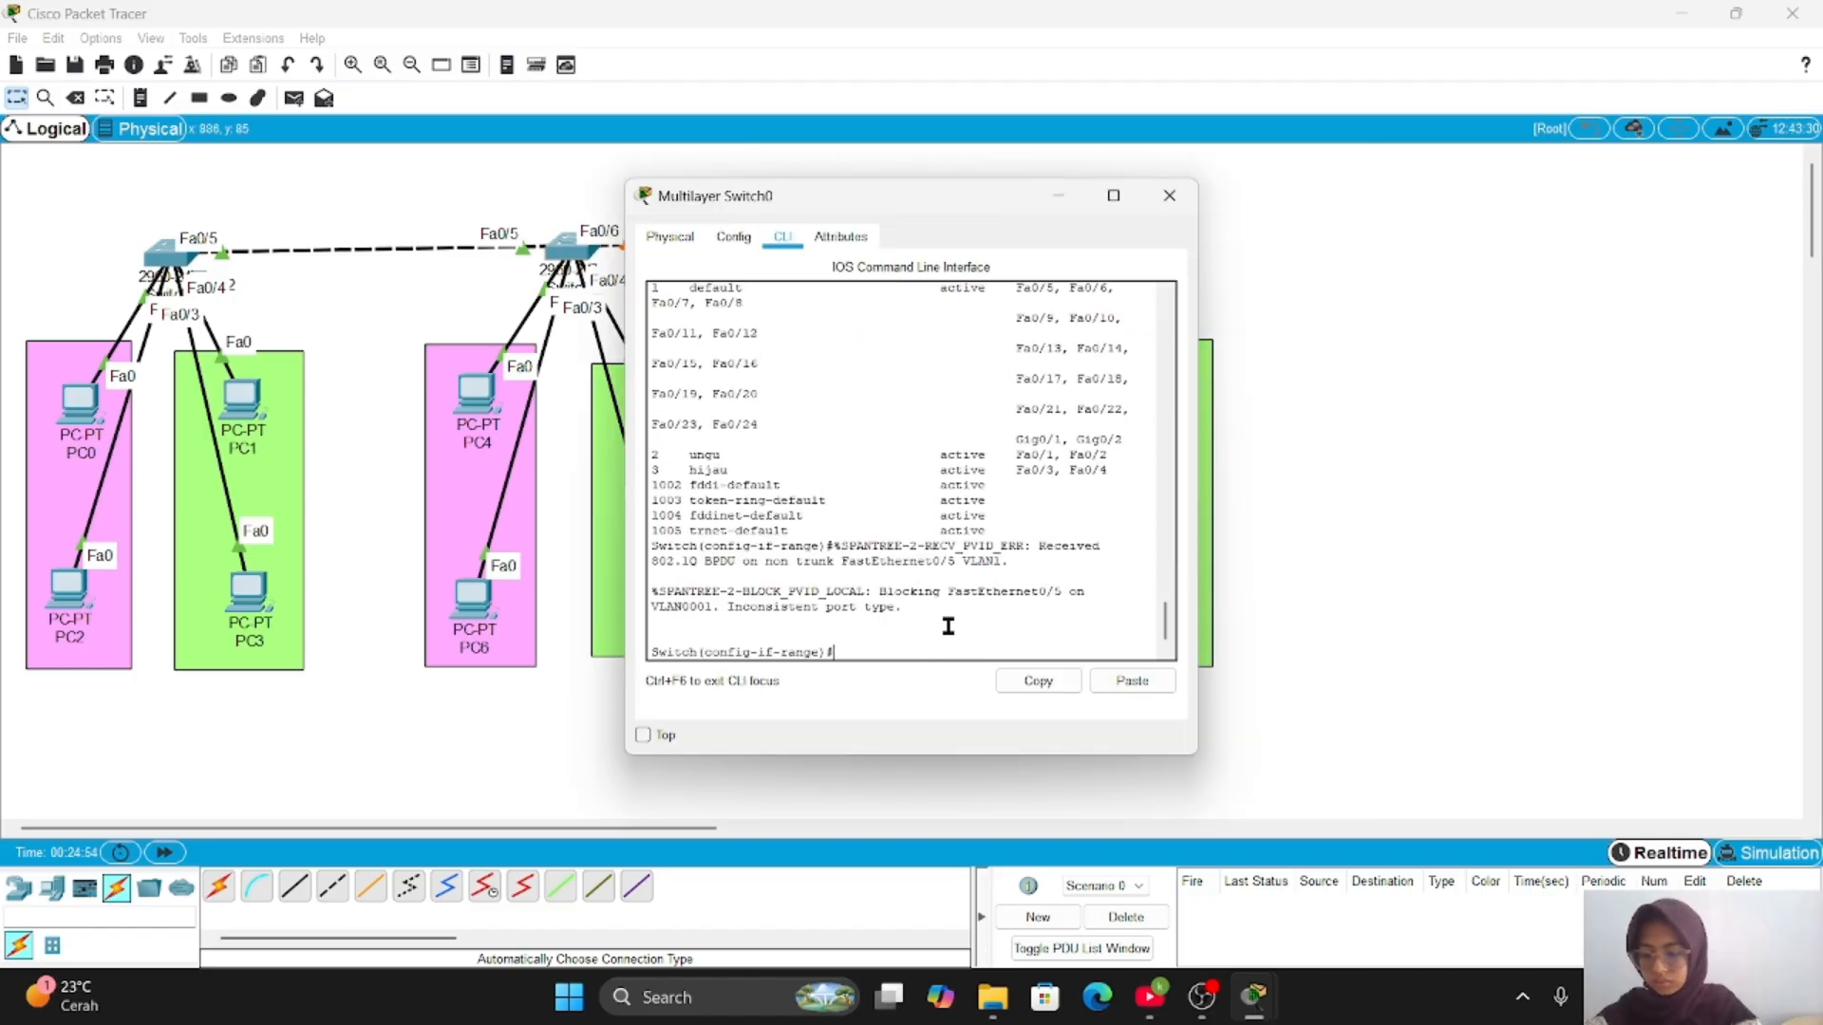
# - Try to set interface Fa0/5 of the multilayer switch to trunk mode
pyautogui.write('int fa0/')
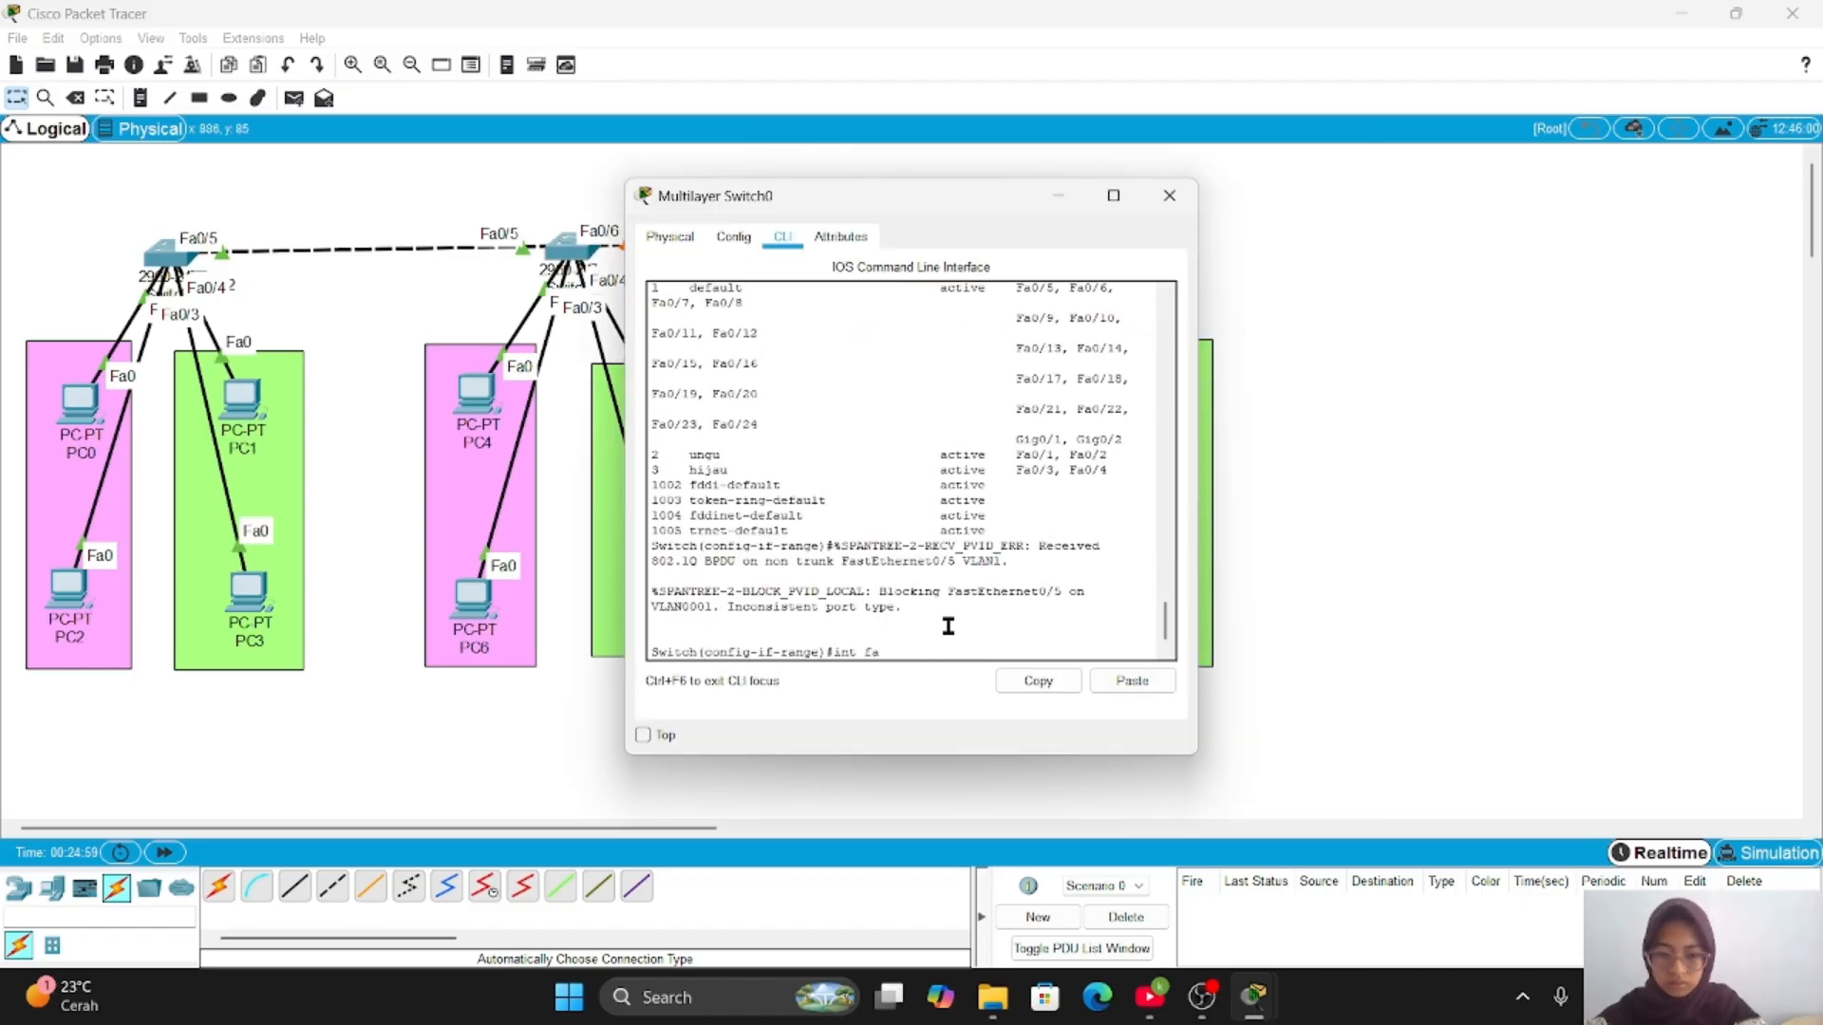
pyautogui.write('sw mo tr')
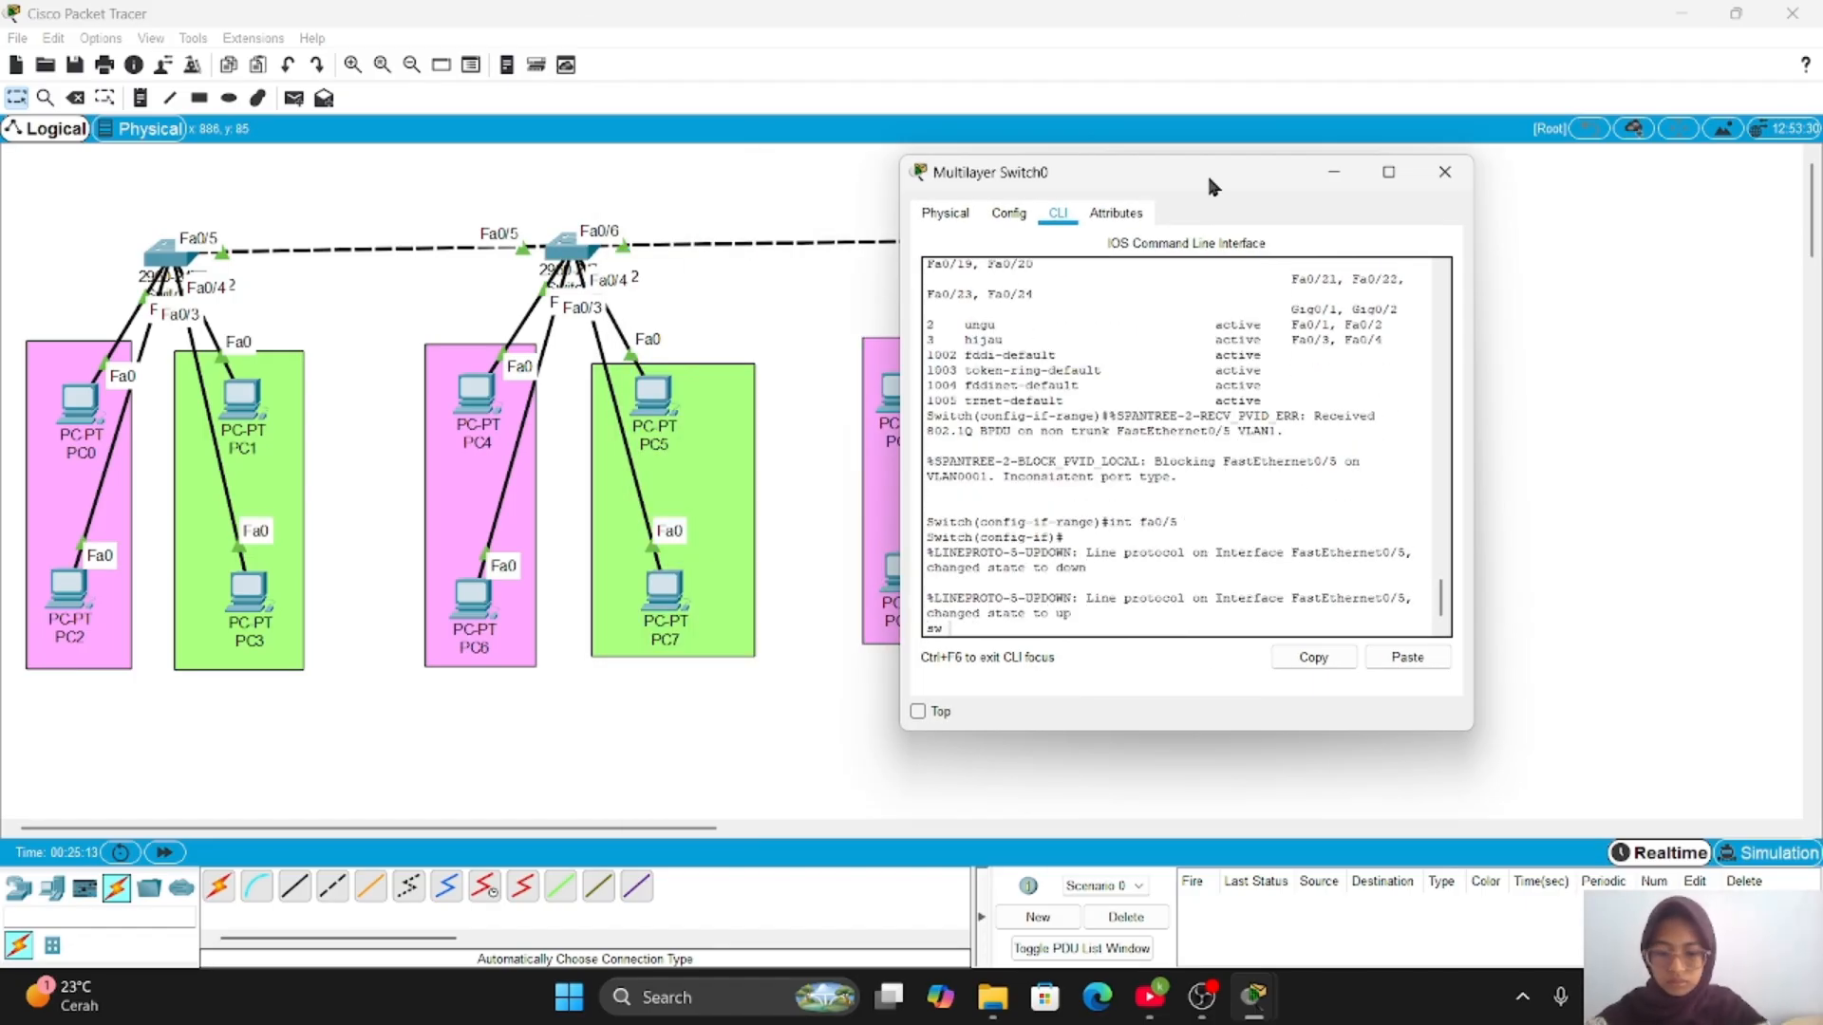
pyautogui.press('Return')
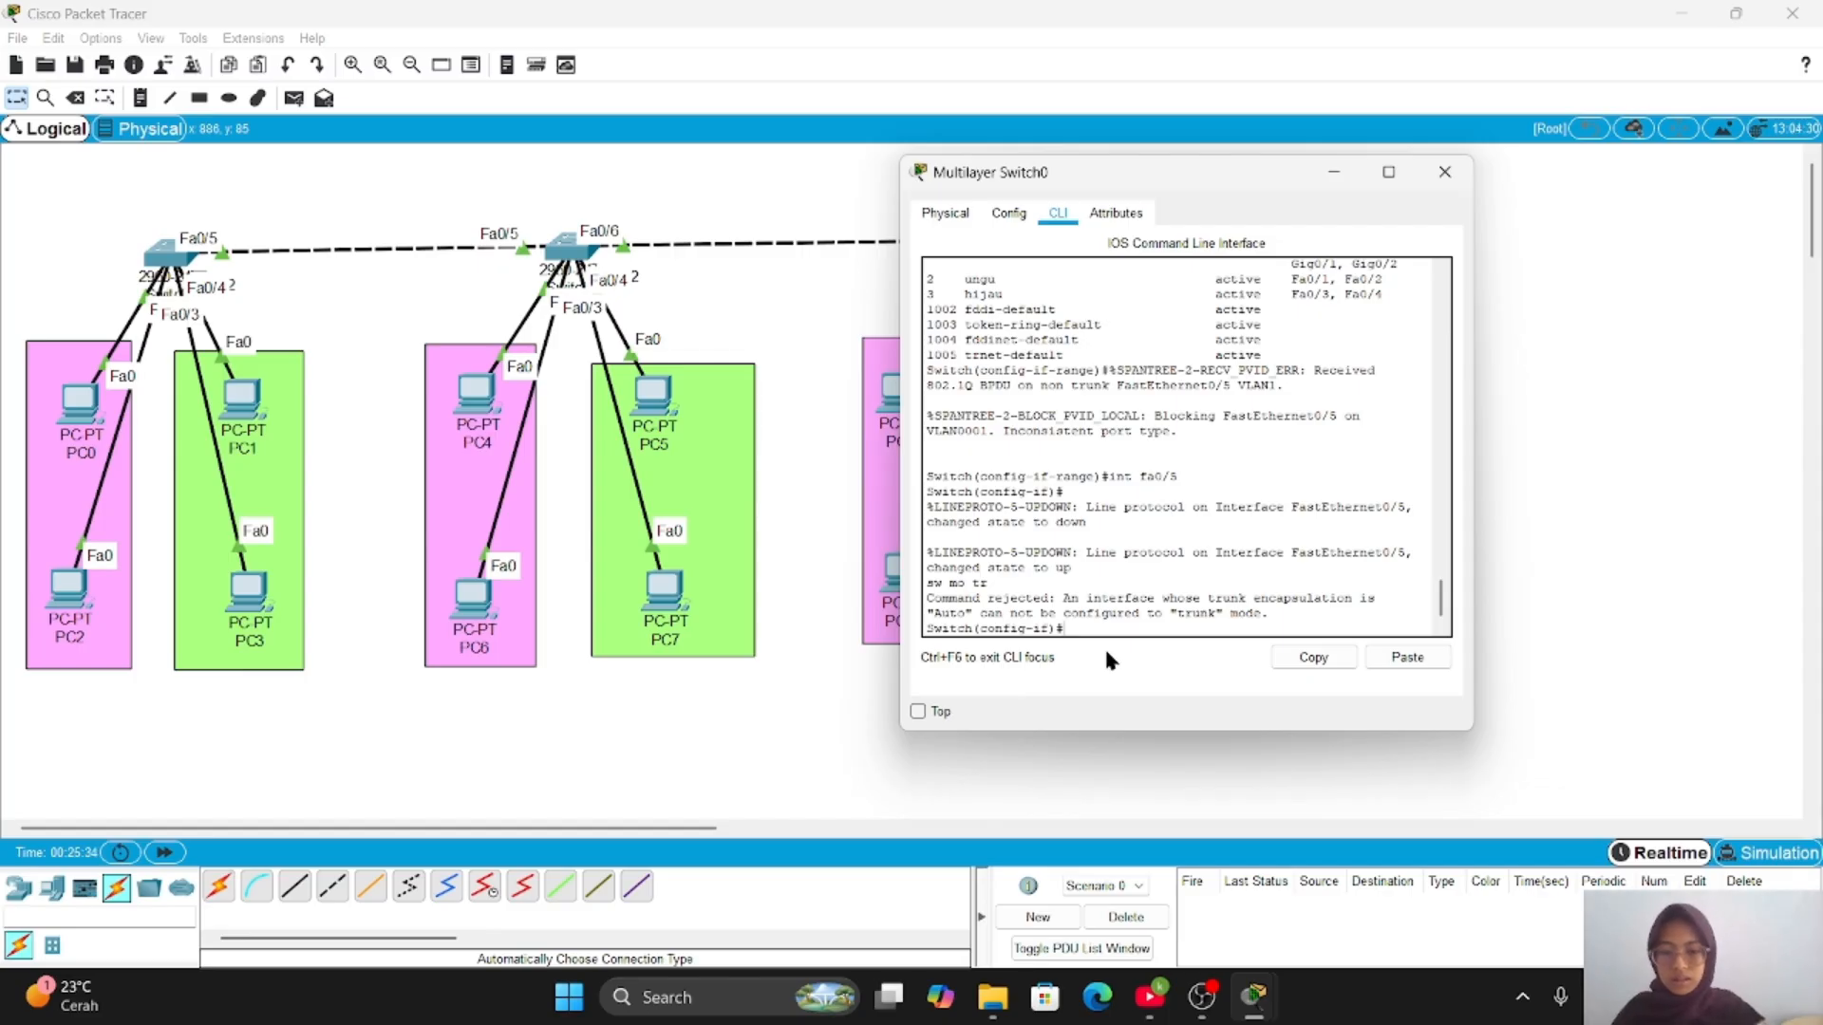
pyautogui.press('Return')
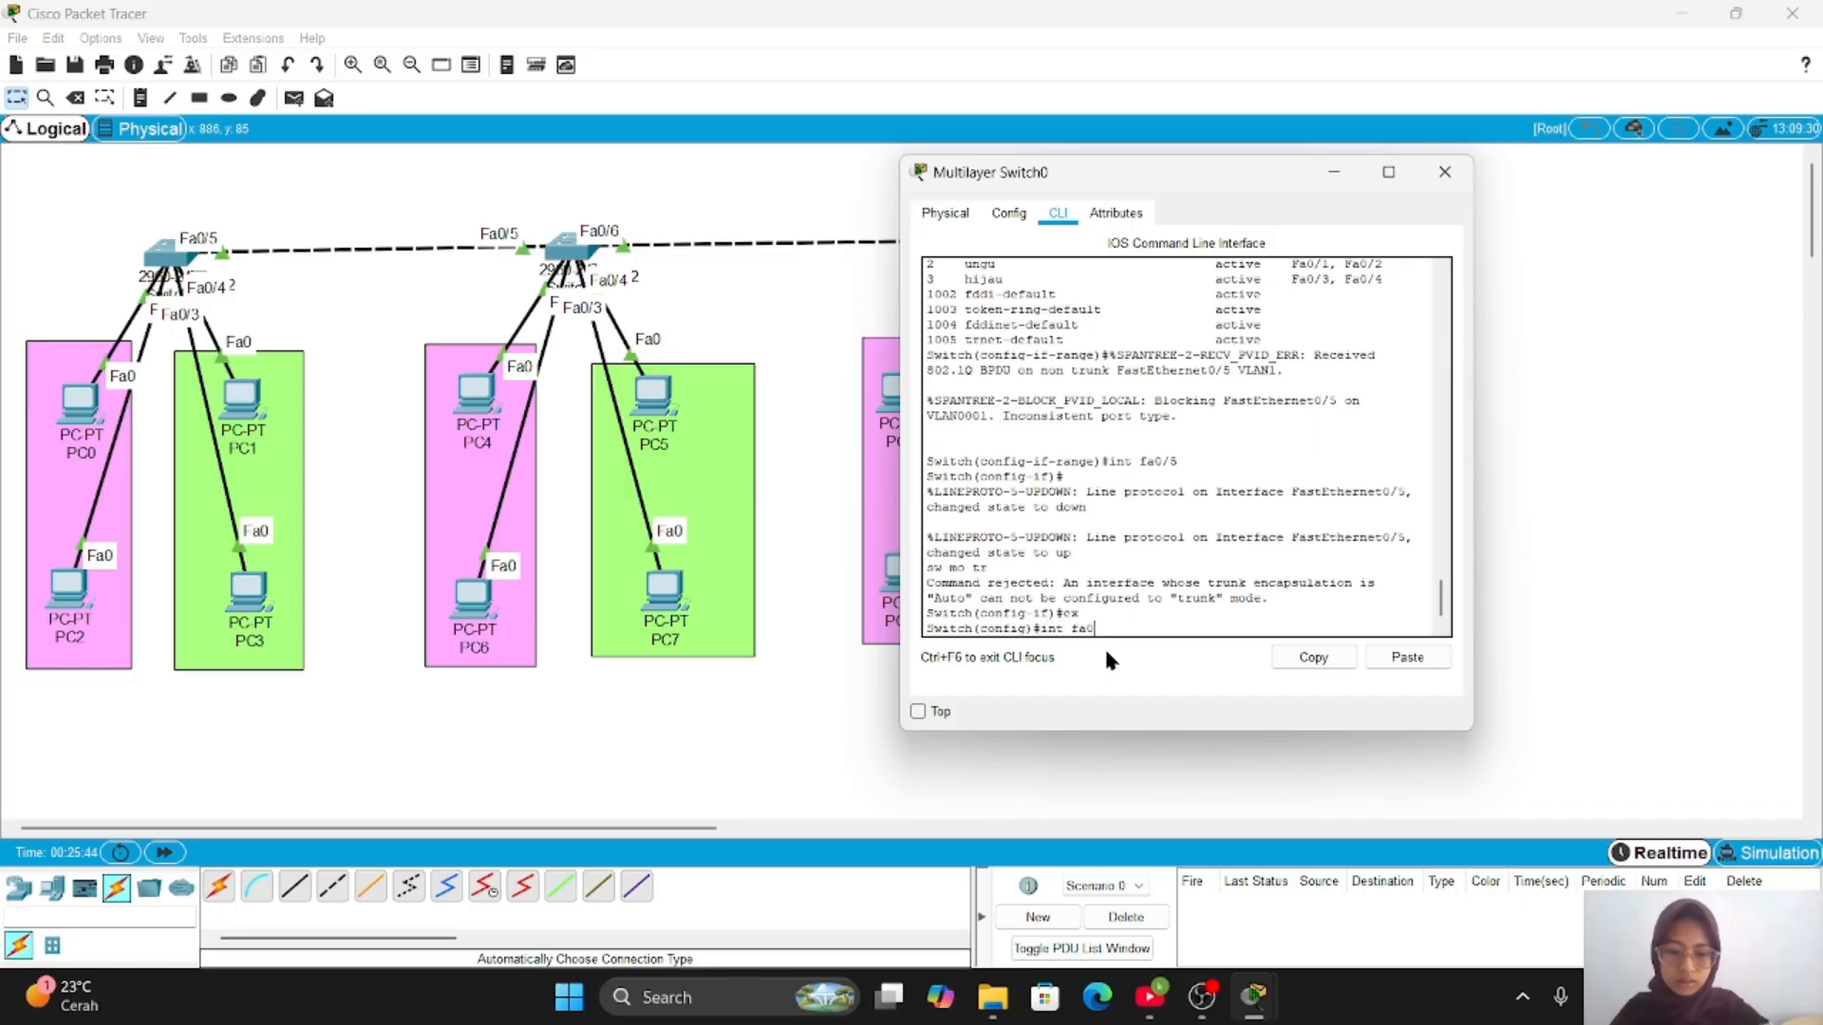
# - Set the trunk encapsulation of the multilayer switch's Fa0/5 interface to dot1Q
pyautogui.write('int fa0/5')
pyautogui.press('Return')
pyautogui.write('s')
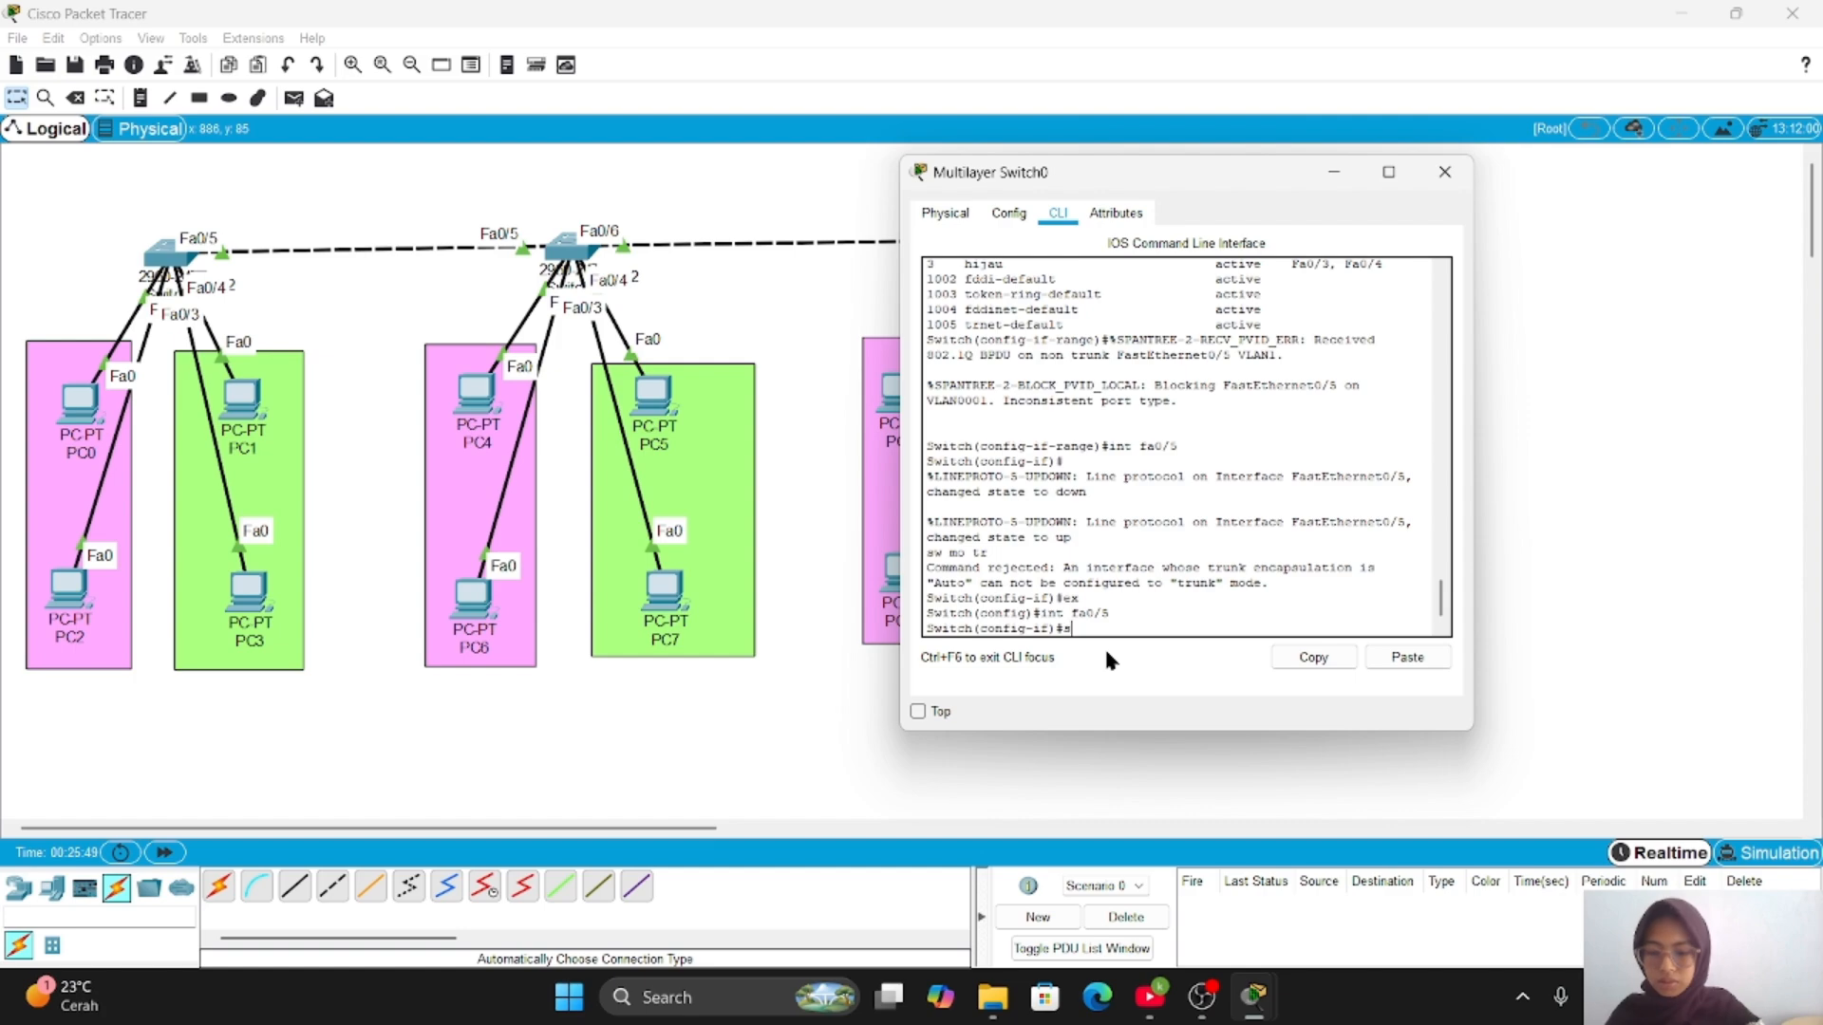
pyautogui.write('w tr e')
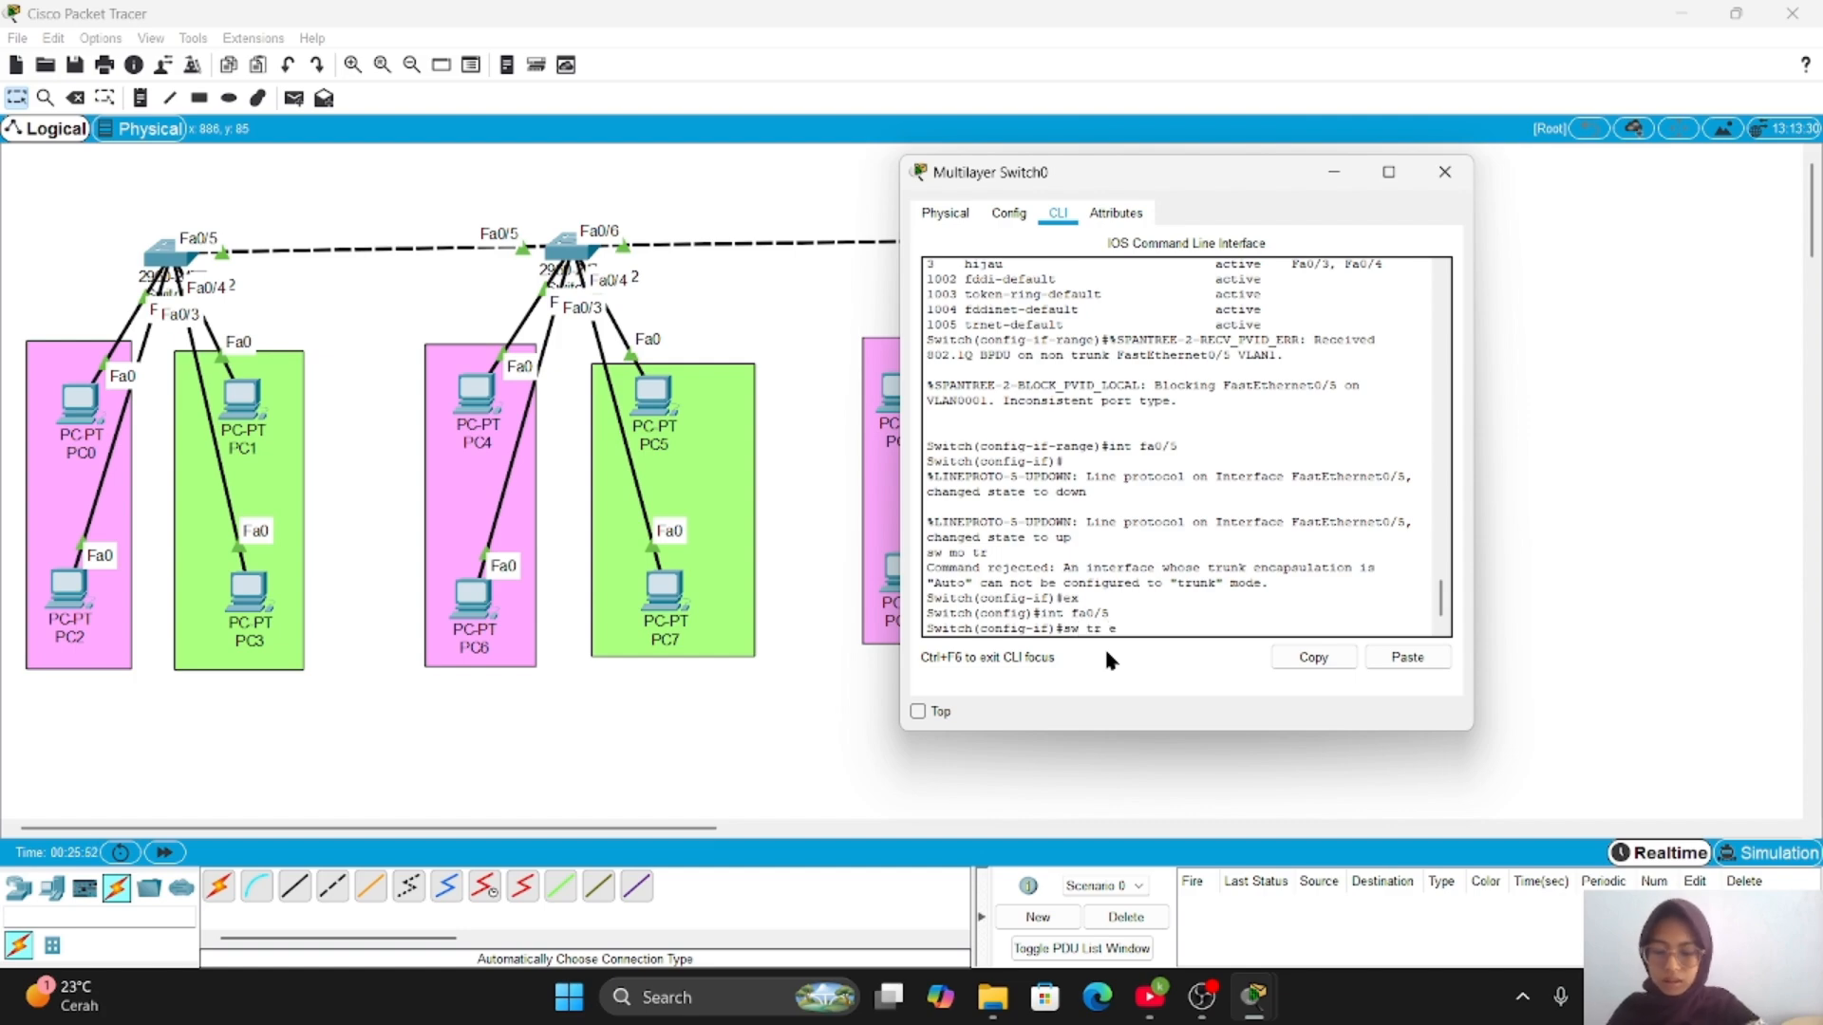
pyautogui.write('n')
pyautogui.press('Tab')
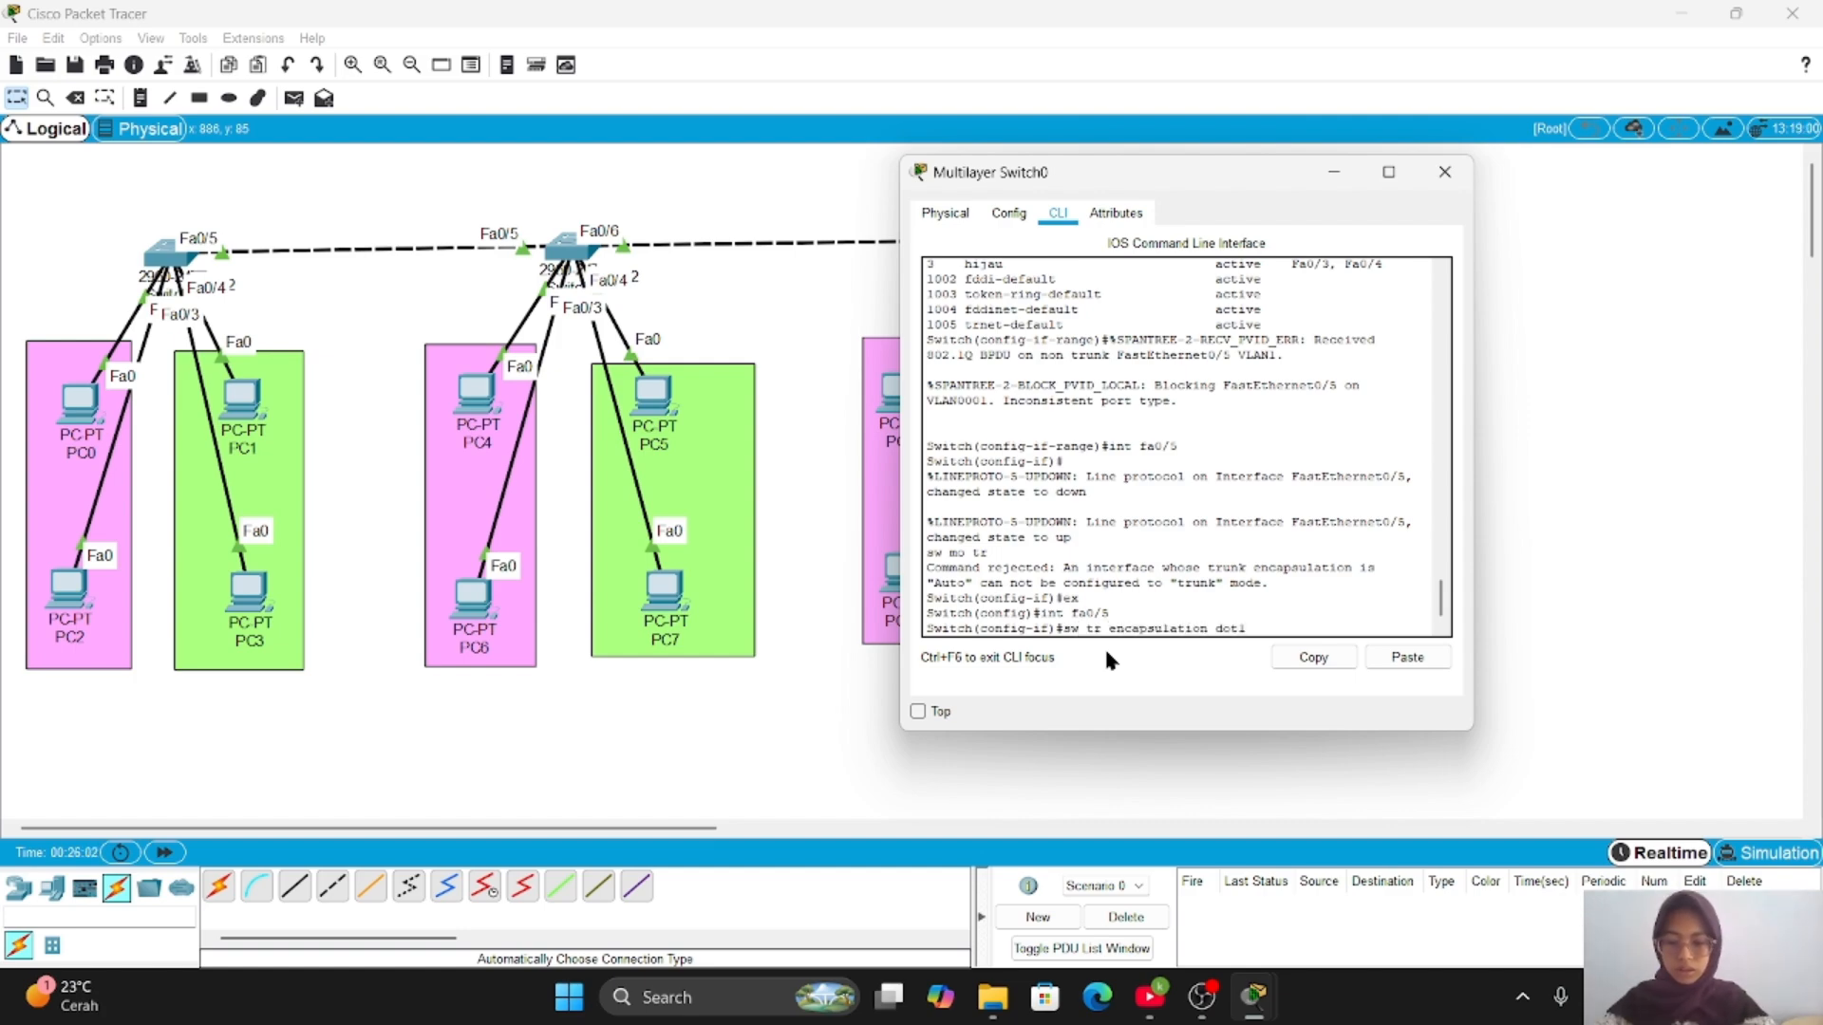
pyautogui.write('dot1Q')
pyautogui.press('Return')
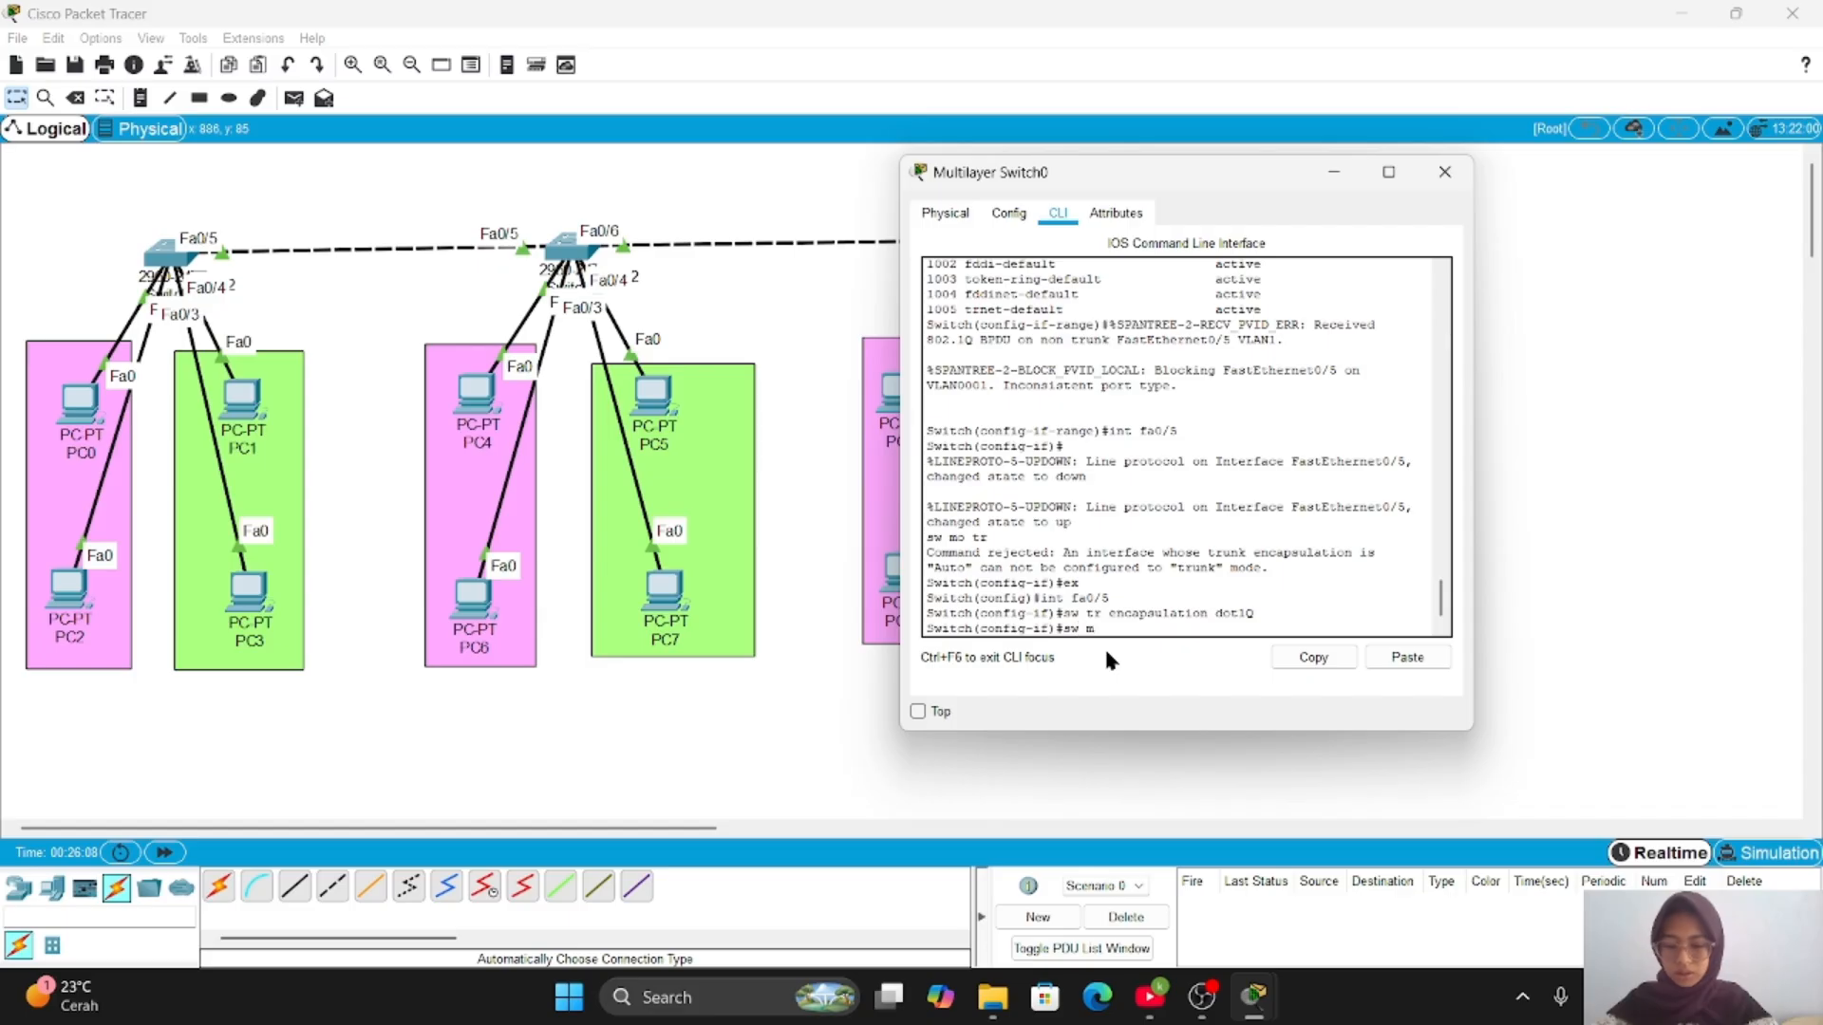
# - Put the multilayer switch's Fa0/5 interface in trunk mode and allow VLANs 2 and 3 on it
pyautogui.write('sw mo tr')
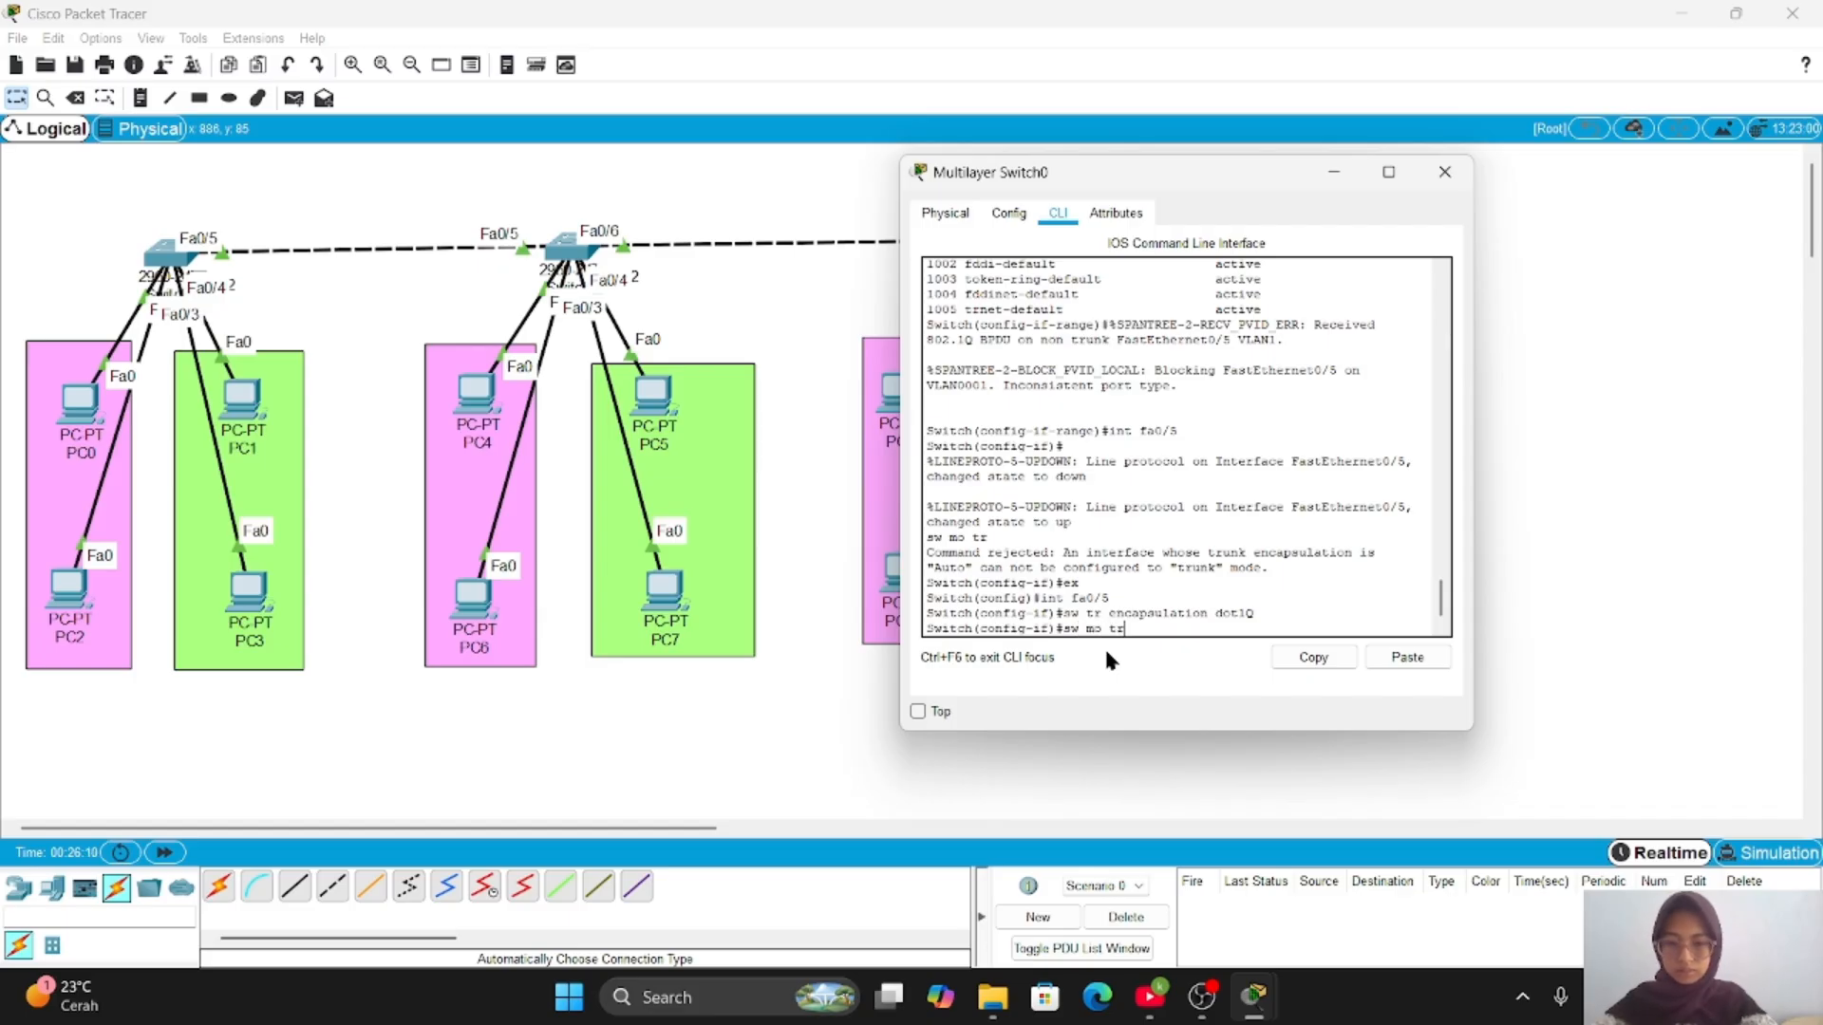
pyautogui.press('Return')
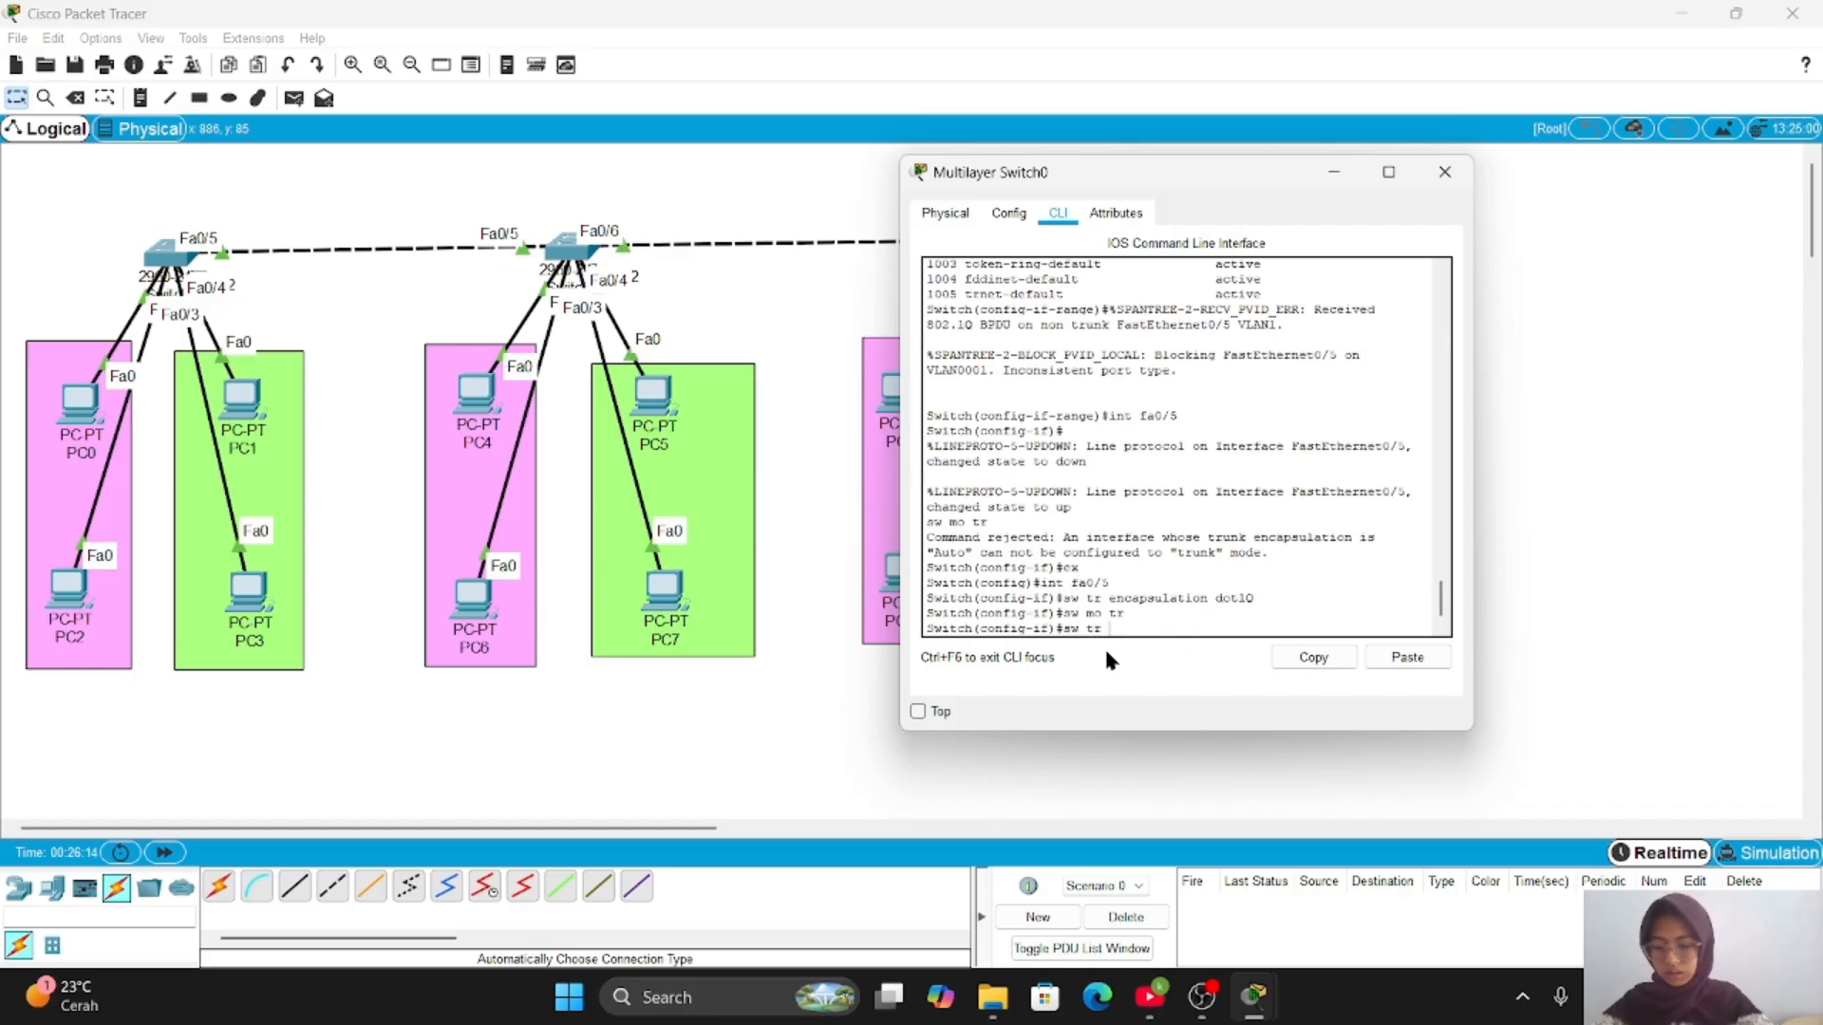
pyautogui.write('sw tr allowed vlan 2')
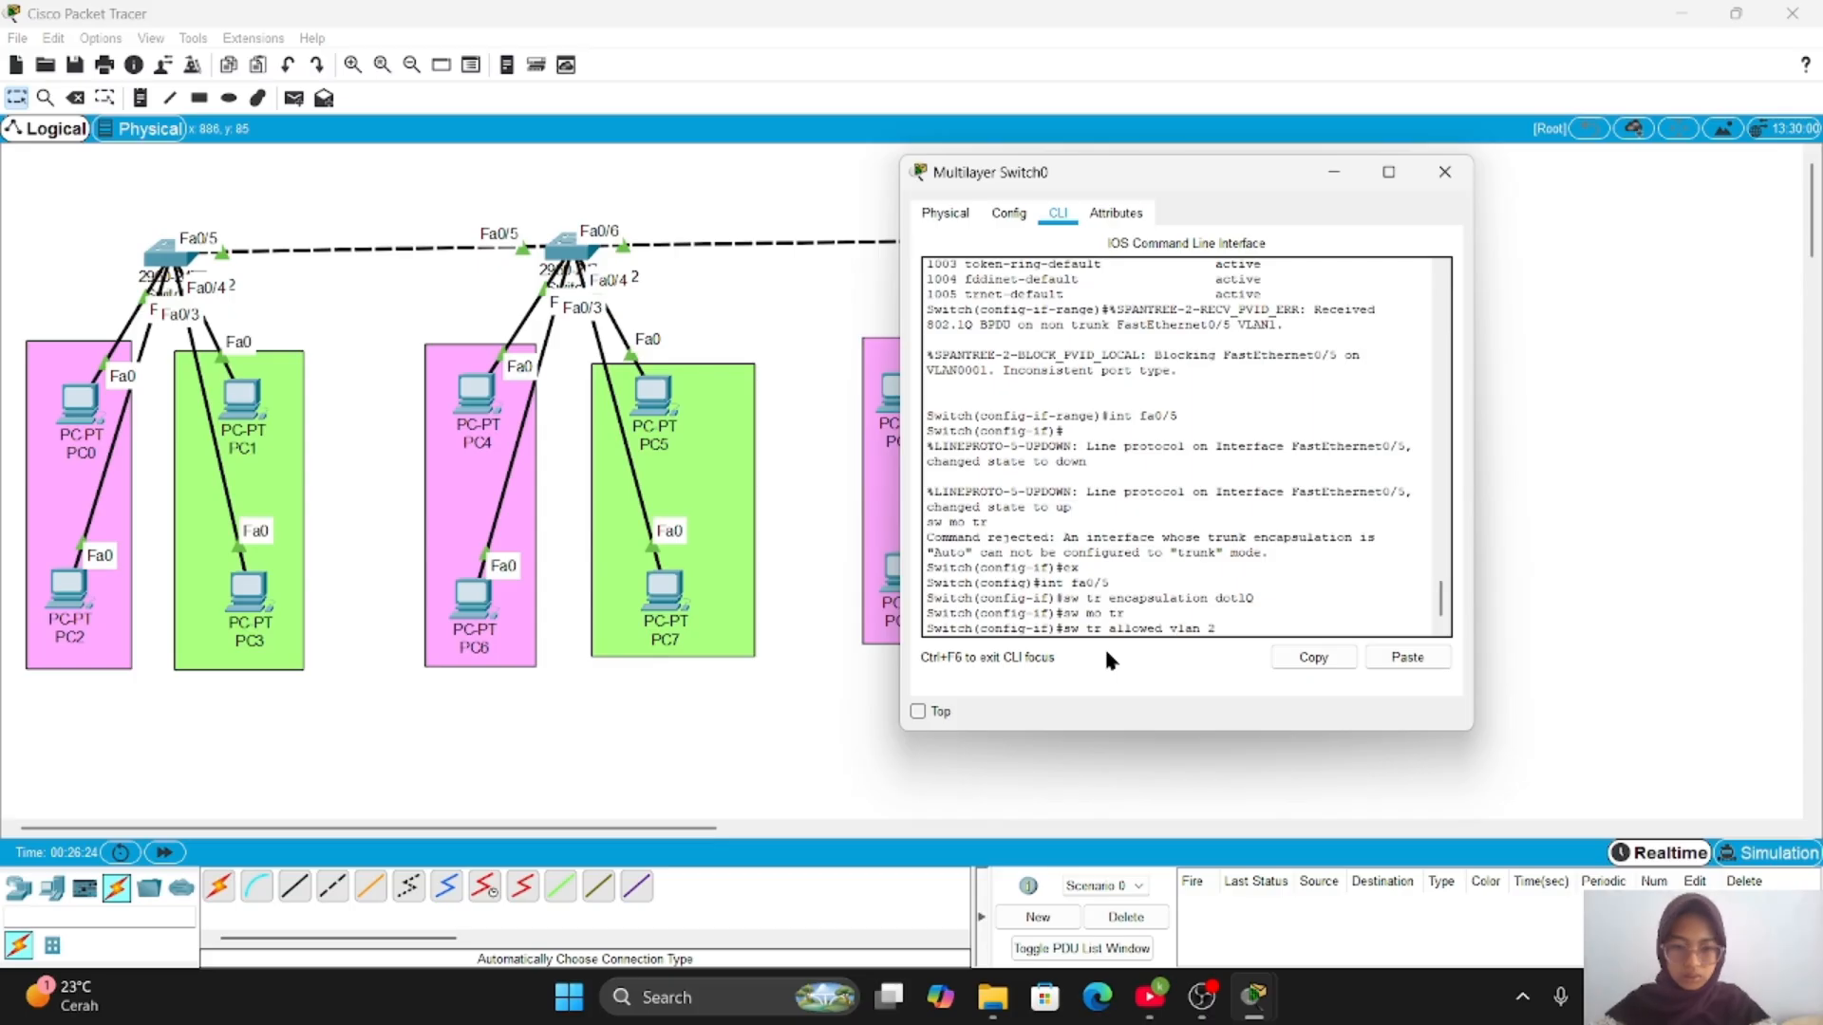
pyautogui.write(',3')
pyautogui.press('Return')
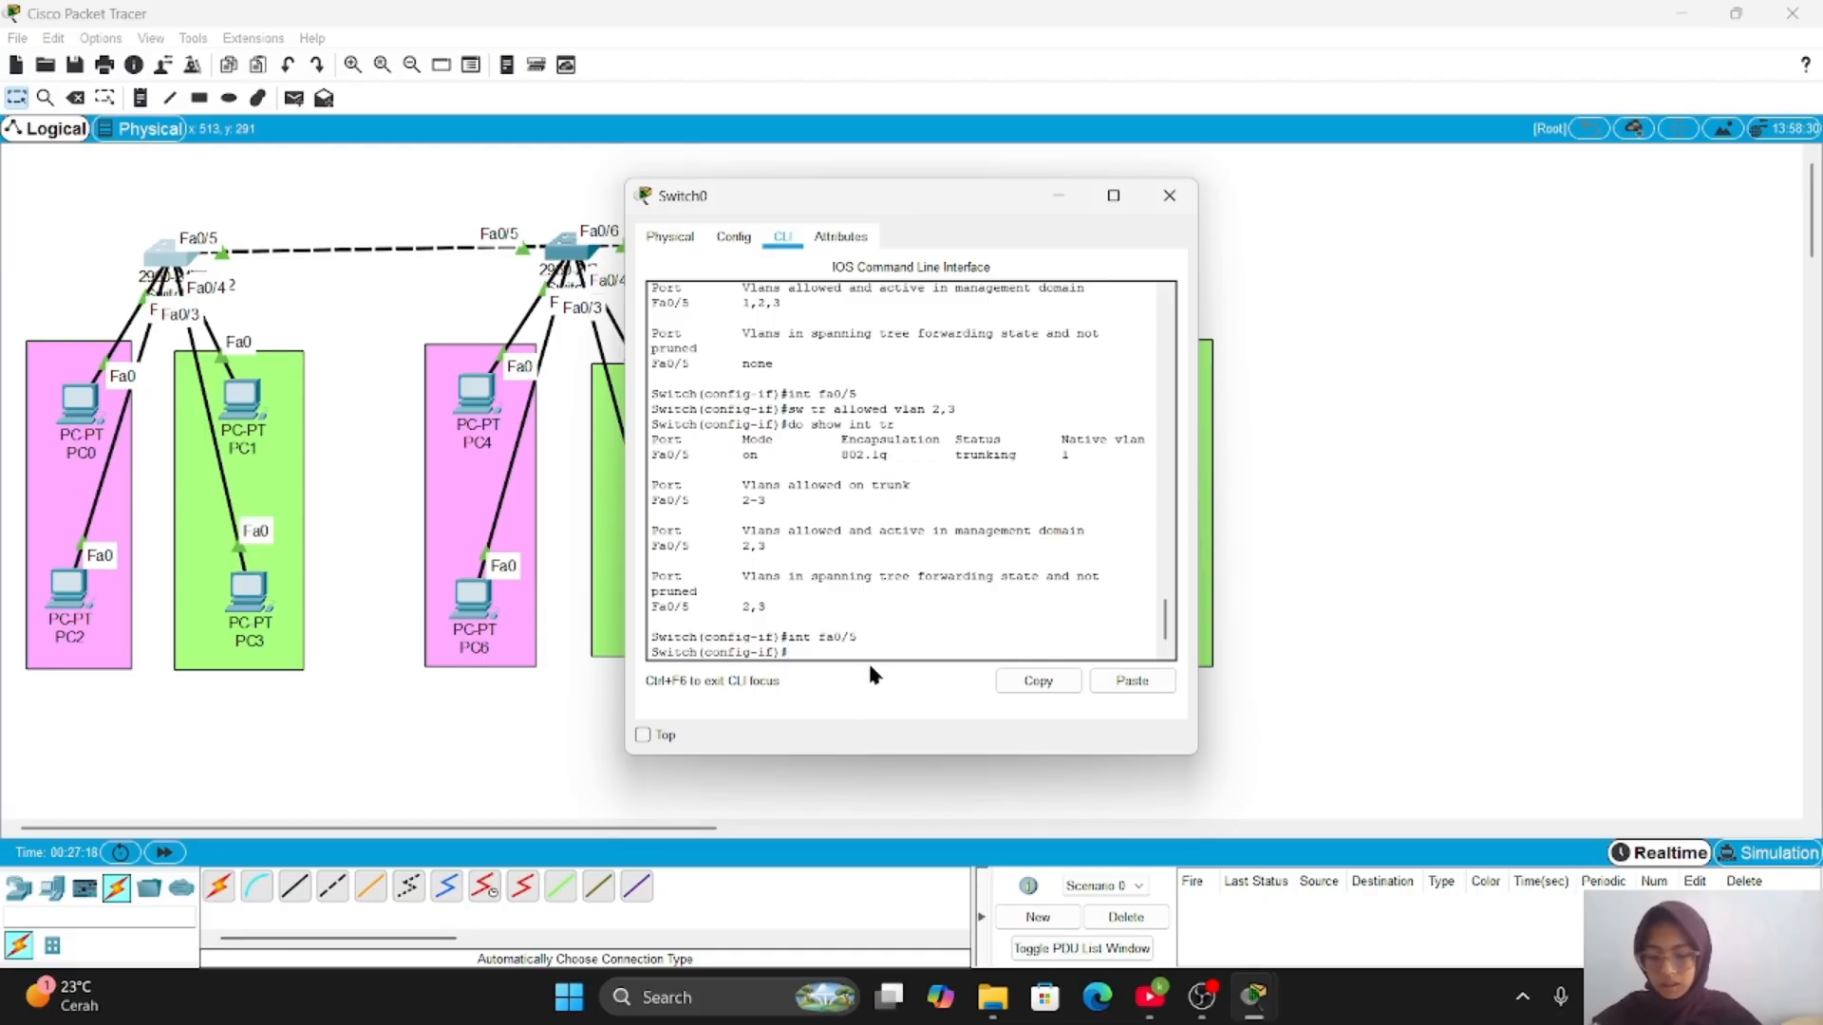
# - Set Switch0's Fa0/5 interface to dynamic auto switchport mode
pyautogui.write('sw')
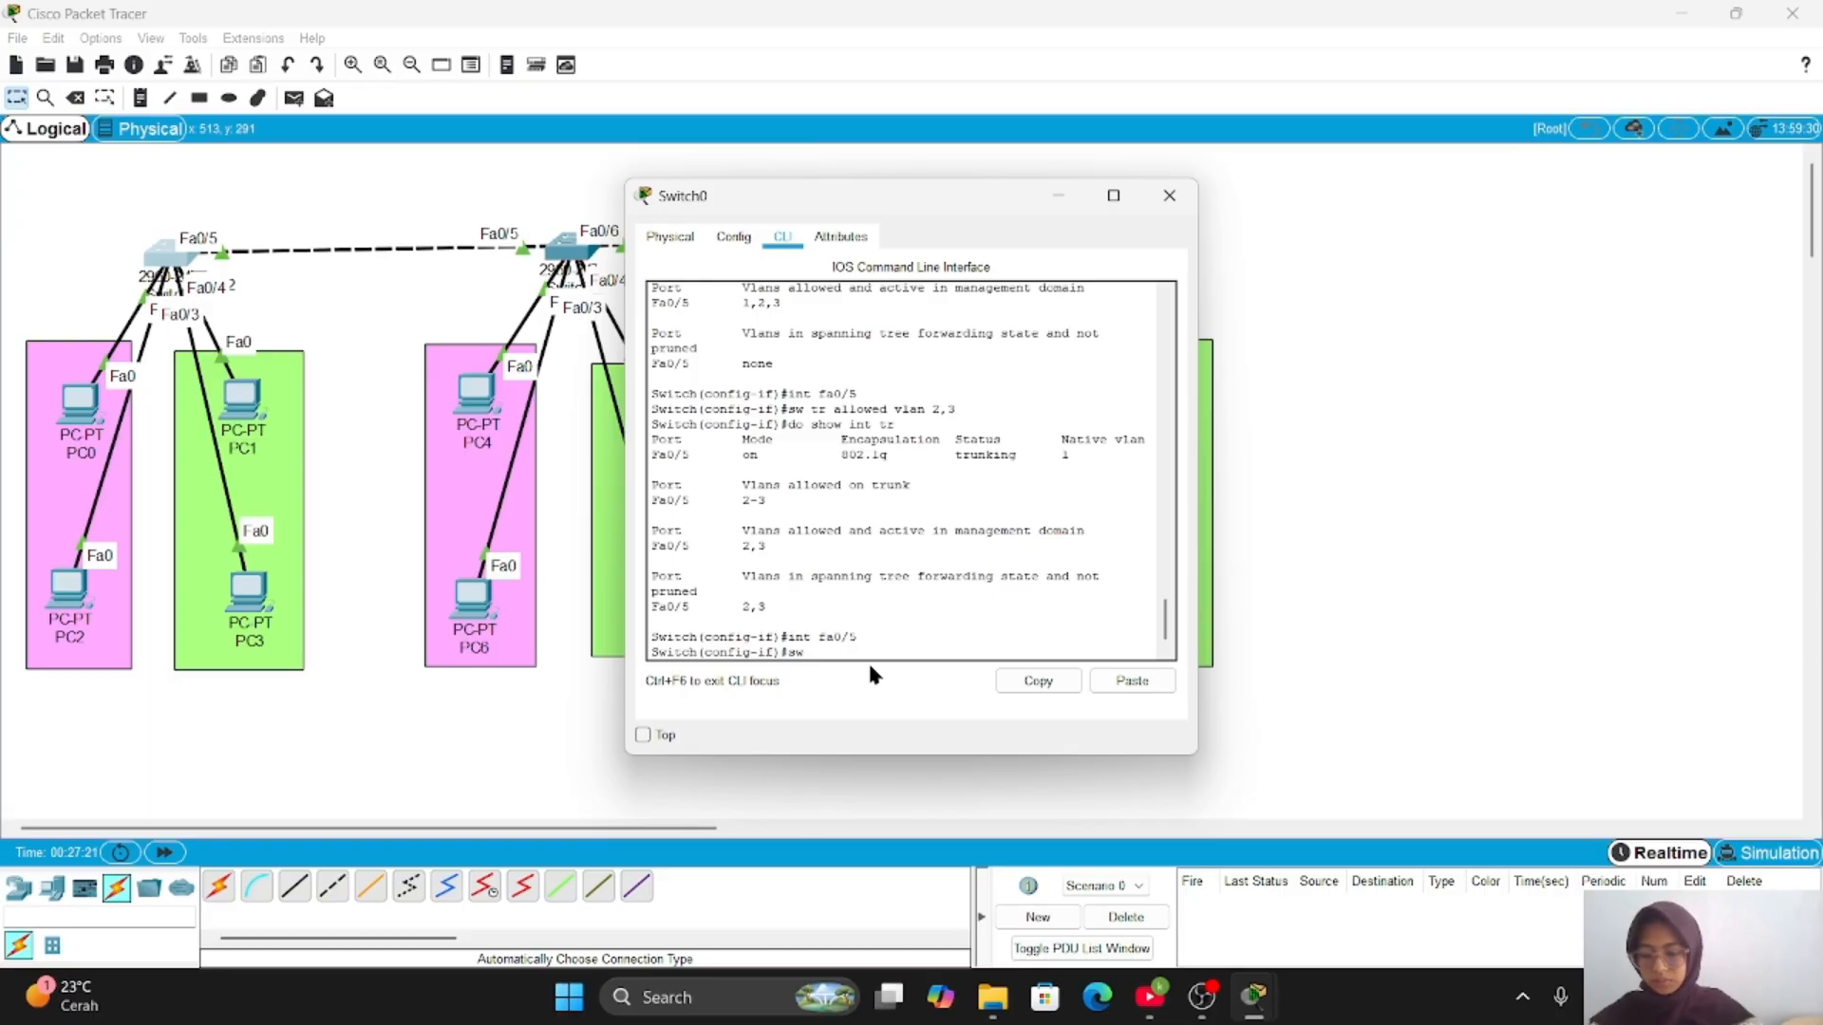
pyautogui.write(' mo dy')
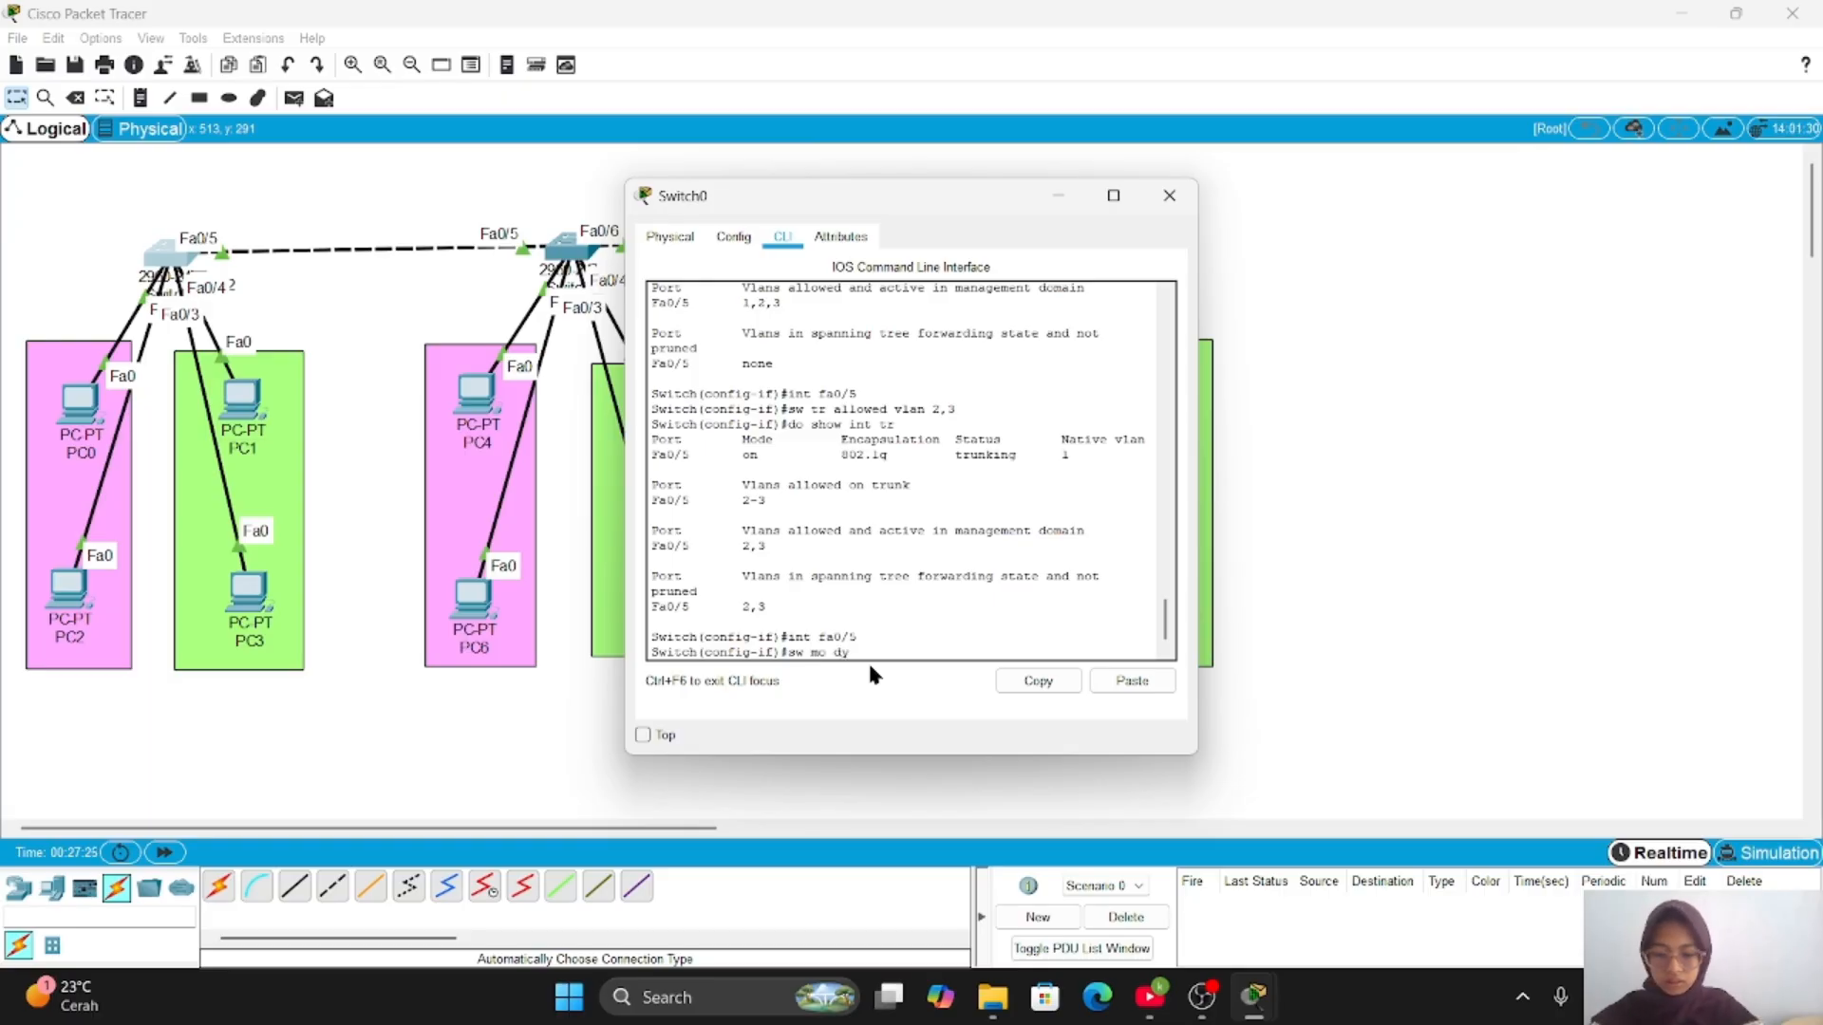
pyautogui.write(' auto')
pyautogui.press('Return')
# - Show the switchport details of Switch0's Fa0/5 interface and check its administrative mode
pyautogui.write('do s')
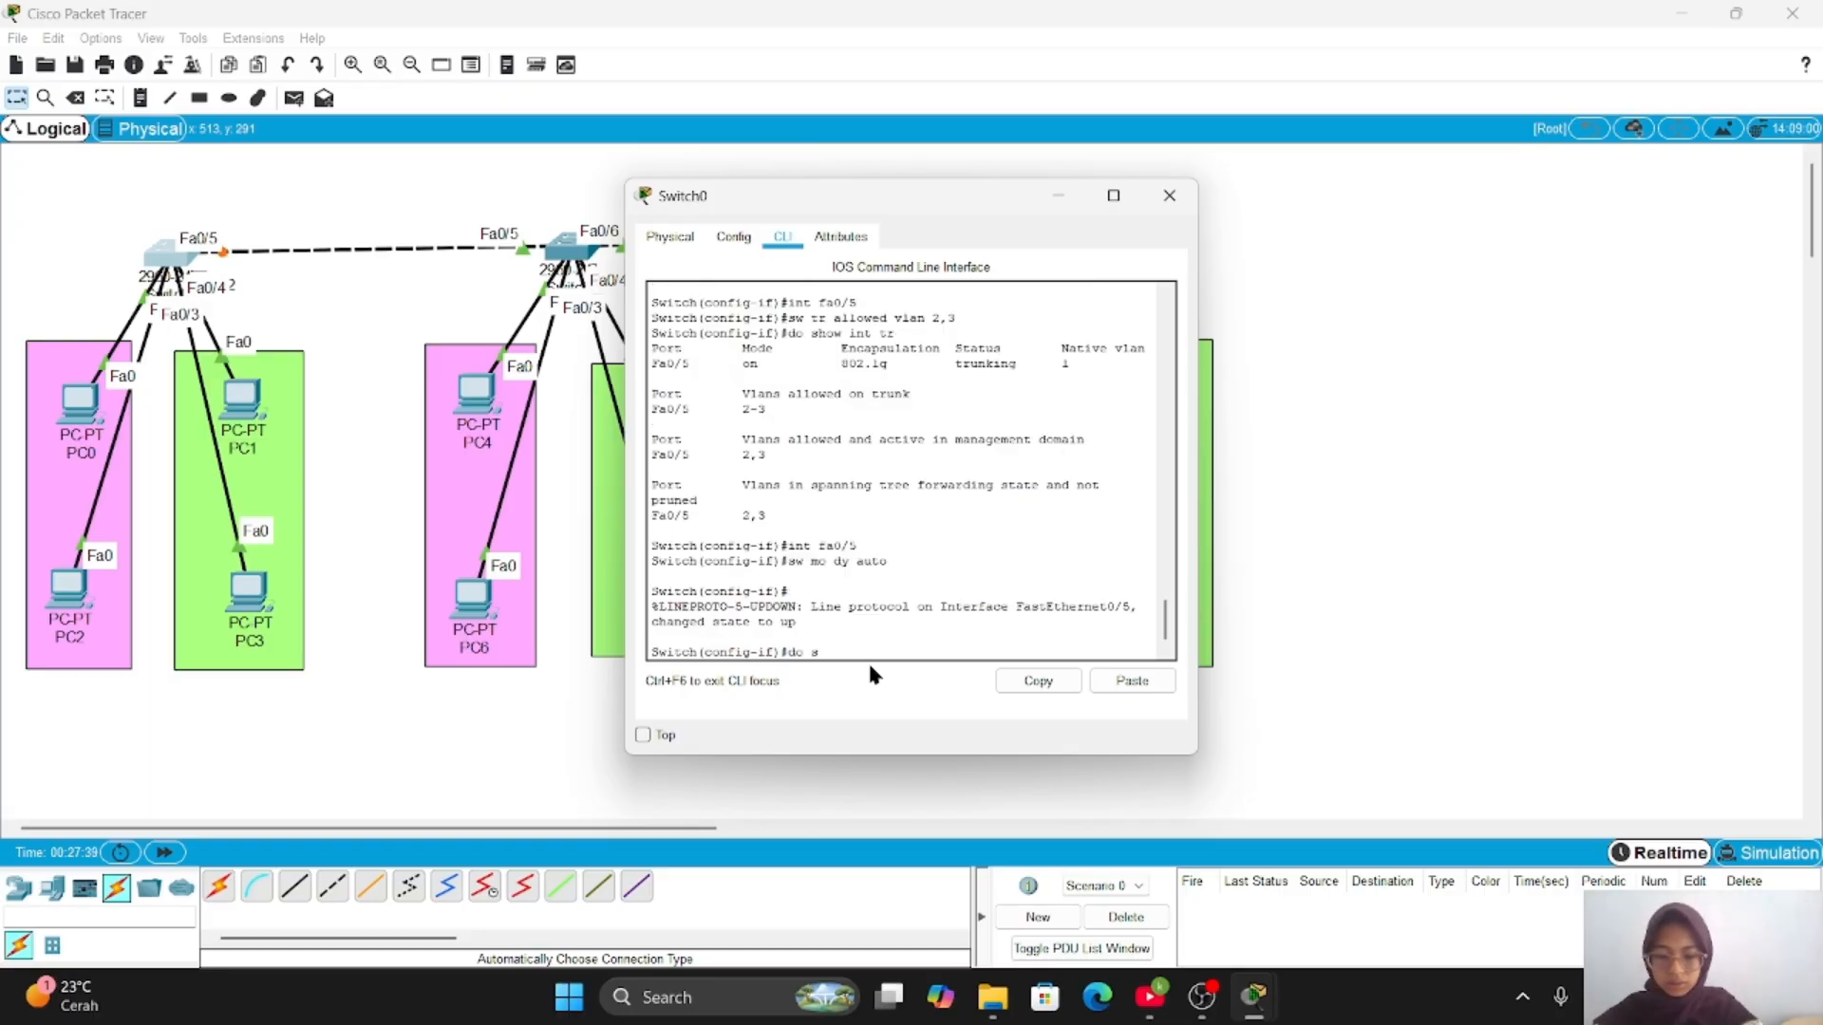
pyautogui.write('how ')
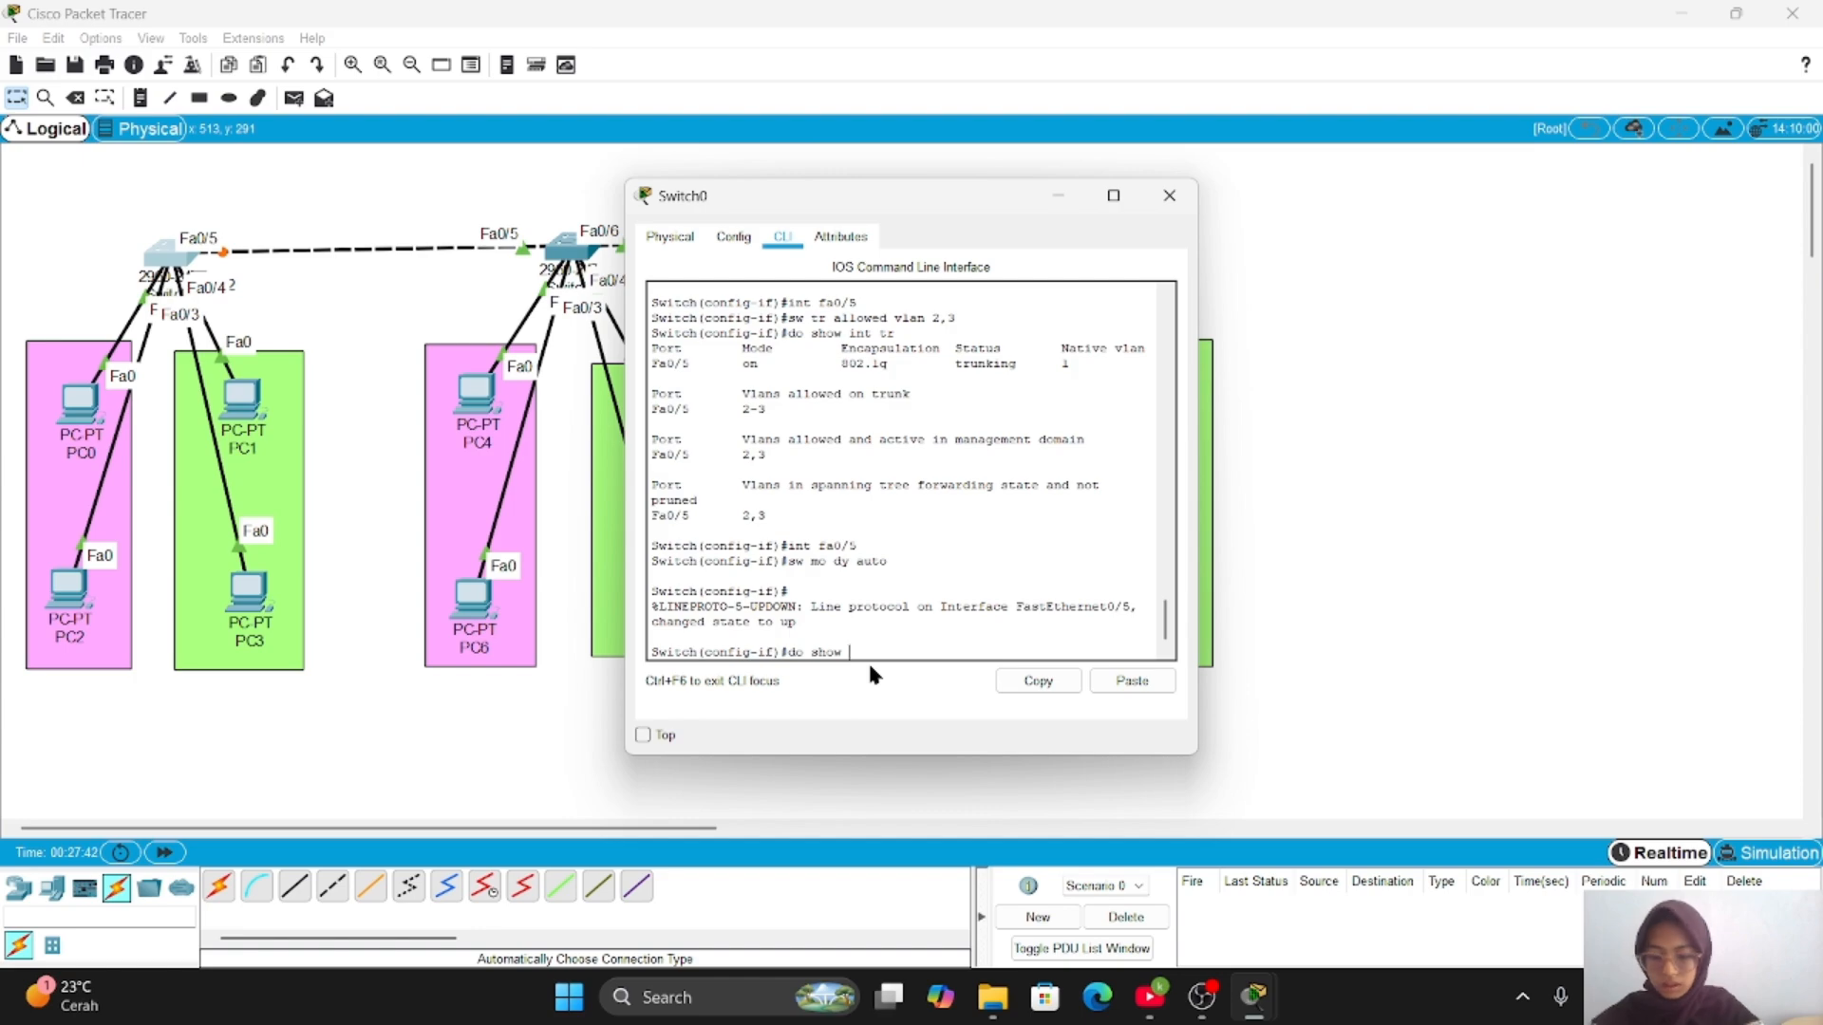
pyautogui.write('int fa')
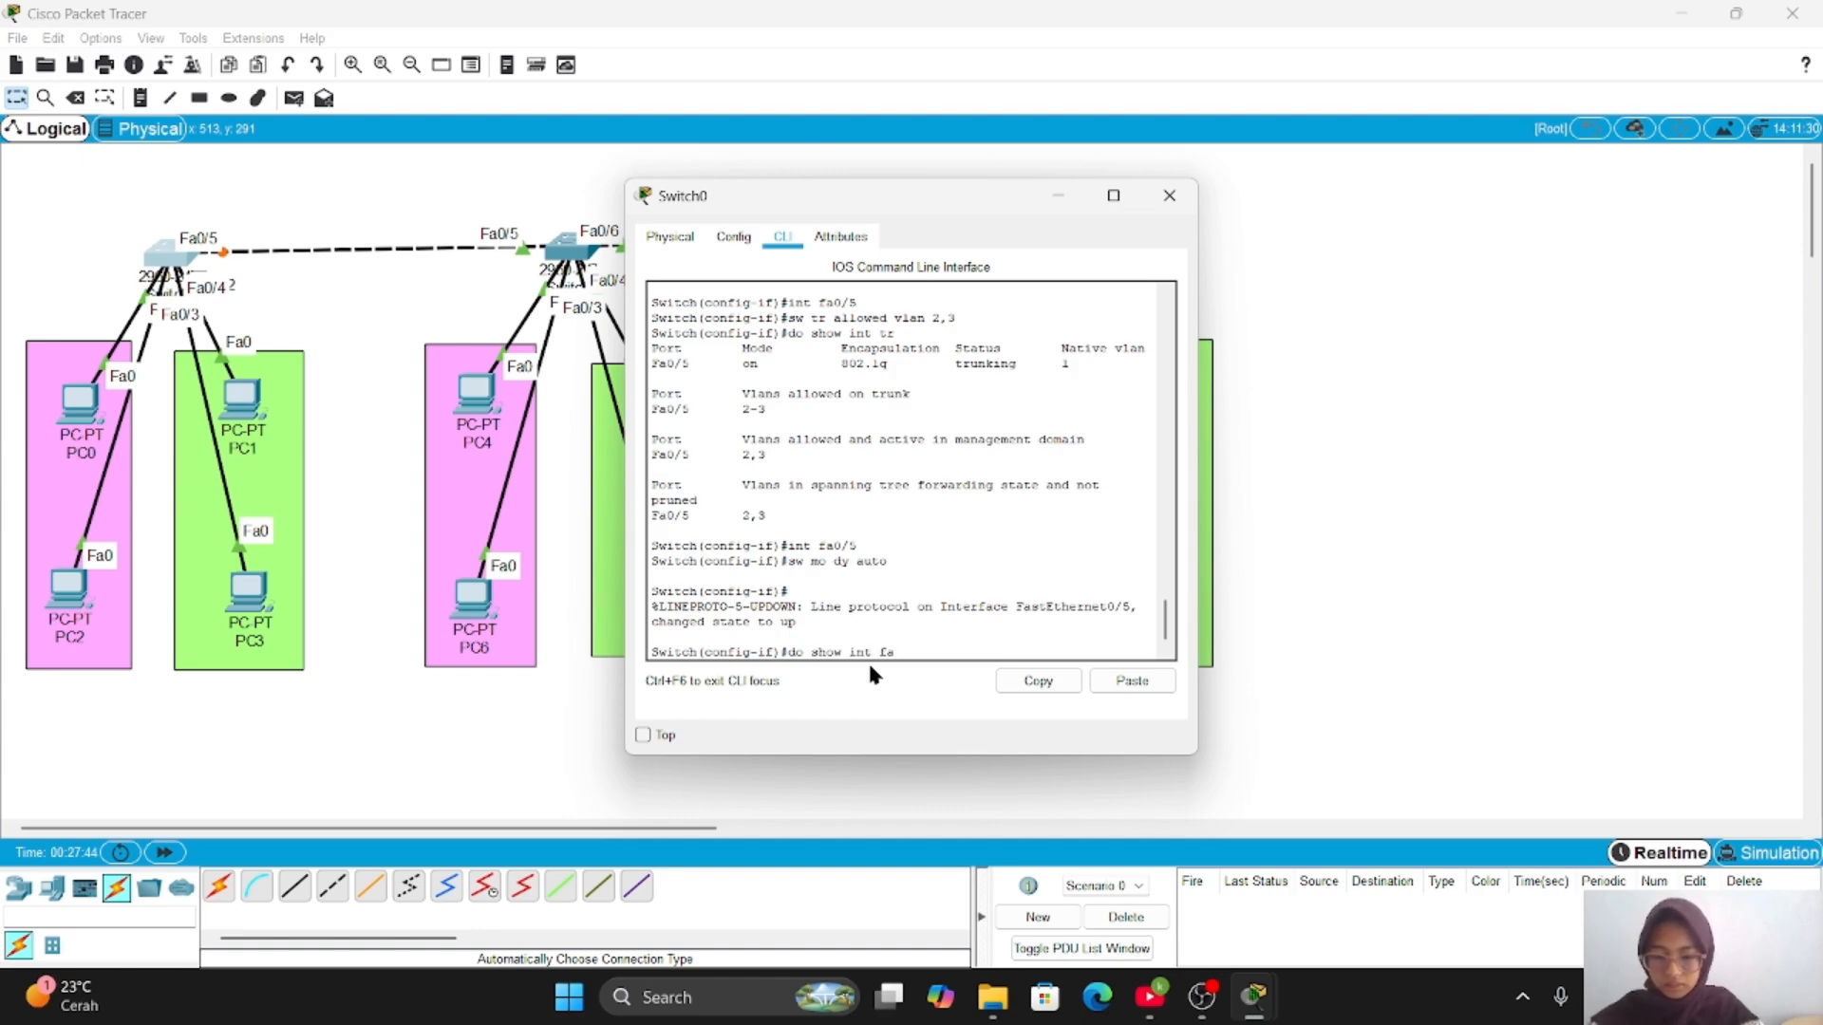
pyautogui.write('0/5 s')
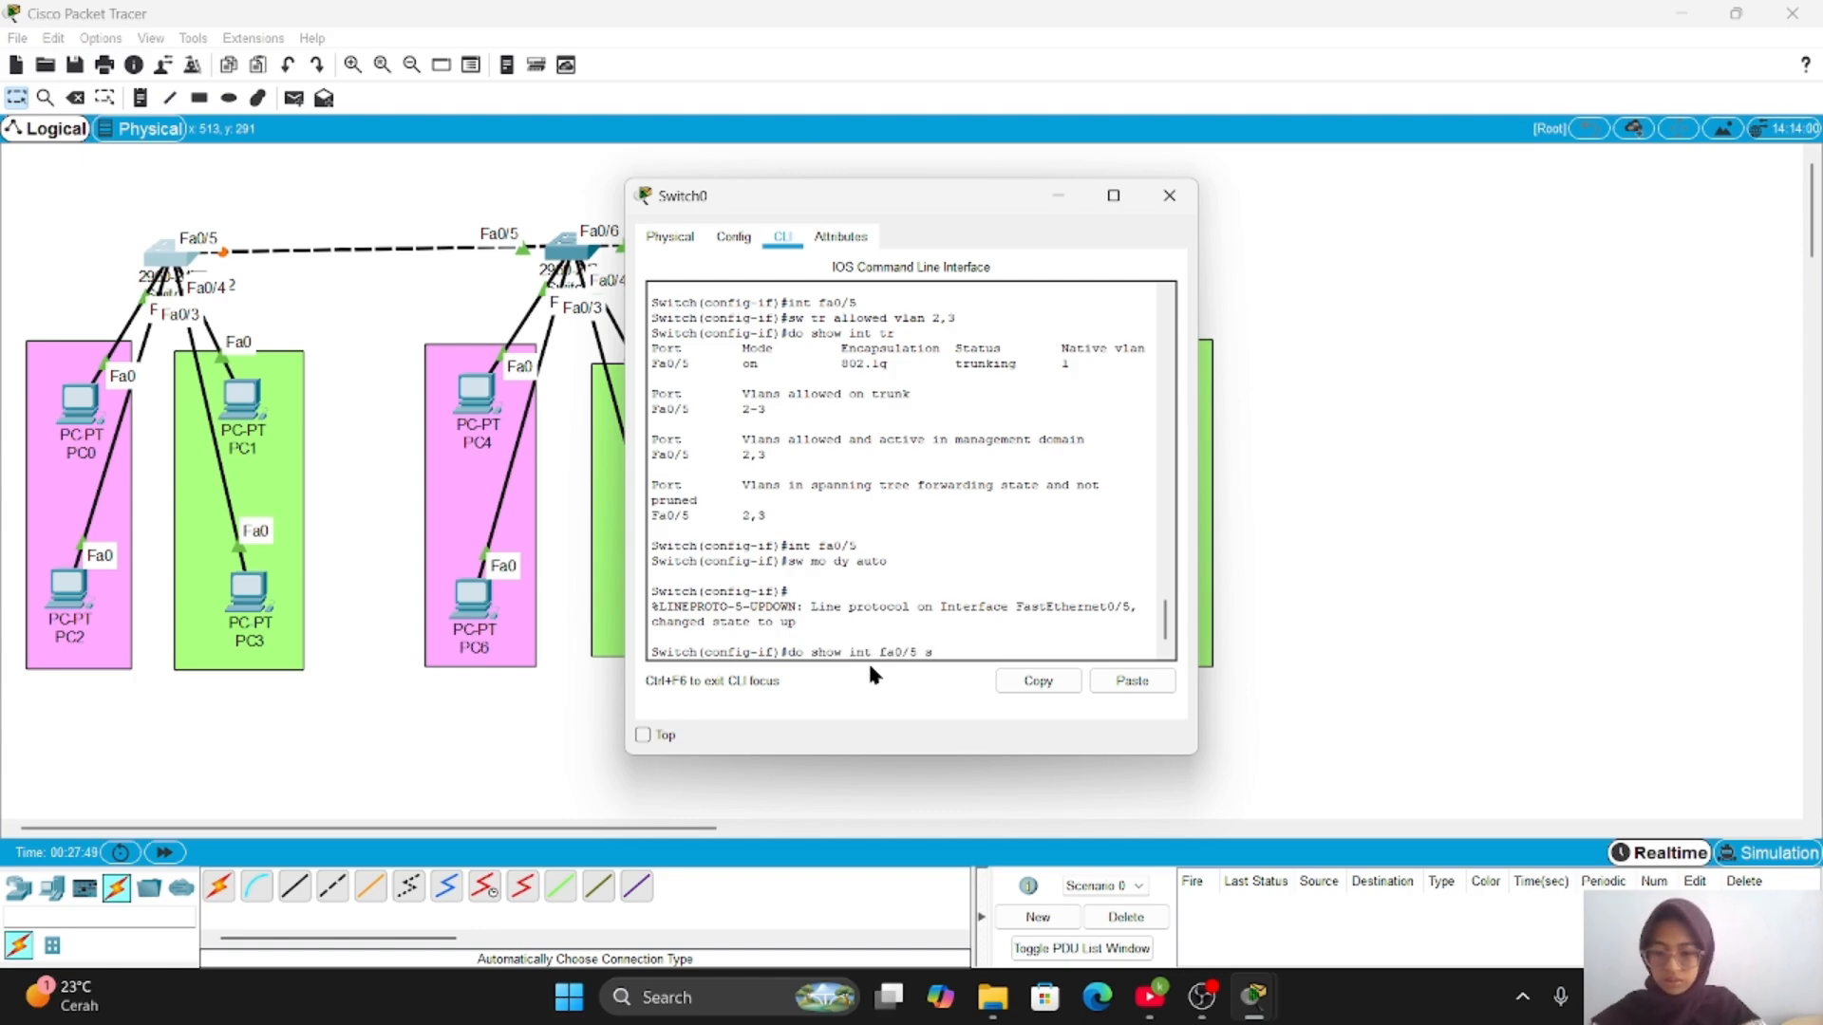
pyautogui.write('w')
pyautogui.press('Return')
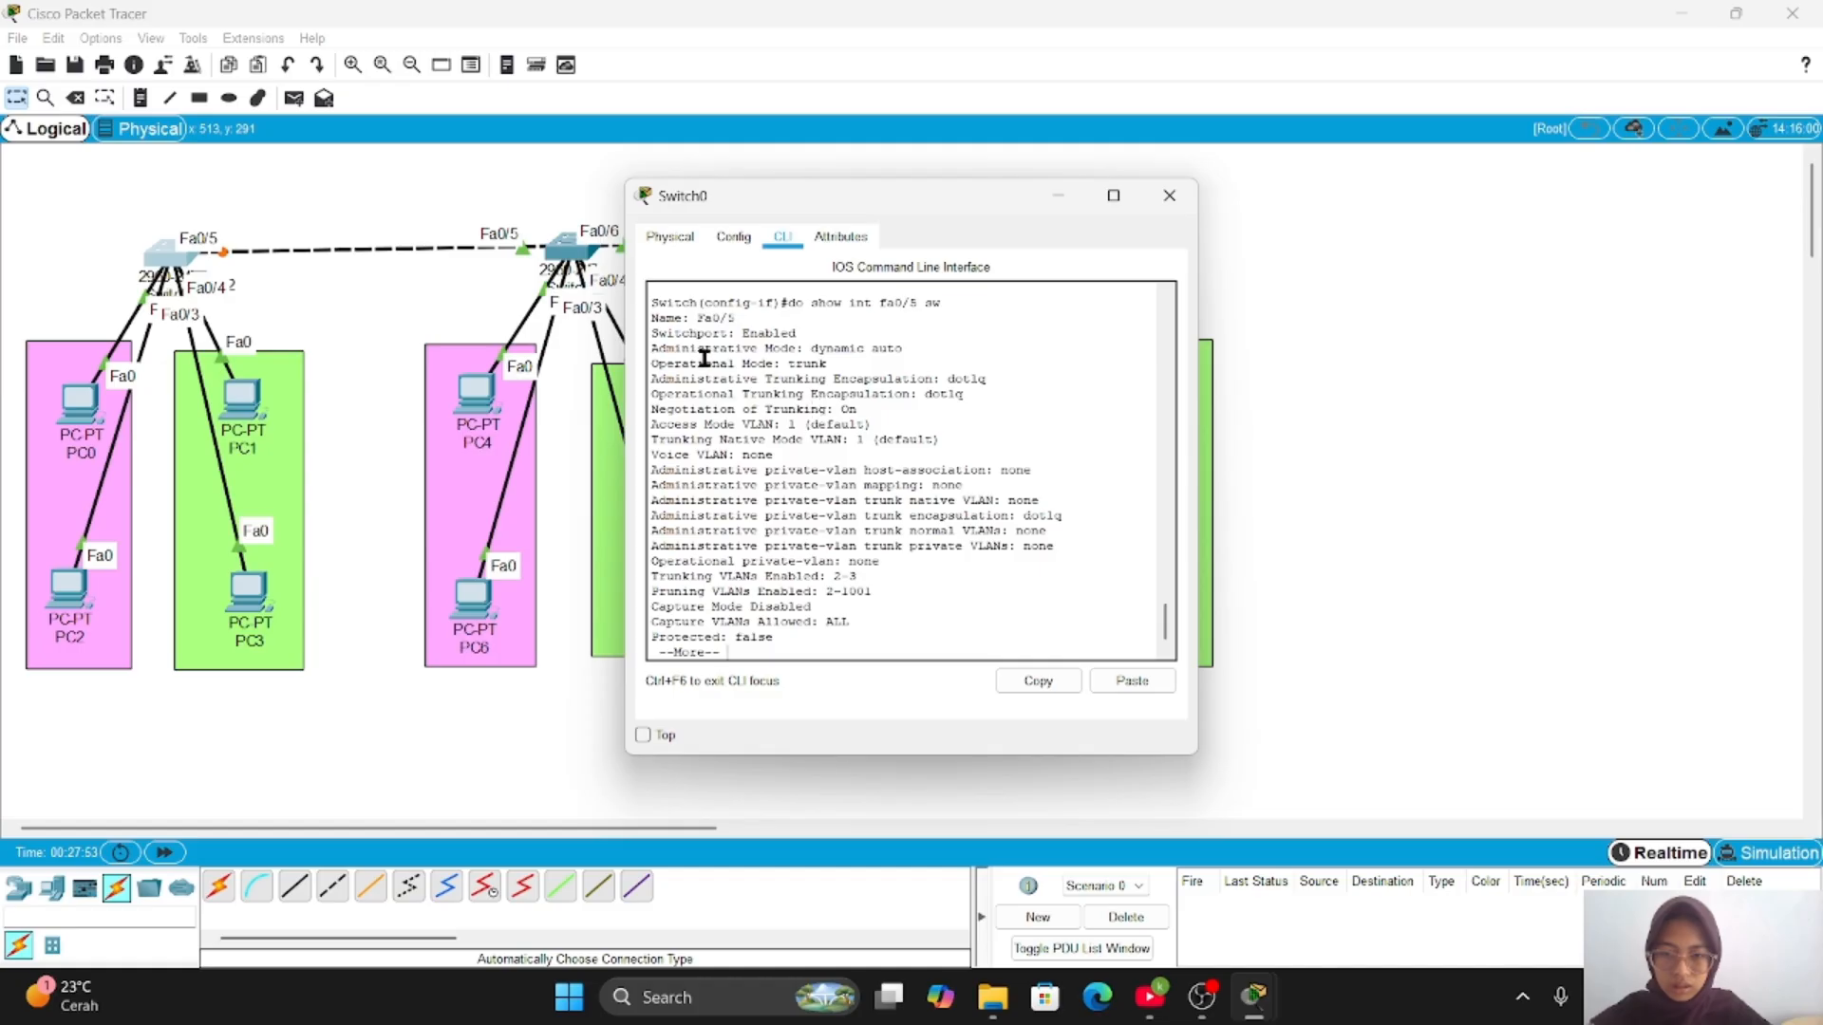
pyautogui.moveTo(809, 348); pyautogui.dragTo(916, 351)
pyautogui.click(918, 351)
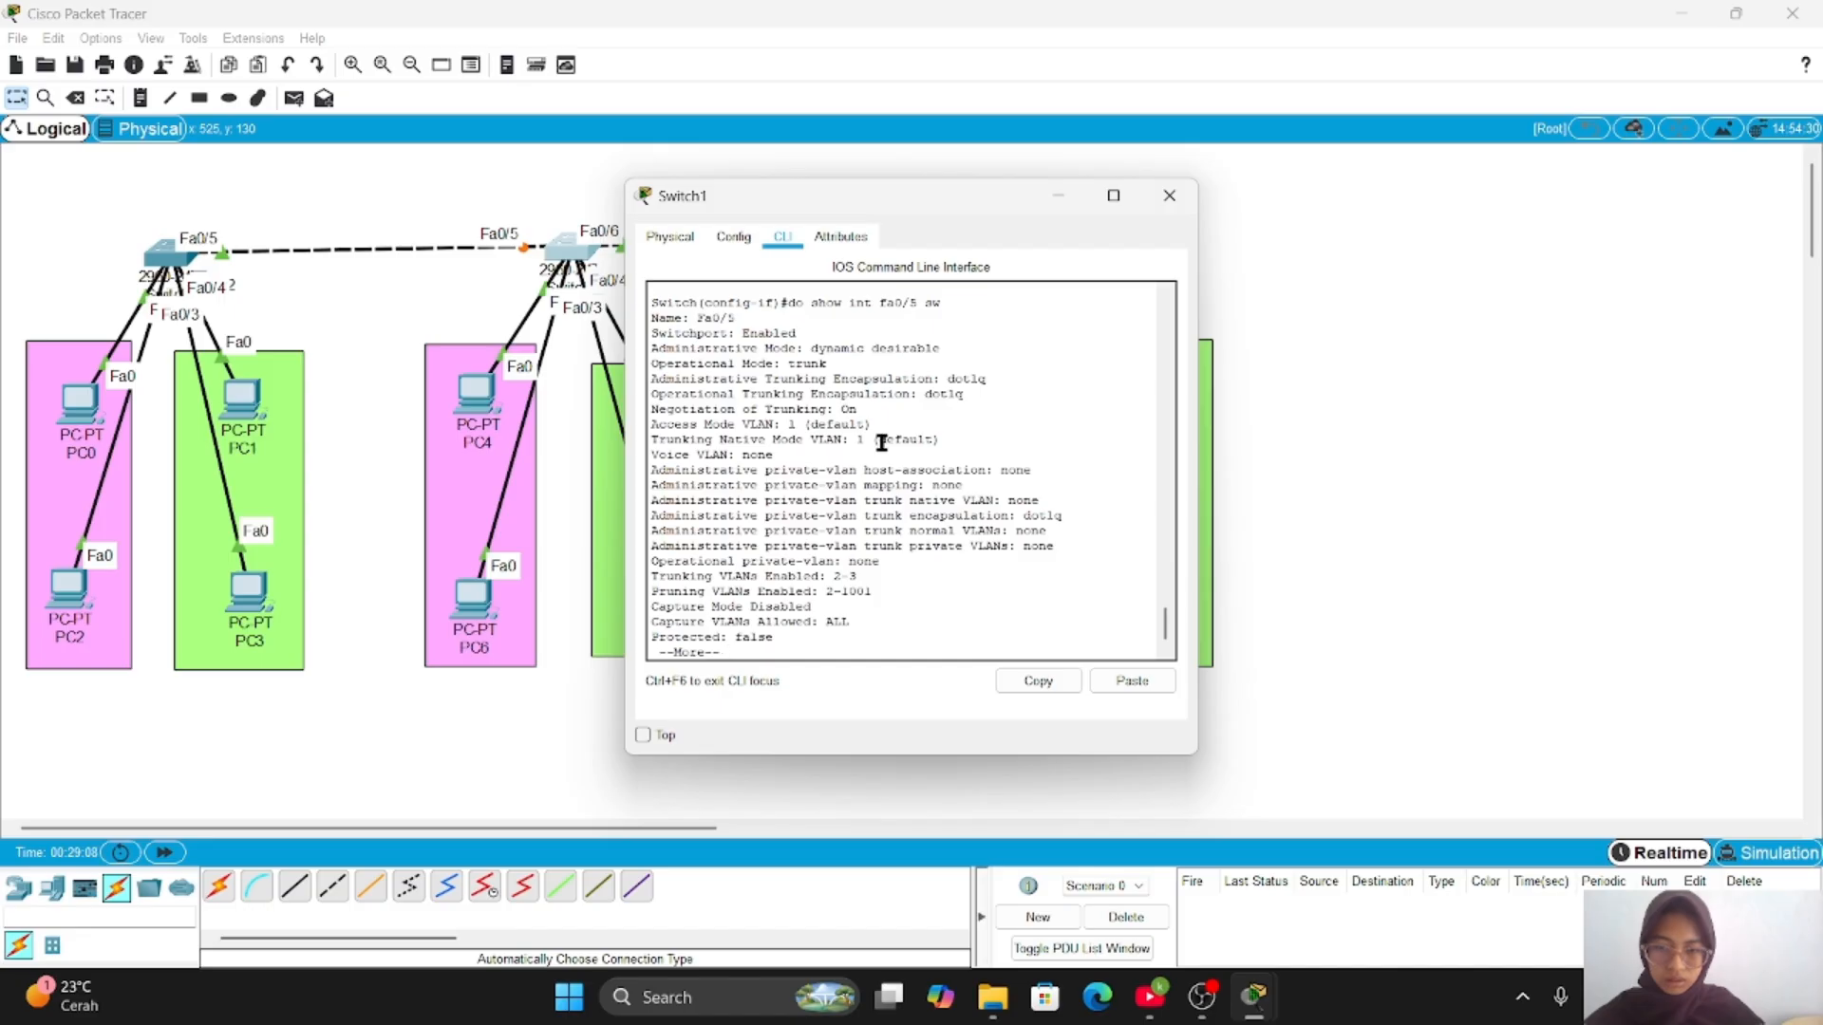
# - Check the administrative mode of Switch1's Fa0/5 interface and the native VLAN of Switch0's trunk
pyautogui.moveTo(808, 348); pyautogui.dragTo(988, 349)
pyautogui.click(991, 348)
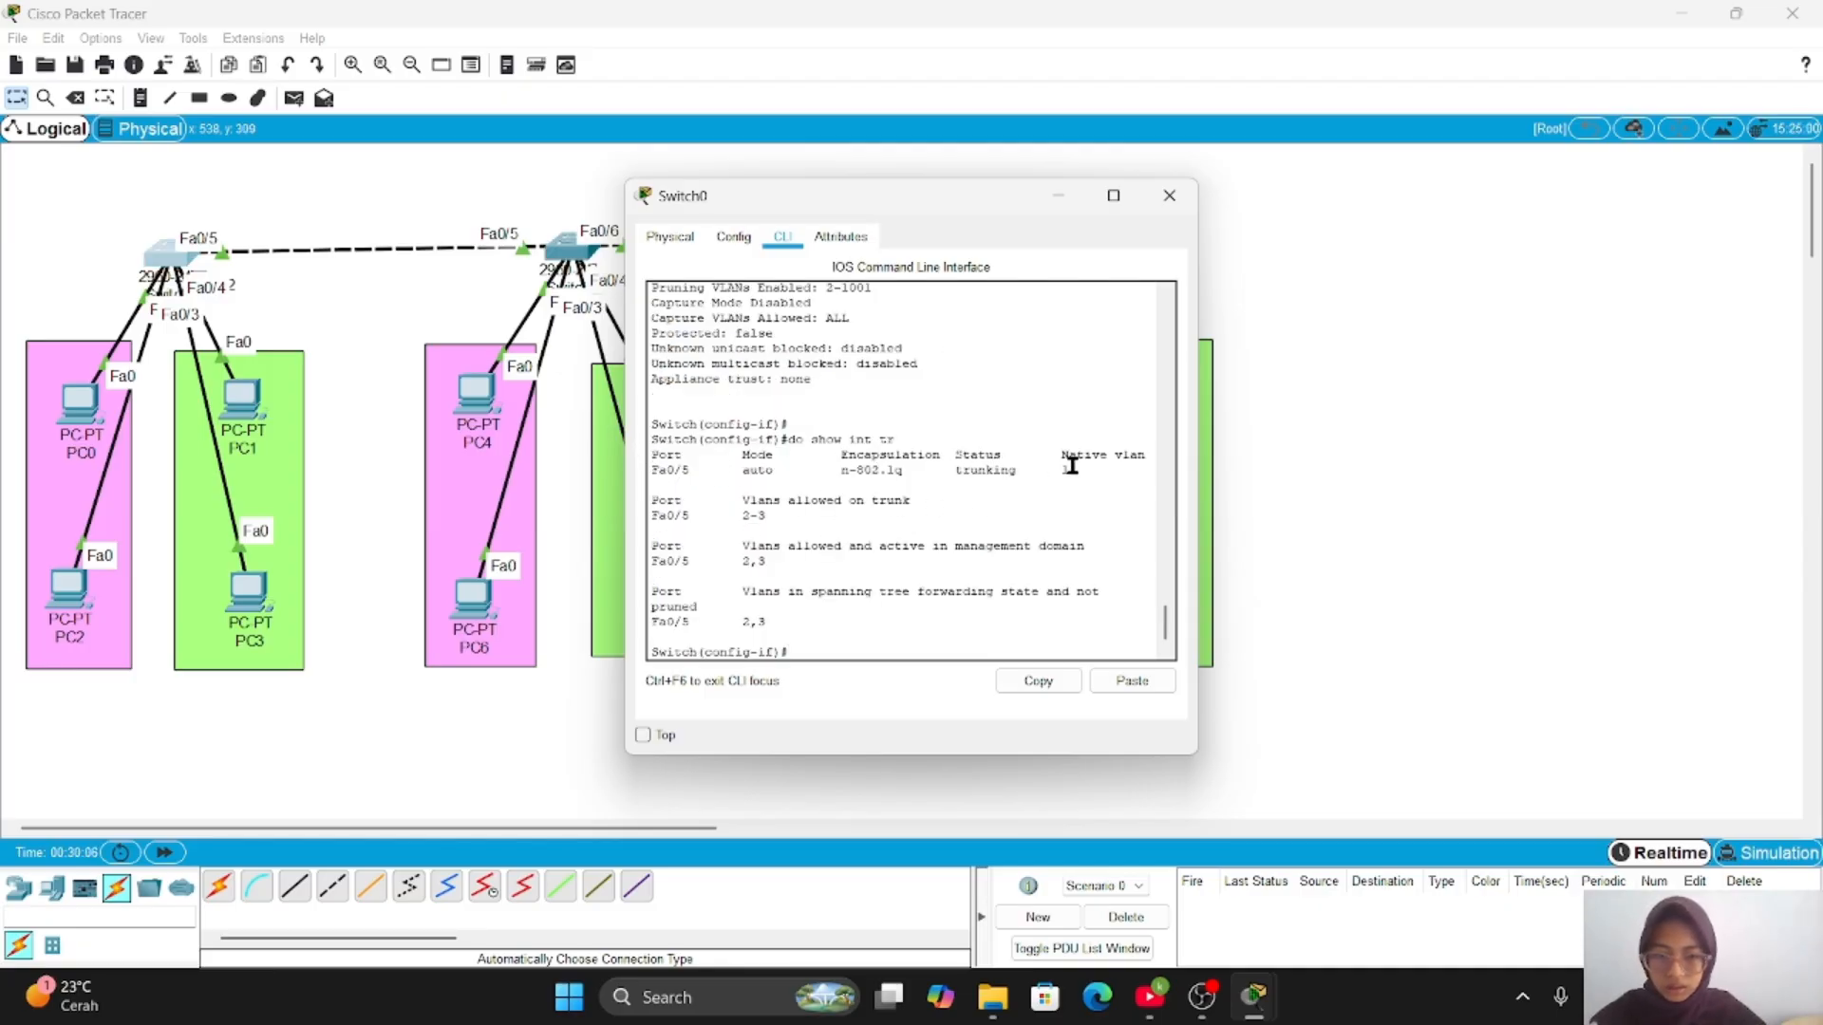
pyautogui.moveTo(1053, 465); pyautogui.dragTo(1126, 471)
pyautogui.click(1126, 472)
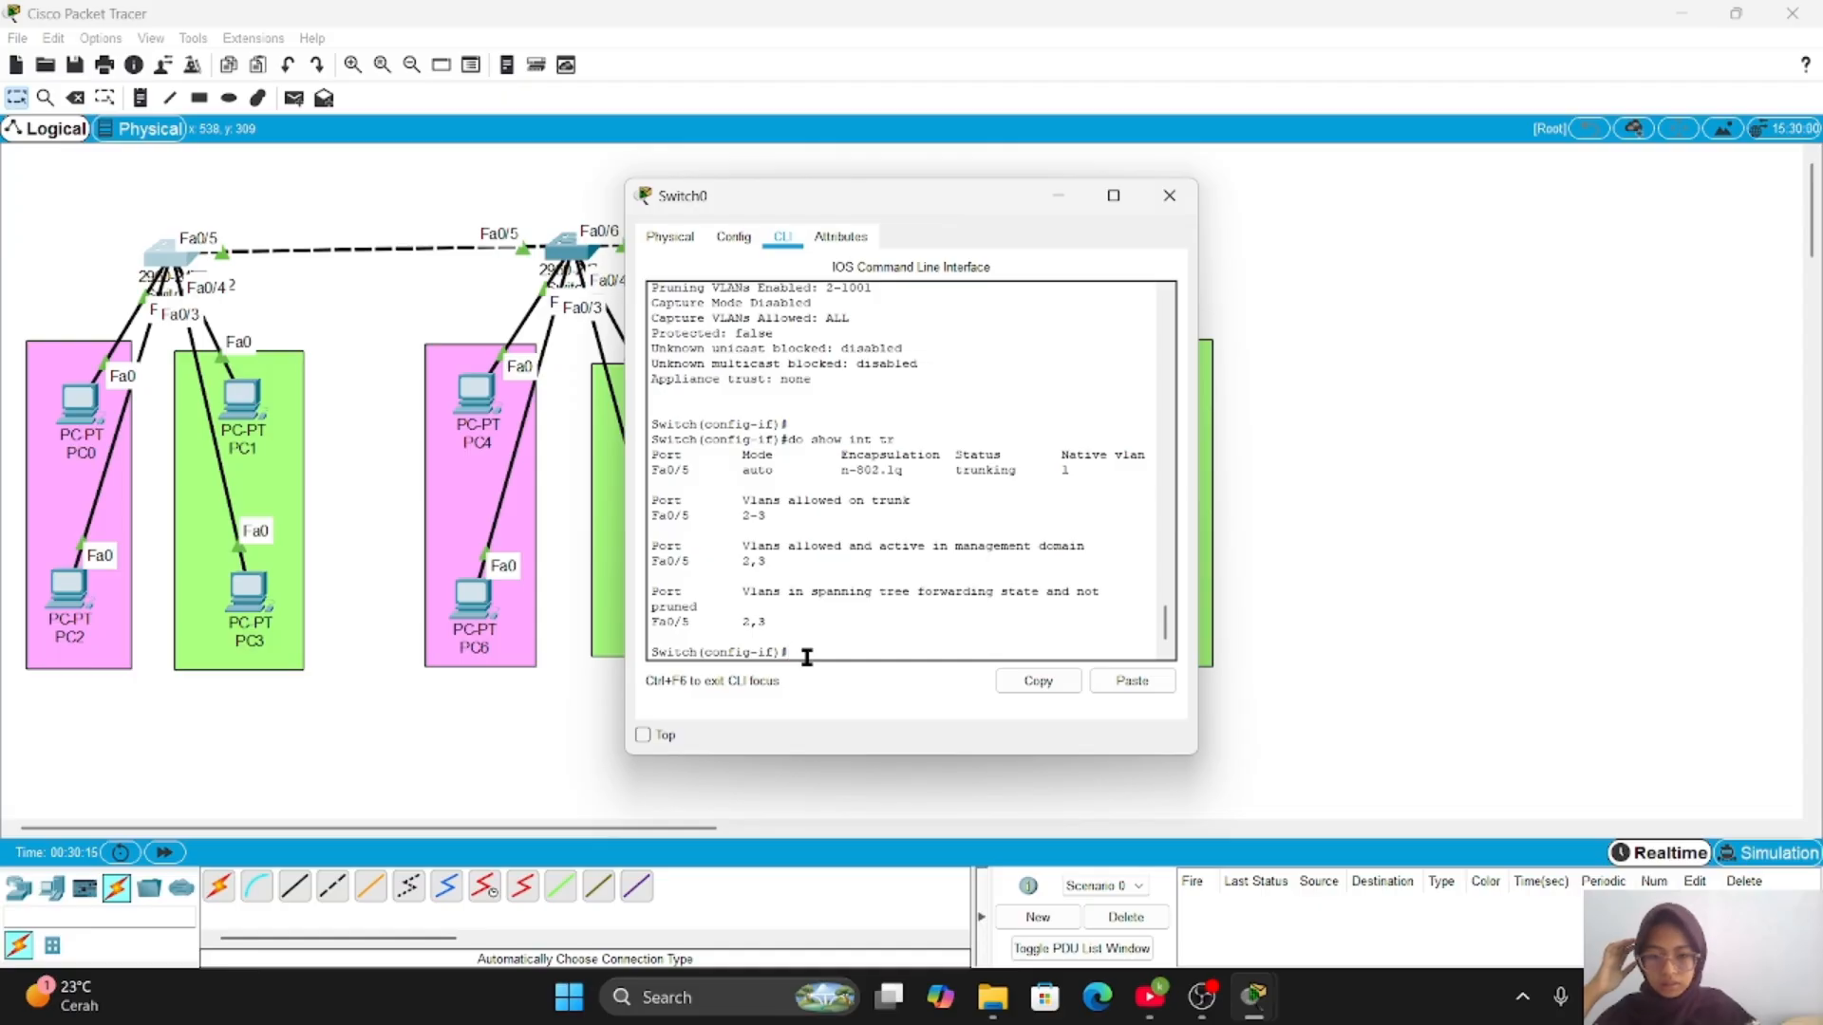
# - Create VLAN 99 on Switch0 and name it management
pyautogui.press('Return')
pyautogui.write('vlan')
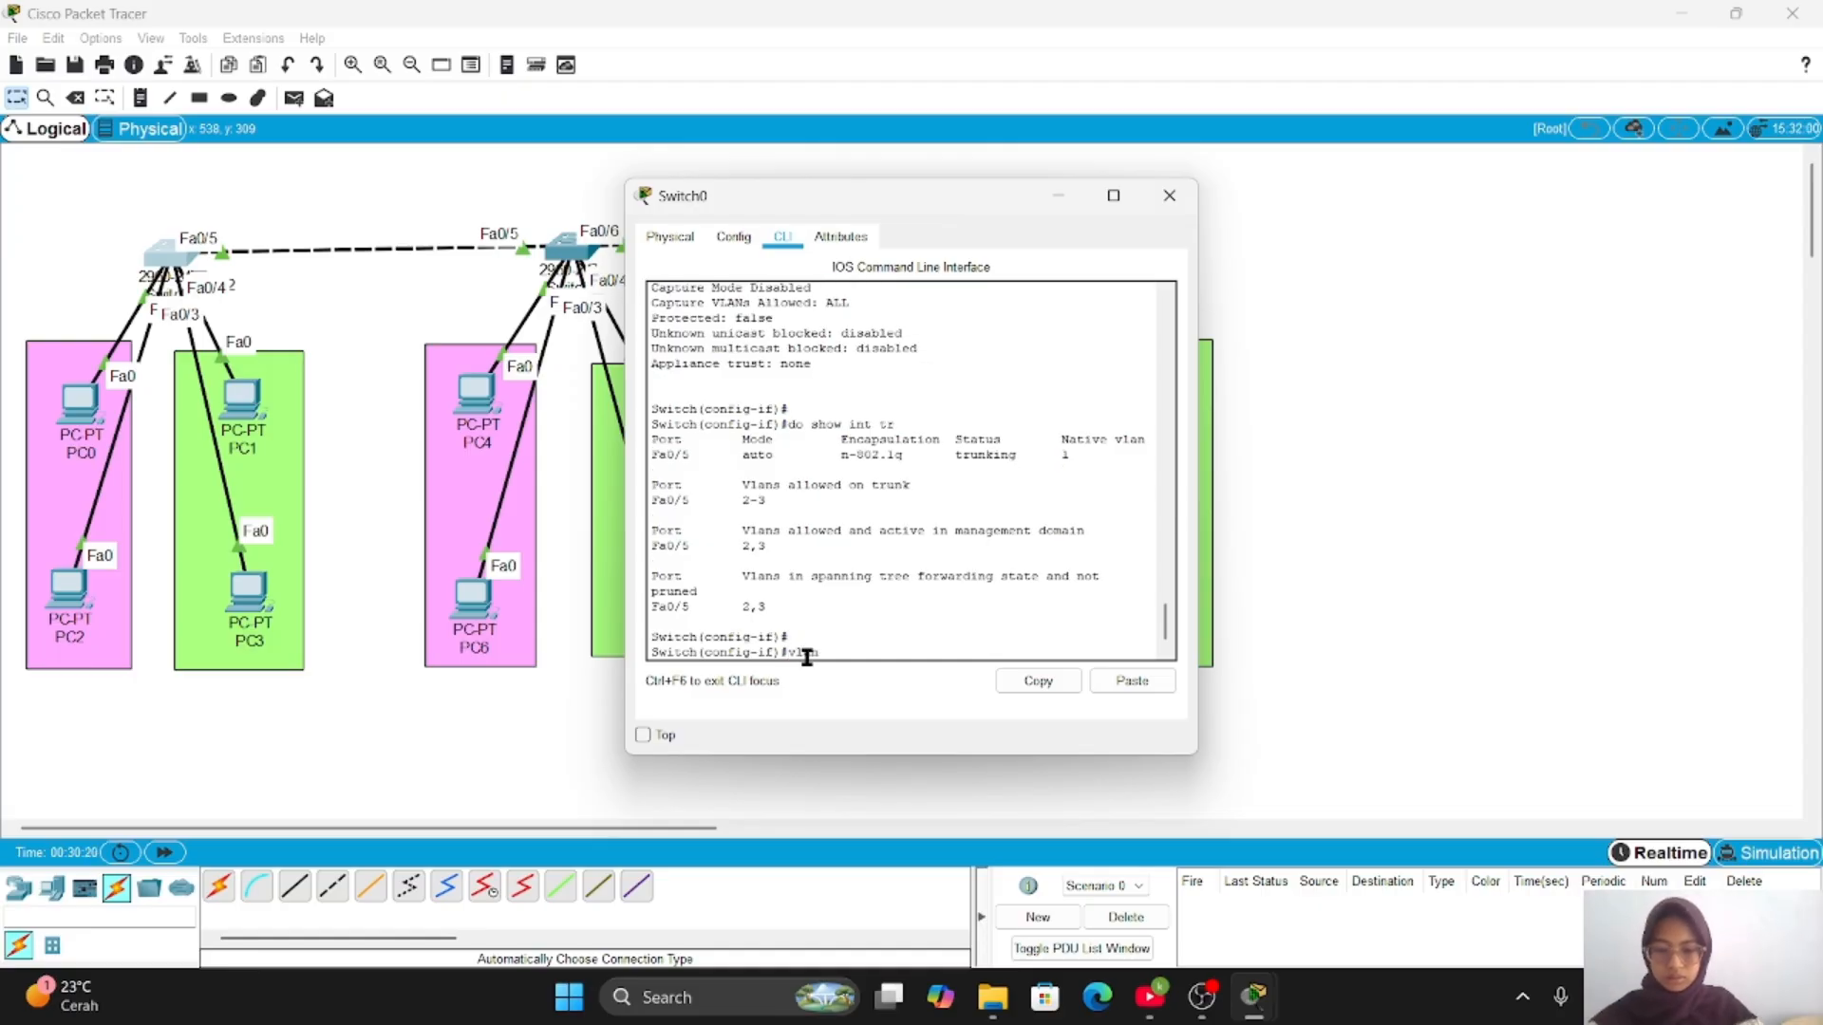
pyautogui.write(' 99')
pyautogui.press('Return')
pyautogui.write('nam')
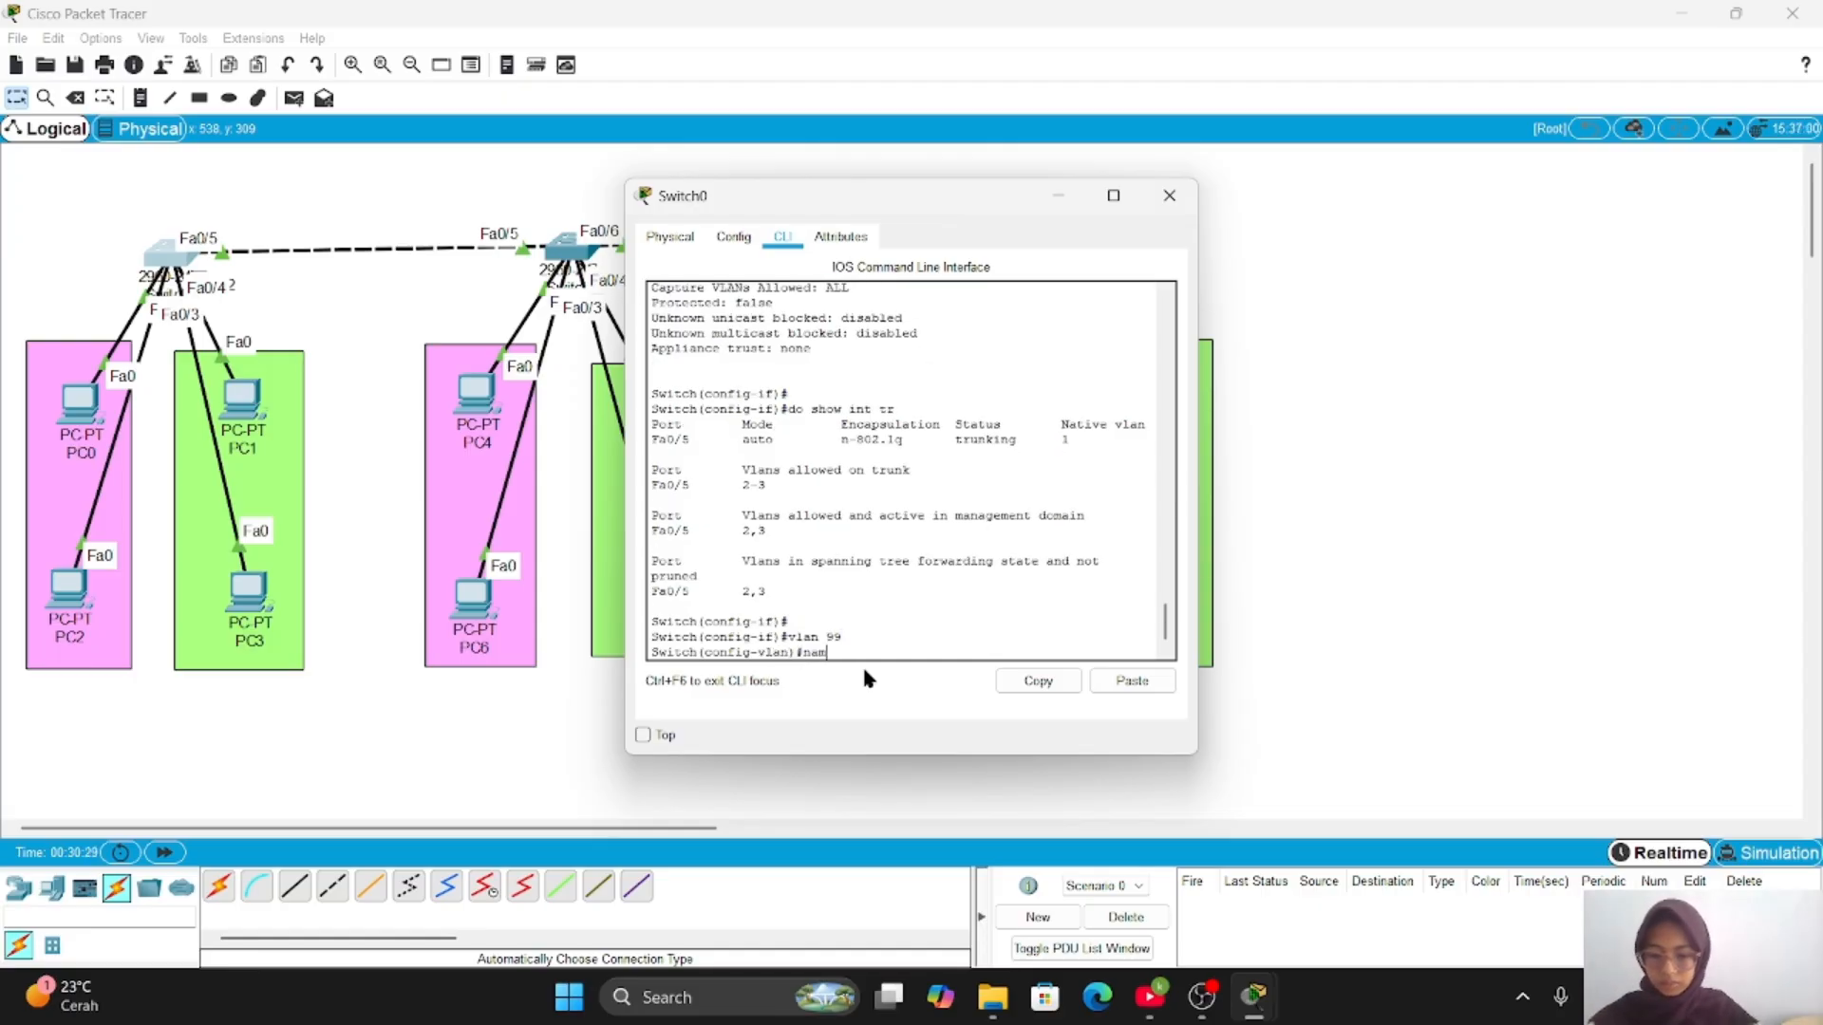
pyautogui.write('e management')
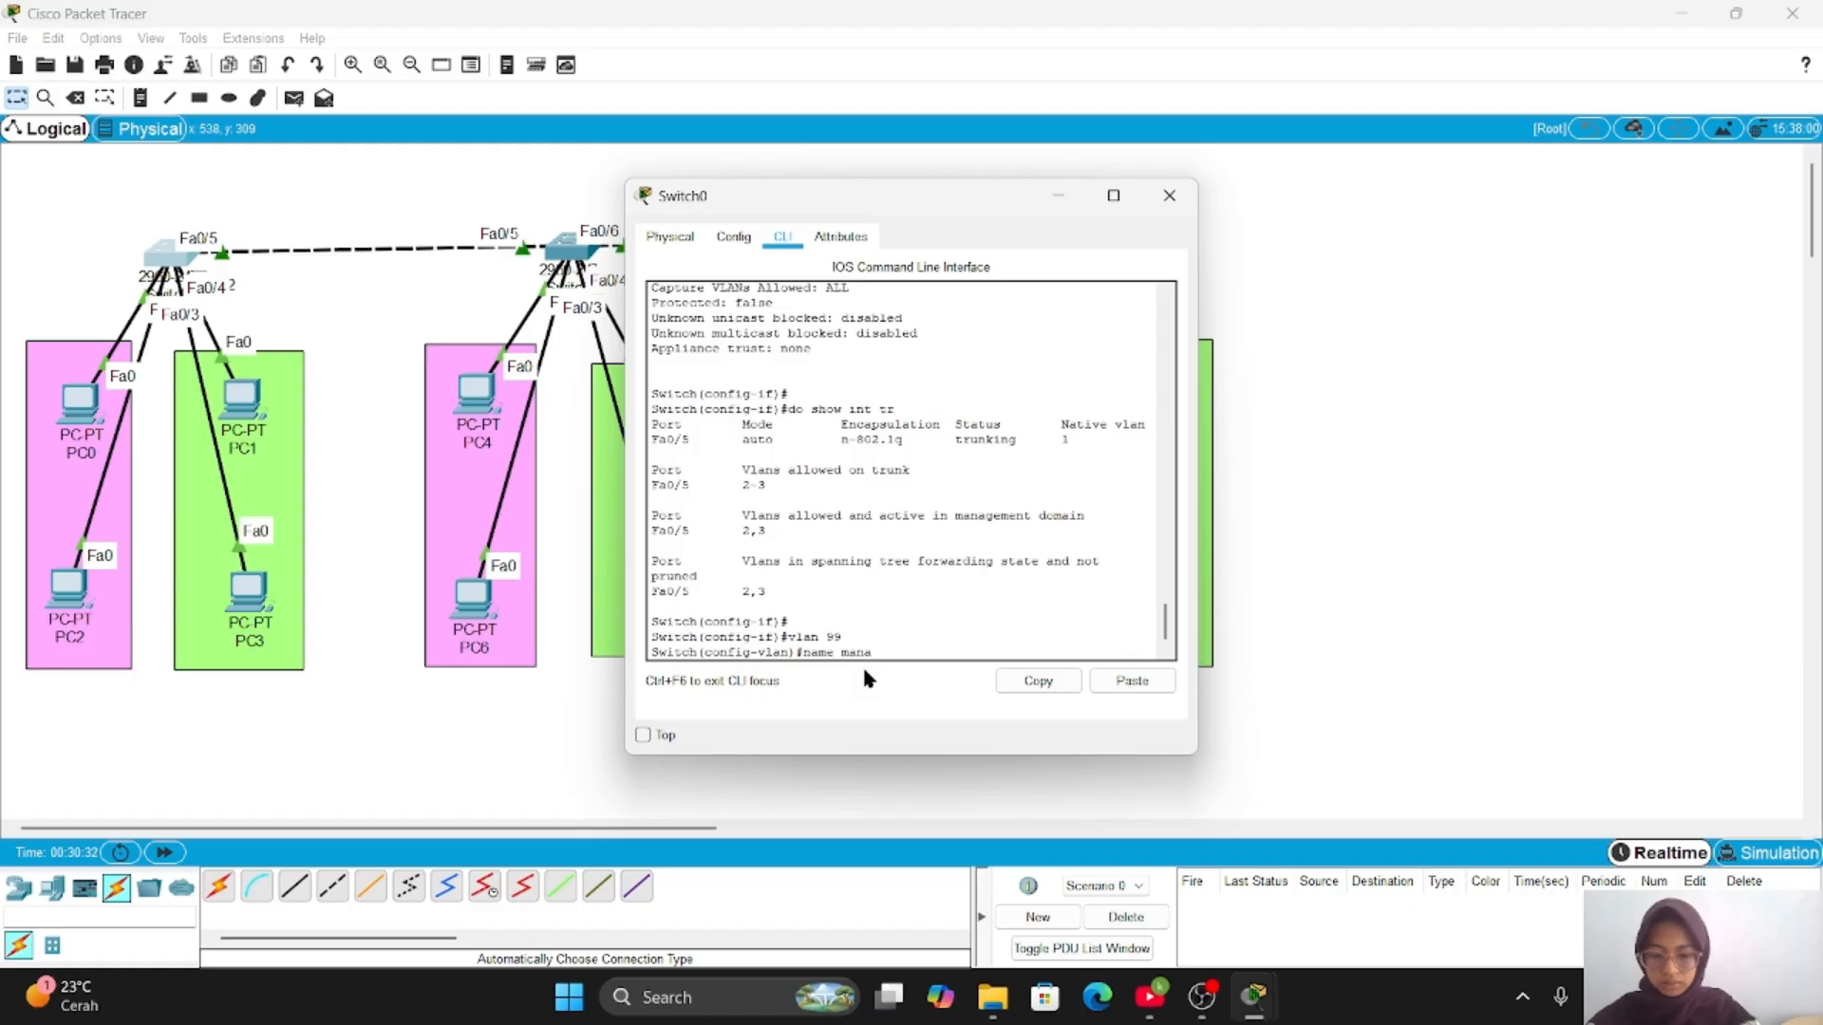
pyautogui.press('Return')
# - Put Switch0's Fa0/1 interface in access mode and assign it to VLAN 99
pyautogui.write('int')
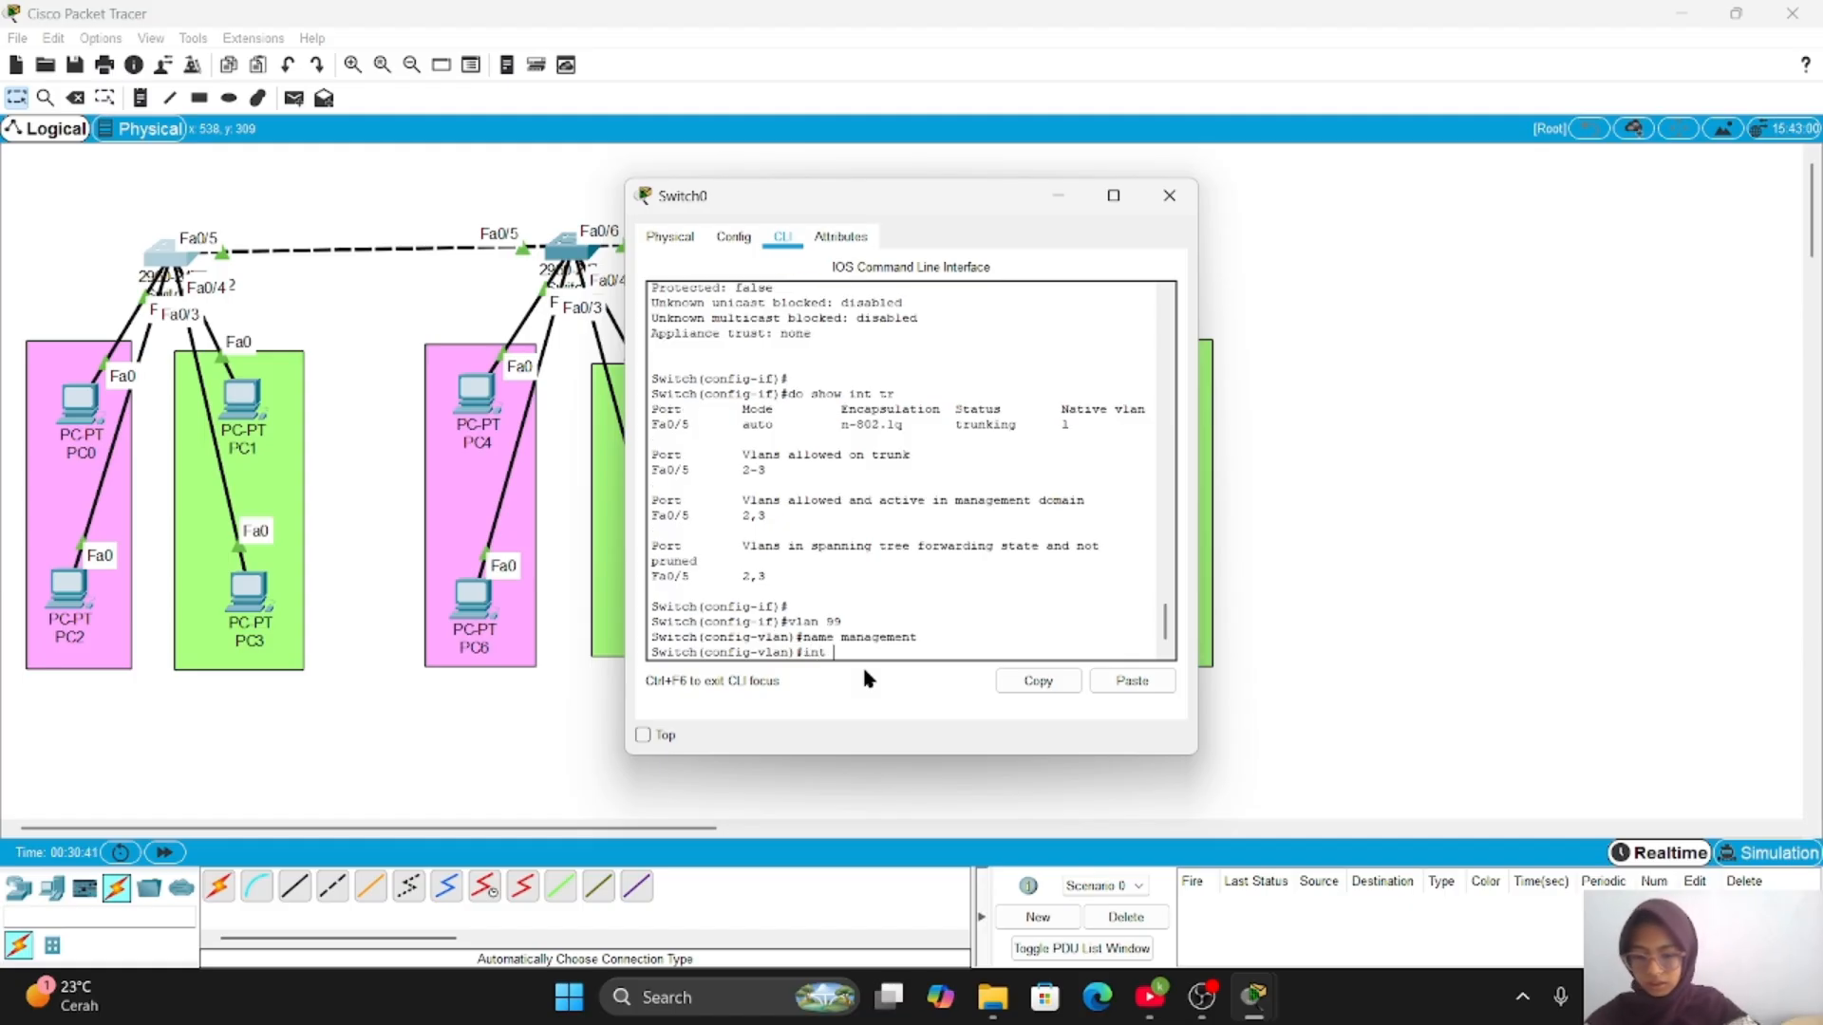
pyautogui.write(' fa0')
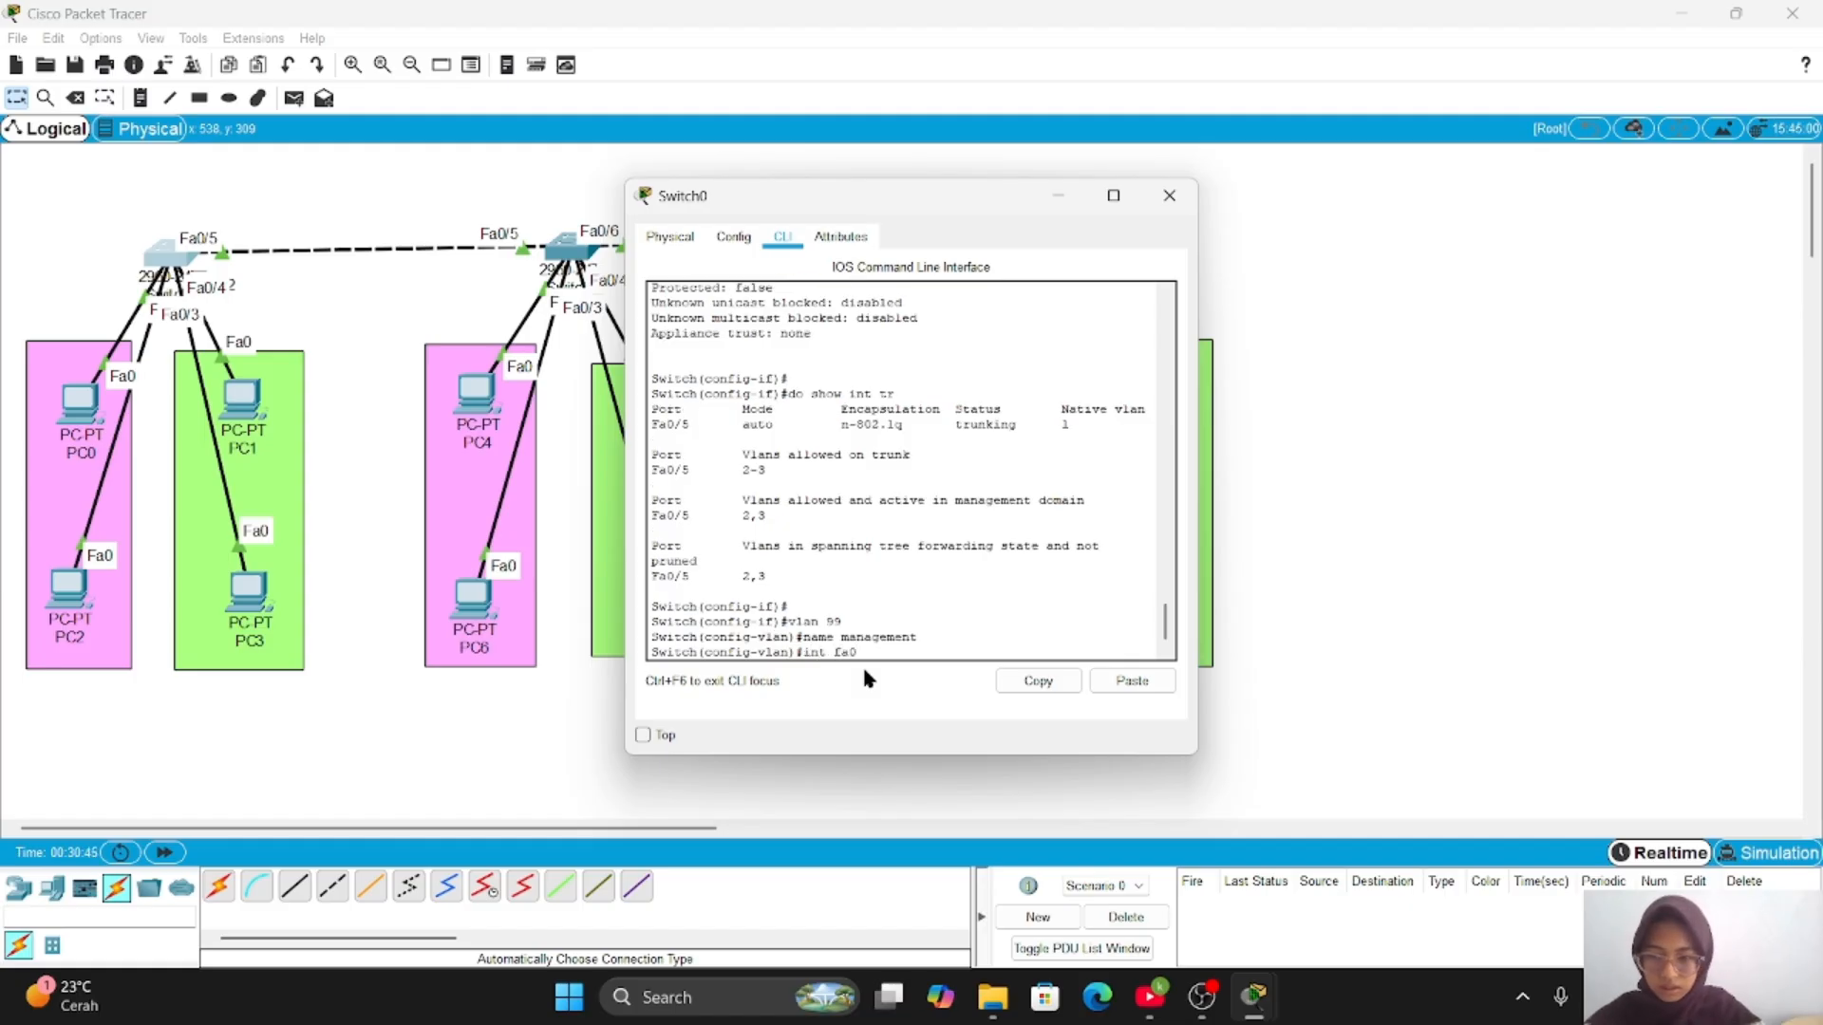
pyautogui.write('/1')
pyautogui.press('Return')
pyautogui.write('sw ')
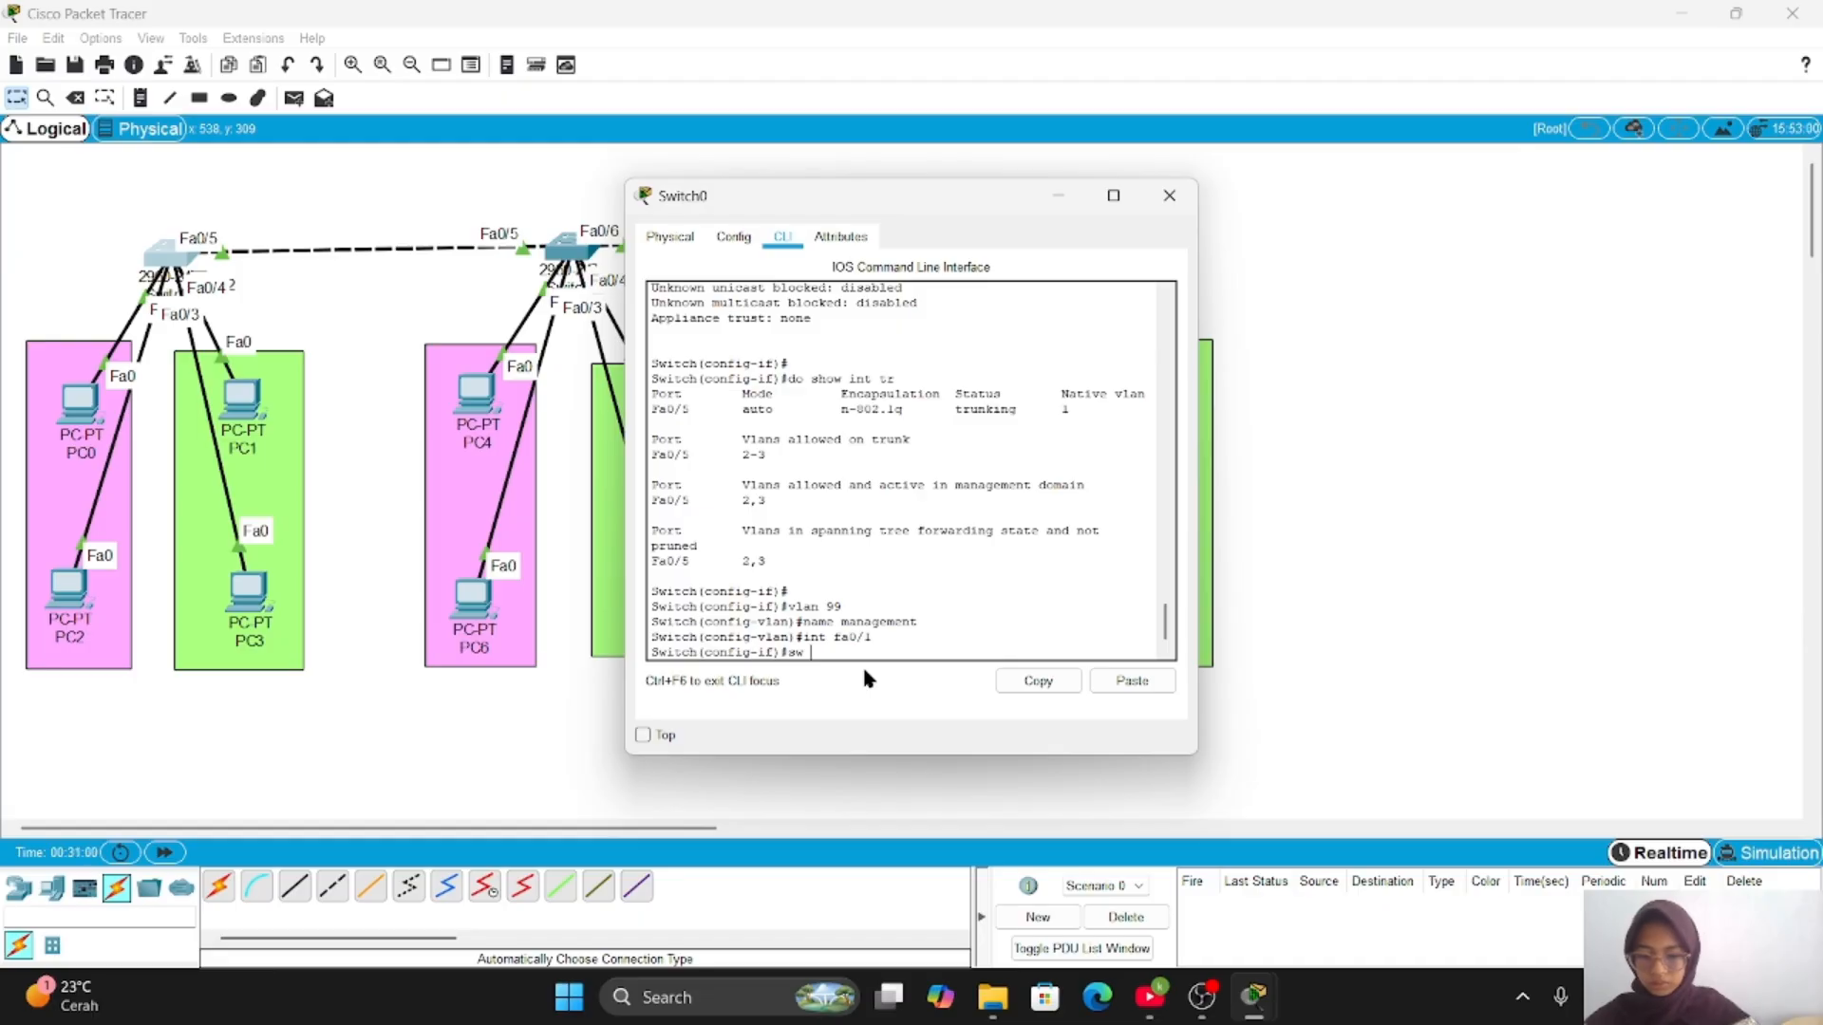
pyautogui.write('mo acc')
pyautogui.press('Return')
pyautogui.write('sw acc v')
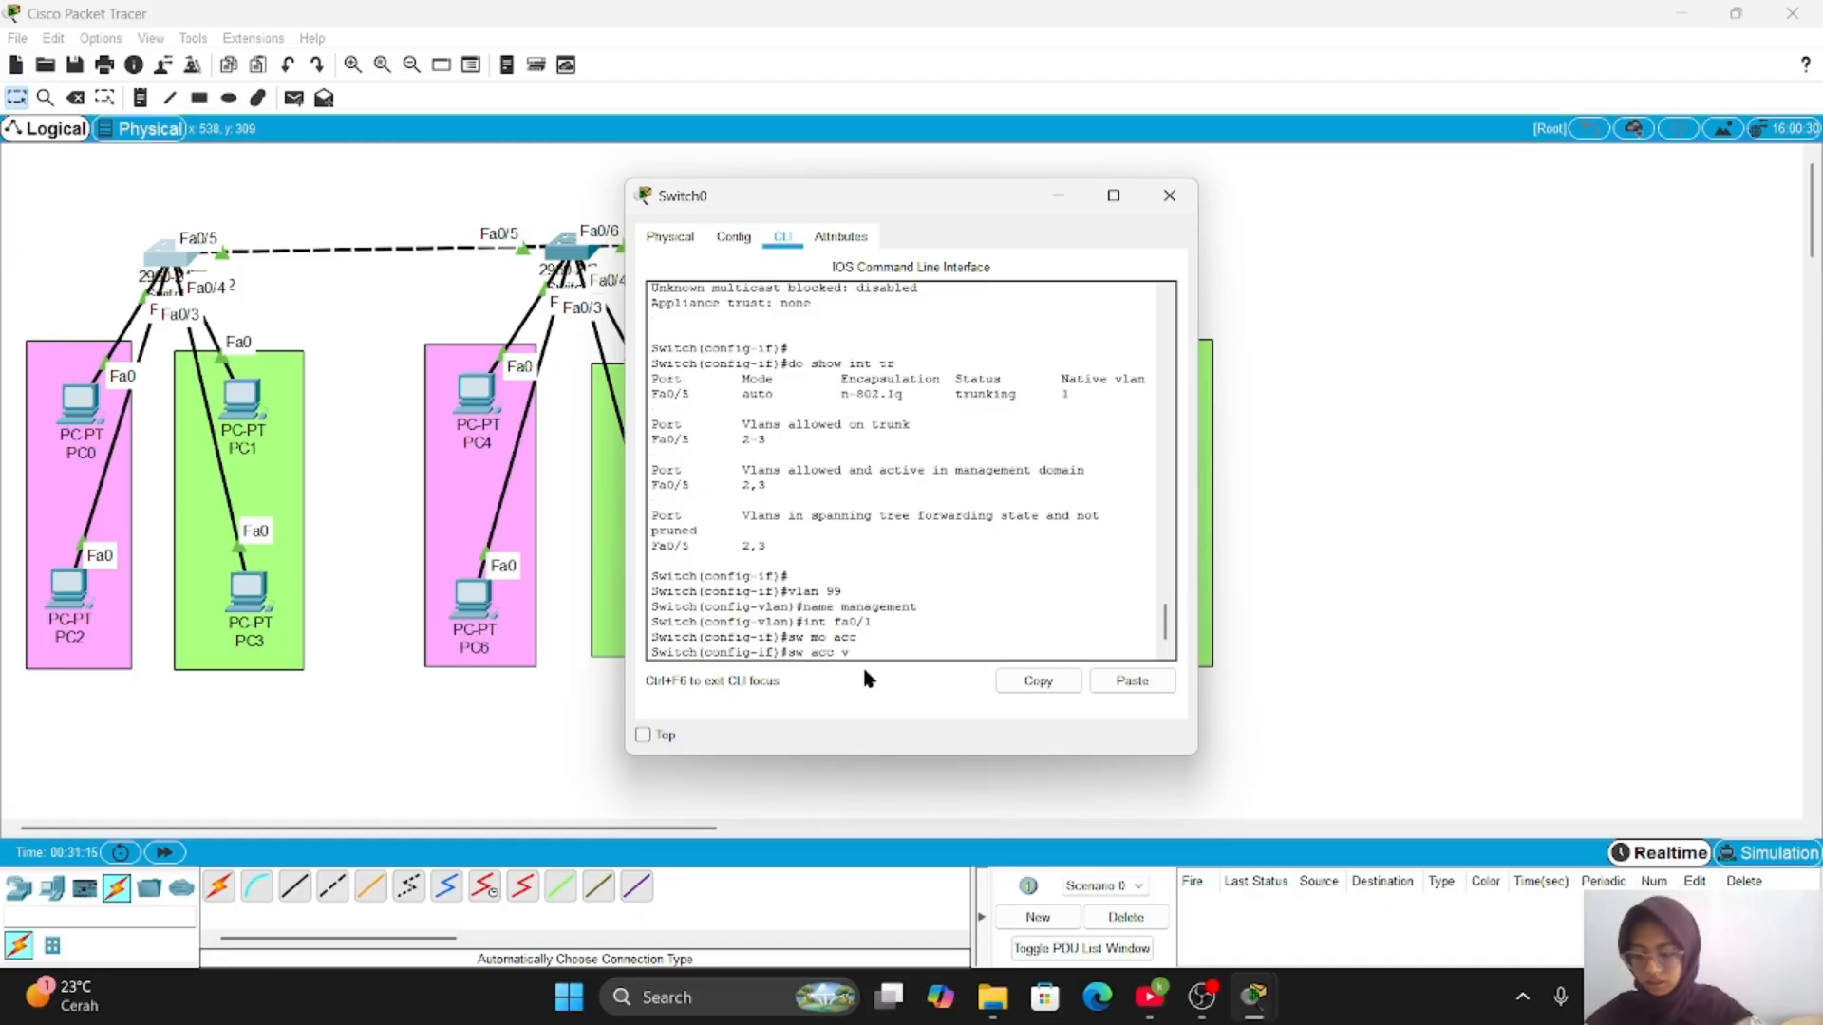
pyautogui.write('lan 99')
pyautogui.press('Return')
# - Set the trunk native VLAN of Switch0's Fa0/5 interface to 99
pyautogui.write('itch(config-if)#int f')
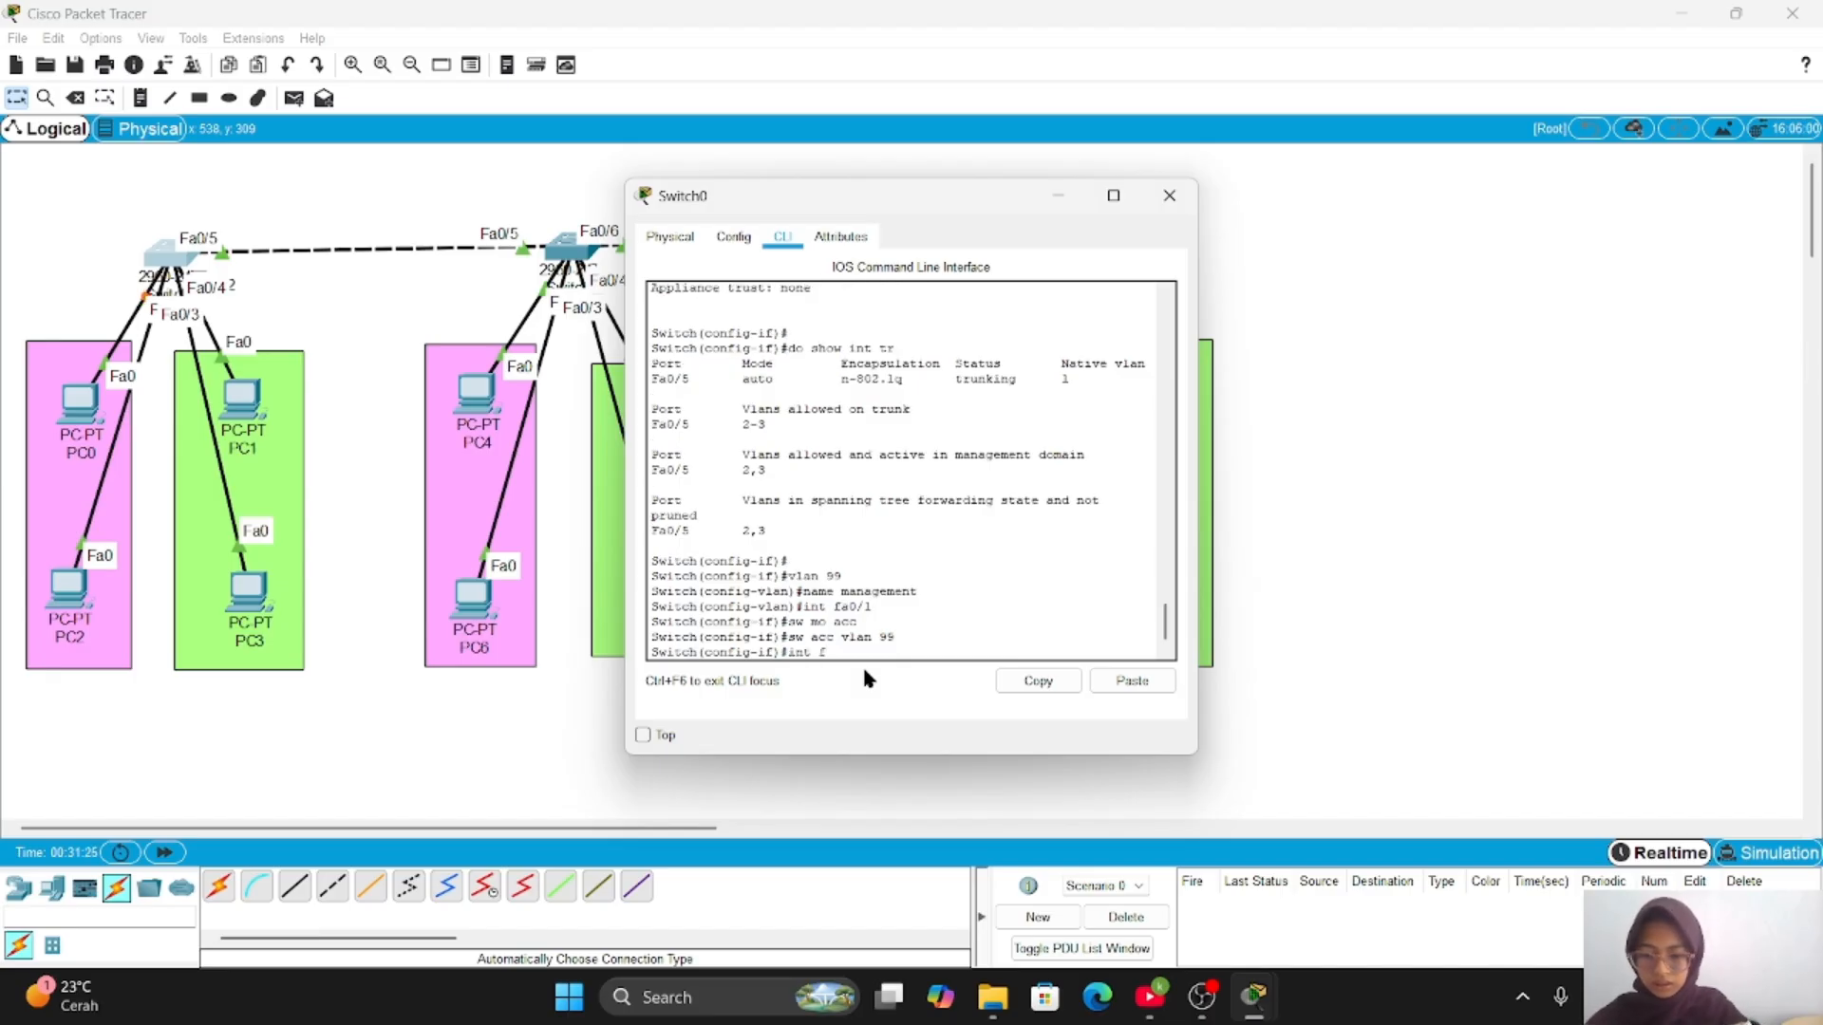
pyautogui.write('a0/')
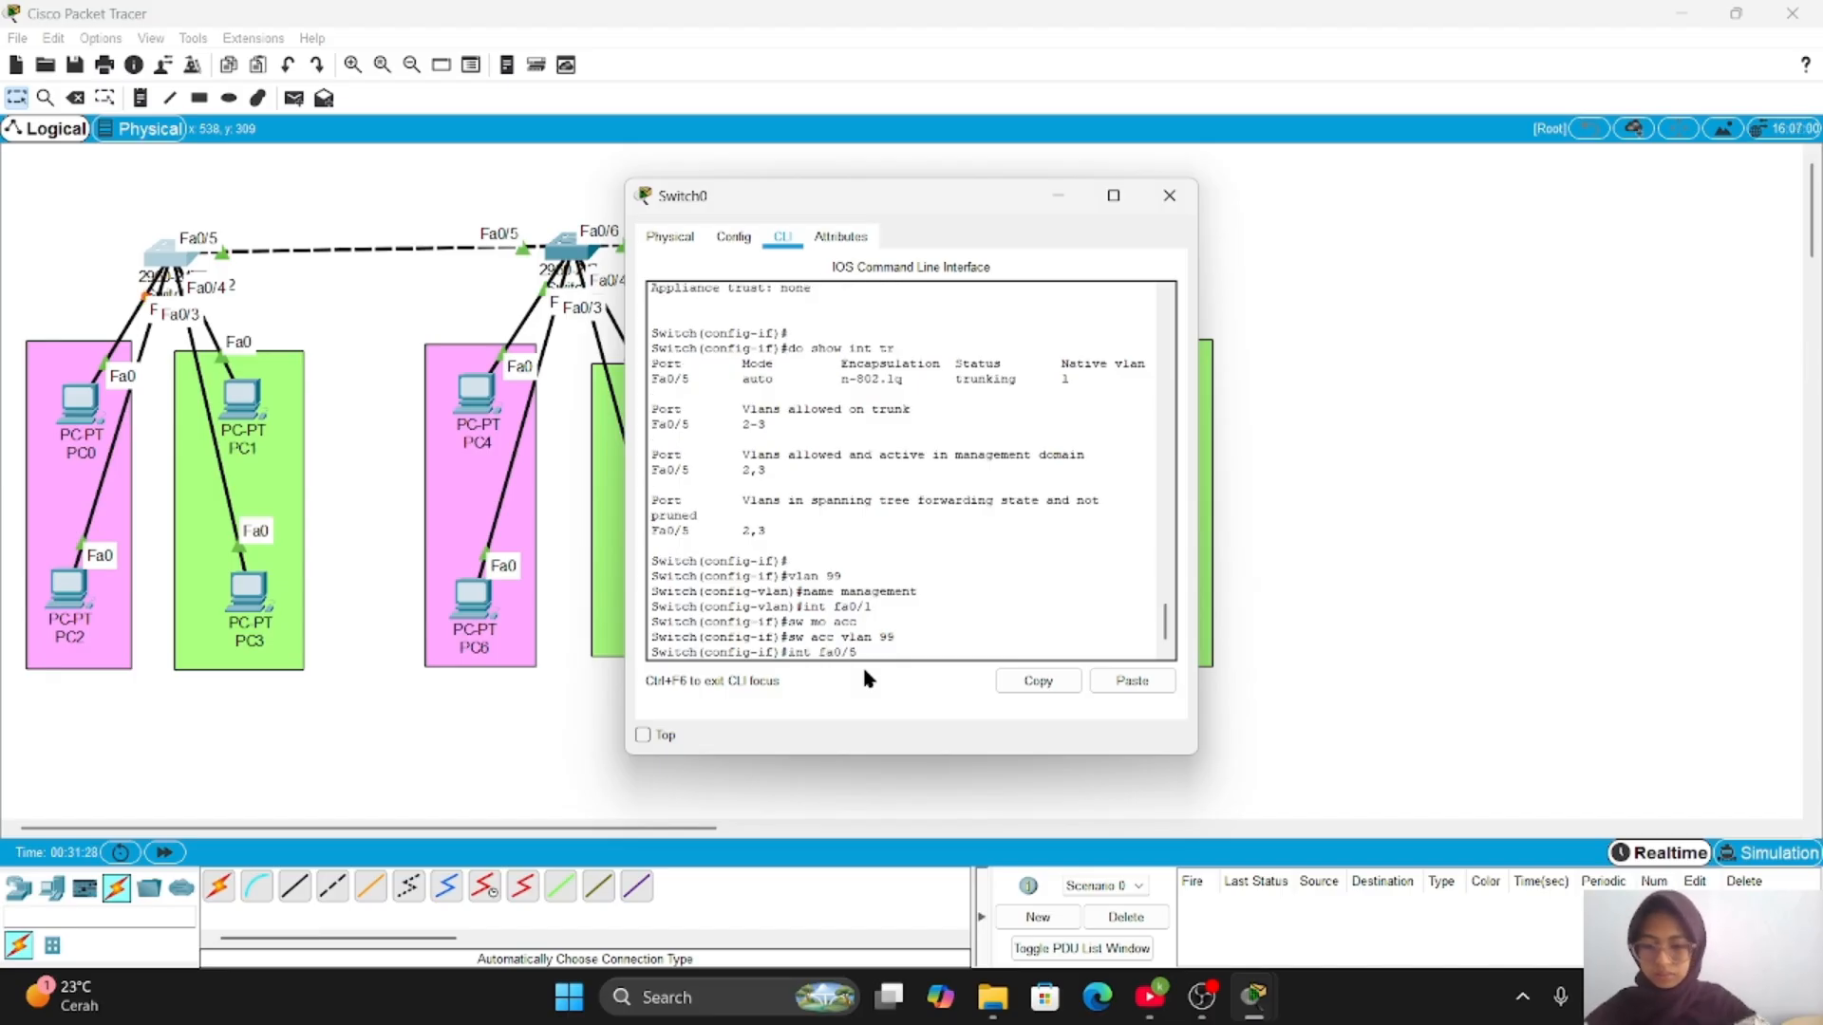
pyautogui.write('5')
pyautogui.press('Return')
pyautogui.write('sw tr n')
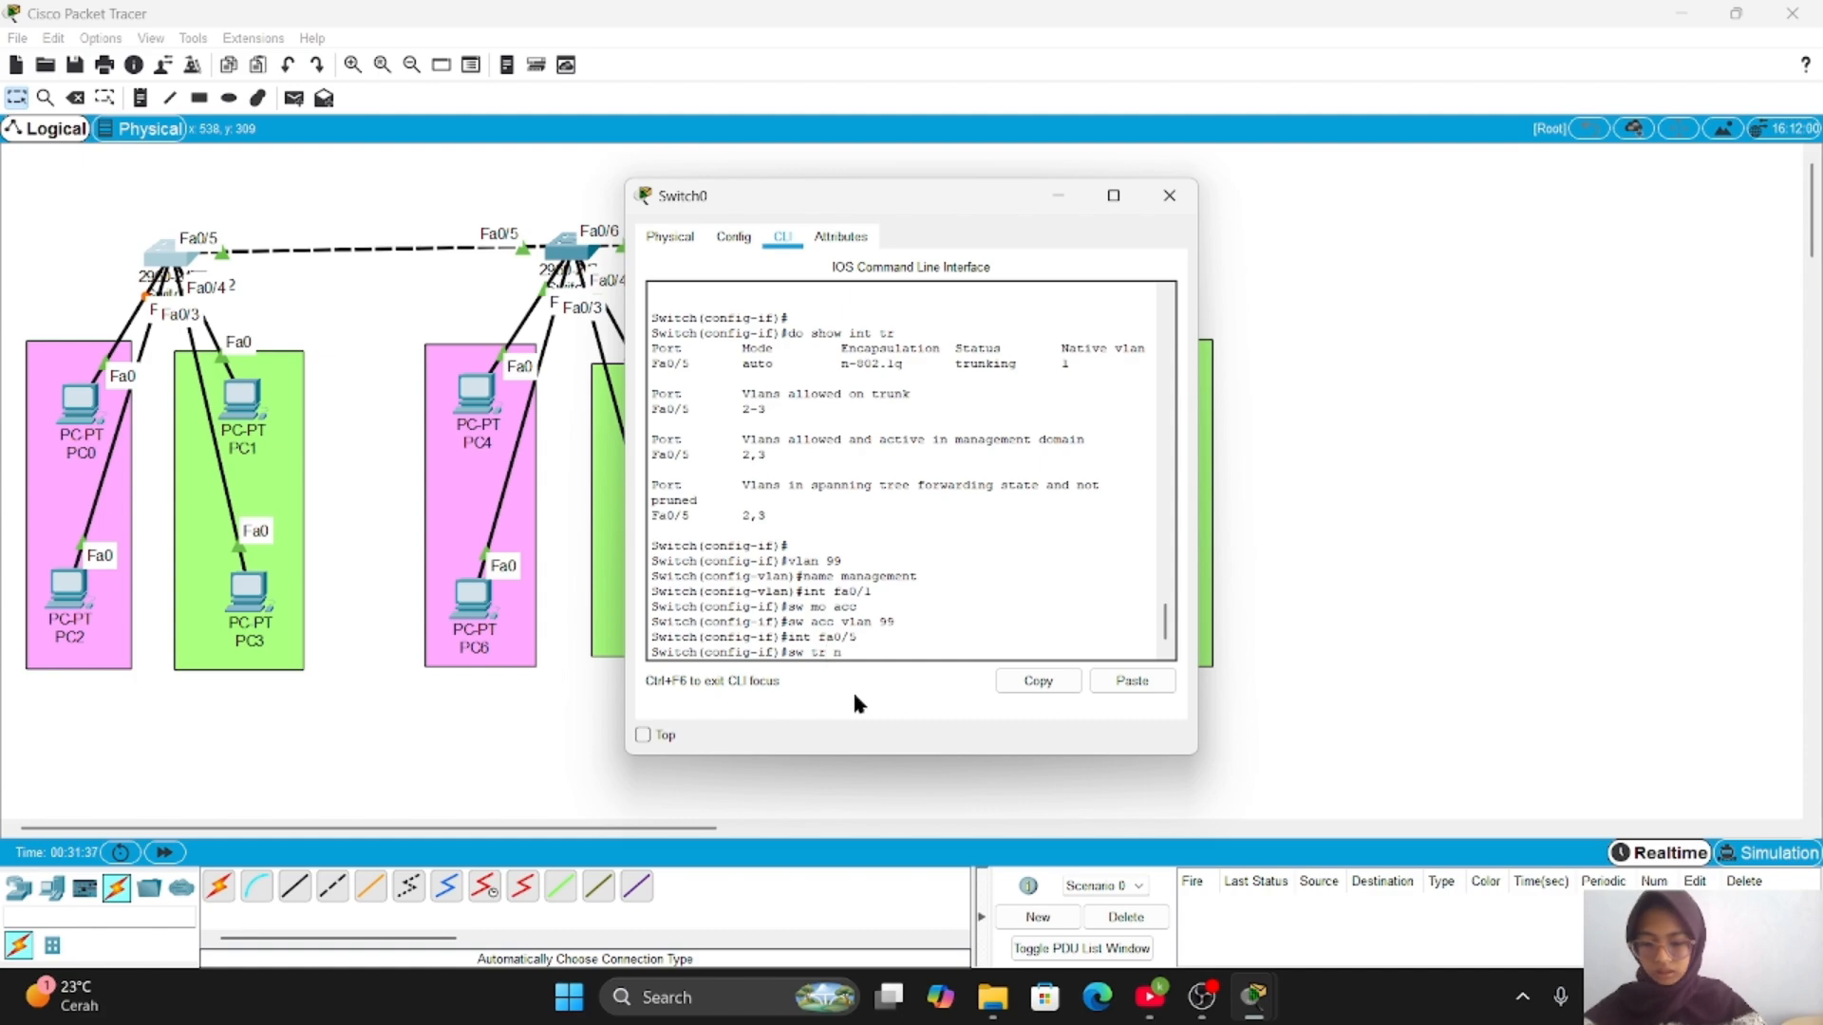
pyautogui.write('ative vlan 99')
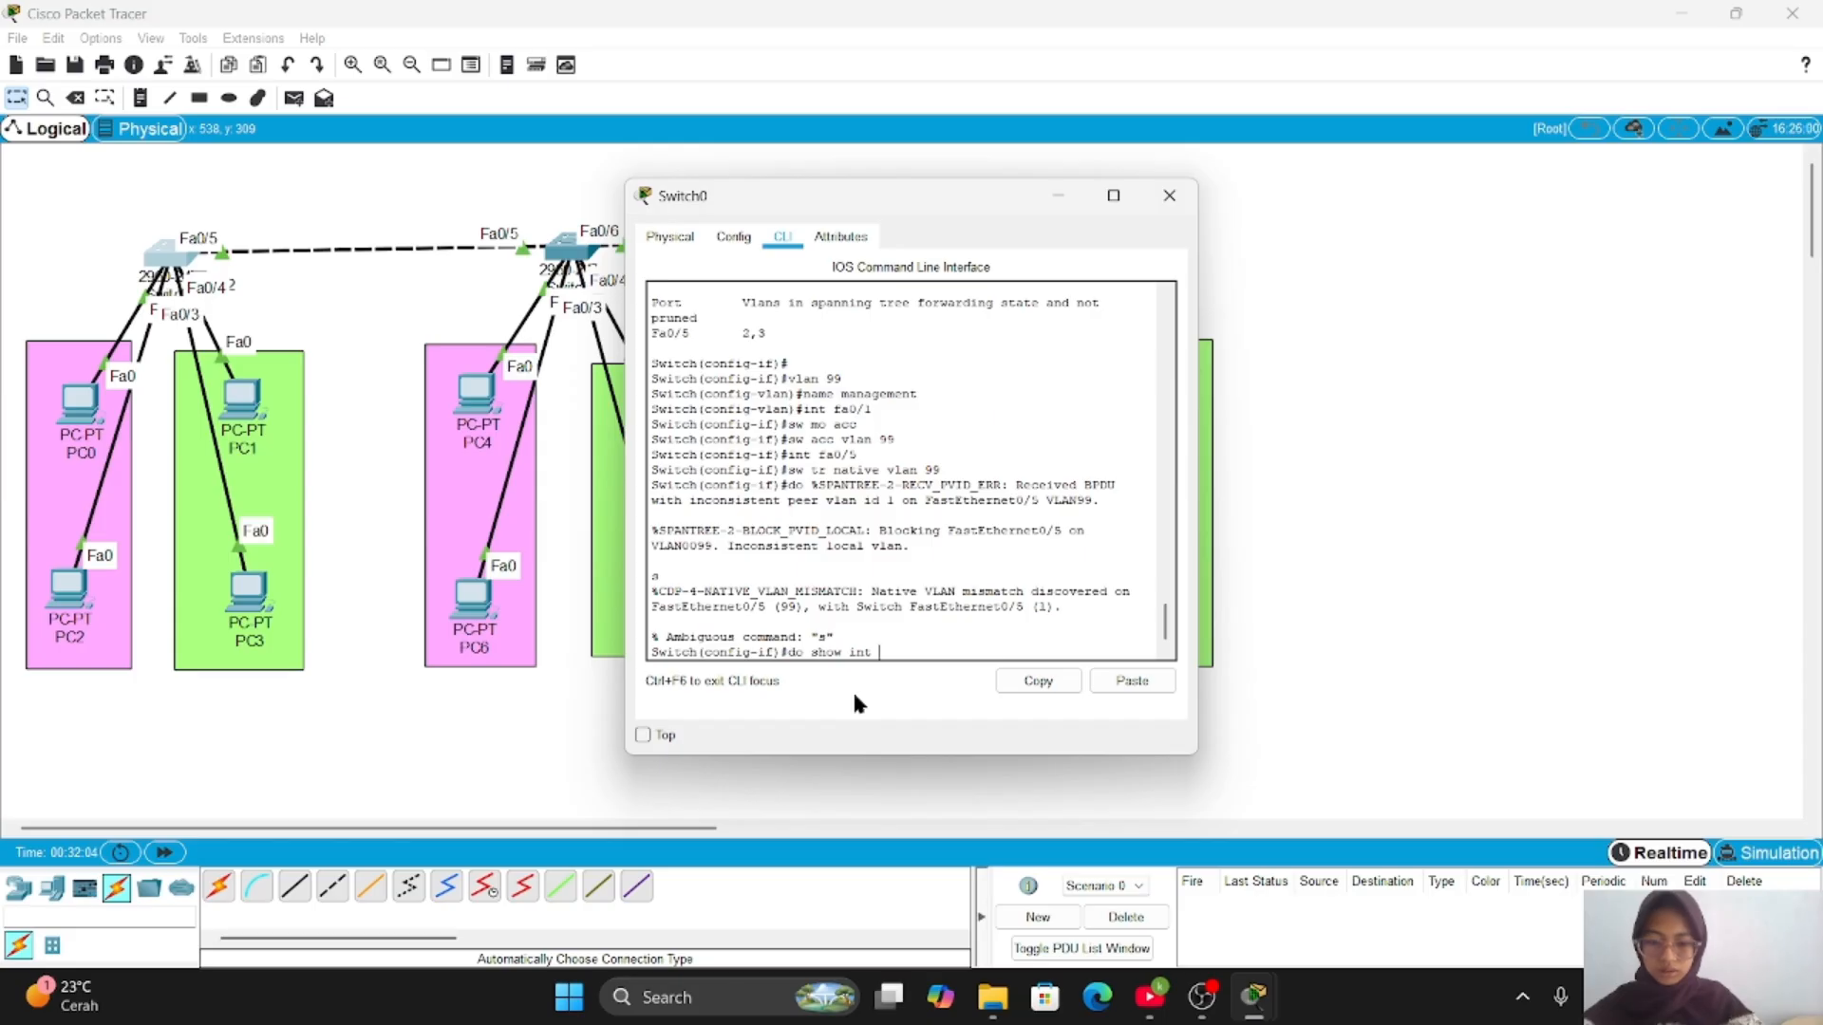
# - Show Switch0's trunk interfaces, check the native VLAN of Fa0/5 and close the switch window
pyautogui.press('Return')
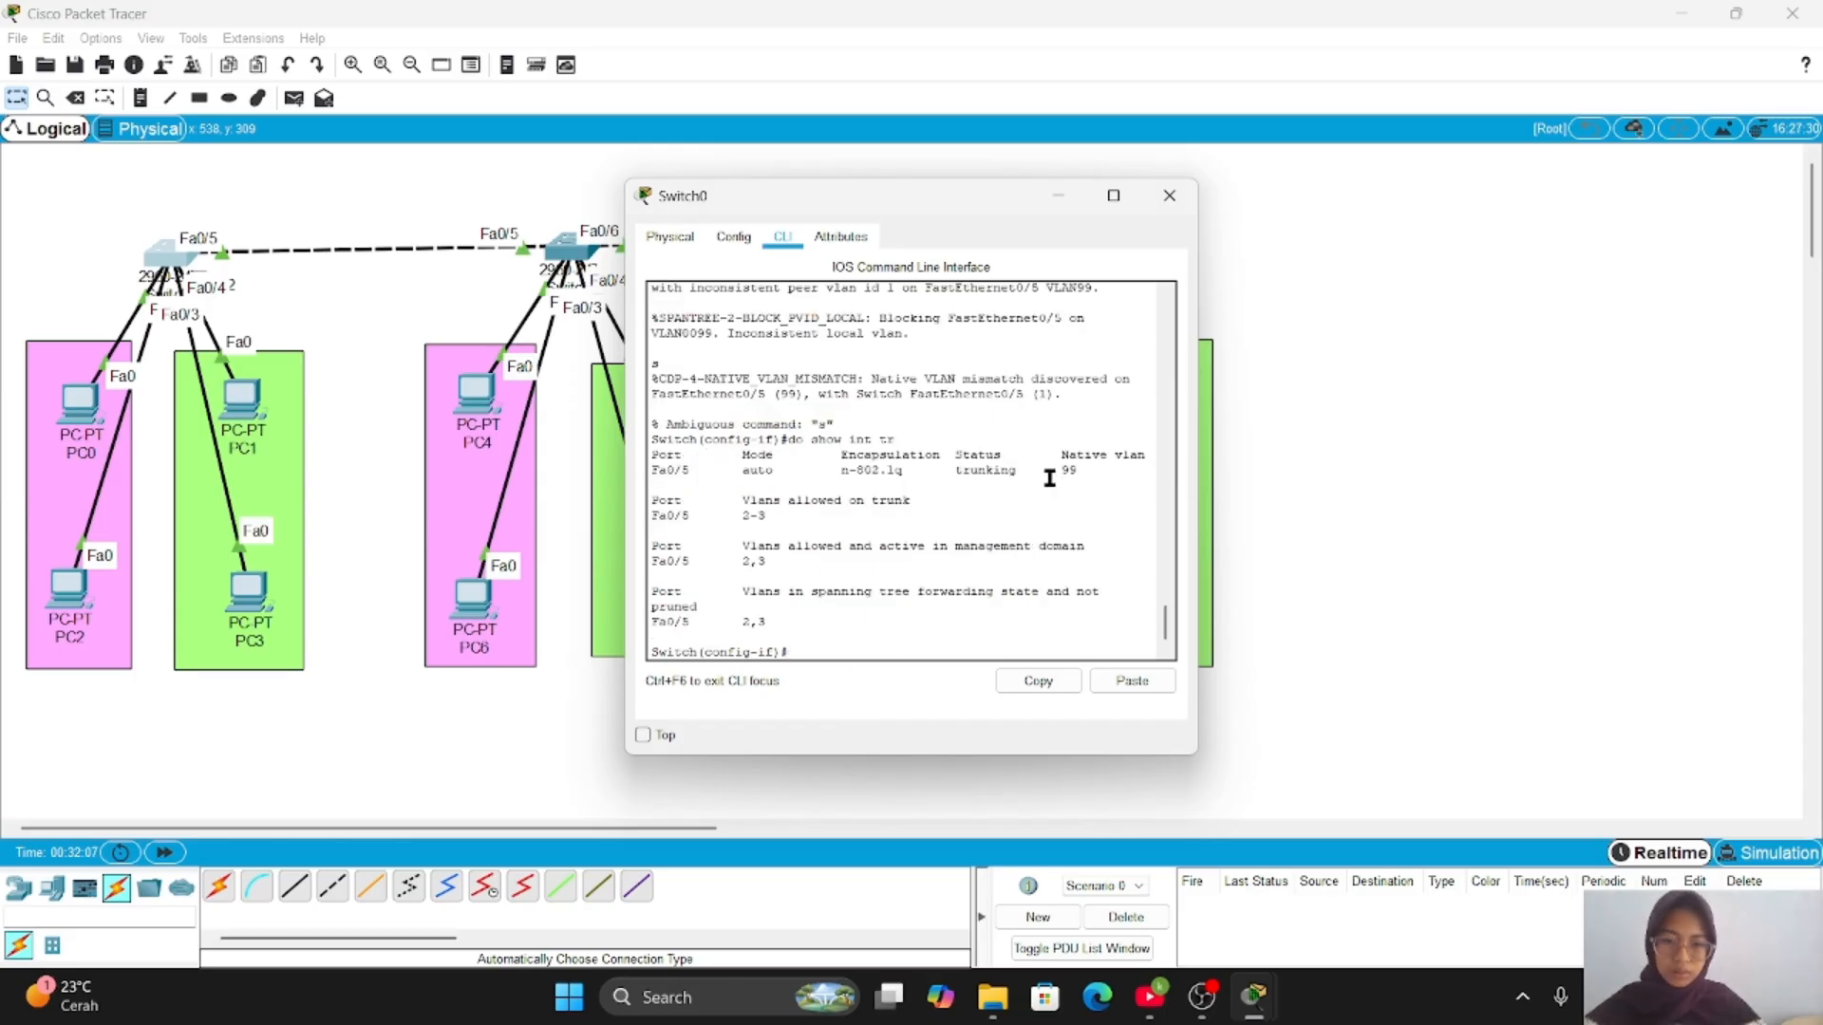
pyautogui.moveTo(1054, 471); pyautogui.dragTo(1077, 471)
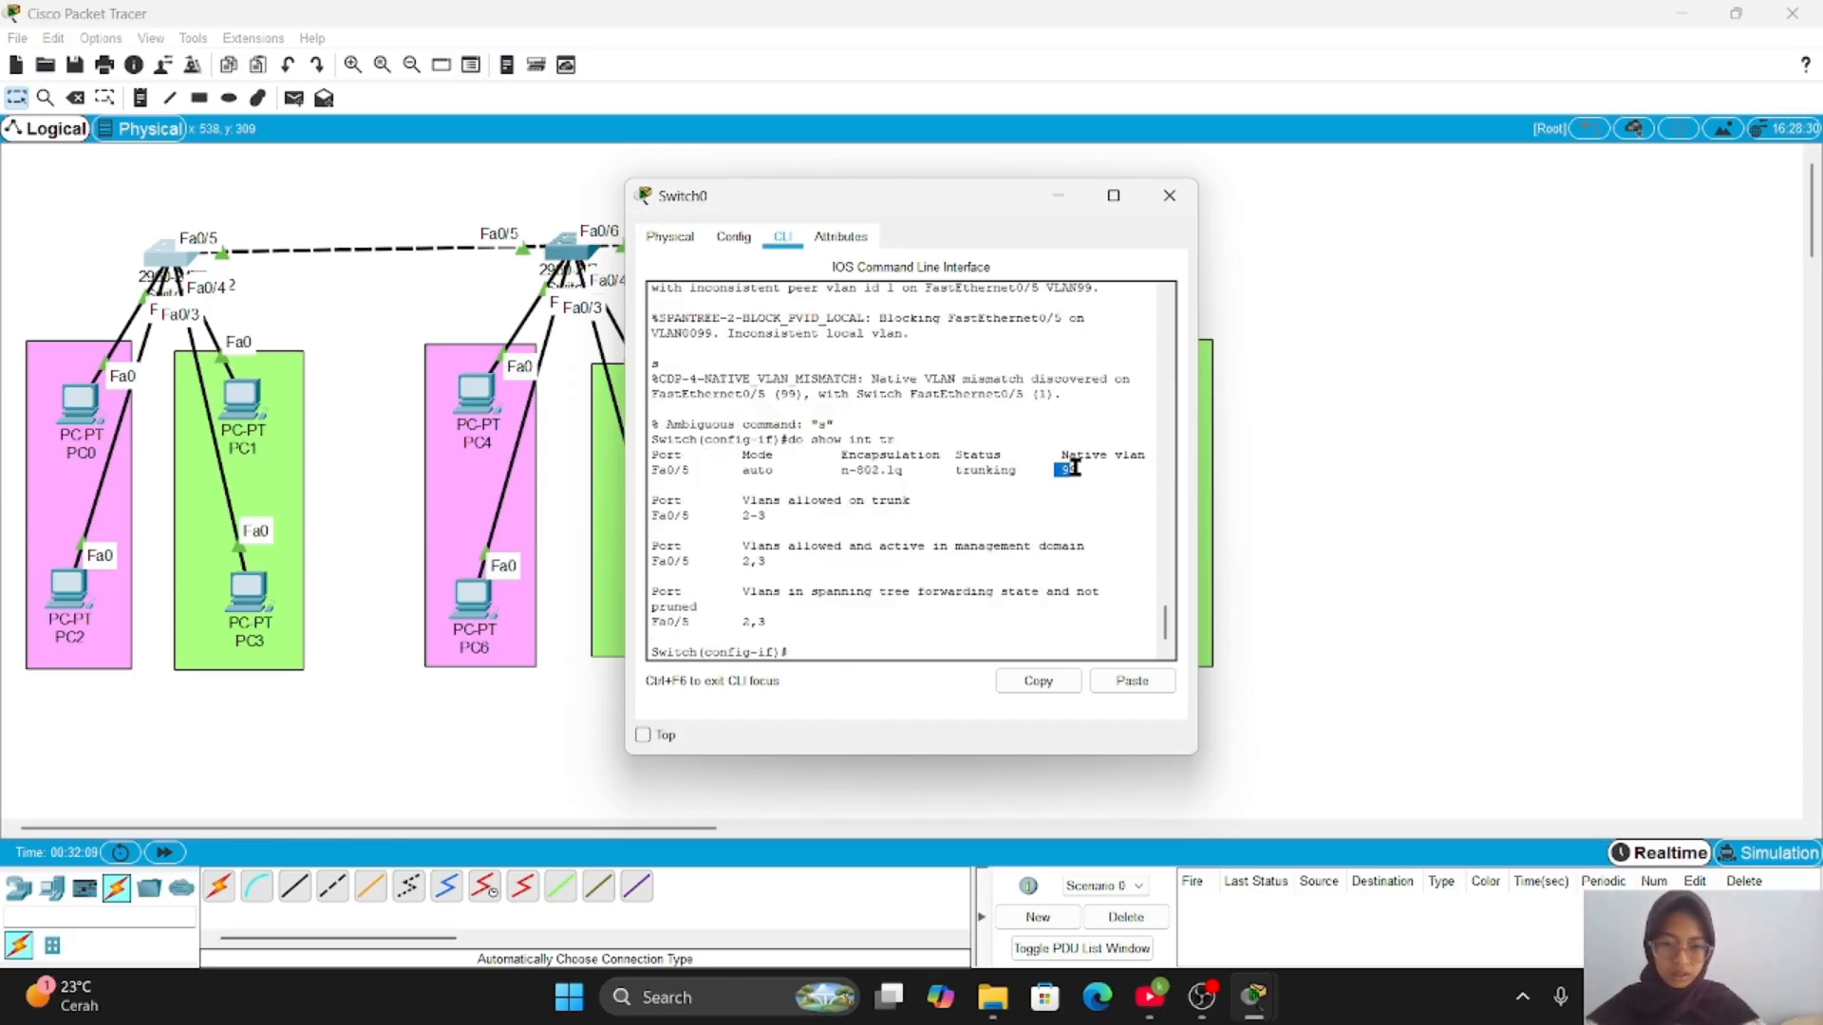
pyautogui.click(1116, 472)
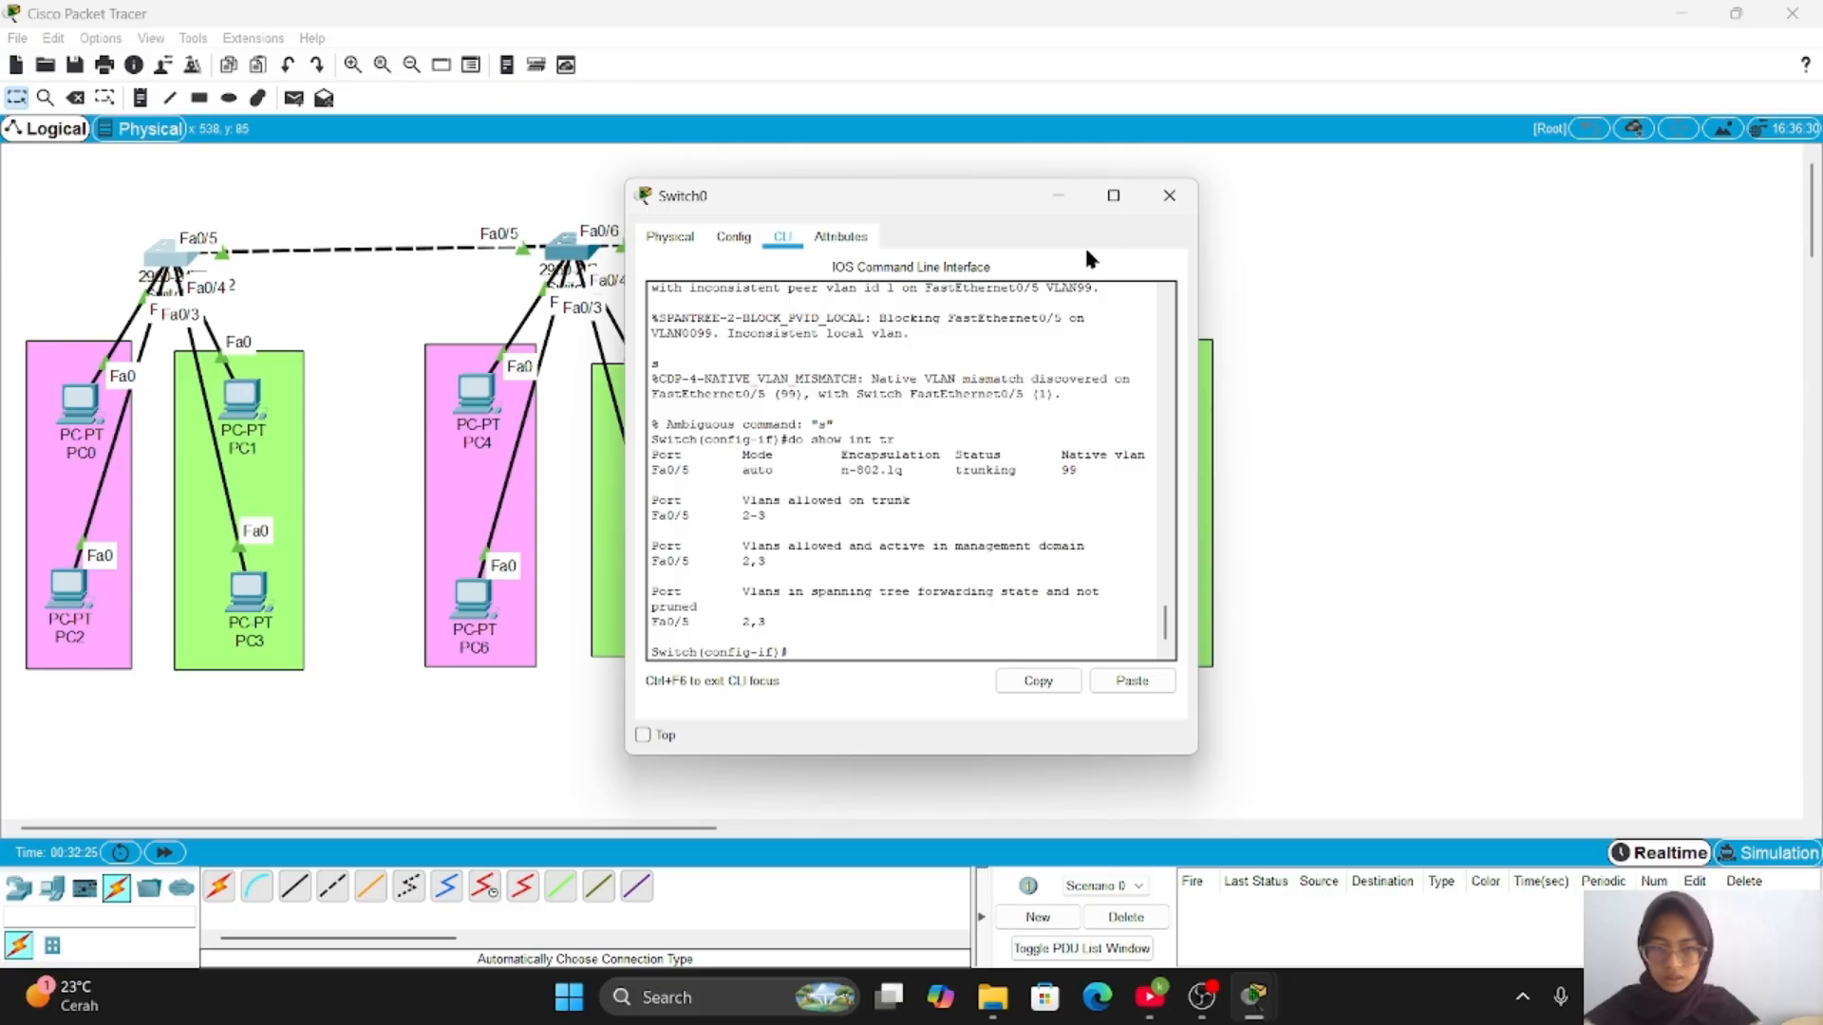
pyautogui.click(1168, 199)
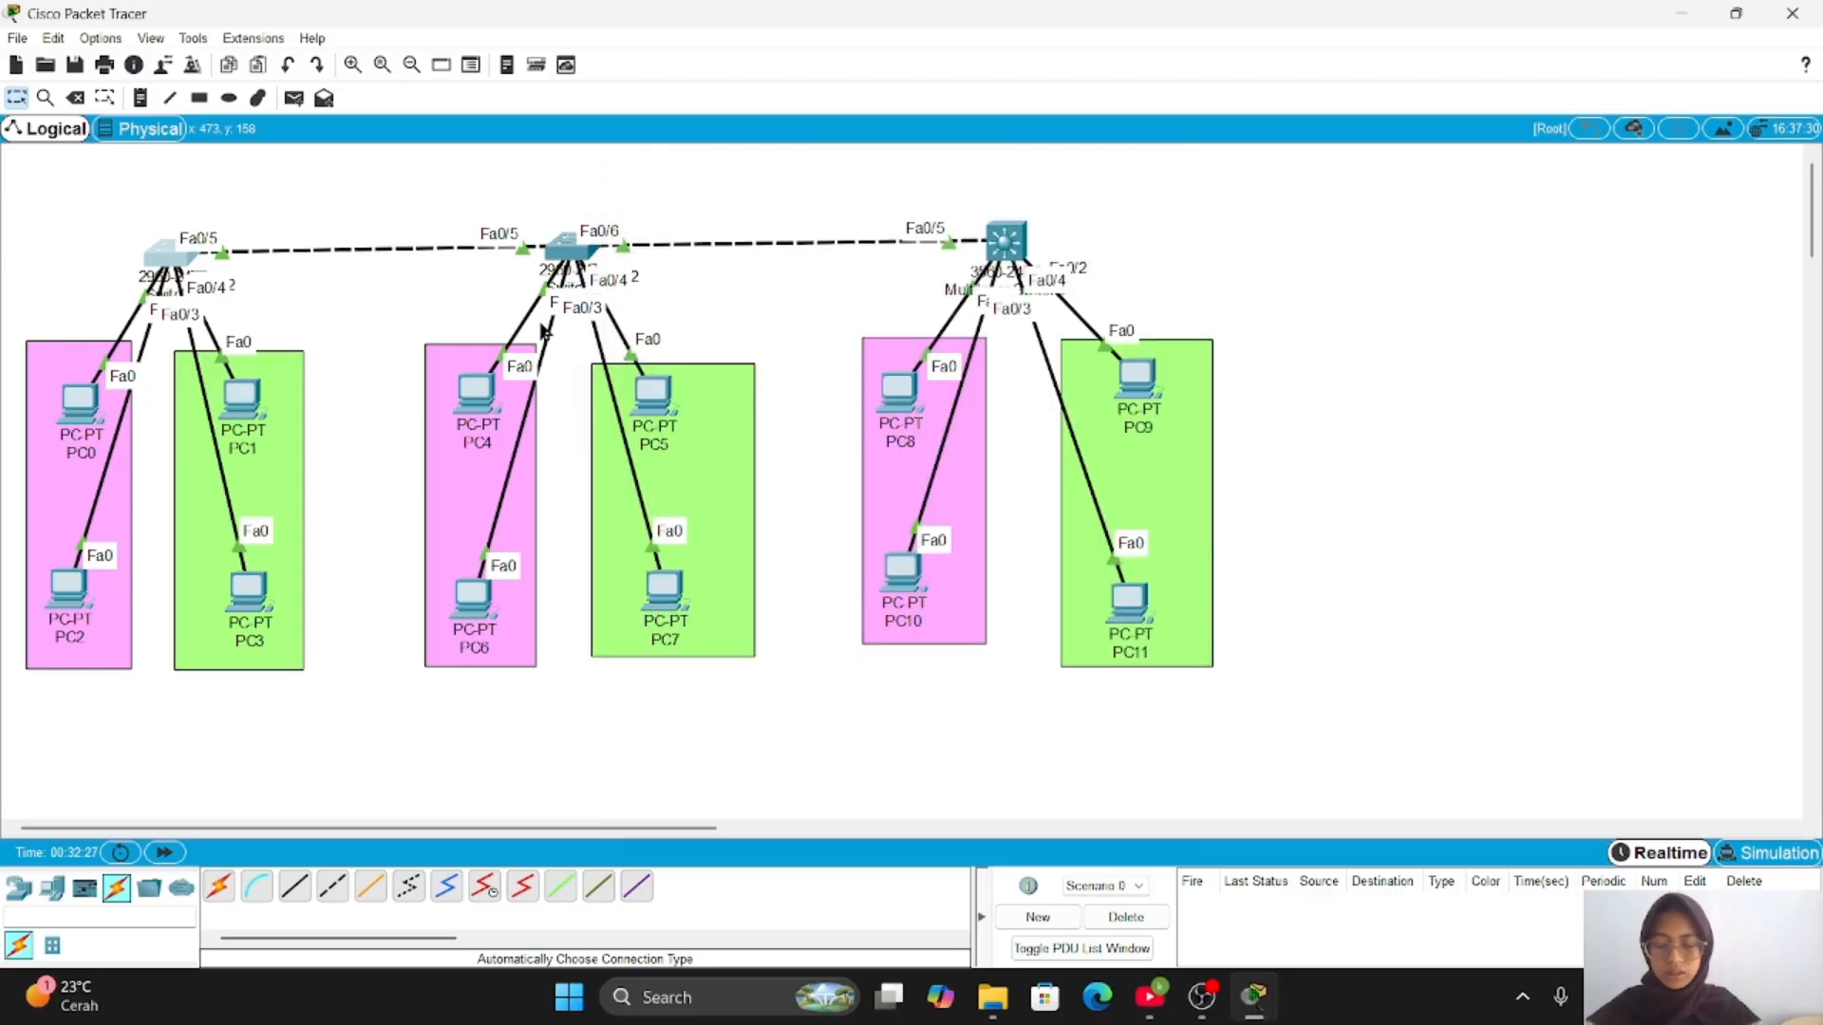
# - Open Switch1's command line and show its trunk interfaces to check their native VLANs
pyautogui.click(573, 247)
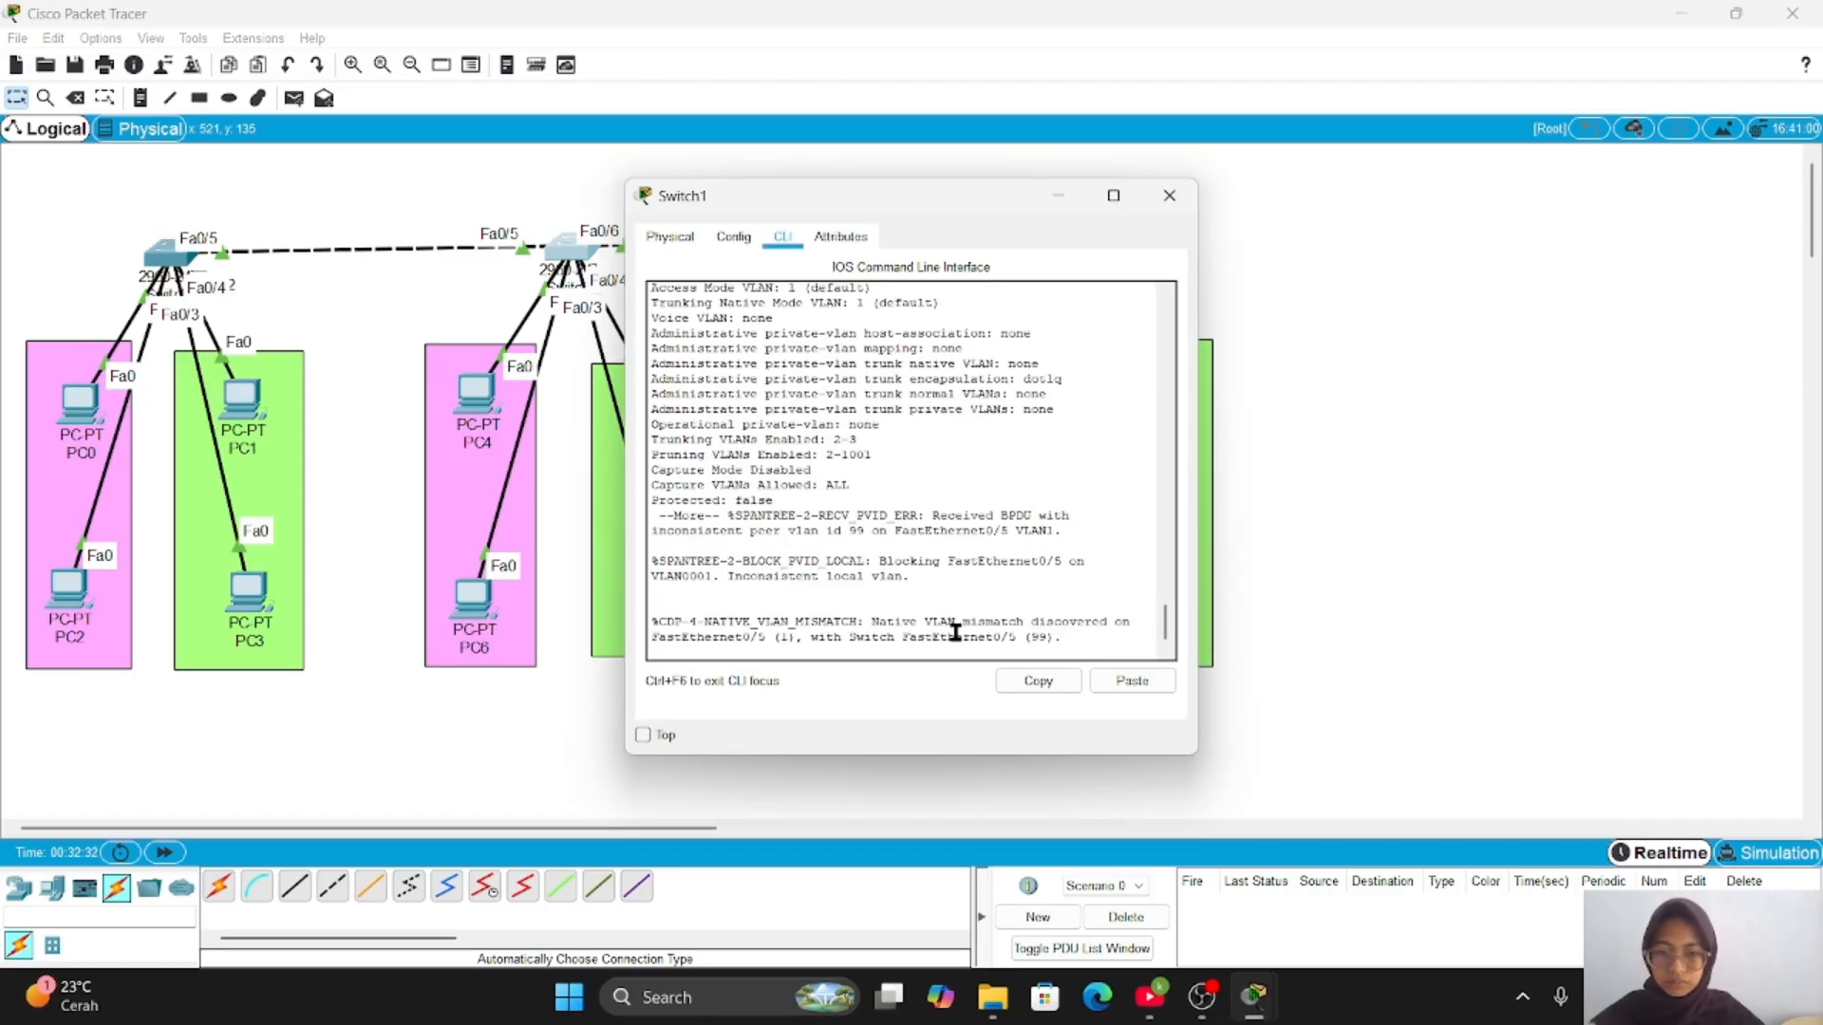
pyautogui.press('space')
pyautogui.write('en ')
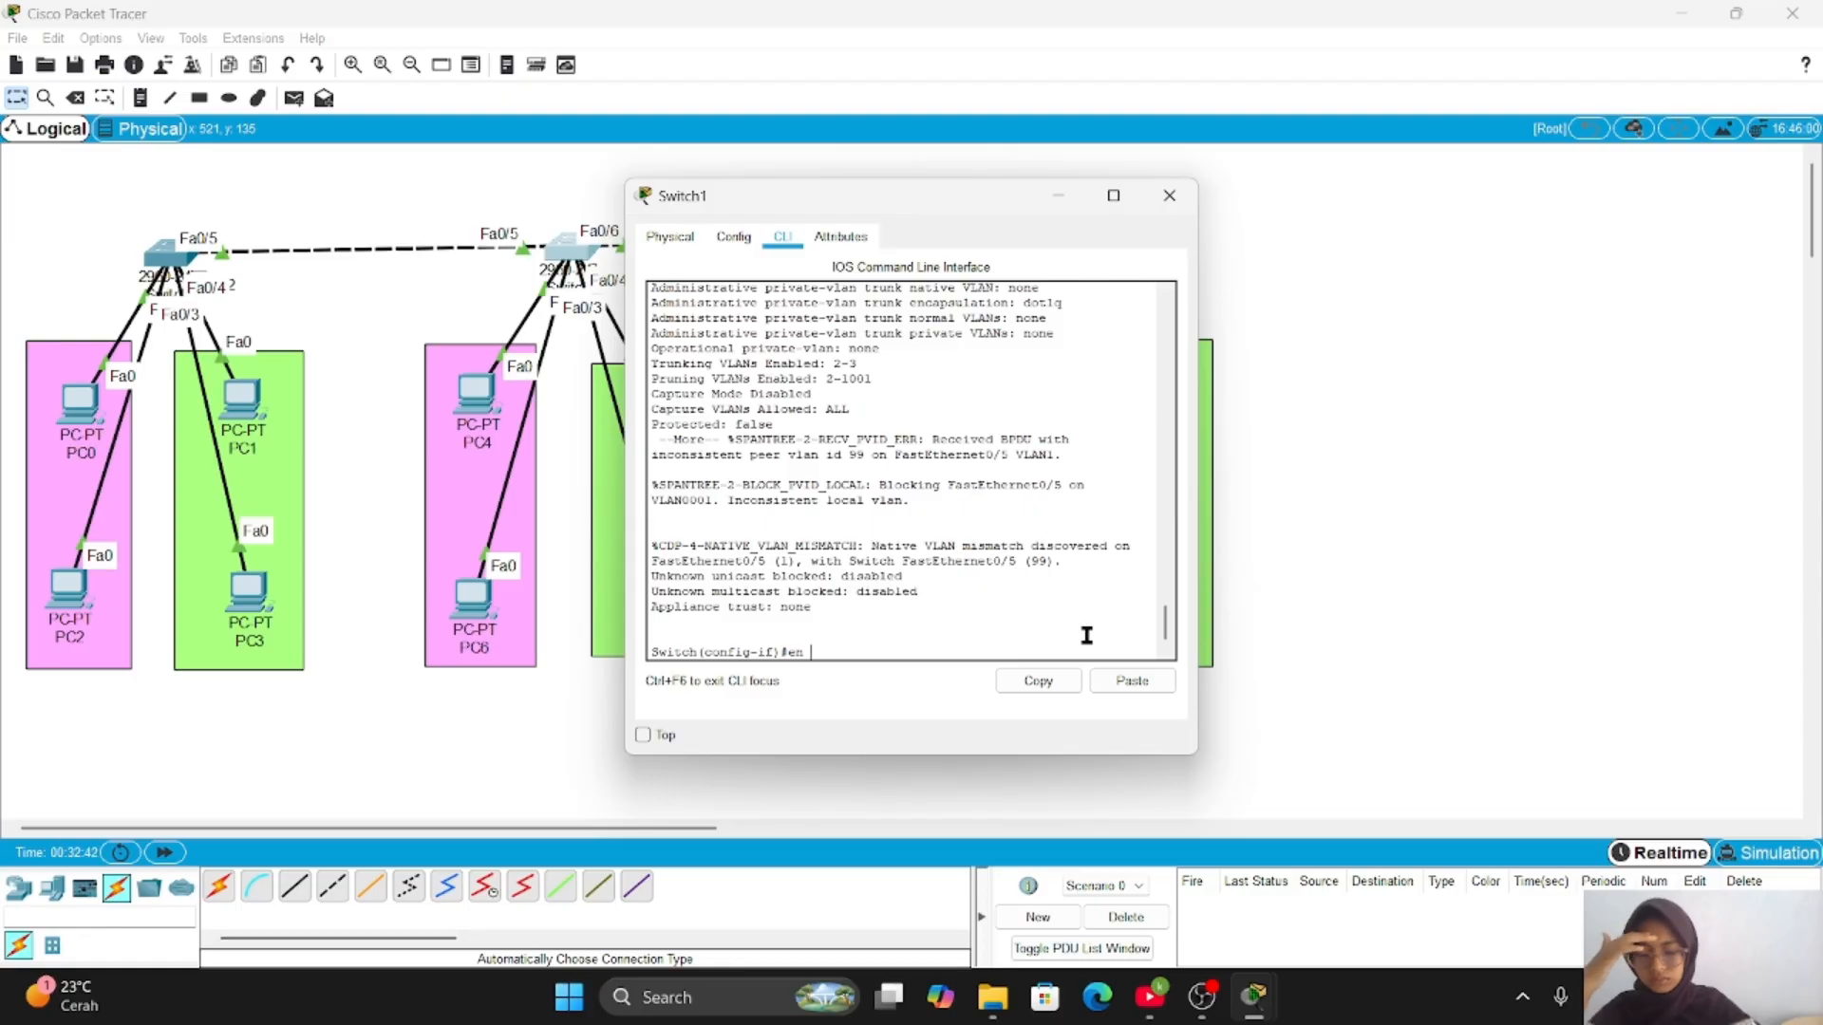
pyautogui.write('conf t')
pyautogui.press('Return')
pyautogui.write('en')
pyautogui.press('Return')
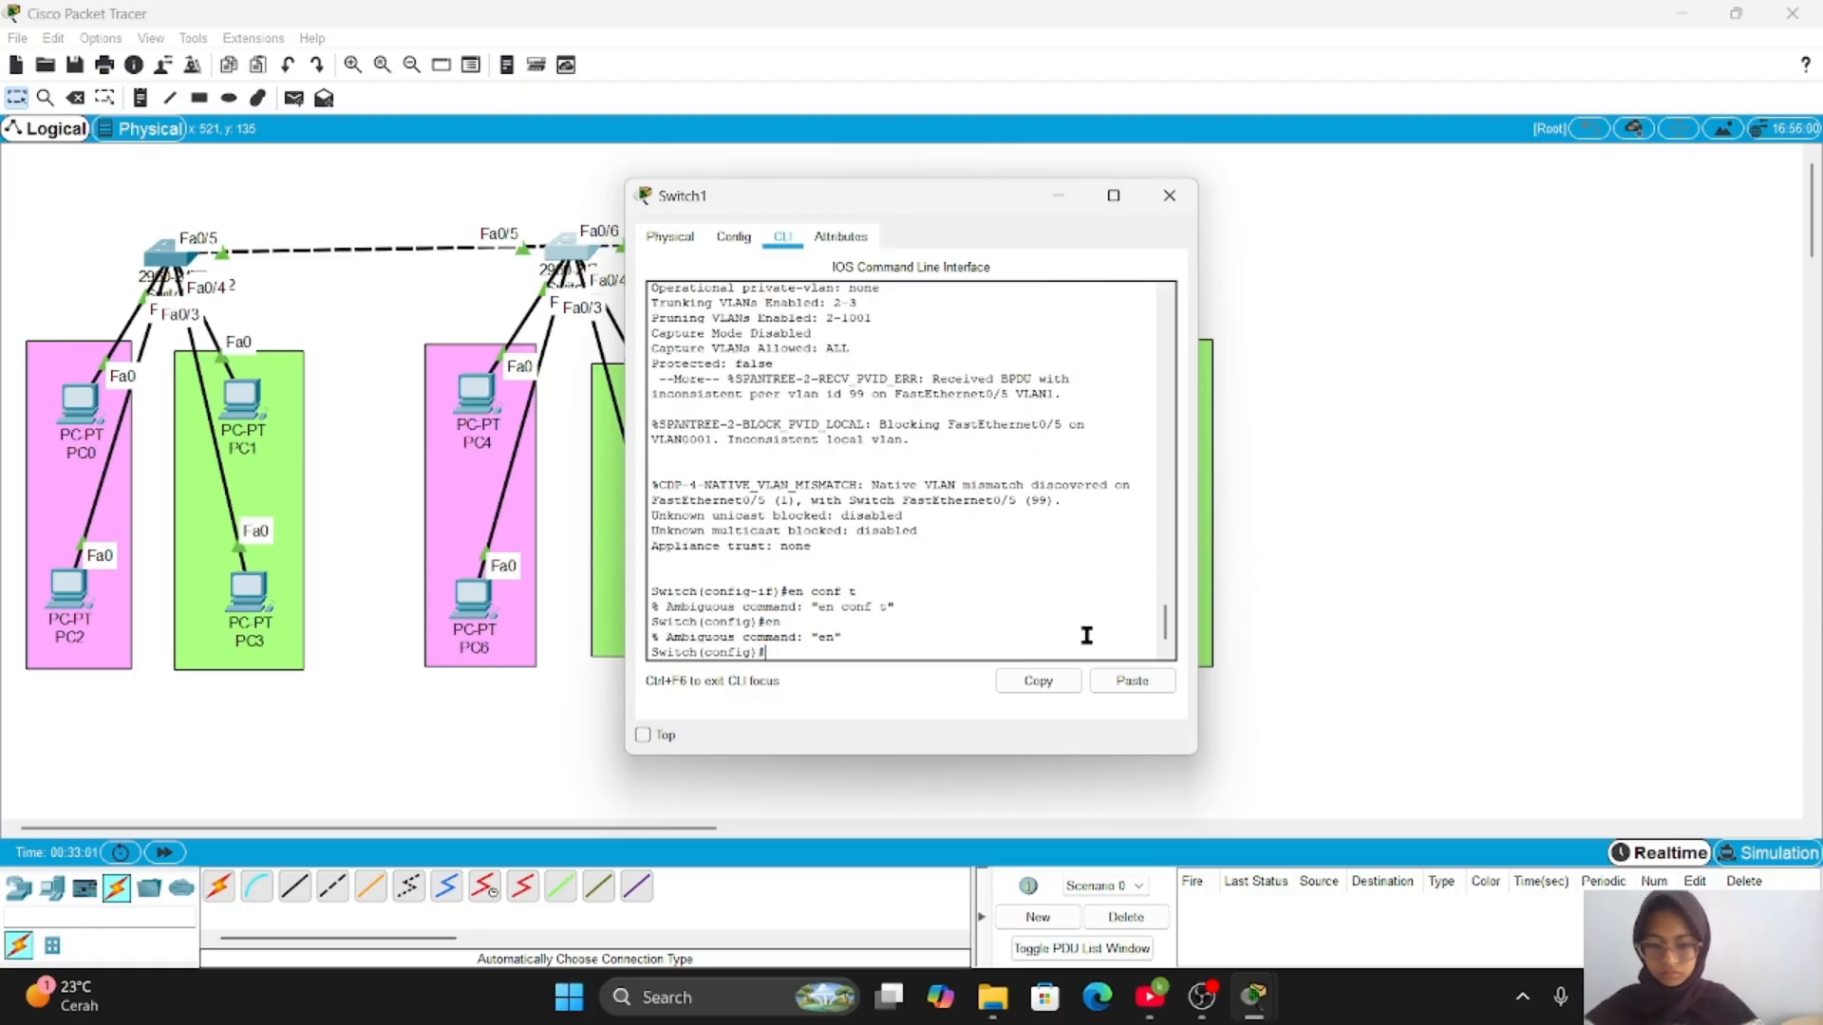
pyautogui.write('do show int tr')
pyautogui.press('Return')
# - Set the trunk native VLAN of Switch1's Fa0/5 interface to 99
pyautogui.write('int fa0')
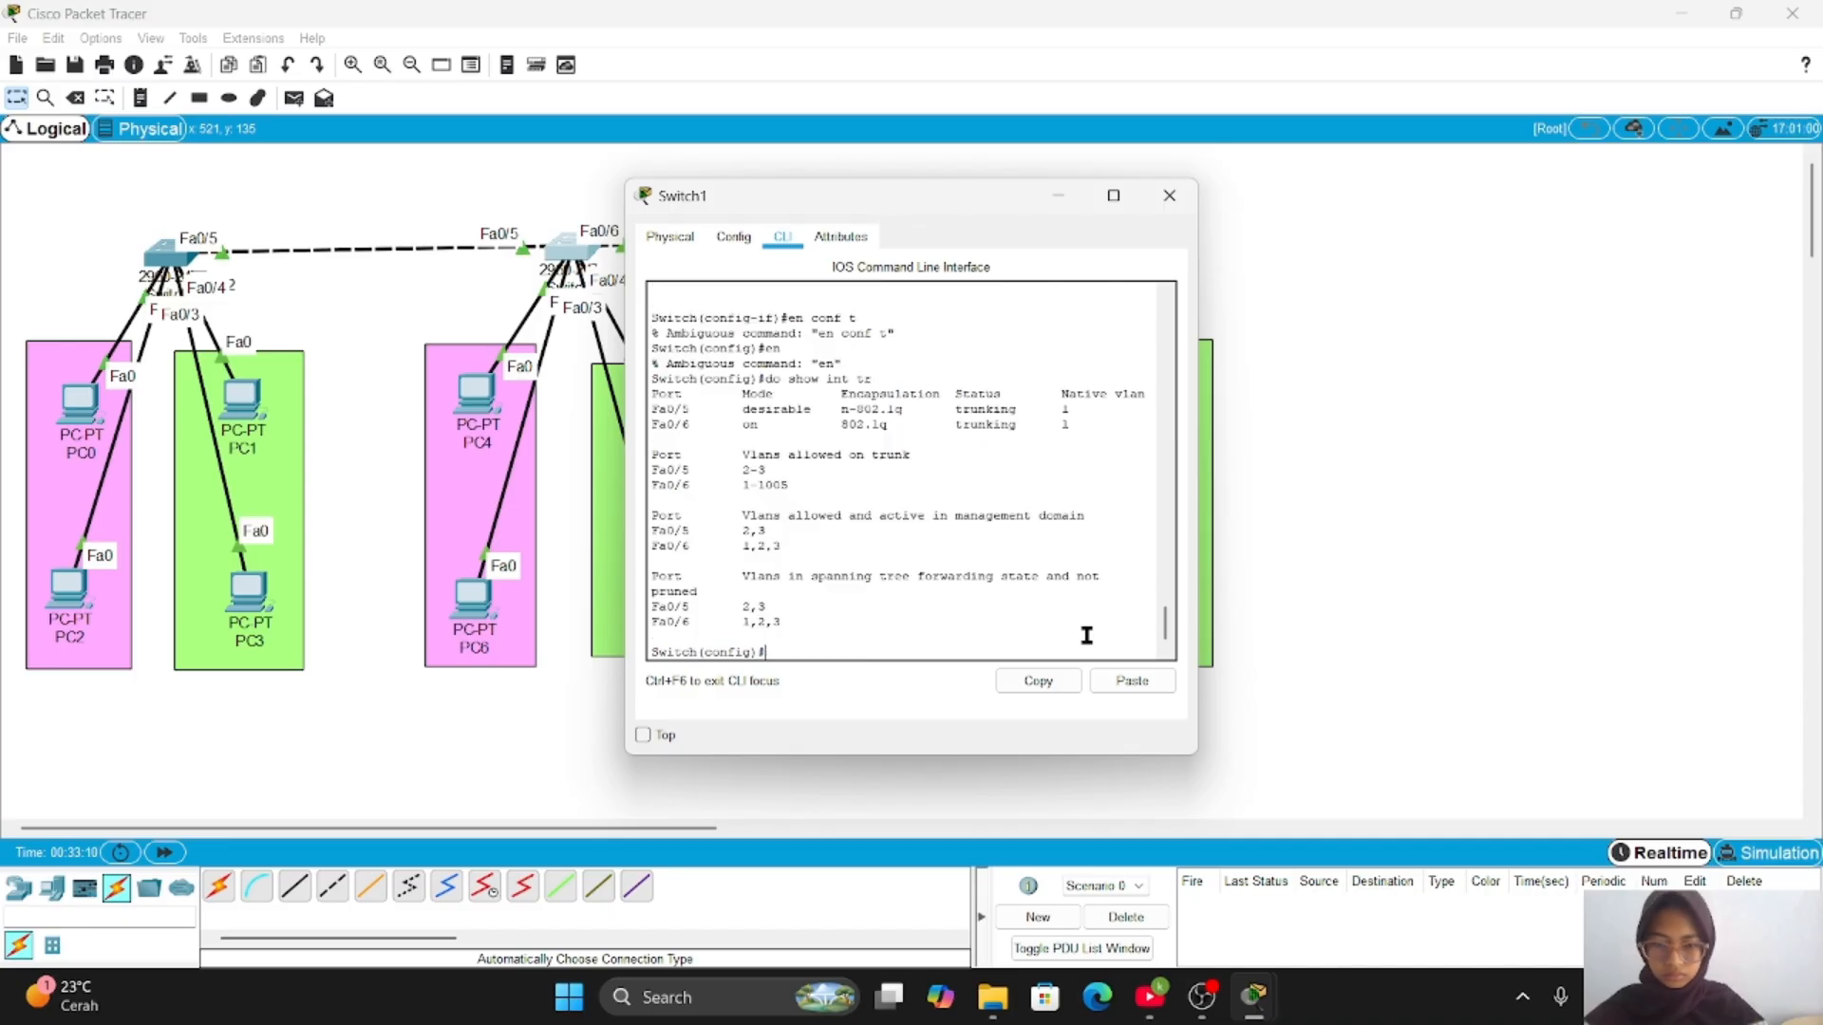
pyautogui.write('/5')
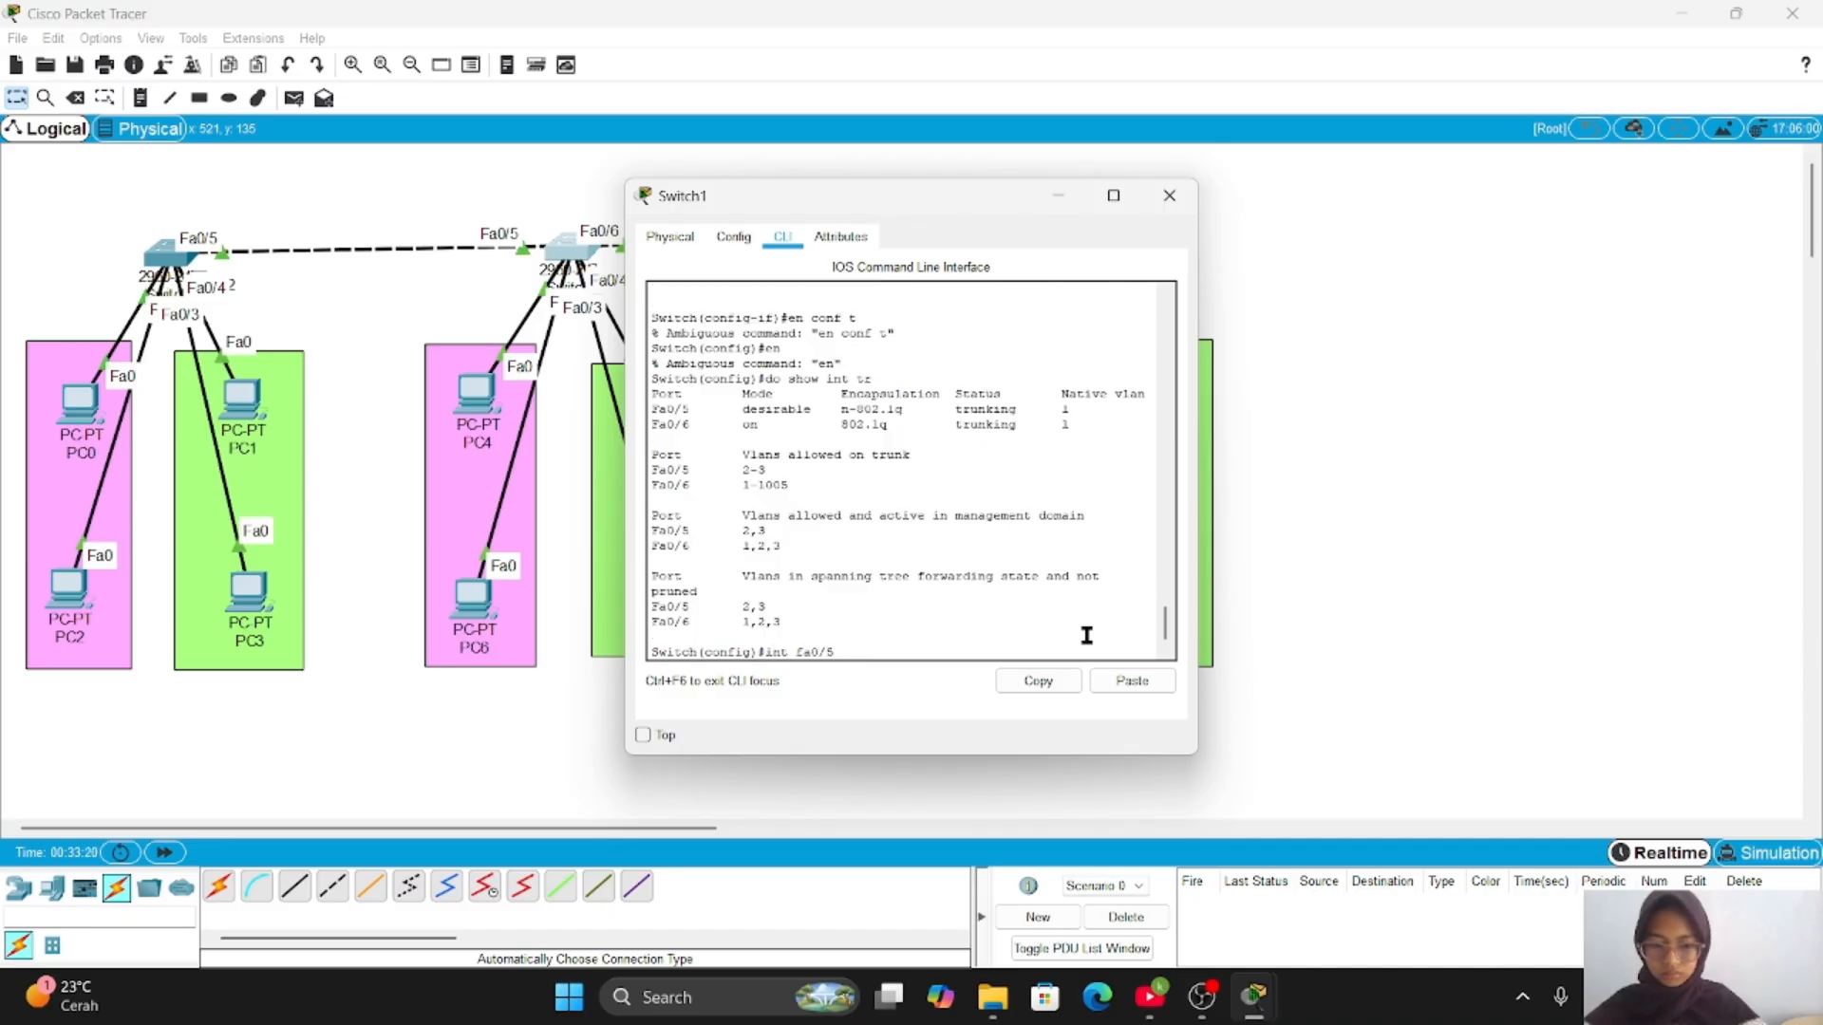
pyautogui.press('Return')
pyautogui.write('show')
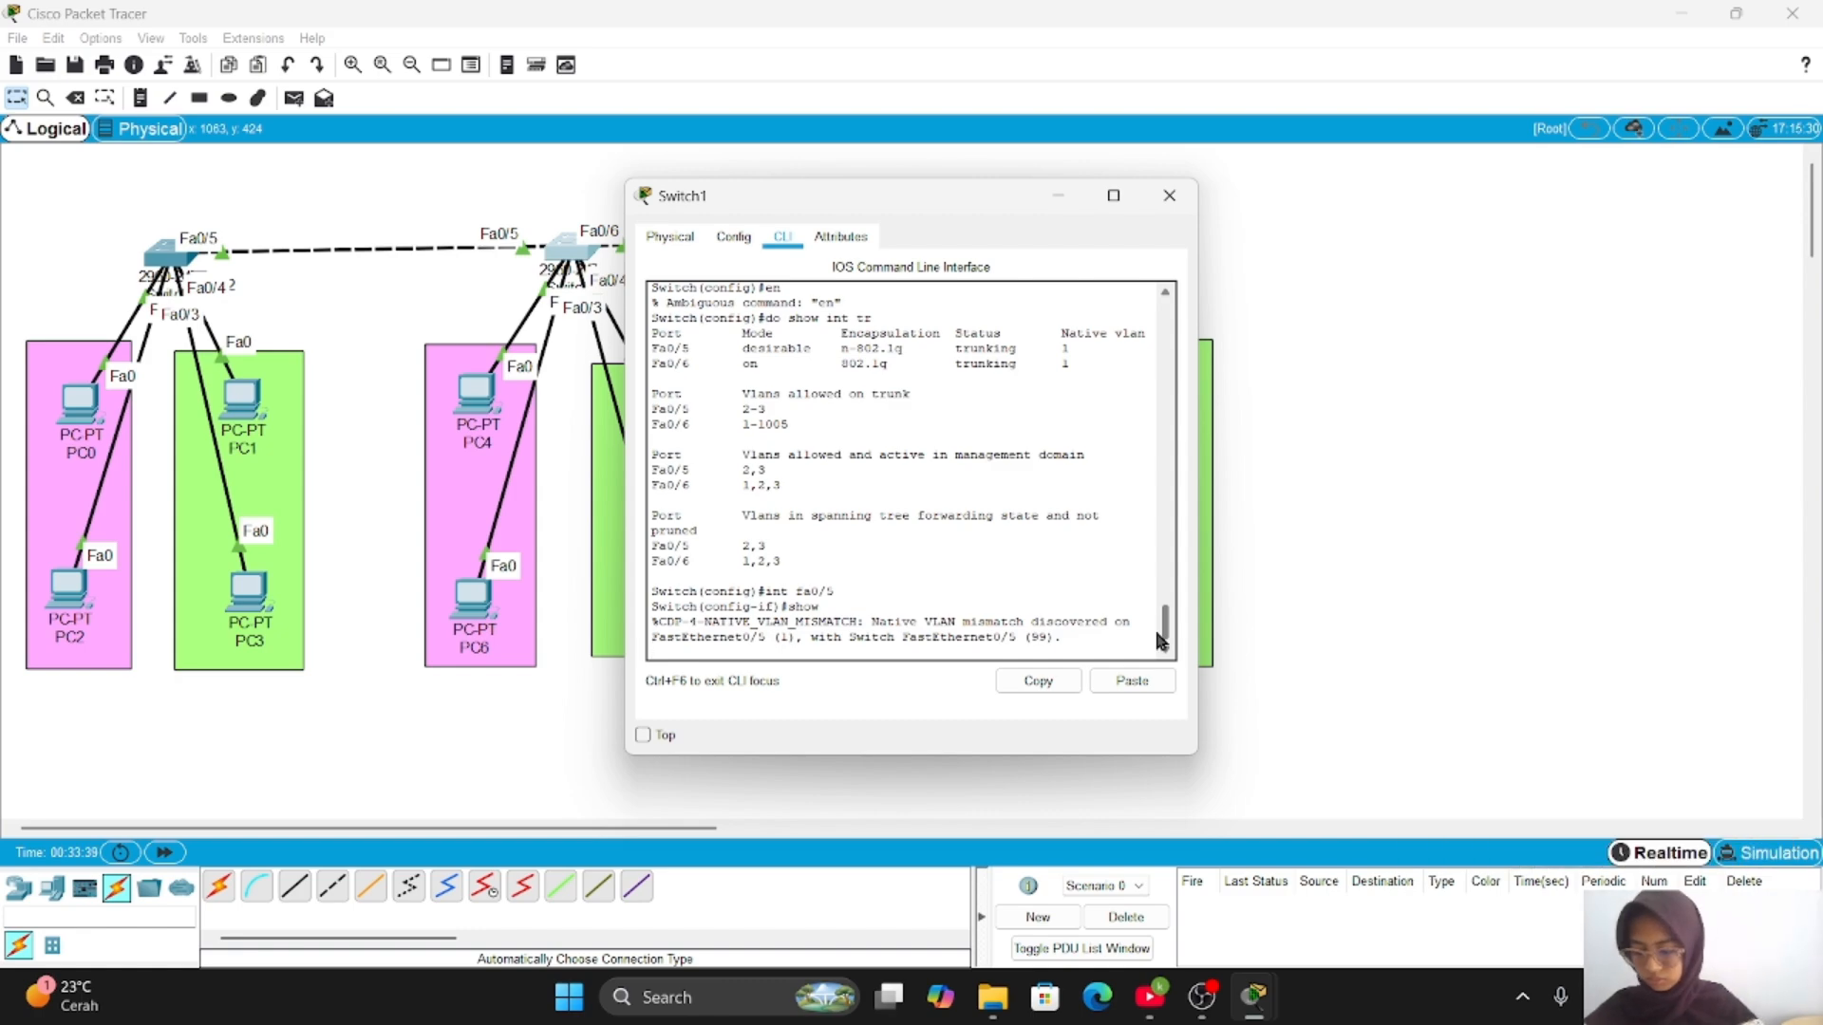
pyautogui.write('tr')
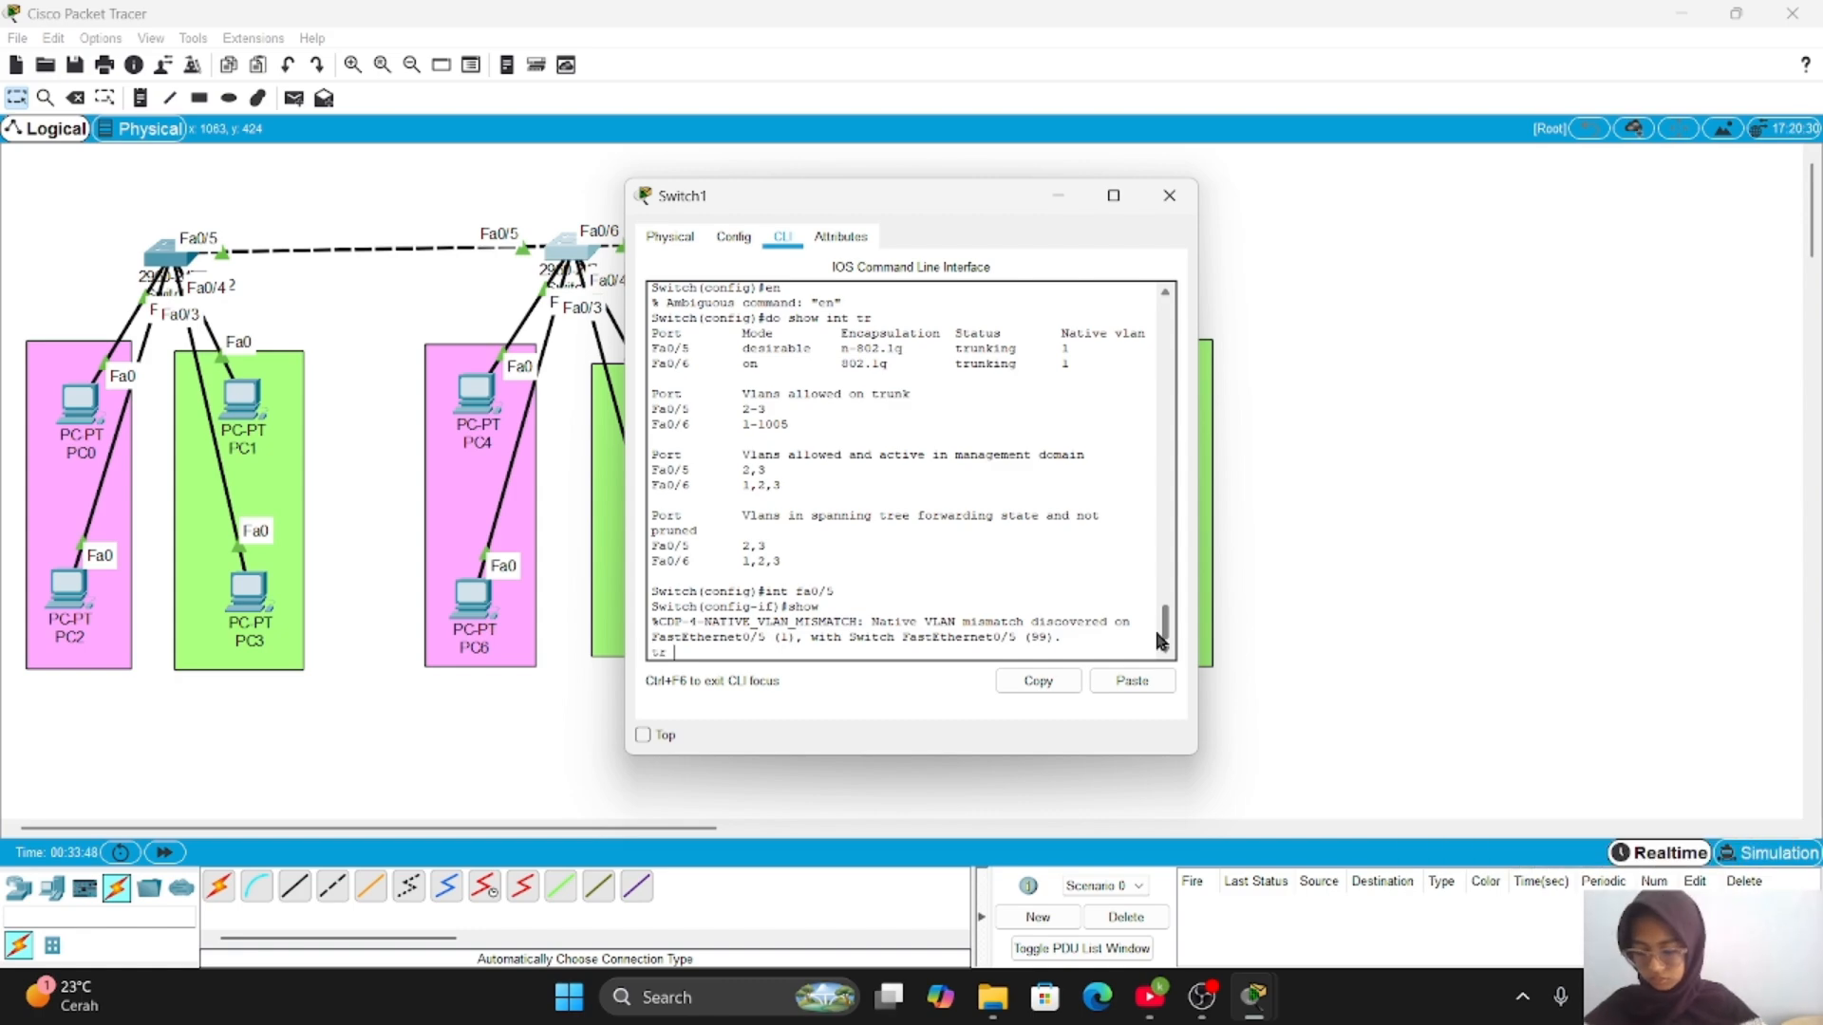
pyautogui.write(' n')
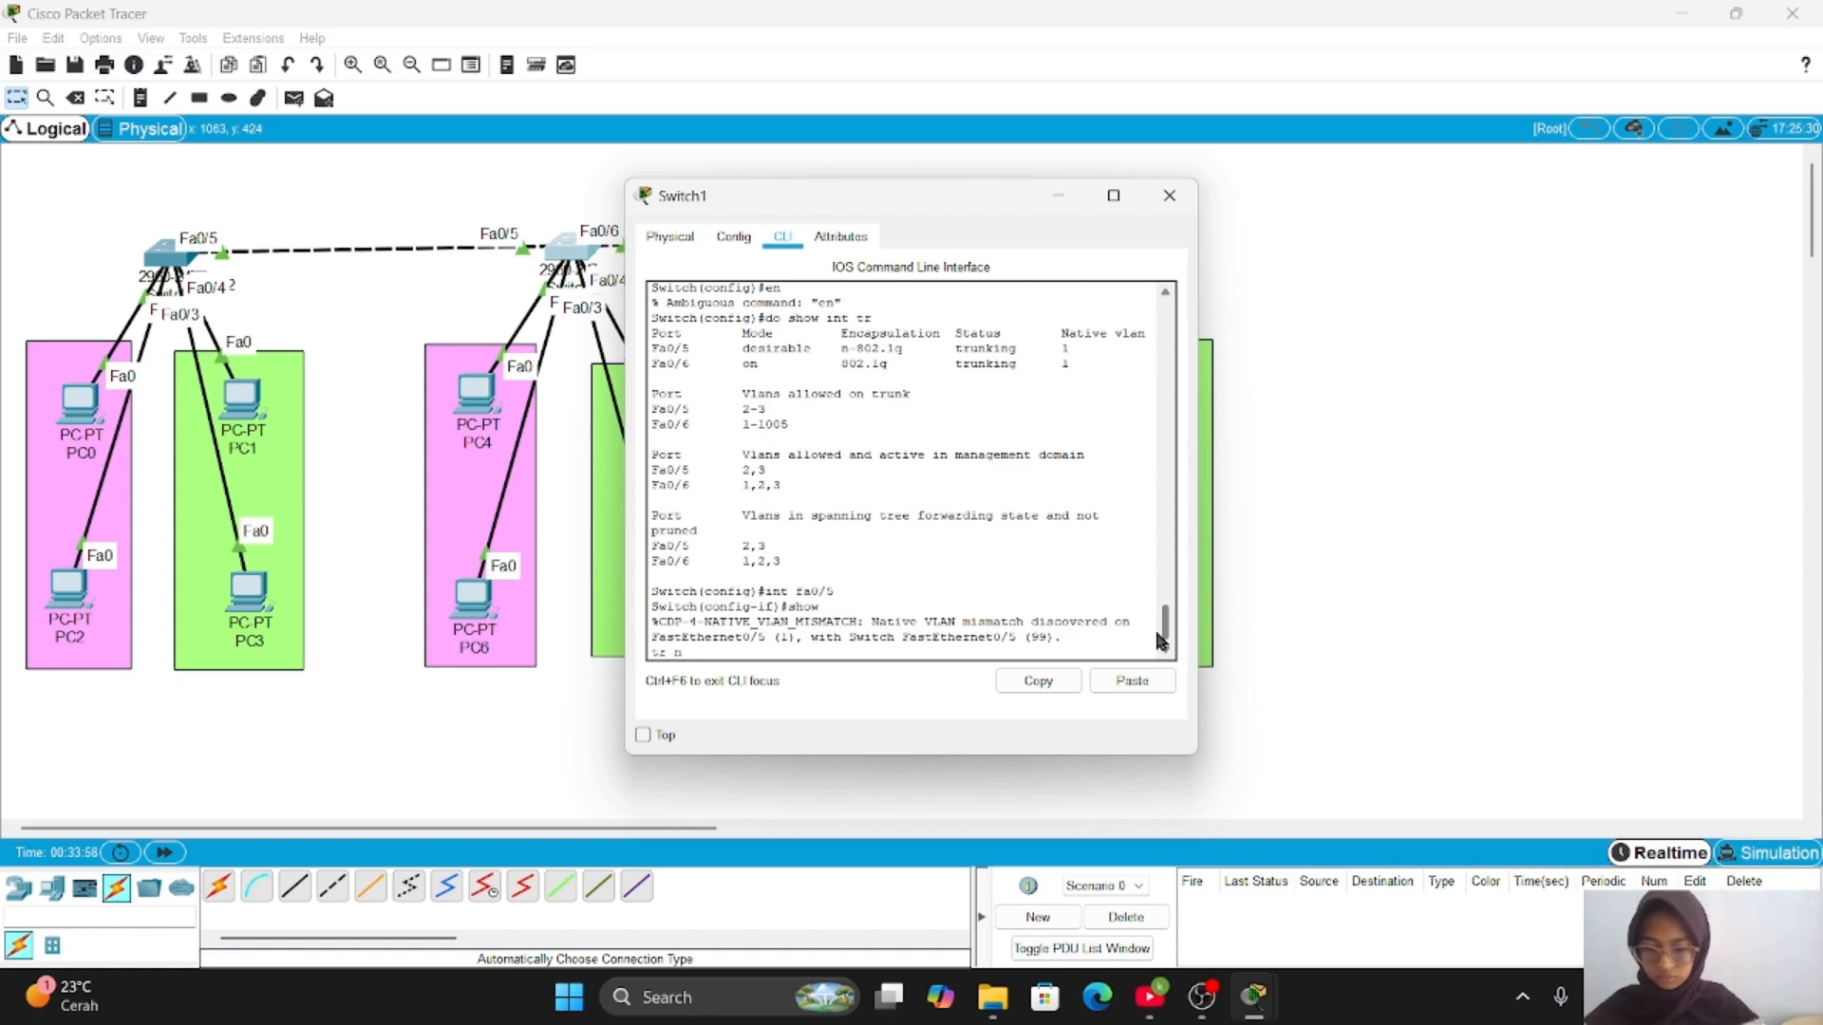
pyautogui.write('ative vlan 99')
pyautogui.press('Return')
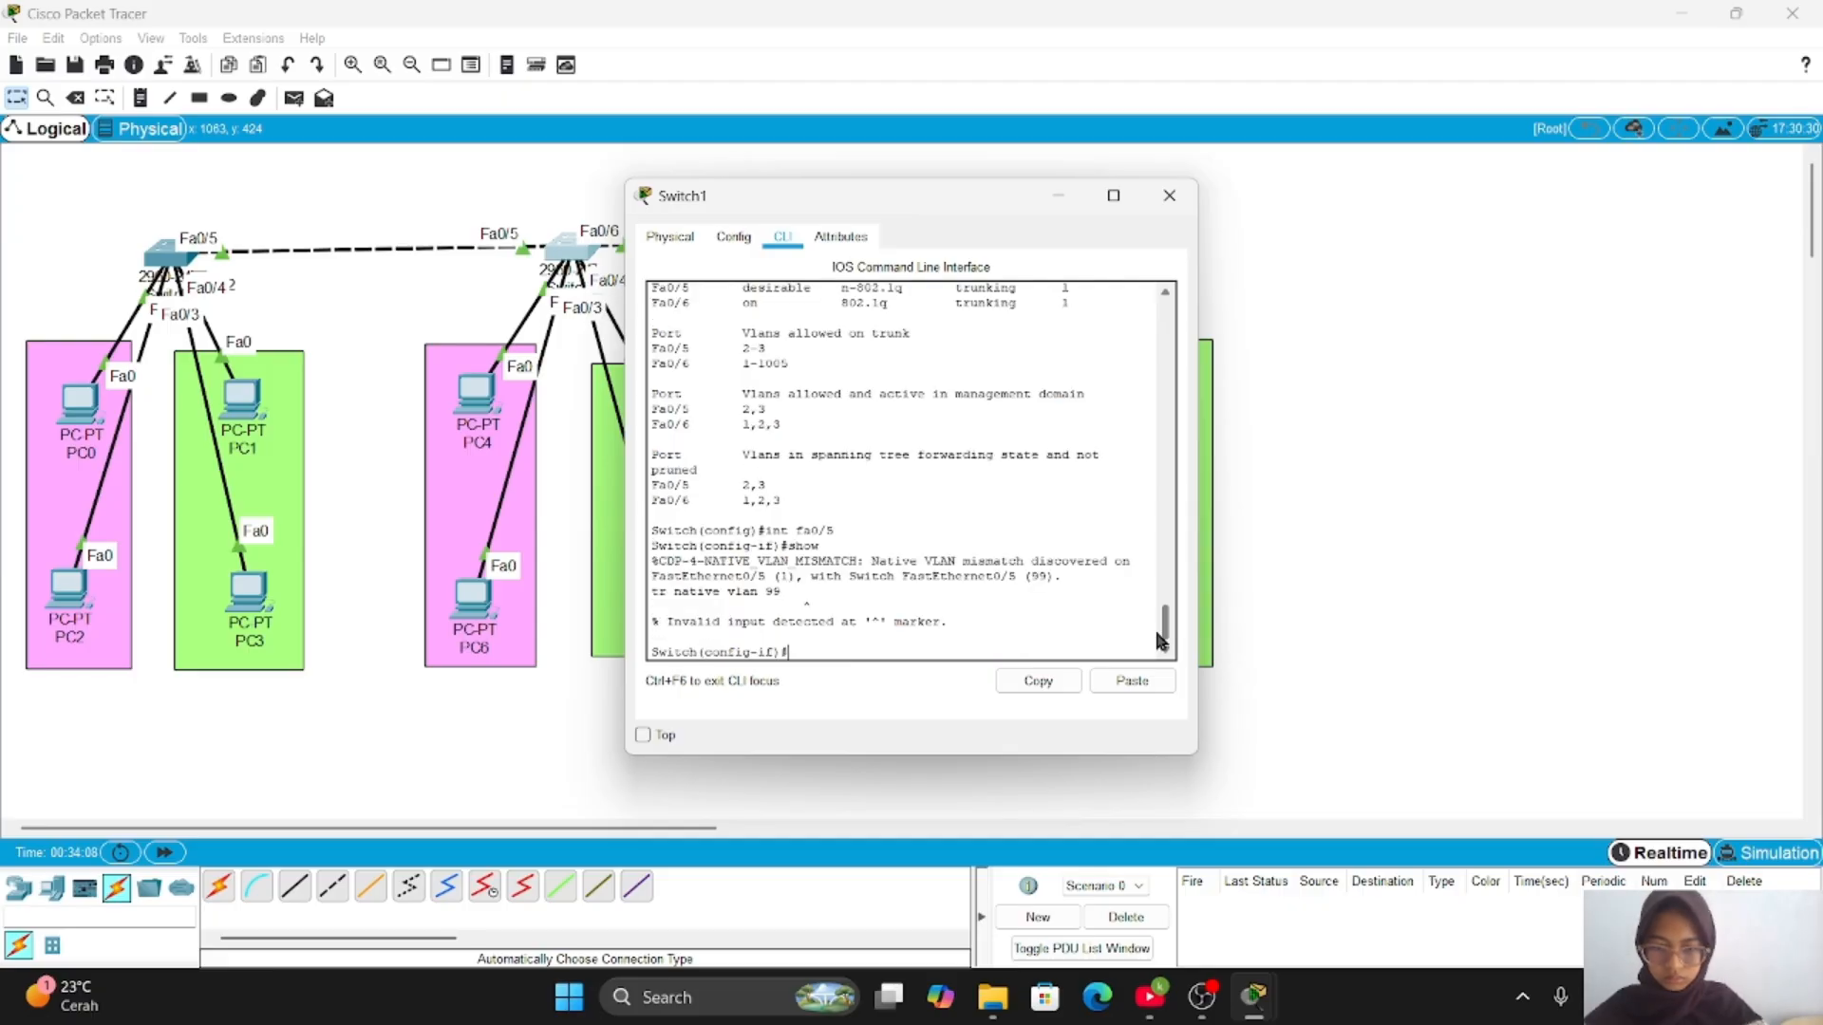
pyautogui.write('sw tr nat')
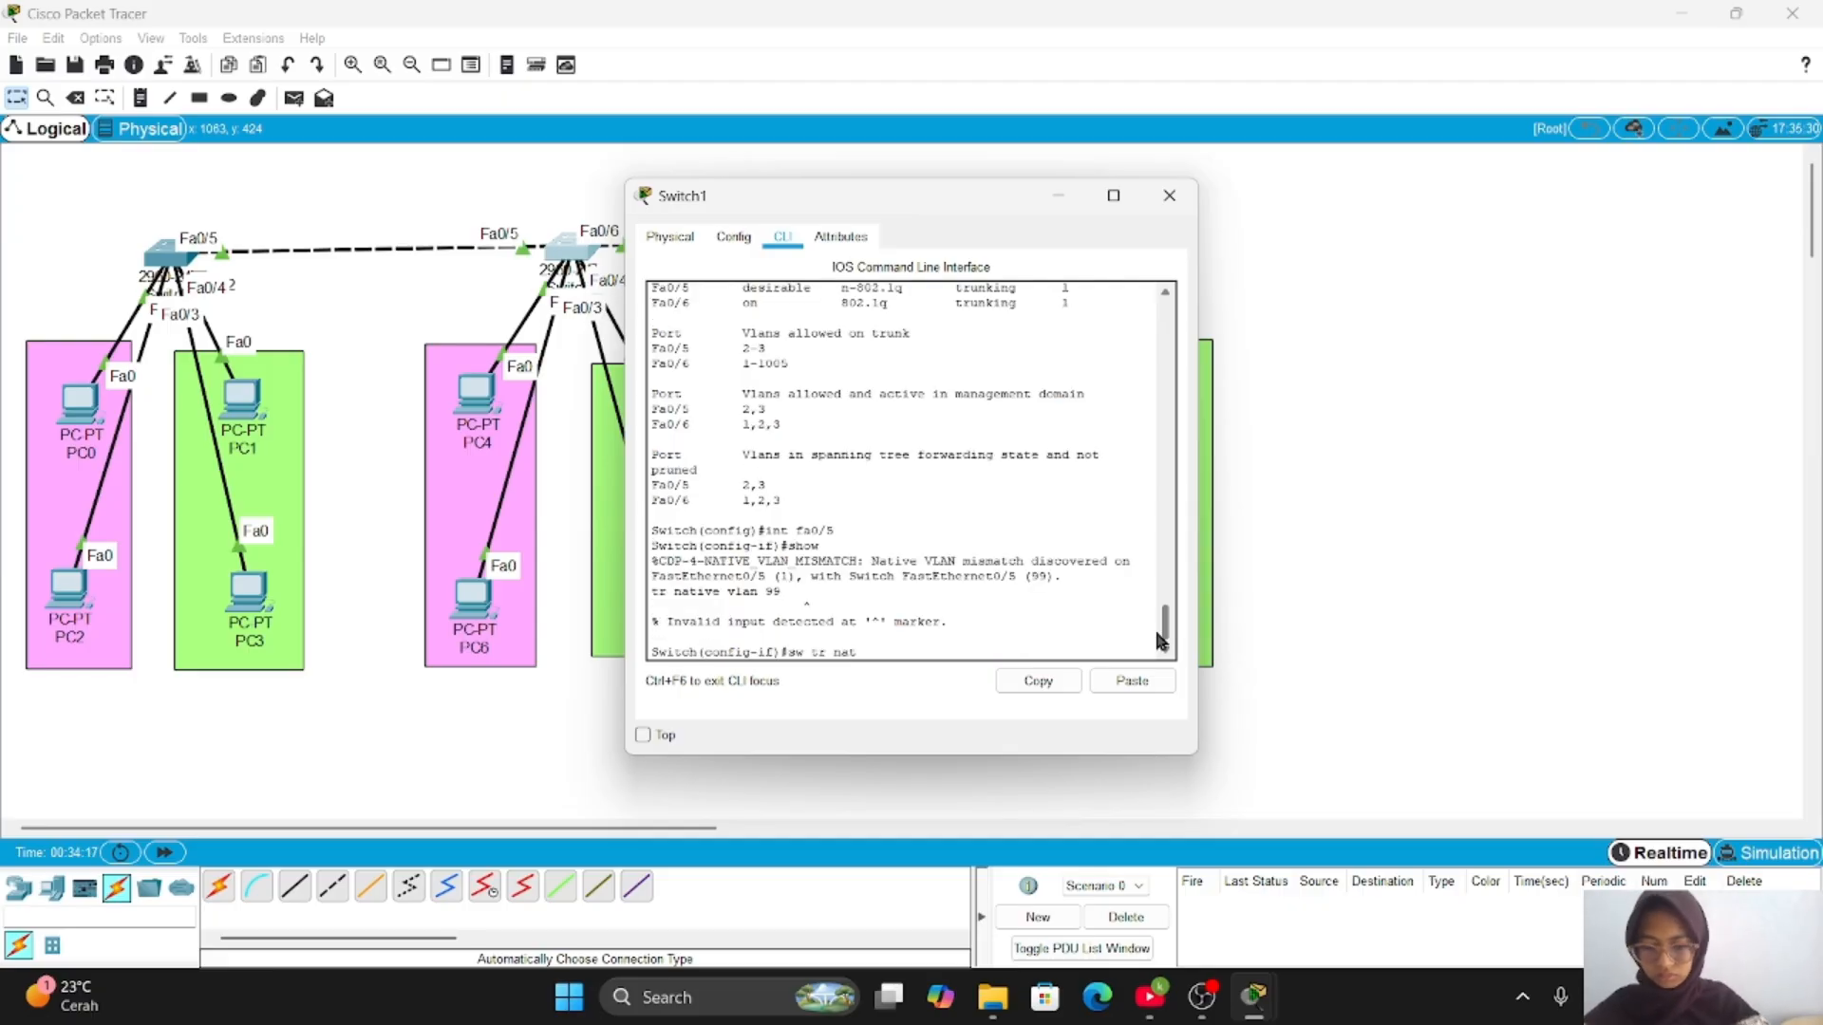
pyautogui.write('ive vlan 99')
pyautogui.press('Return')
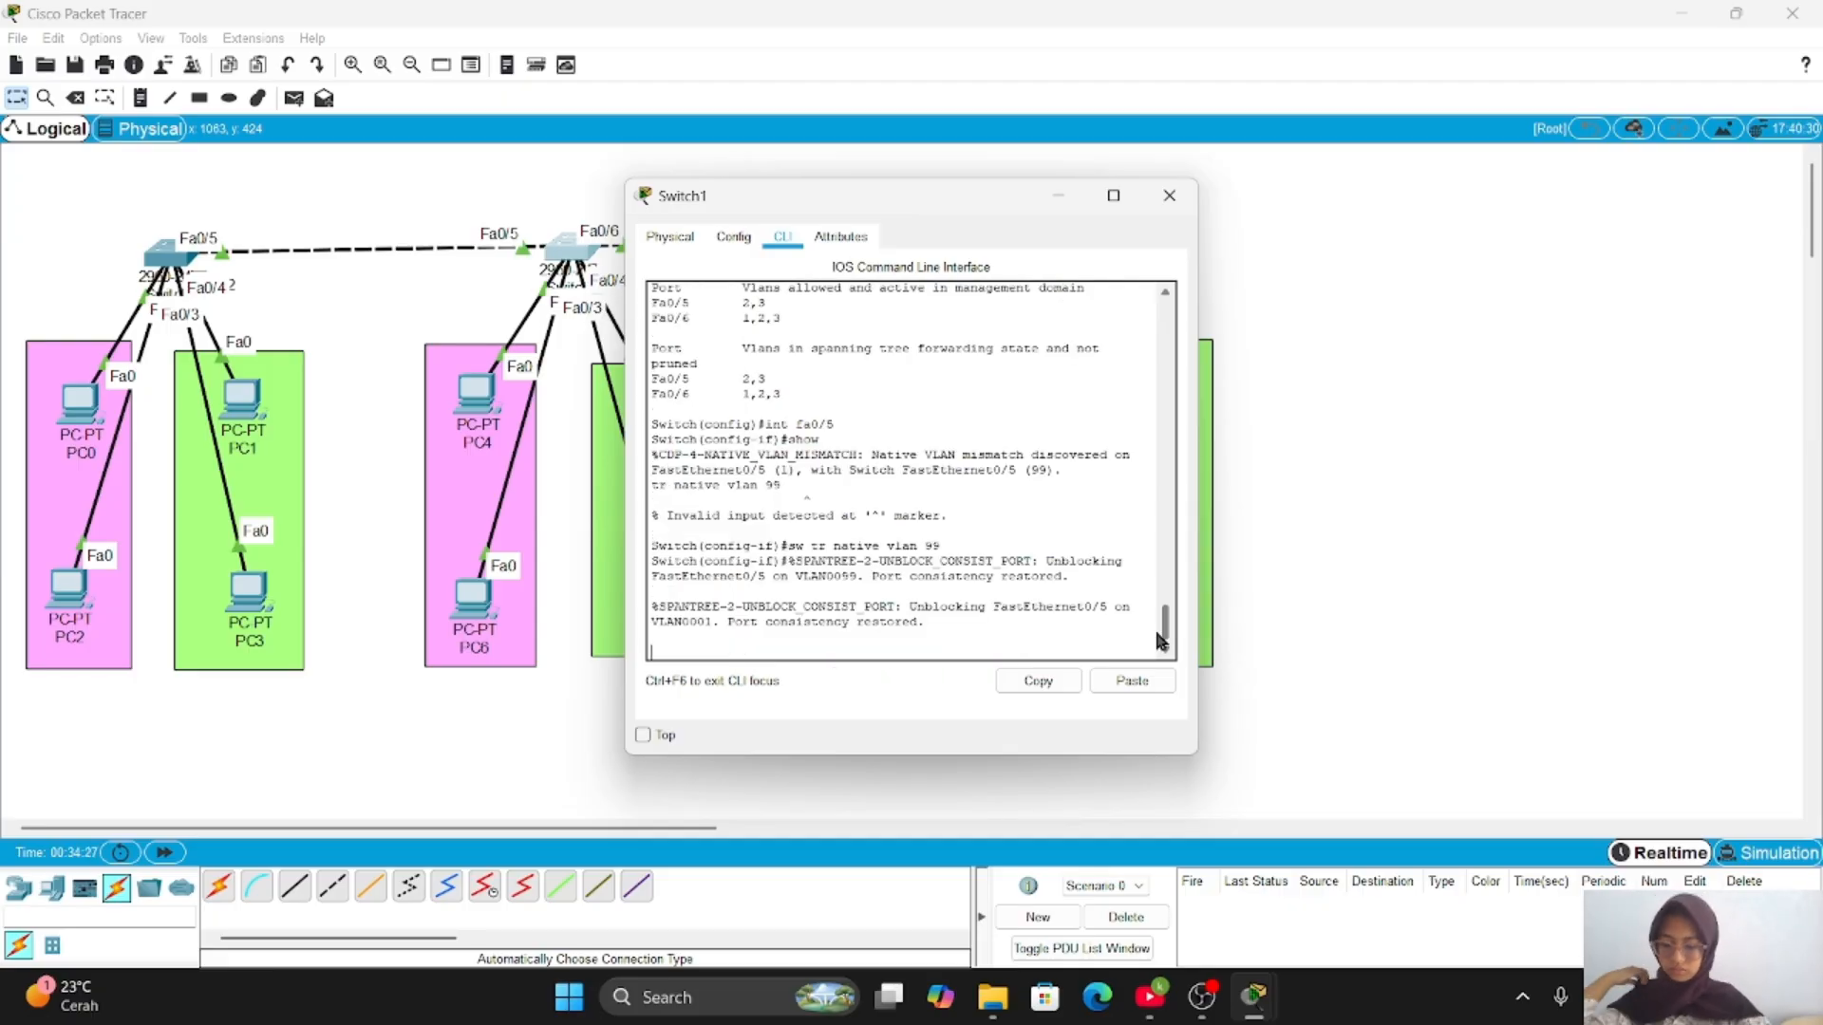
# - Show Switch1's trunk interfaces to check the native VLANs, exit configuration mode and close the switch window
pyautogui.write('do show int tr')
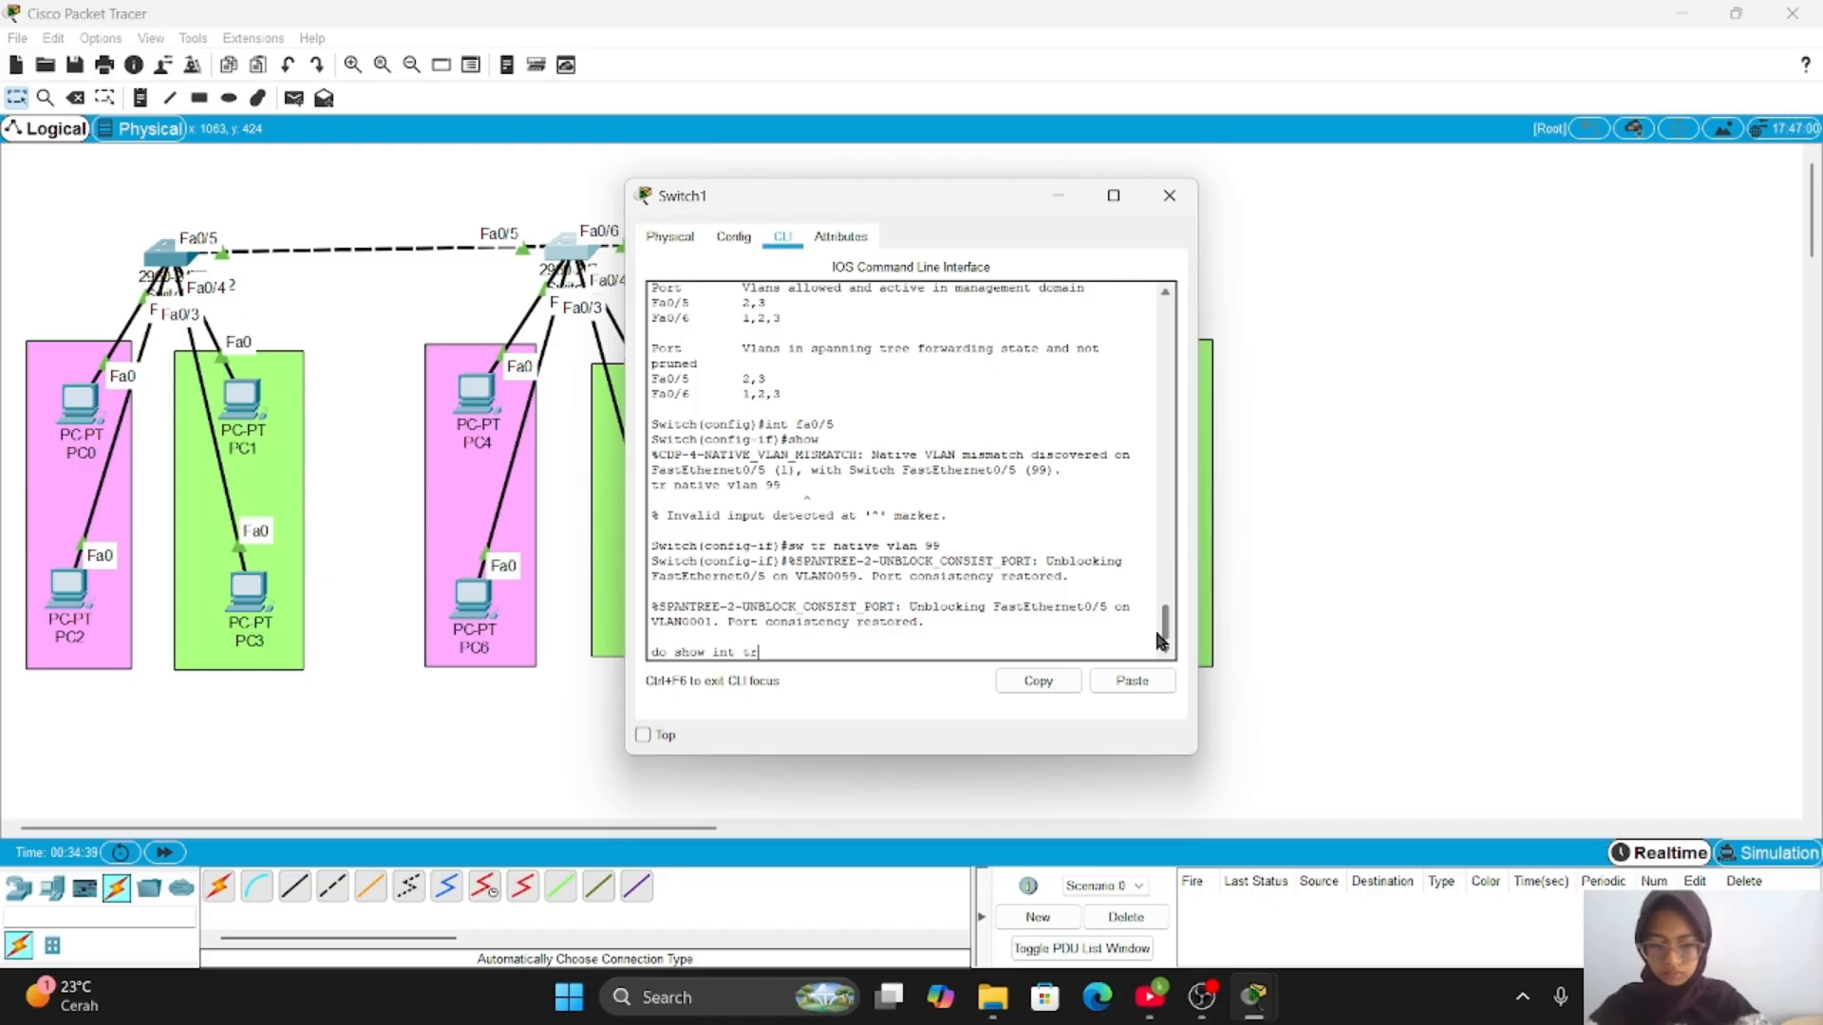
pyautogui.press('Return')
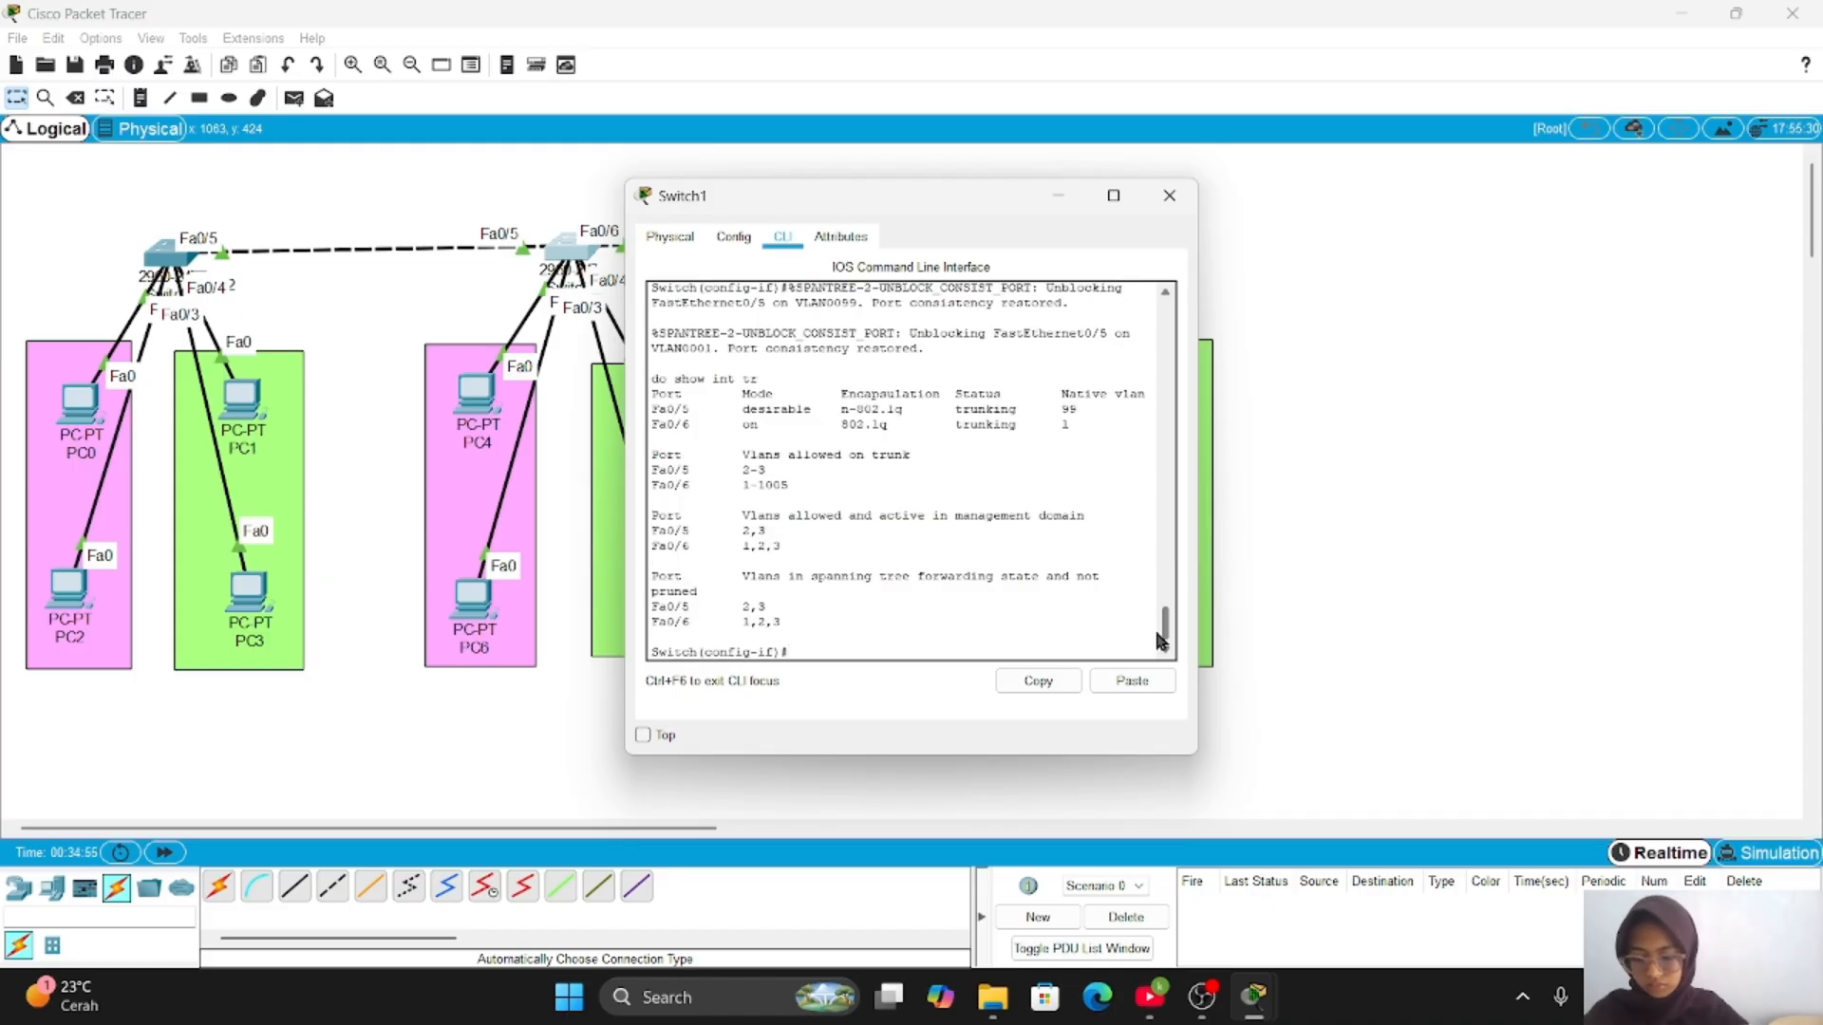
pyautogui.write('ex')
pyautogui.press('Return')
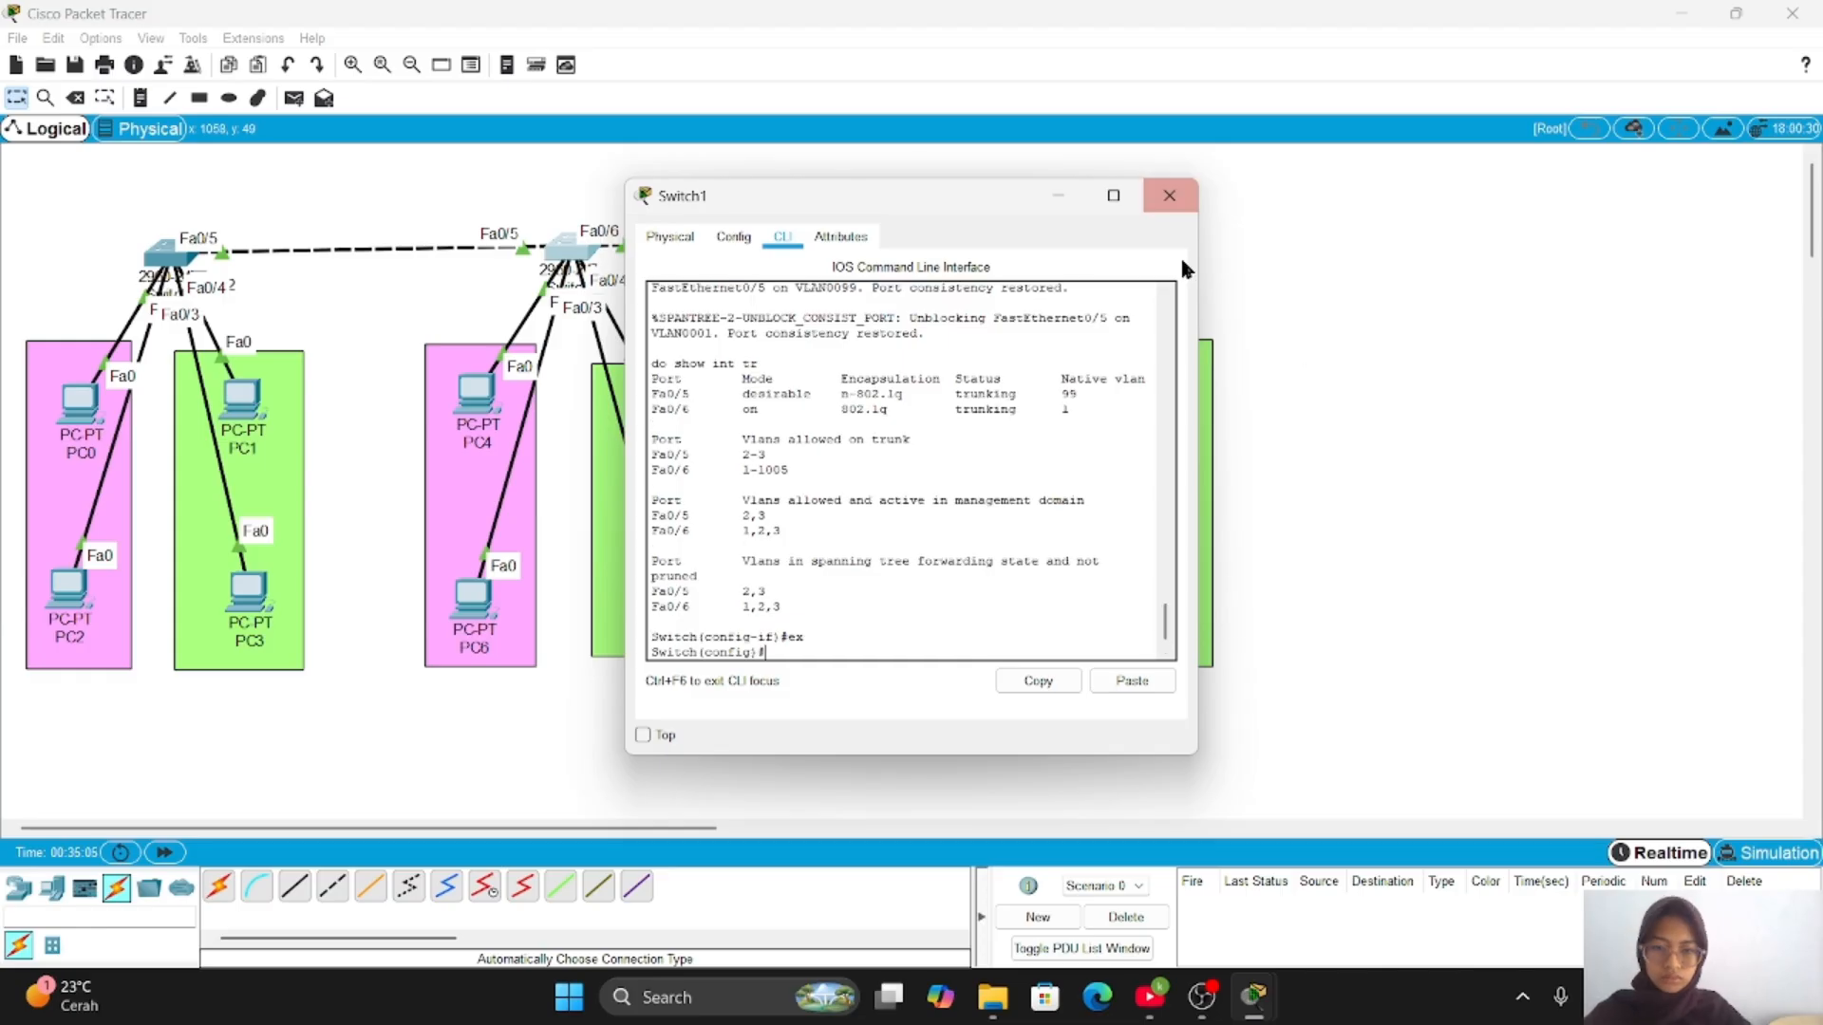
pyautogui.write('ex')
pyautogui.press('Return')
pyautogui.click(1167, 194)
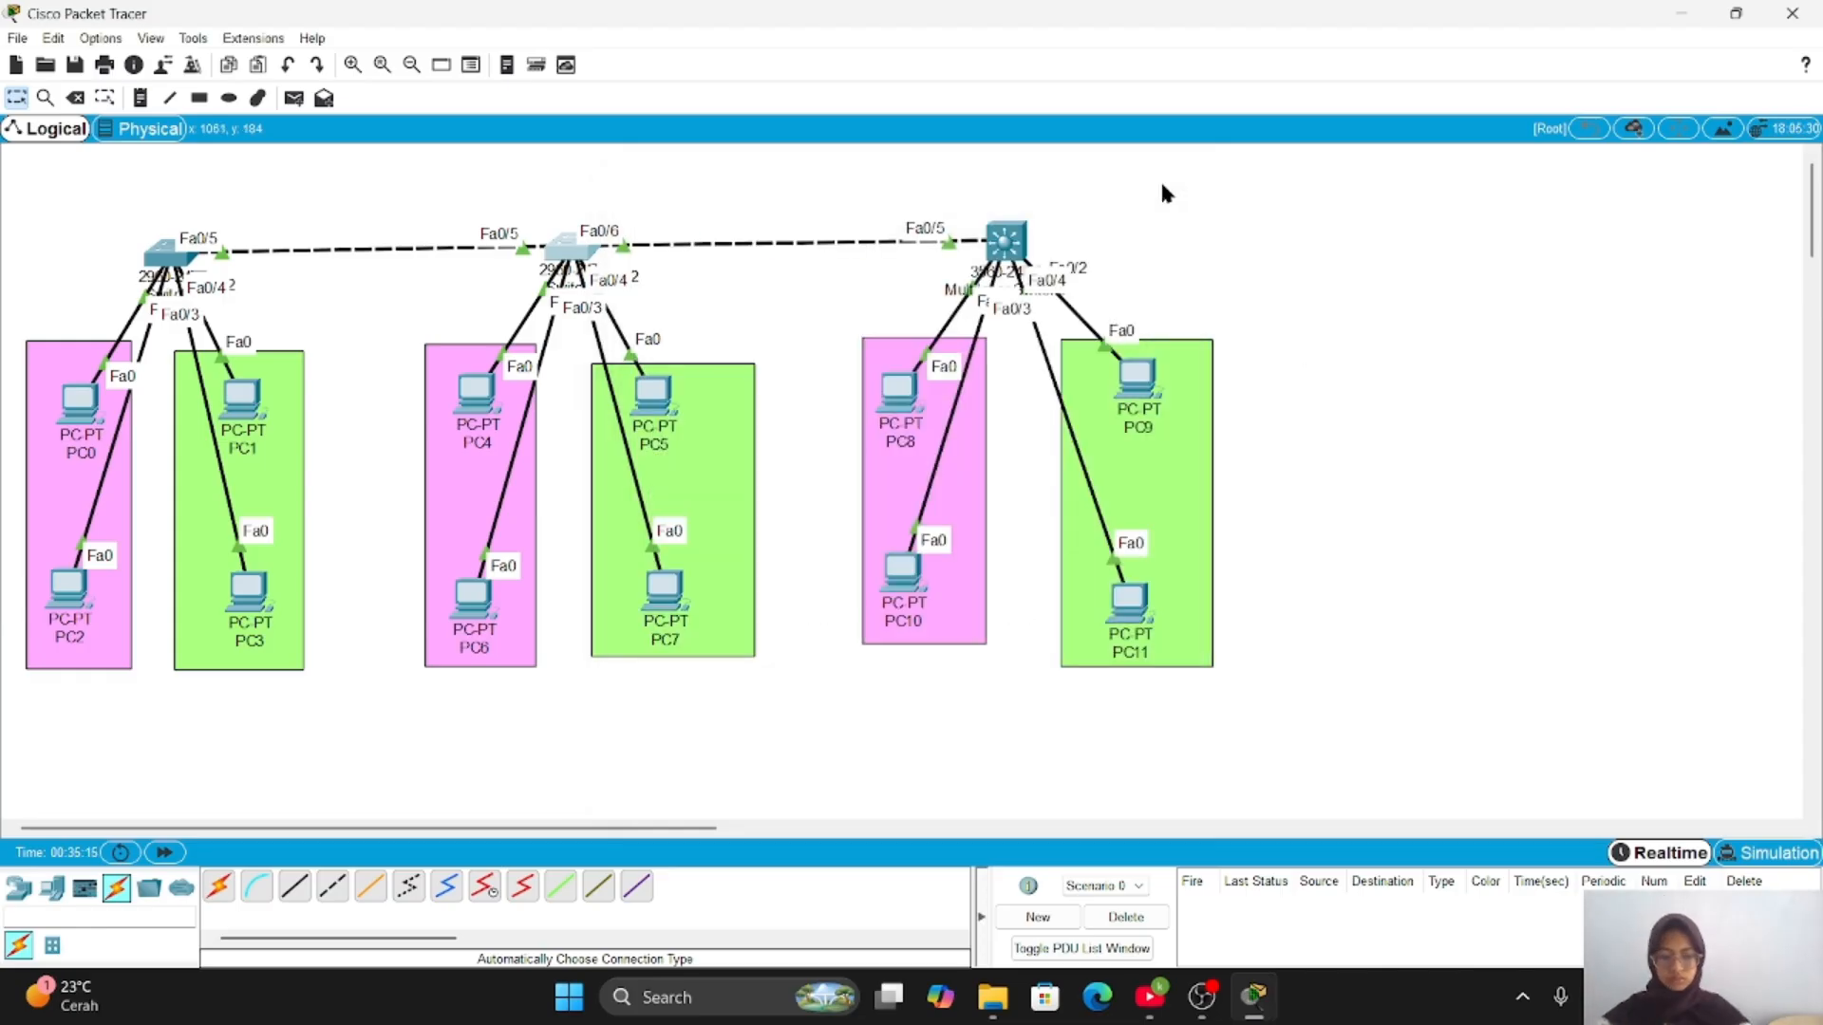